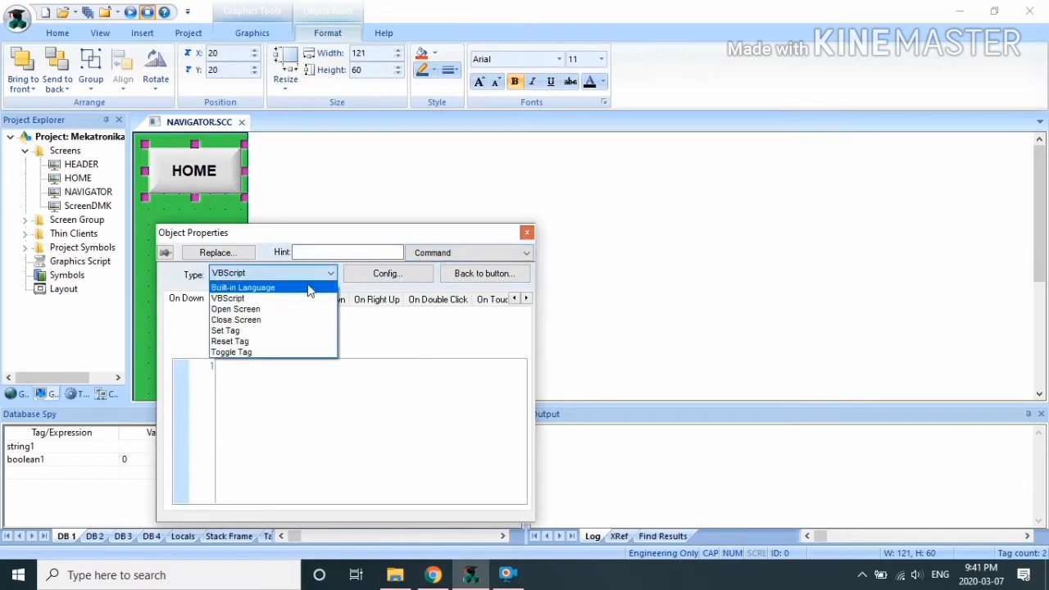
Step: Give the HOME button an Open Screen command targeting HOME.SCC, then copy the button
left_click(253, 310)
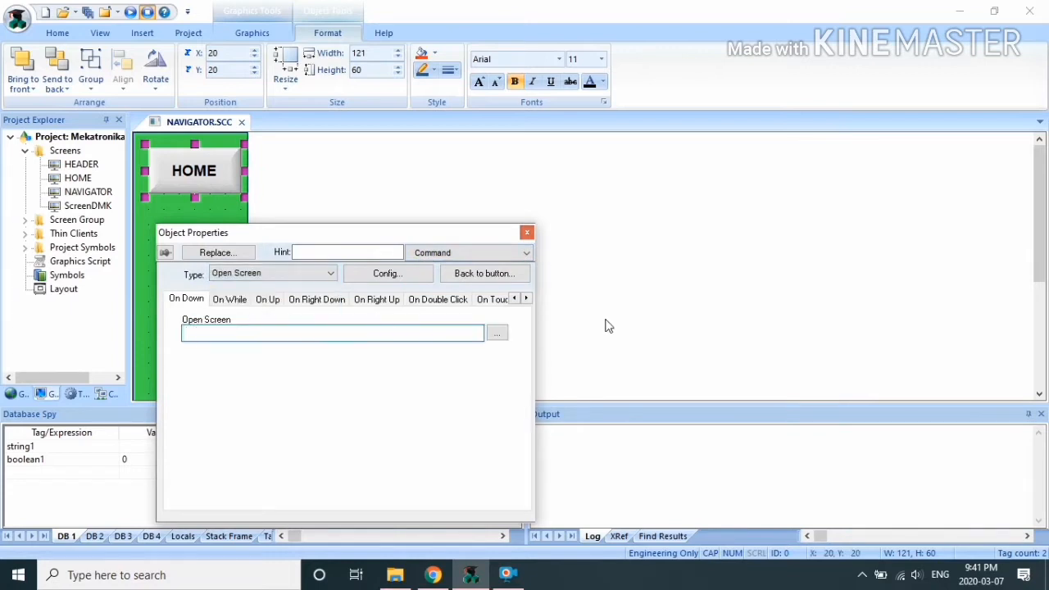
left_click(496, 334)
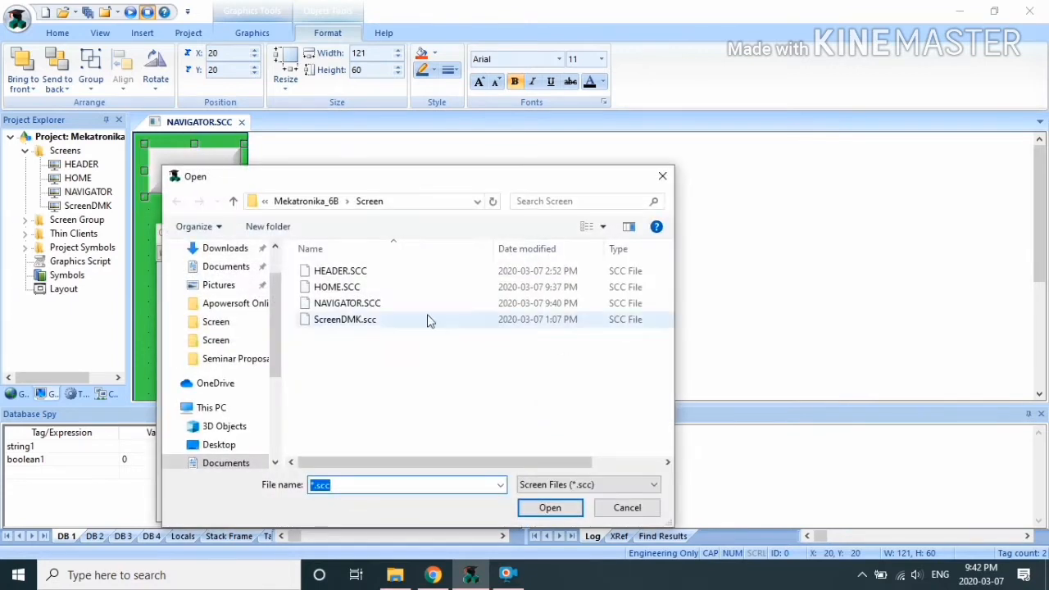
left_click(351, 290)
left_click(554, 508)
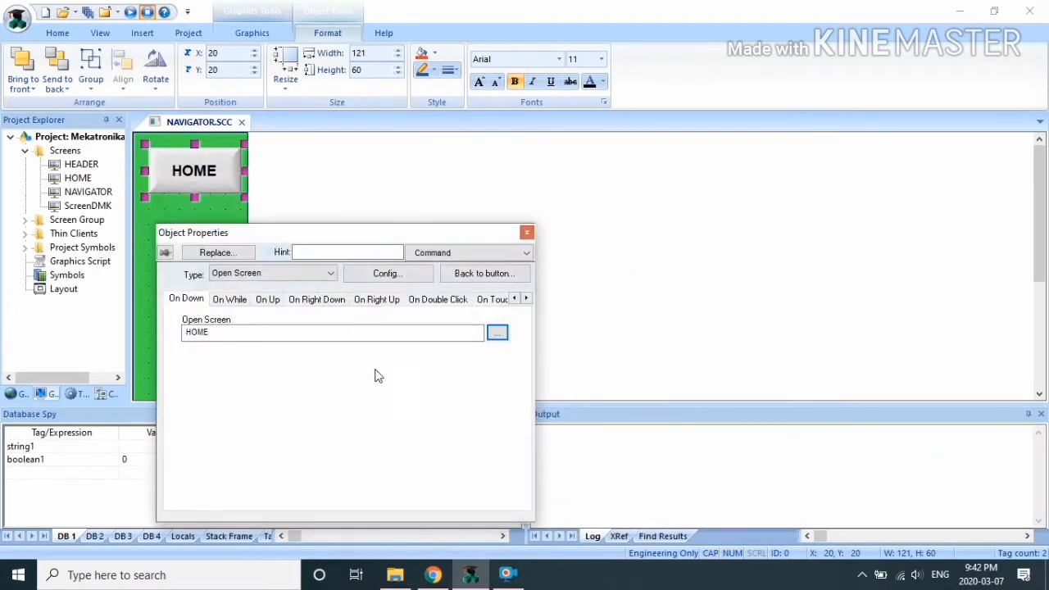
left_click(526, 235)
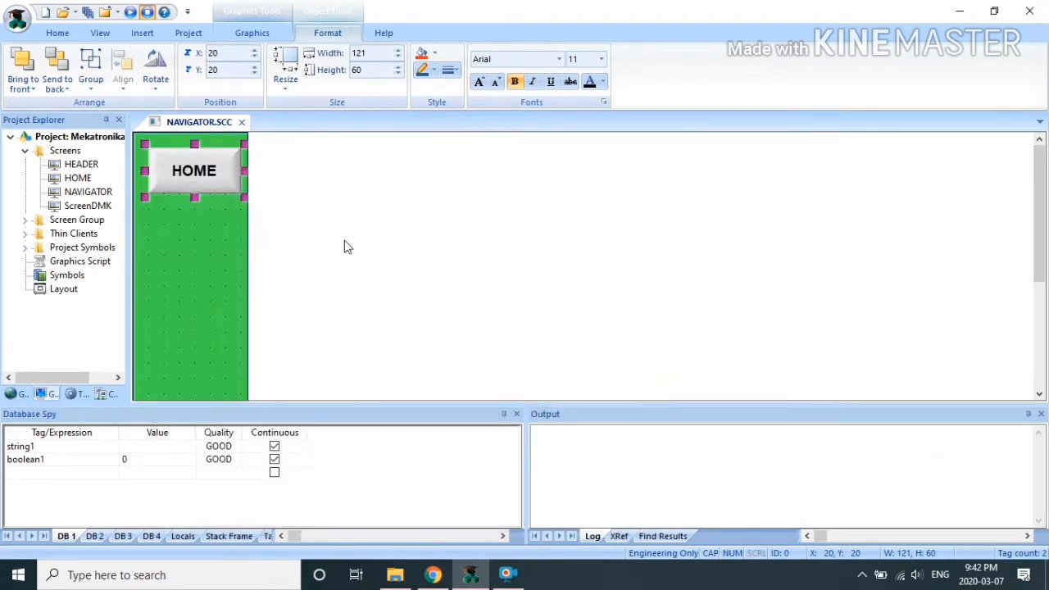
left_click(180, 231)
Step: Paste a copy of the HOME button below the original and open its properties
key("ctrl+v")
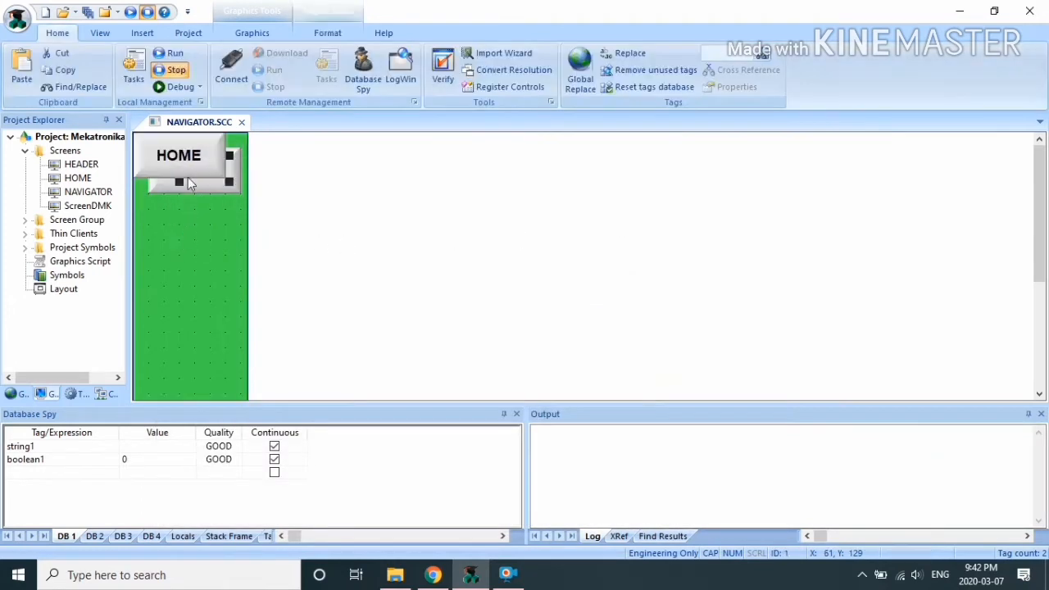
left_click_drag(190, 179, 207, 241)
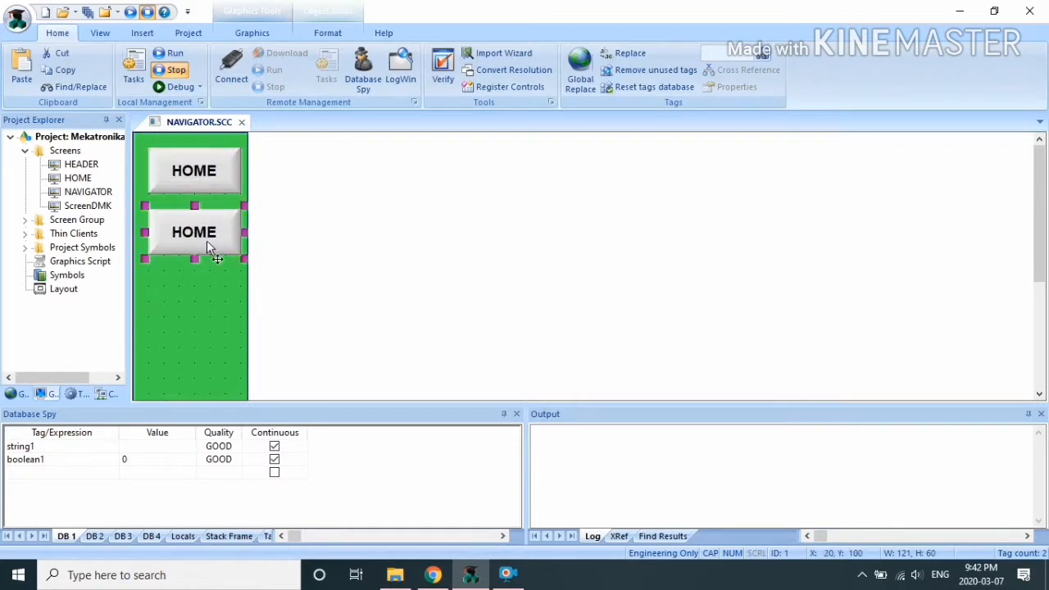
right_click(209, 247)
left_click(251, 251)
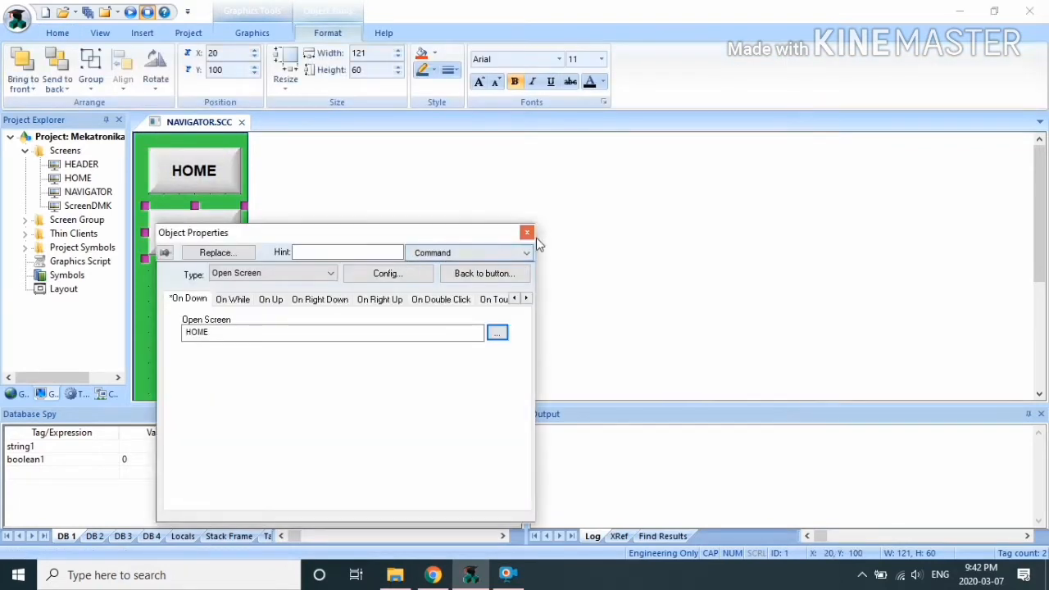
Step: Caption the copy ACTIVE OBJECT in bold 14-point font and save the NAVIGATOR screen
left_click(499, 256)
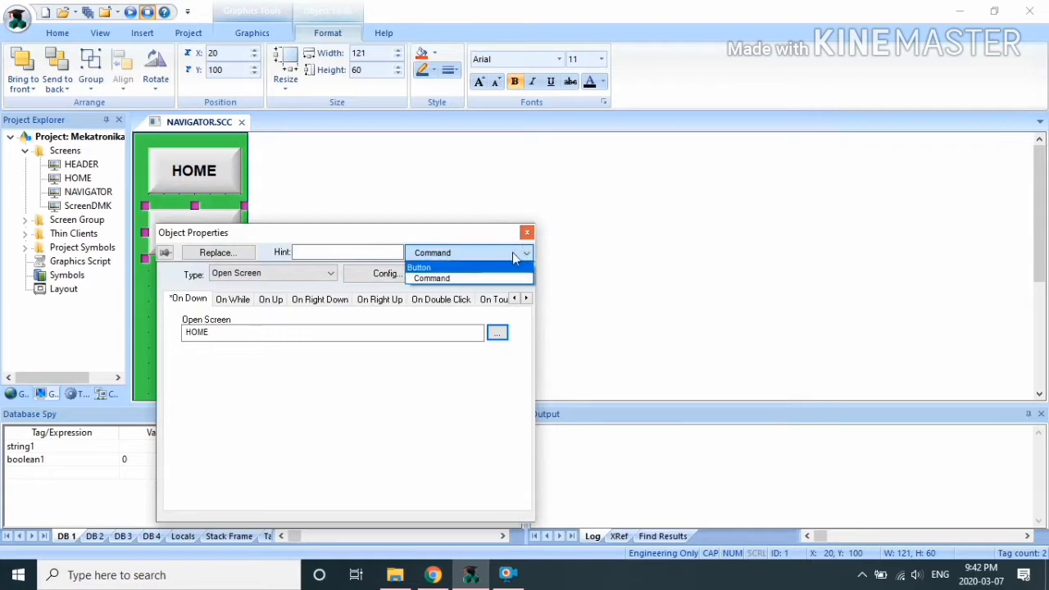
left_click(501, 267)
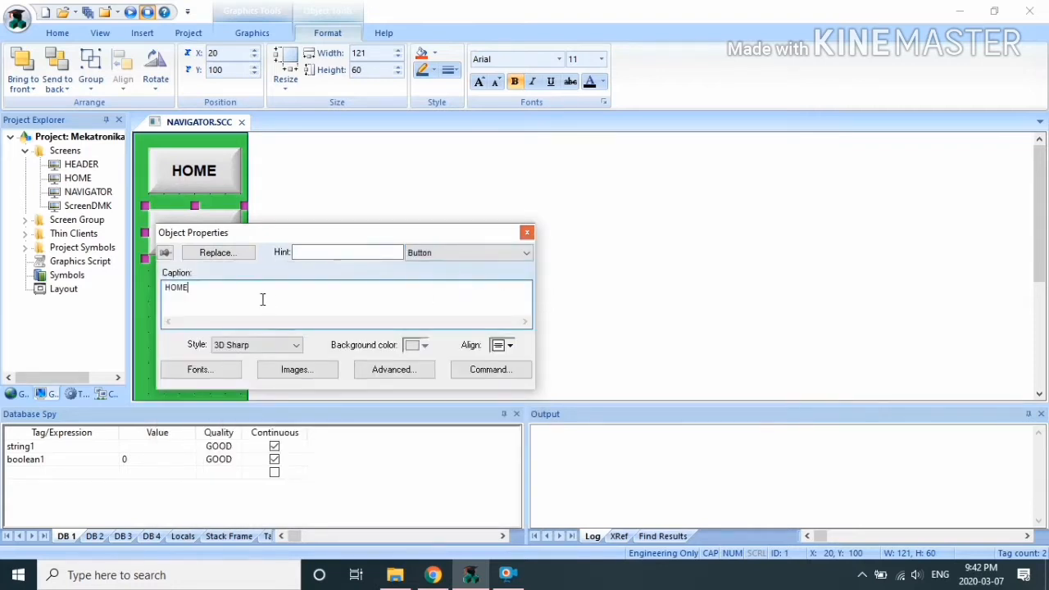
left_click_drag(262, 300, 118, 289)
type("ACTIVE OBJECTY")
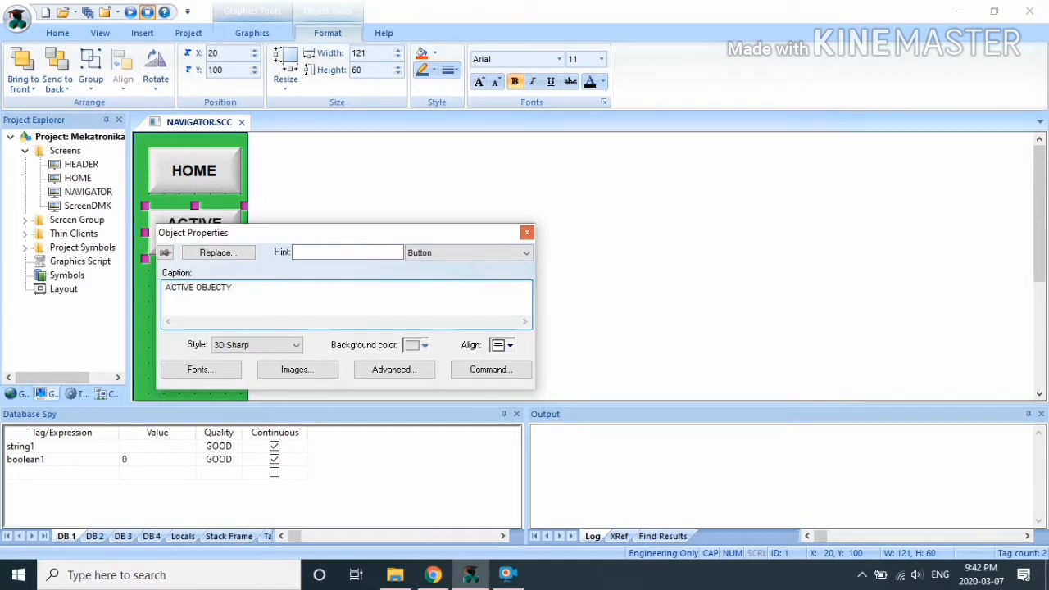
left_click(229, 369)
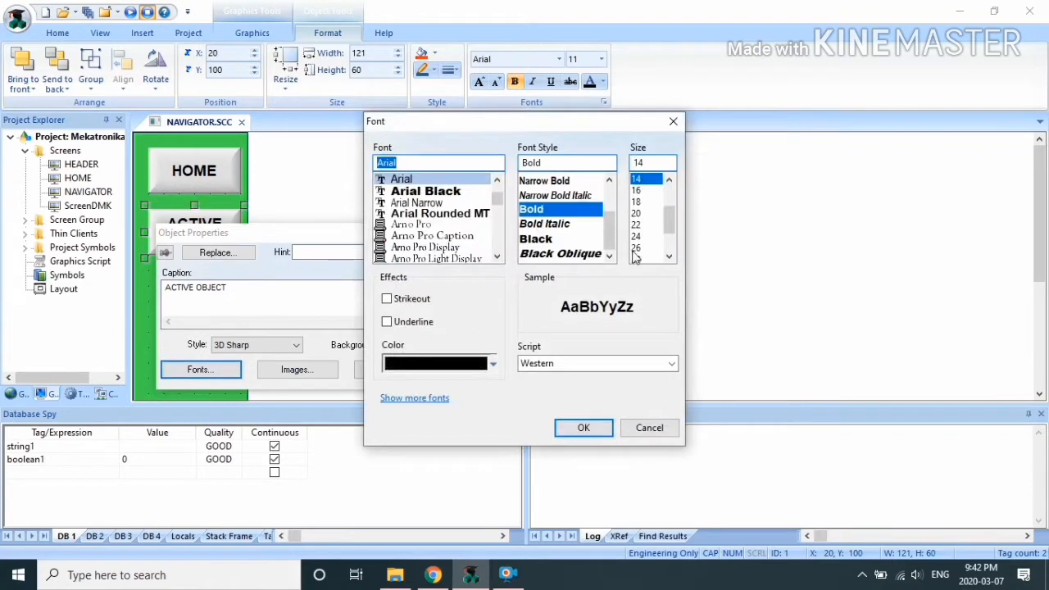
left_click(582, 421)
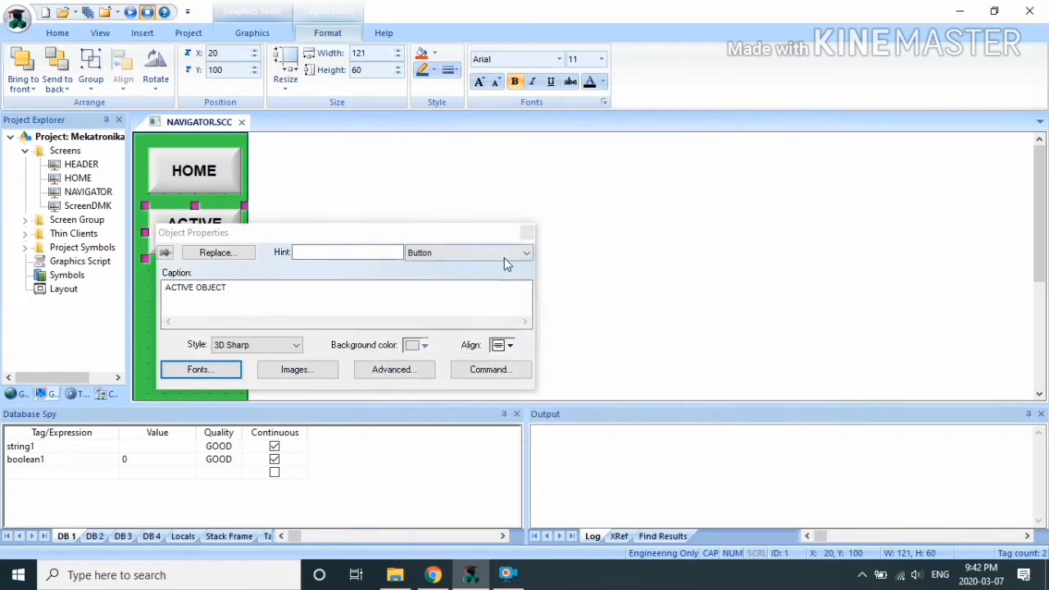
left_click(529, 232)
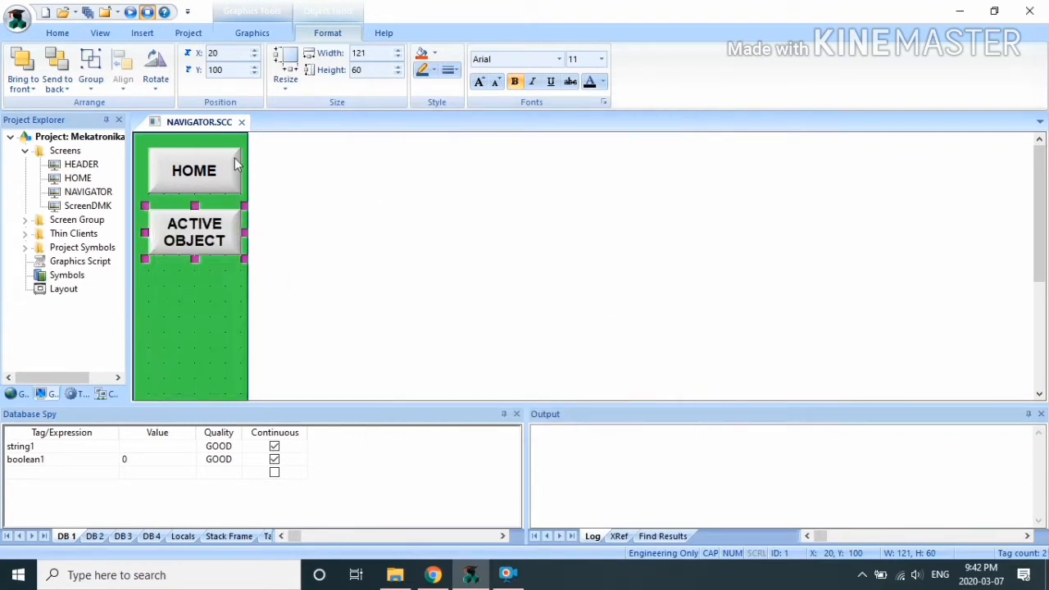
left_click(241, 121)
left_click(468, 344)
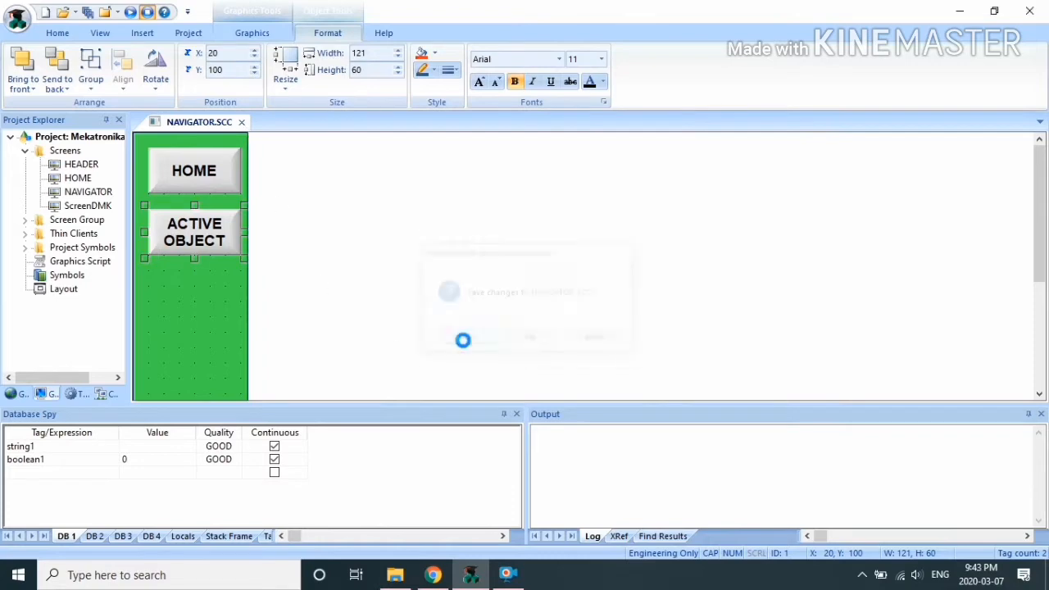
Step: Open the HOME screen and save it under the new name ACTIVE OBJECT
double_click(74, 180)
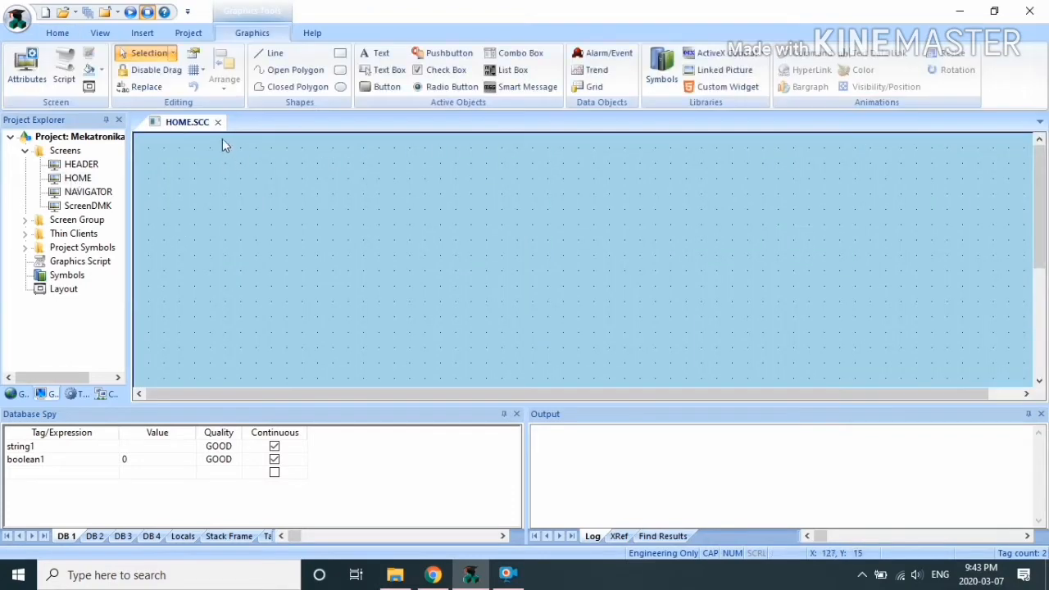
left_click(5, 13)
left_click(74, 157)
type("ACTIVE OBJECT")
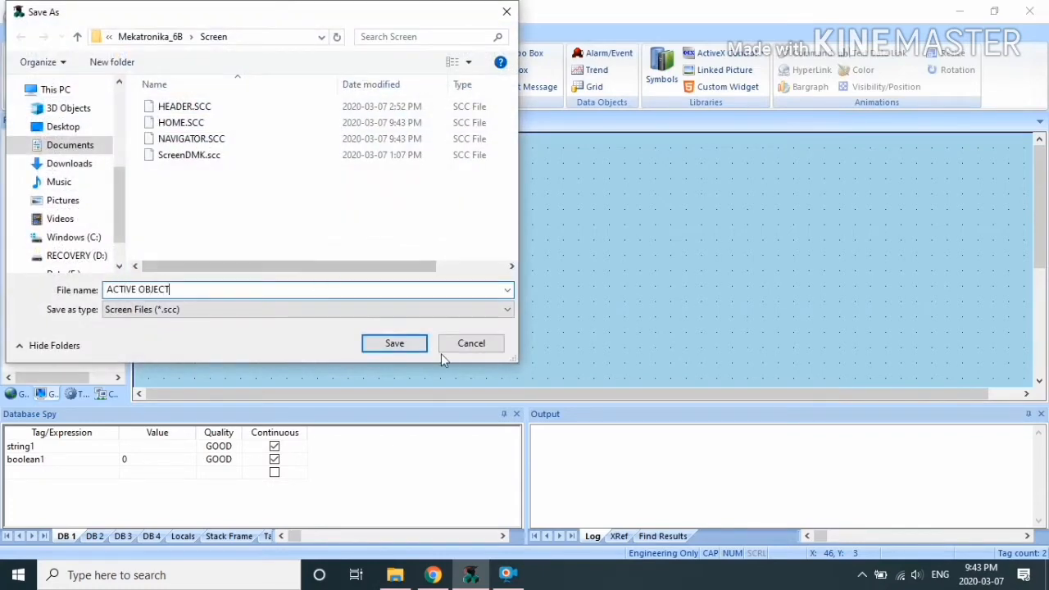
left_click(392, 344)
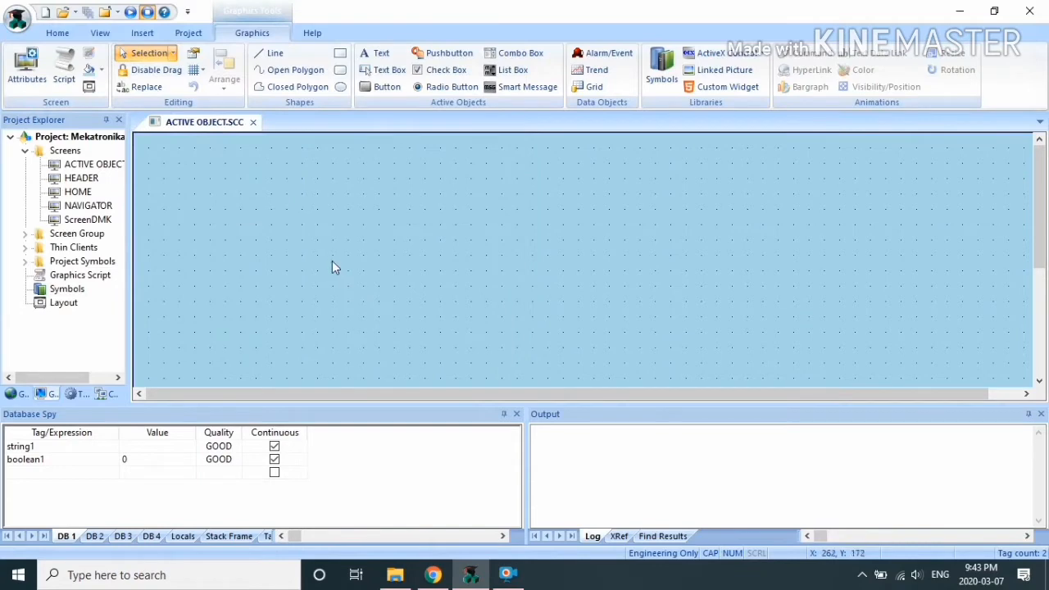
Step: Add an enlarged ACTIVE OBJECT text title at the top-left of the screen
left_click(376, 52)
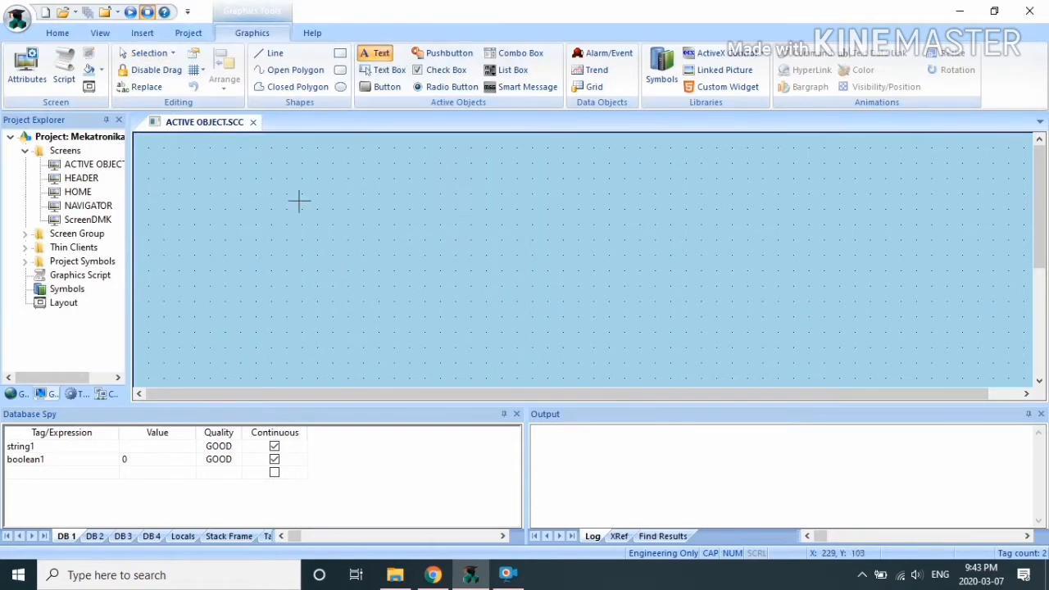
left_click(166, 162)
type("ACTIVE OBJECT")
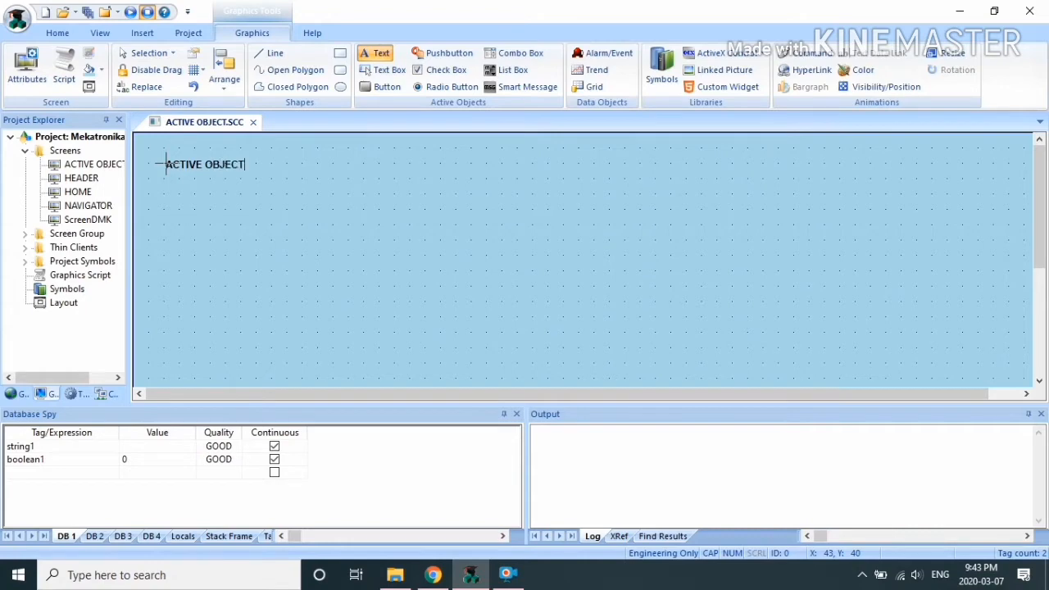
left_click(190, 166)
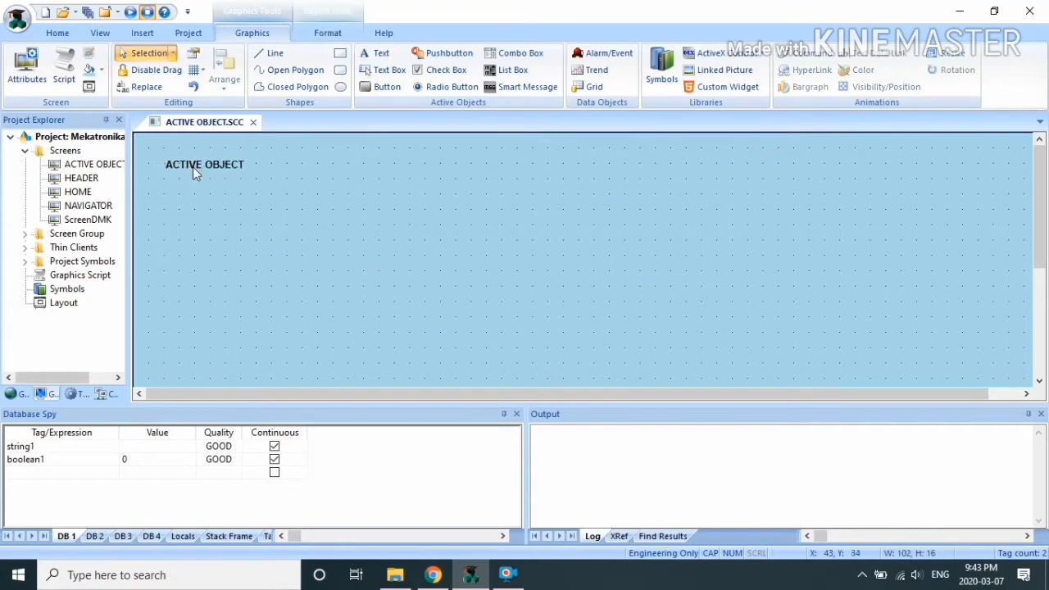
left_click(238, 170)
left_click_drag(248, 175, 321, 198)
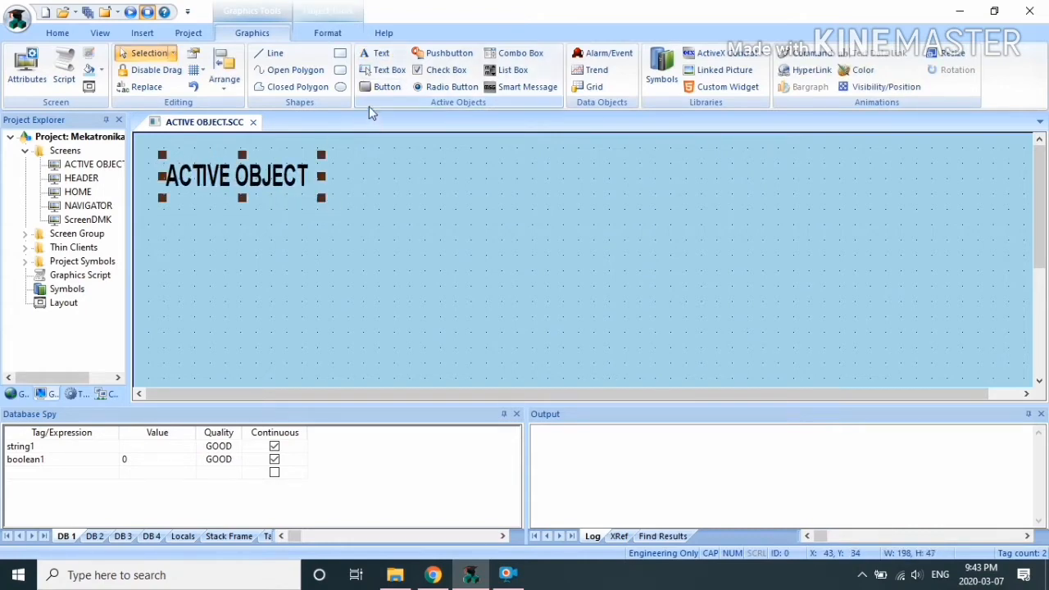
left_click(364, 175)
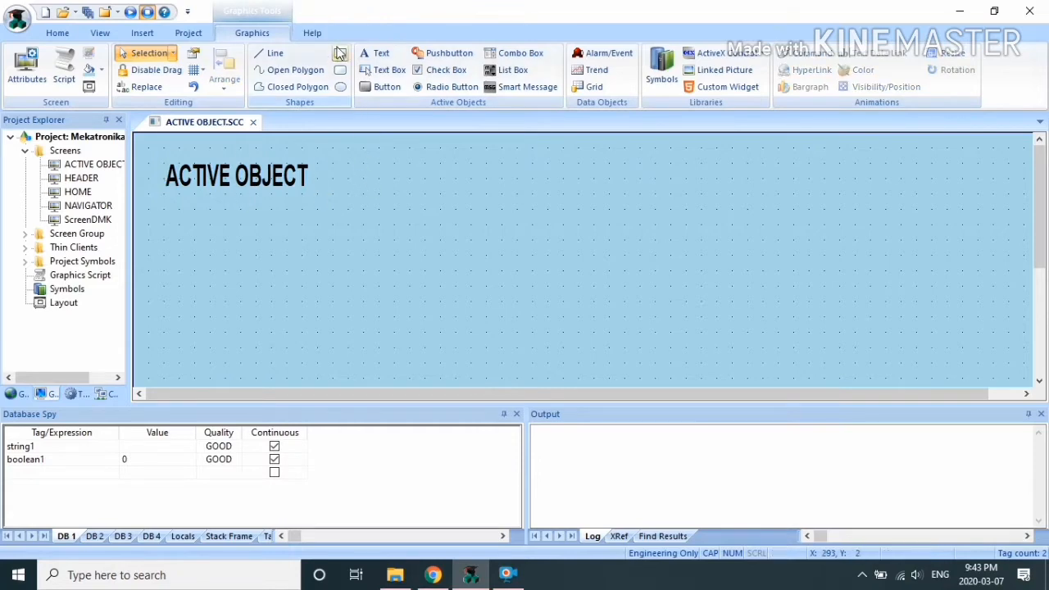
Step: Draw a rectangle at the top-left and fill it with peach
left_click(339, 52)
left_click_drag(164, 146, 414, 228)
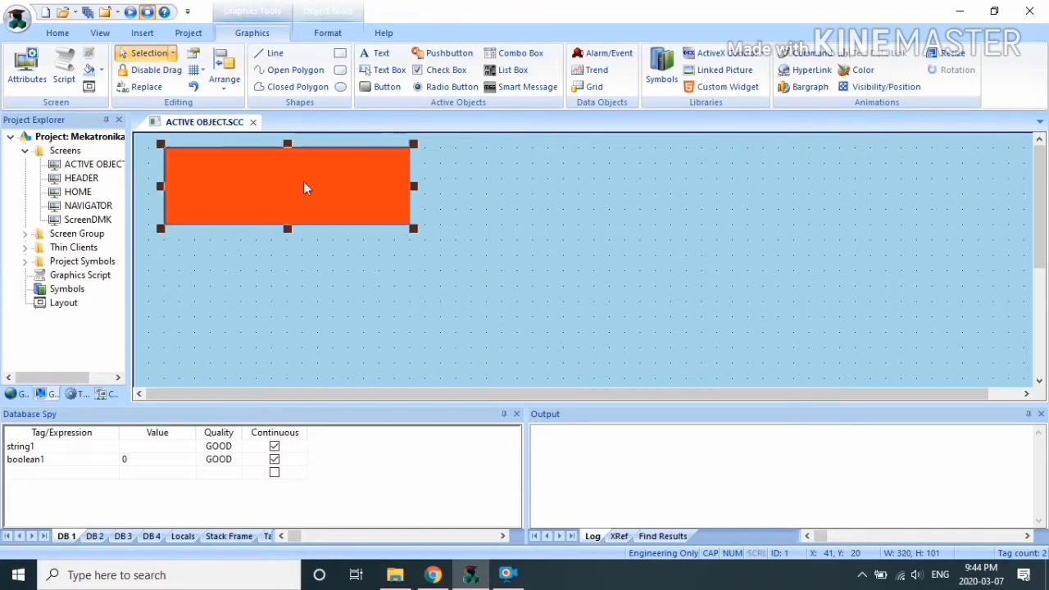
left_click_drag(303, 188, 300, 233)
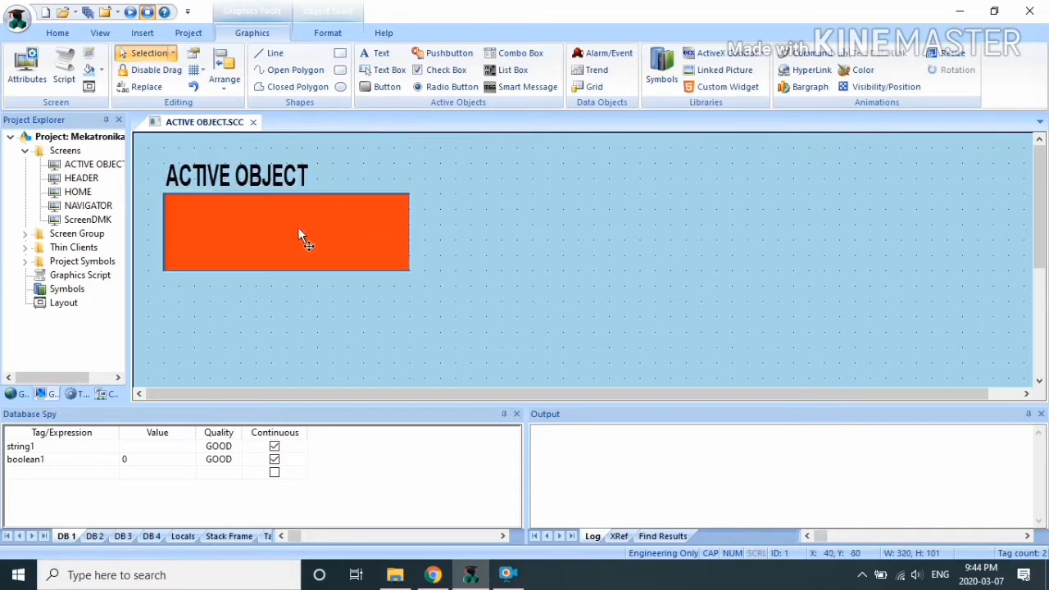
left_click(332, 34)
left_click(436, 53)
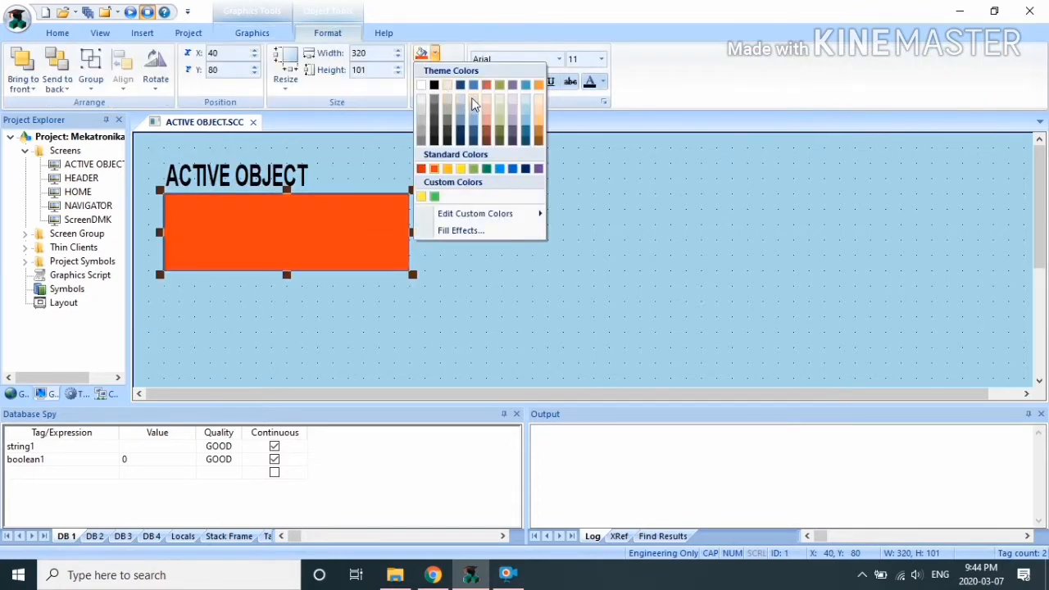
left_click(474, 104)
left_click(435, 53)
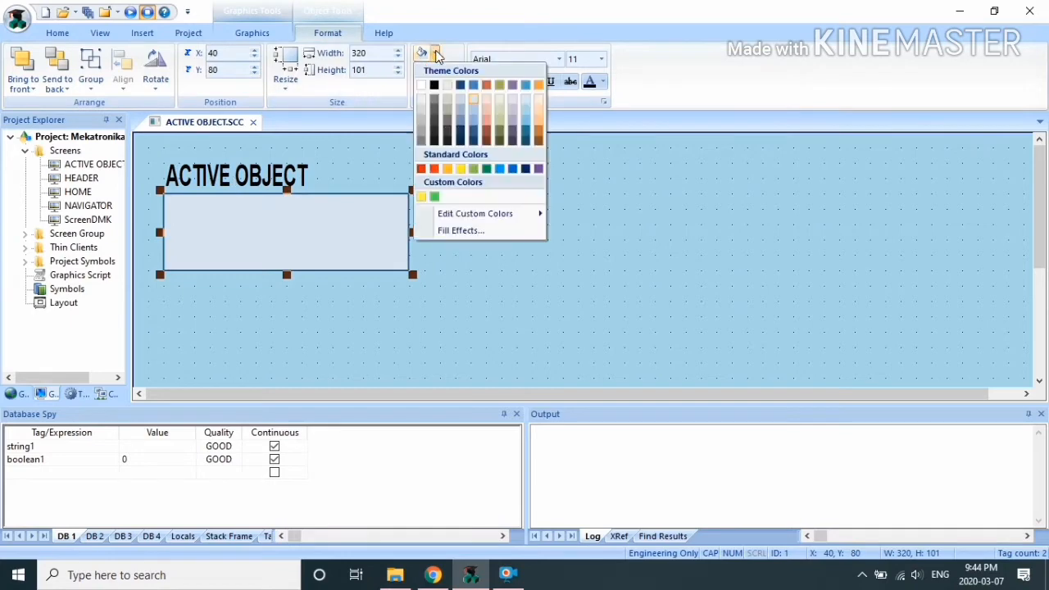
left_click(539, 99)
Step: Bring the title to front, place it on the rectangle, and close the screen
left_click(197, 177)
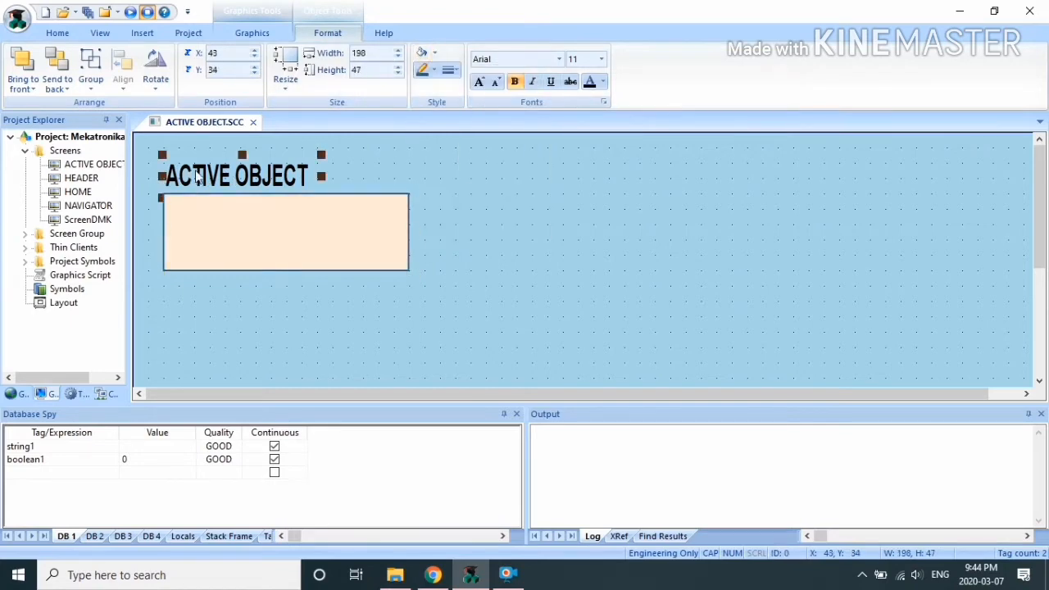
mouse_move(197, 176)
left_mouse_down()
mouse_move(235, 218)
mouse_move(210, 153)
mouse_move(211, 165)
left_mouse_up()
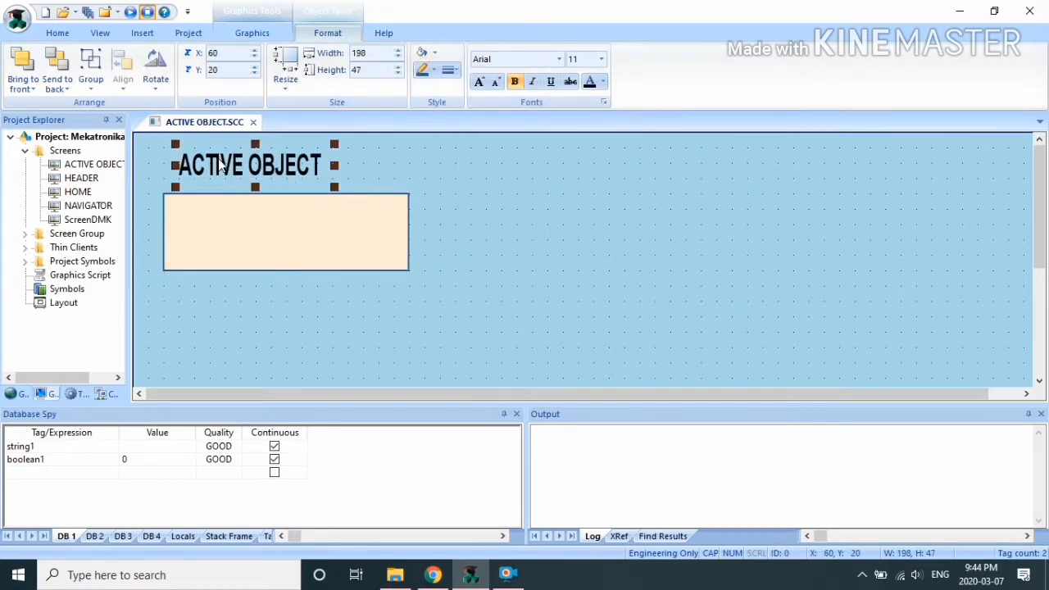
right_click(220, 165)
left_click(277, 373)
left_click_drag(269, 162, 323, 227)
left_click(391, 211, "shift")
left_click_drag(391, 210, 384, 164)
key("Escape")
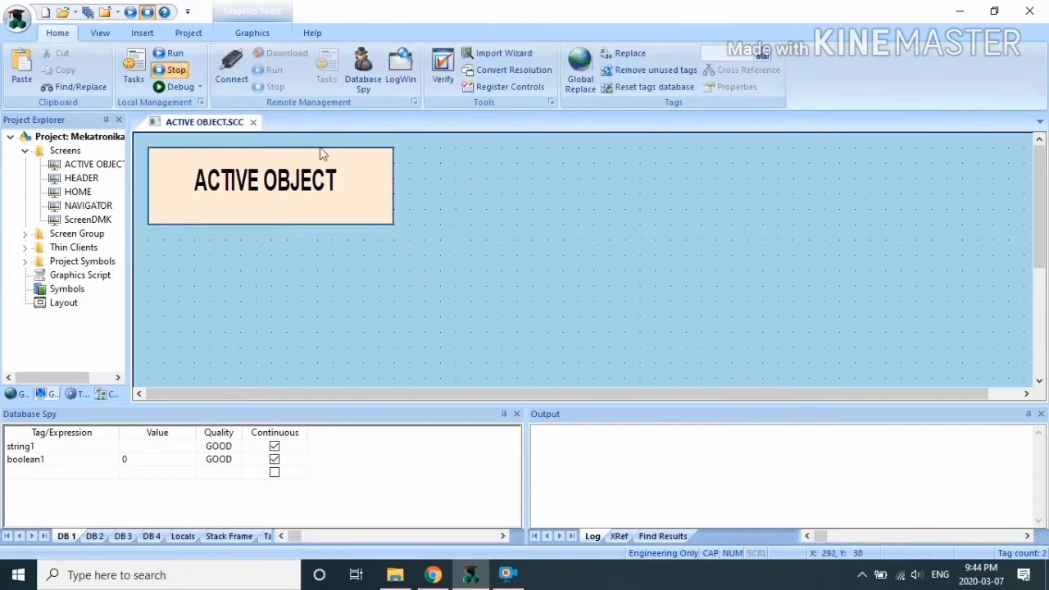
left_click(253, 122)
Step: Save the ACTIVE OBJECT screen, open HOME, and add an enlarged HOME label at top-left
left_click(467, 338)
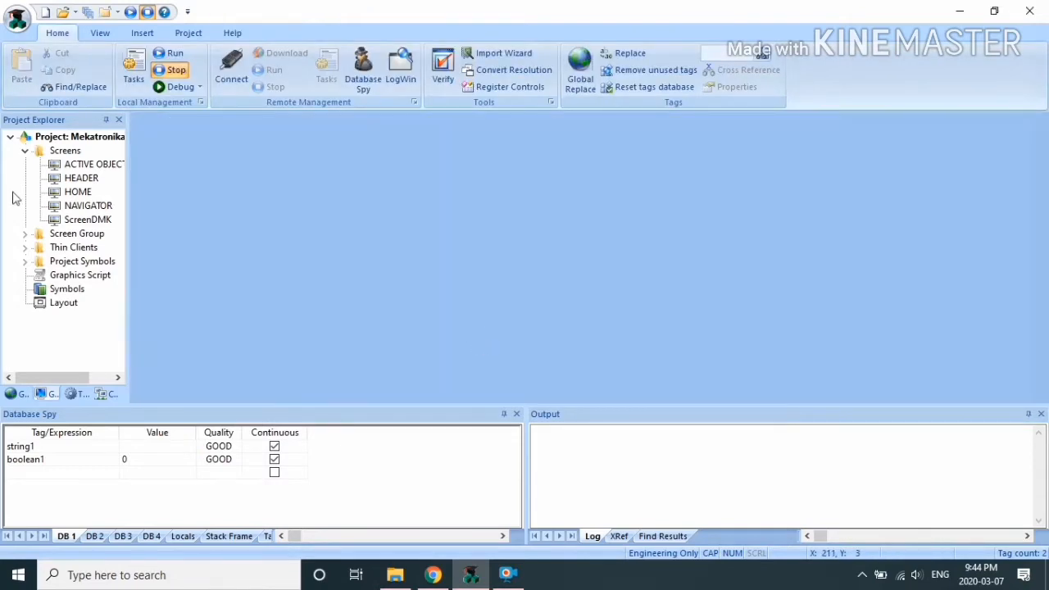
double_click(82, 194)
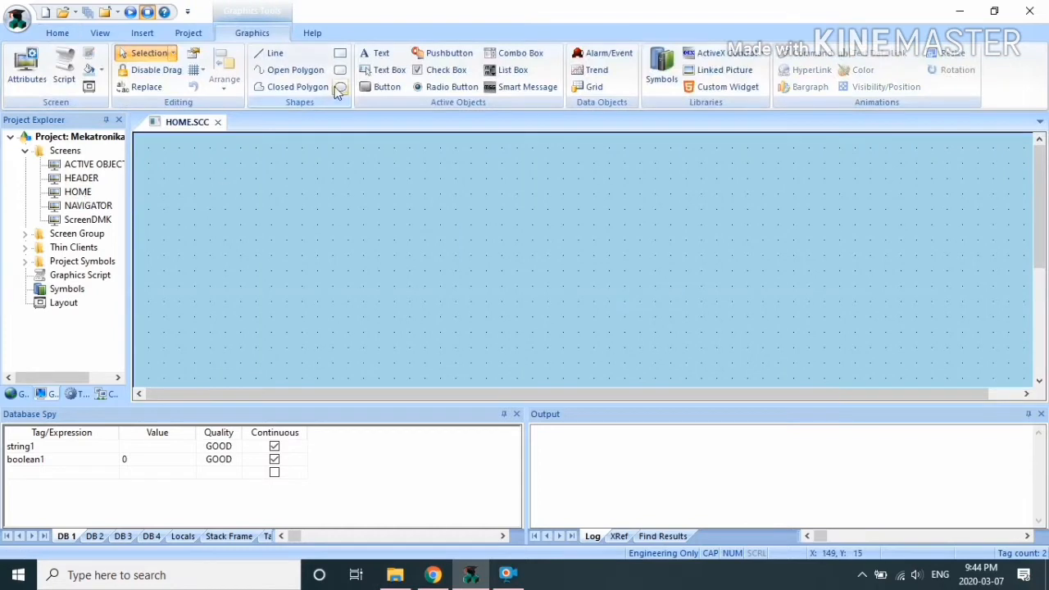
left_click(376, 58)
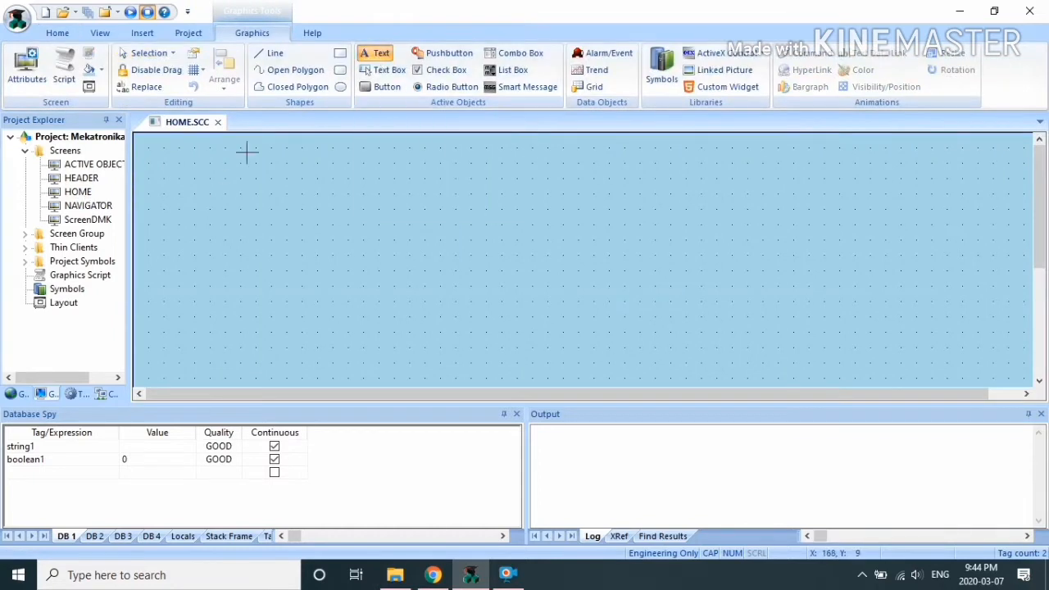
left_click(170, 158)
type("HOME")
key("Return")
left_click(185, 163)
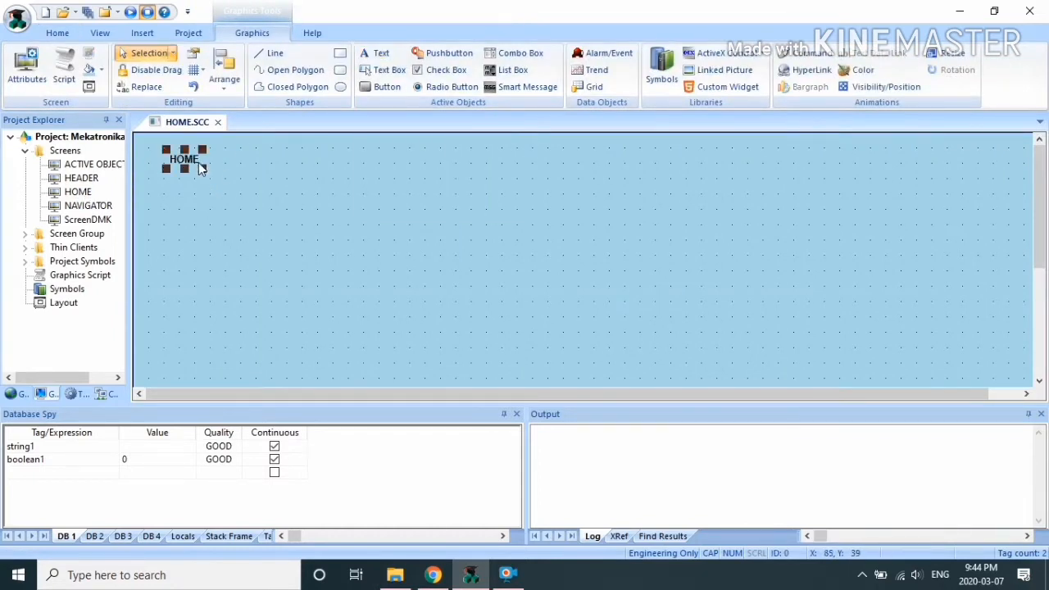
left_click_drag(203, 169, 279, 210)
left_click(356, 159)
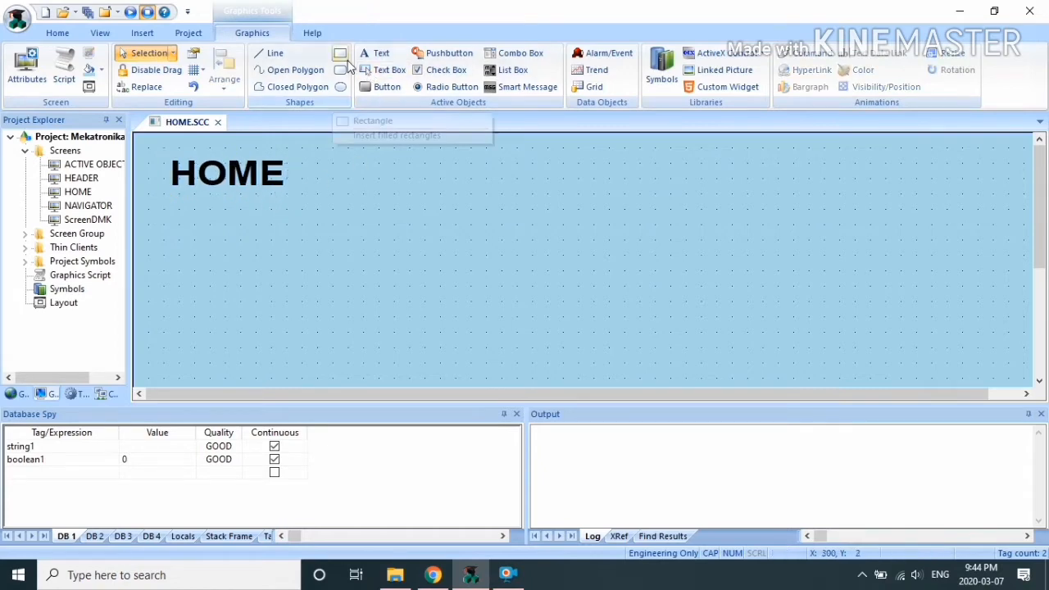
Step: Draw a rectangle over the HOME label and adjust its size and position
left_click(343, 58)
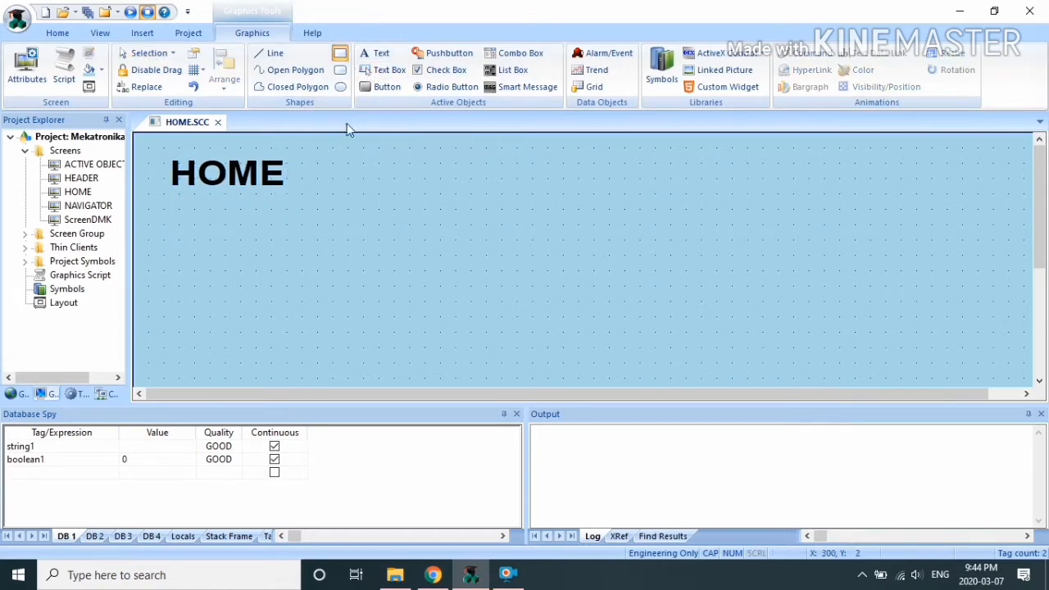
left_click_drag(167, 161, 335, 225)
left_click_drag(338, 156, 334, 151)
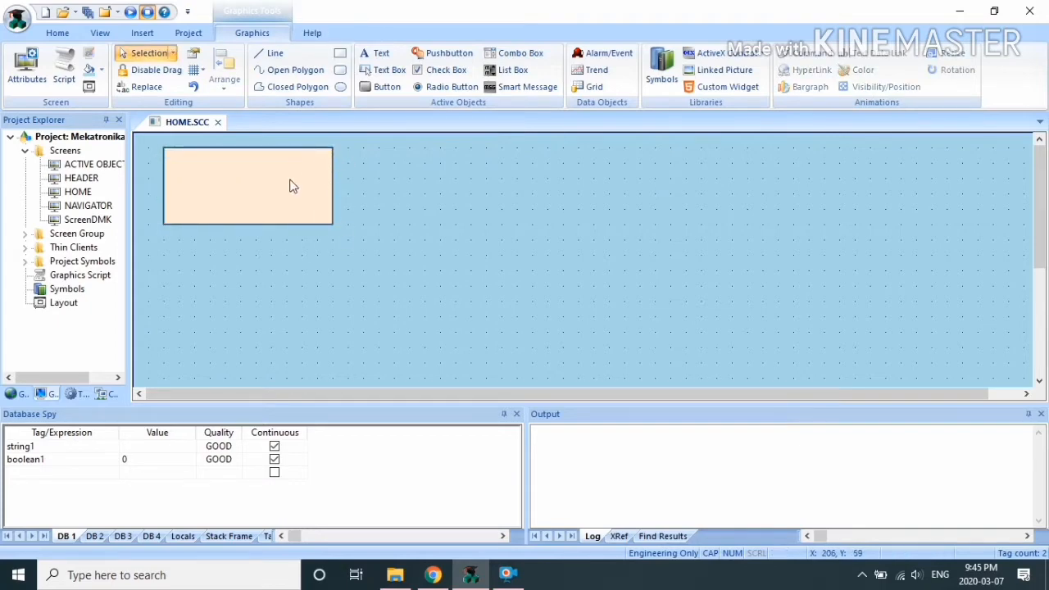
left_click_drag(291, 178, 278, 176)
left_click(278, 182)
right_click(280, 181)
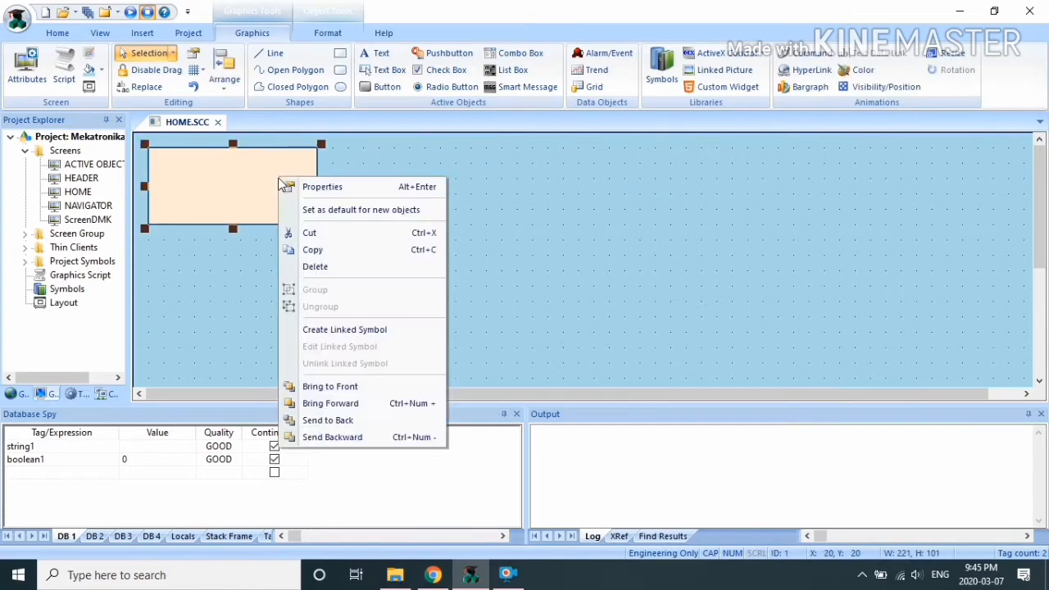
left_click(349, 407)
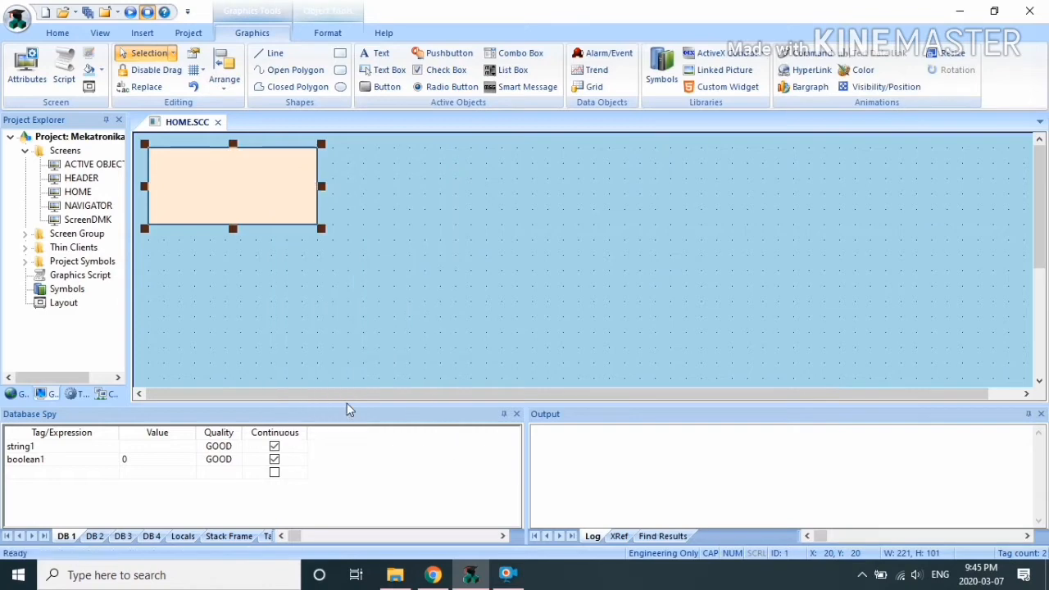
Step: Send the rectangle behind HOME and nudge the label to sit inside it
double_click(277, 205)
left_click(525, 233)
right_click(187, 171)
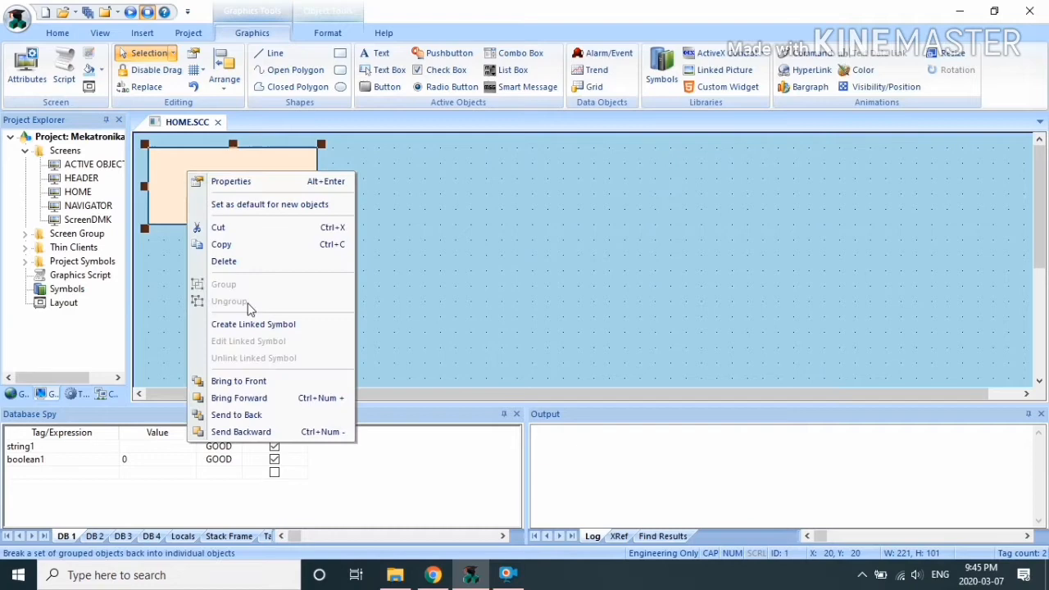
left_click(243, 415)
left_click(251, 177)
left_click_drag(251, 177, 260, 187)
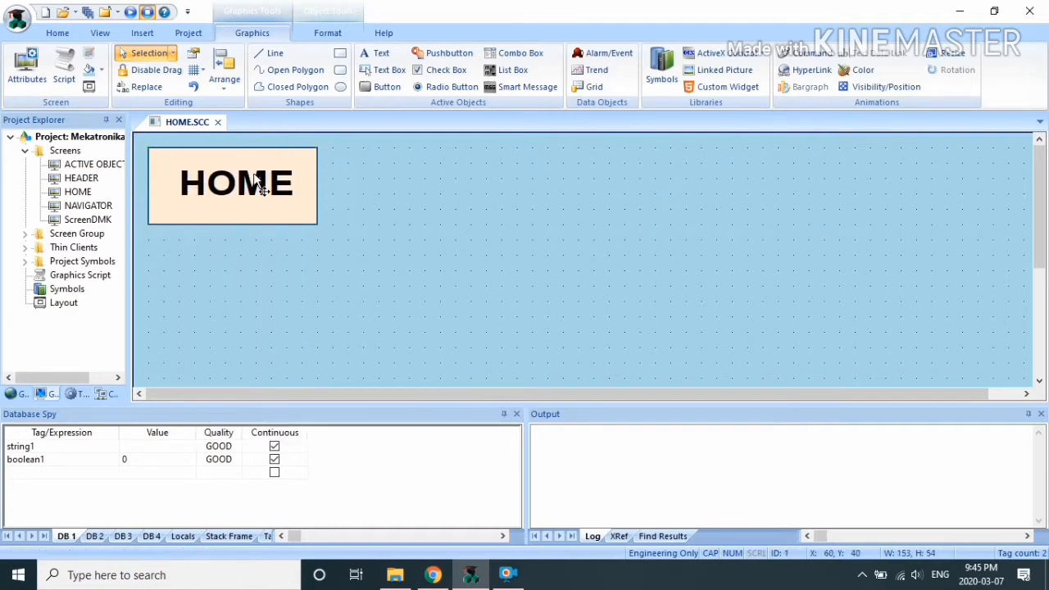
left_click(465, 189)
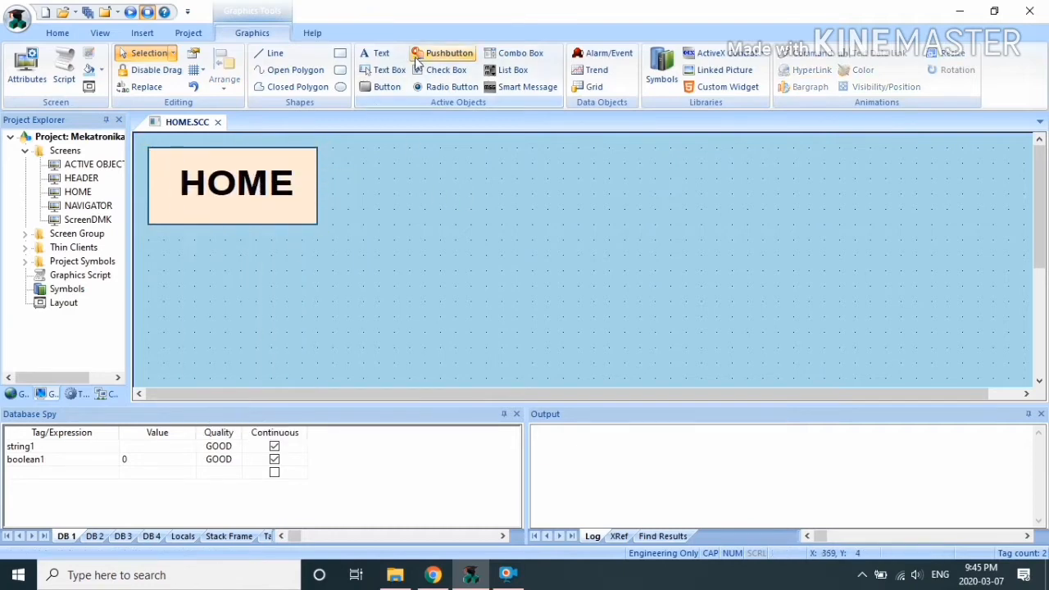
Step: Draw an 81×81 circle below the rectangle and fill it red
left_click(340, 86)
left_click_drag(150, 240, 198, 269)
left_click(328, 33)
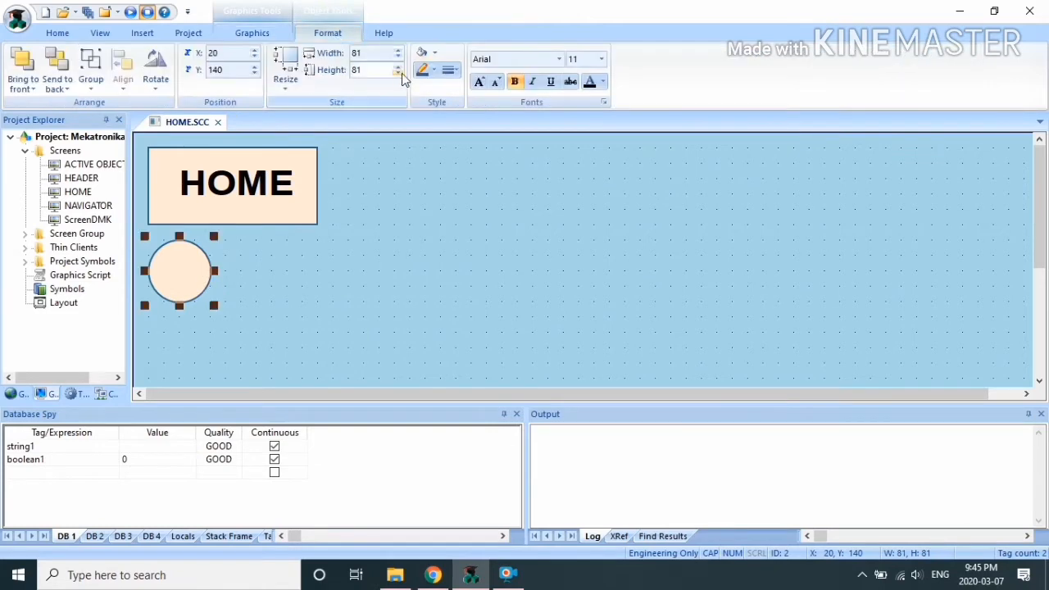
left_click(434, 53)
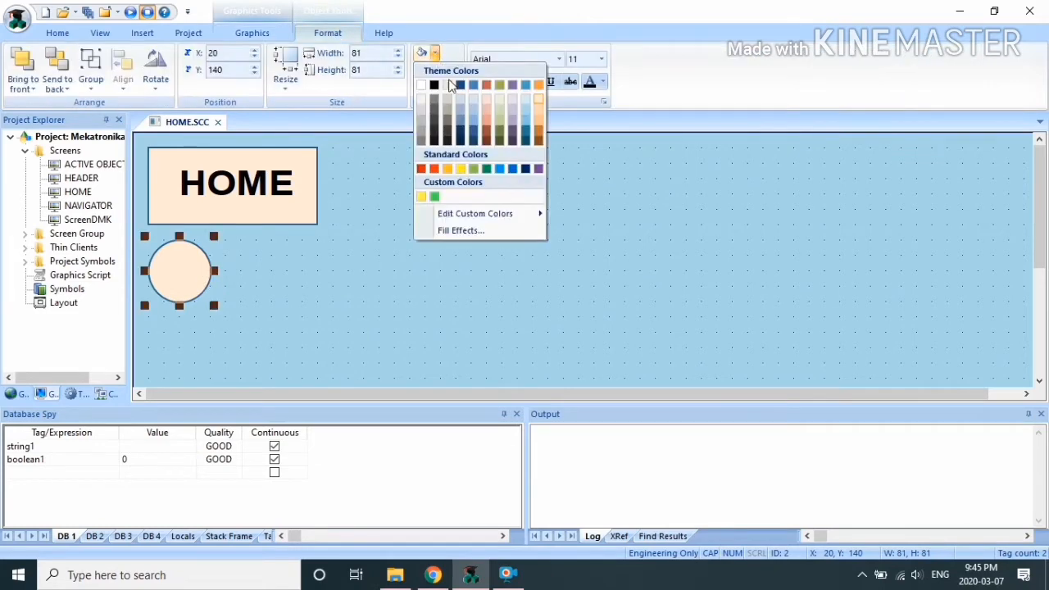
left_click(421, 168)
left_click(328, 204)
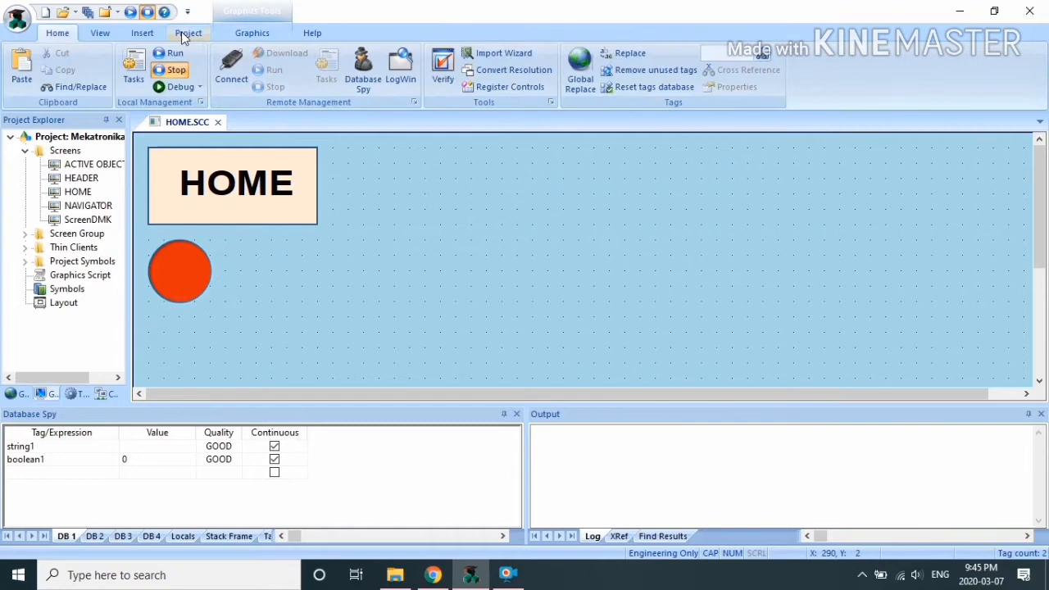
Step: Add a button right of the circle captioned SWITCH in 14-point font
left_click(254, 34)
left_click(383, 86)
mouse_move(241, 256)
left_mouse_down()
mouse_move(309, 300)
mouse_move(347, 305)
mouse_move(306, 278)
left_mouse_up()
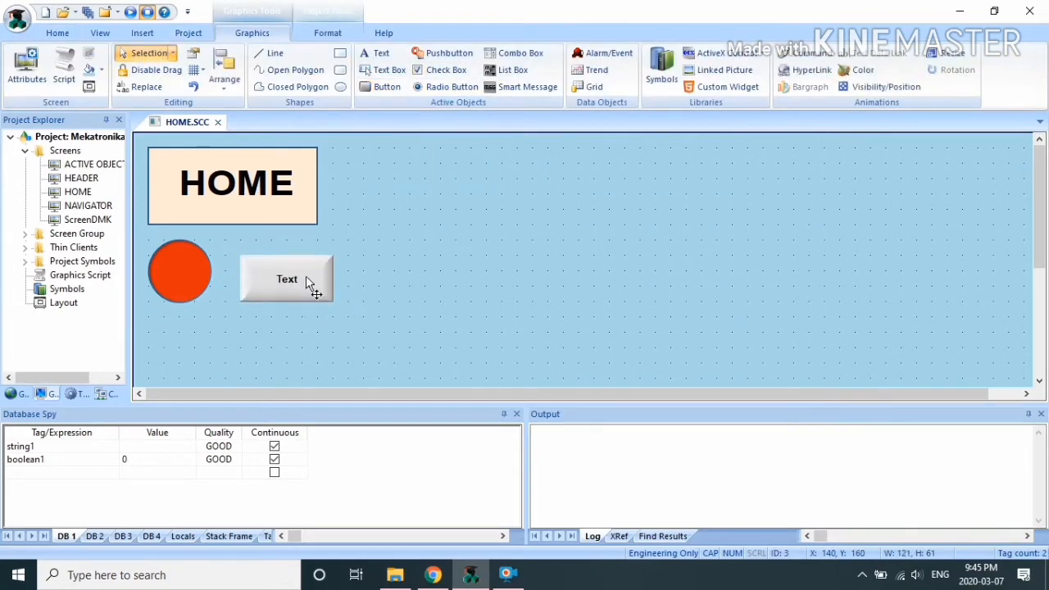
right_click(306, 277)
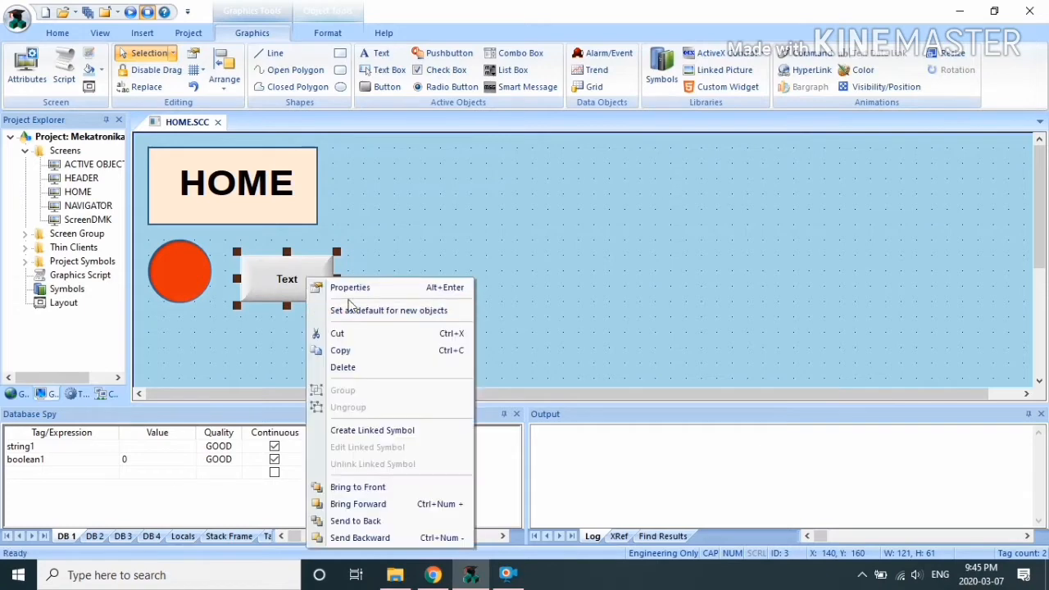
left_click(343, 286)
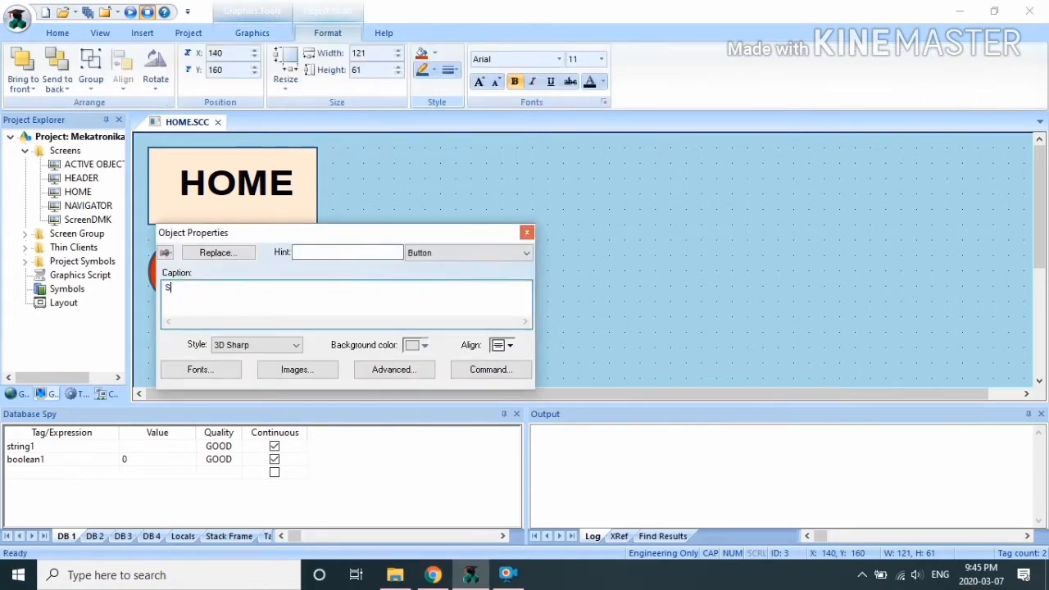
left_click(205, 369)
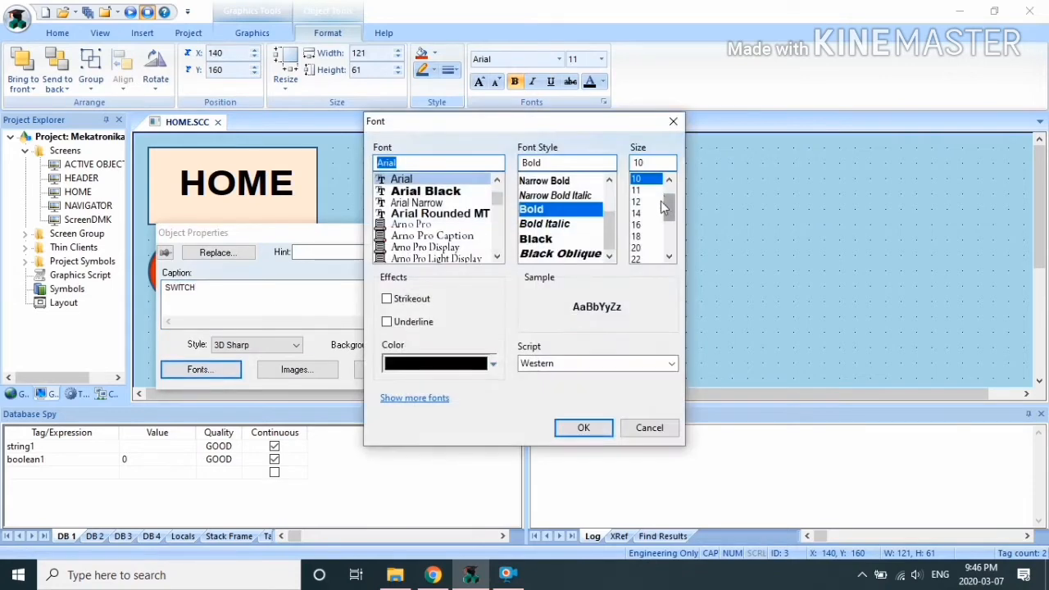
left_click(637, 213)
left_click(601, 427)
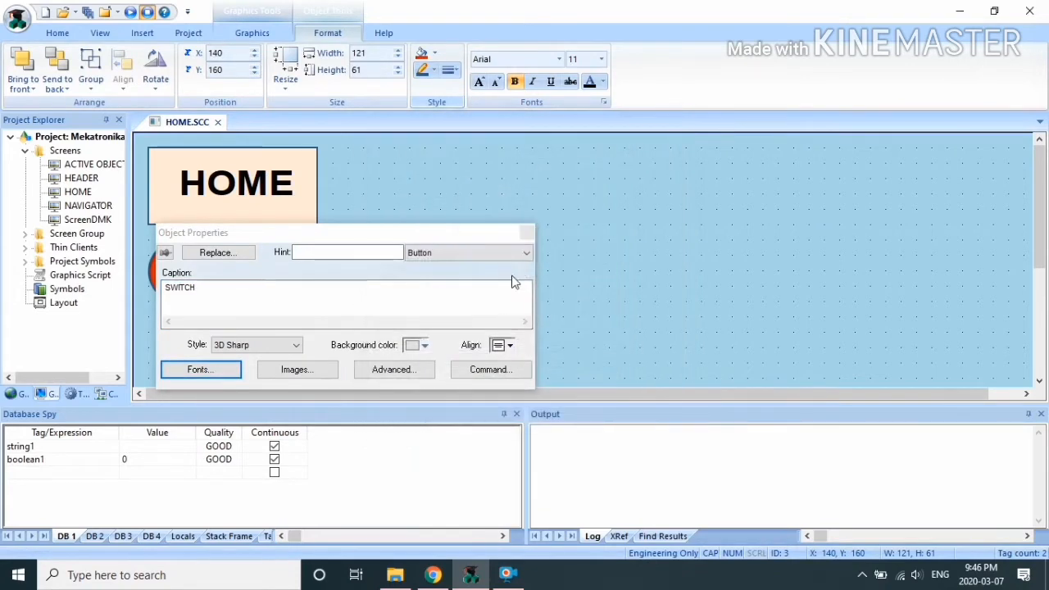
left_click(525, 232)
Step: Move the SWITCH button beside the circle and close the HOME screen
left_click_drag(295, 259, 286, 256)
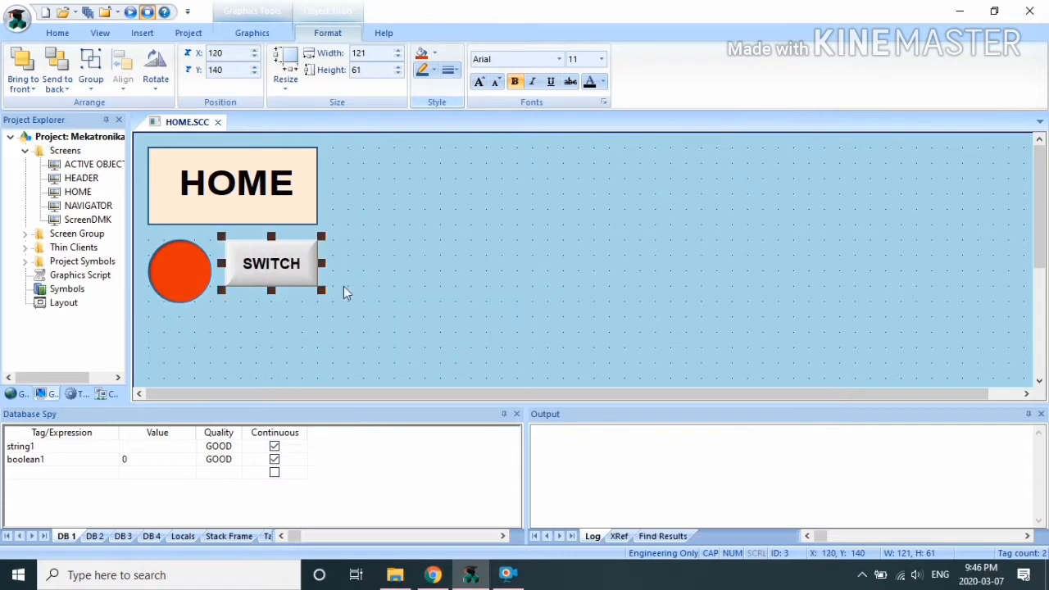
left_click(247, 292)
left_click(218, 122)
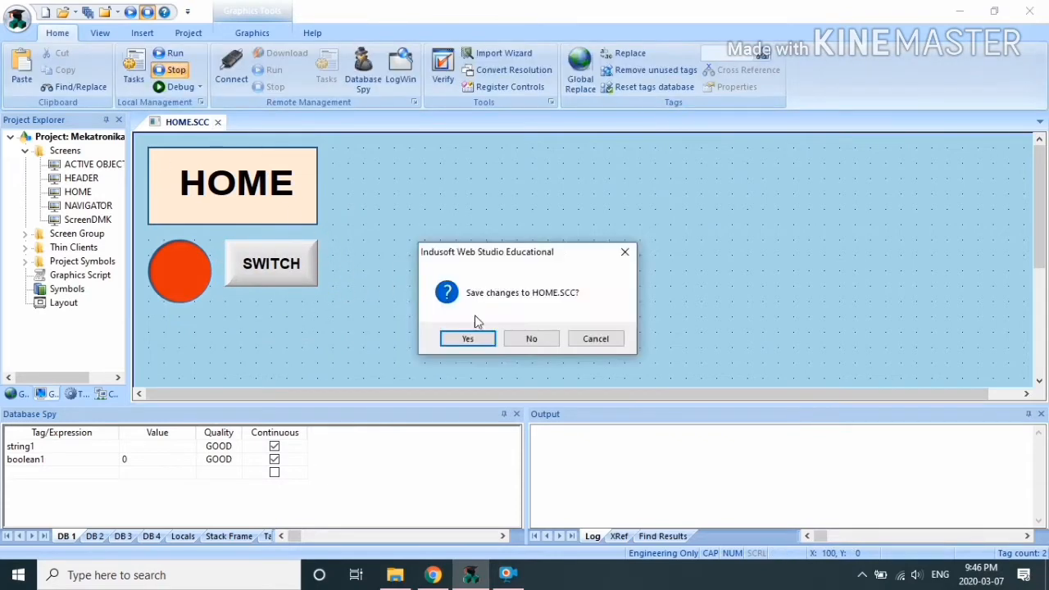
Step: Save HOME, point NAVIGATOR's ACTIVE OBJECT button at ACTIVE OBJECT.SCC, and save NAVIGATOR
left_click(469, 340)
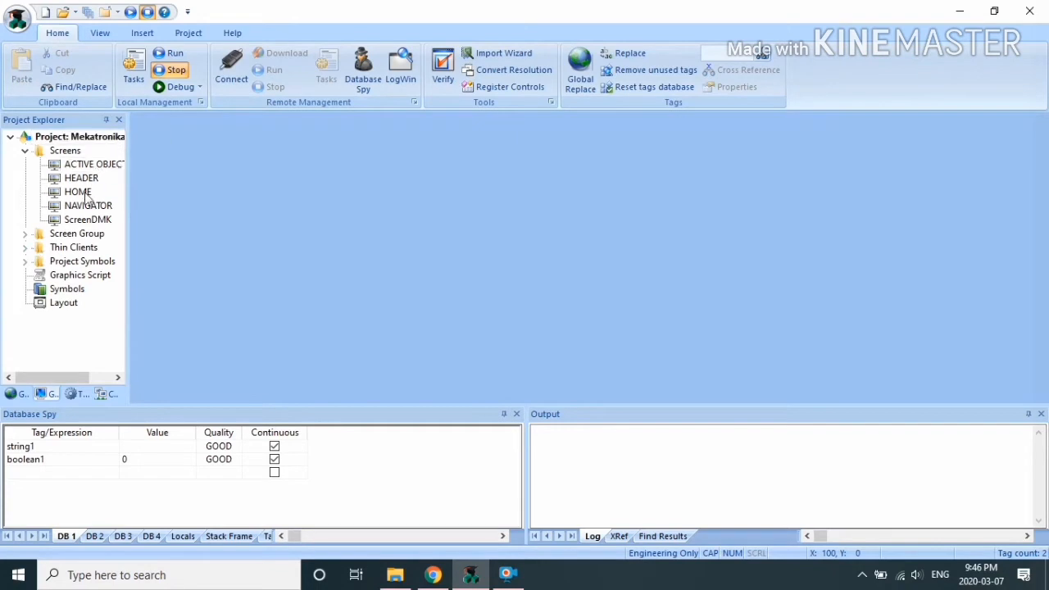
double_click(89, 206)
left_click(223, 227)
right_click(223, 227)
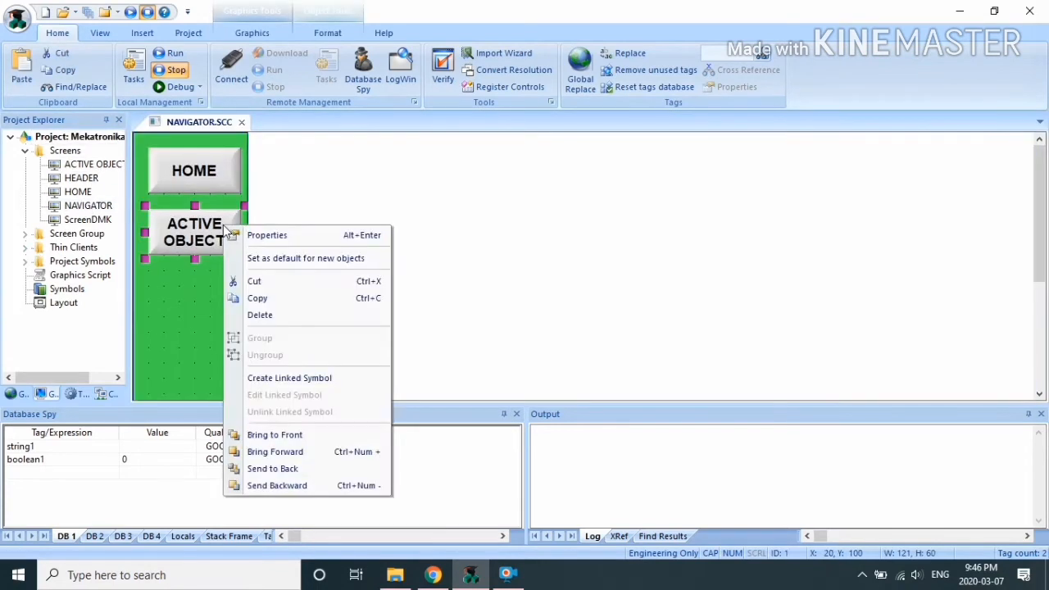
left_click(288, 238)
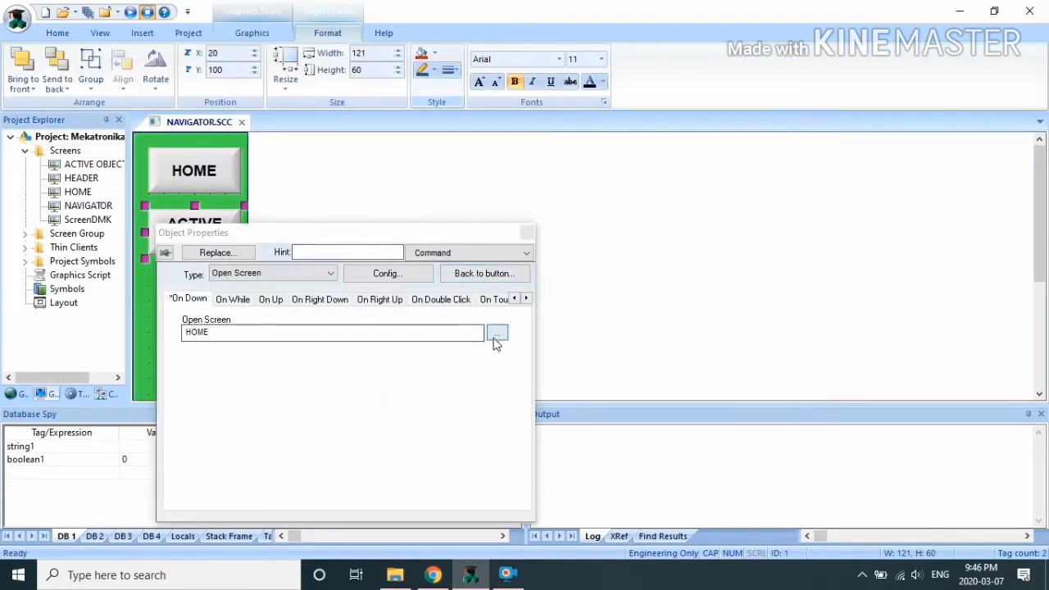
left_click(496, 336)
left_click(348, 273)
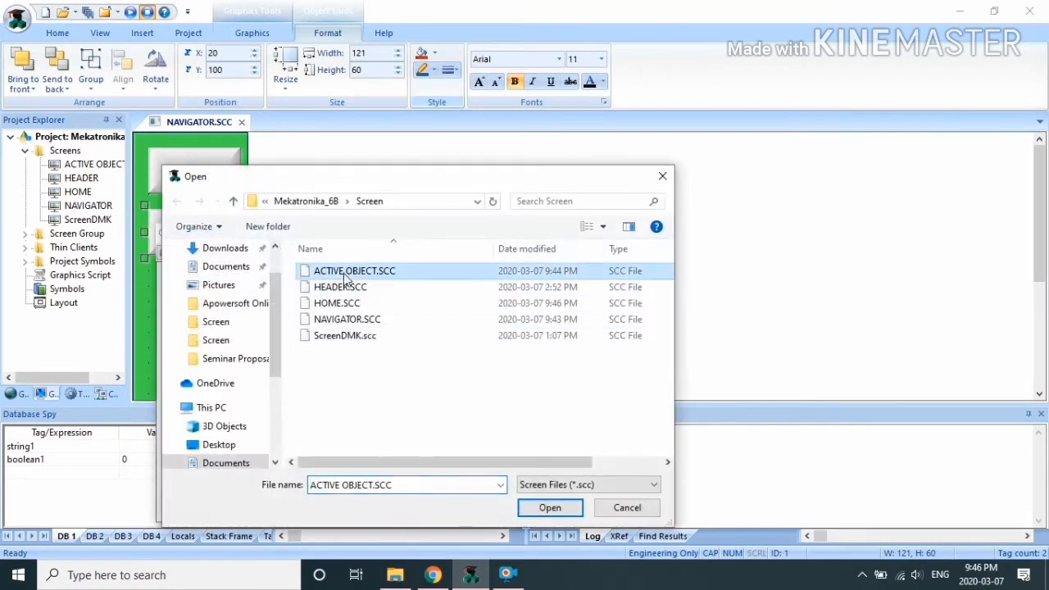
left_click(550, 513)
left_click(528, 233)
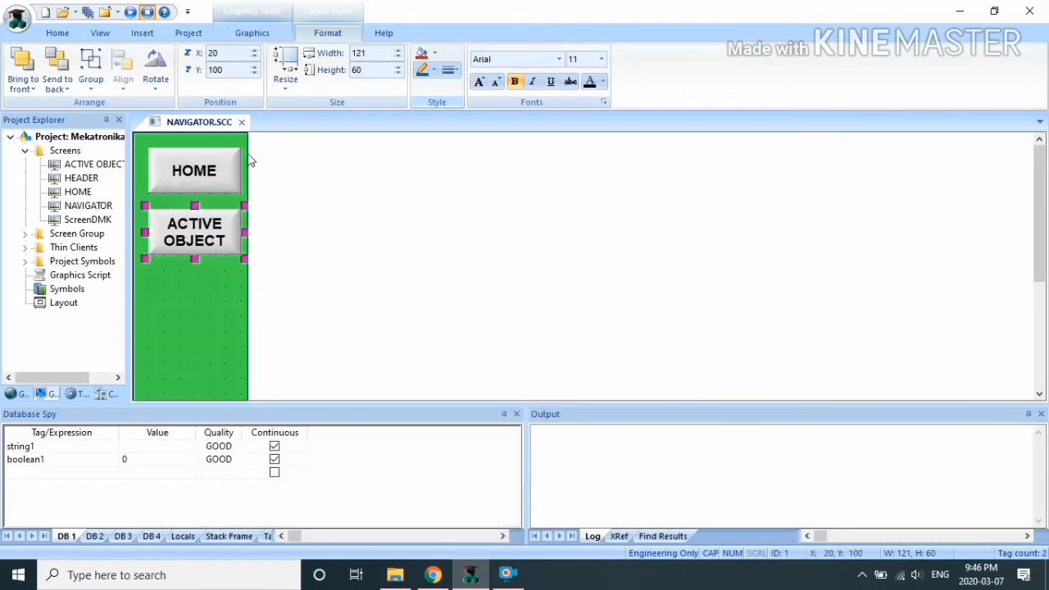
left_click(241, 121)
left_click(467, 337)
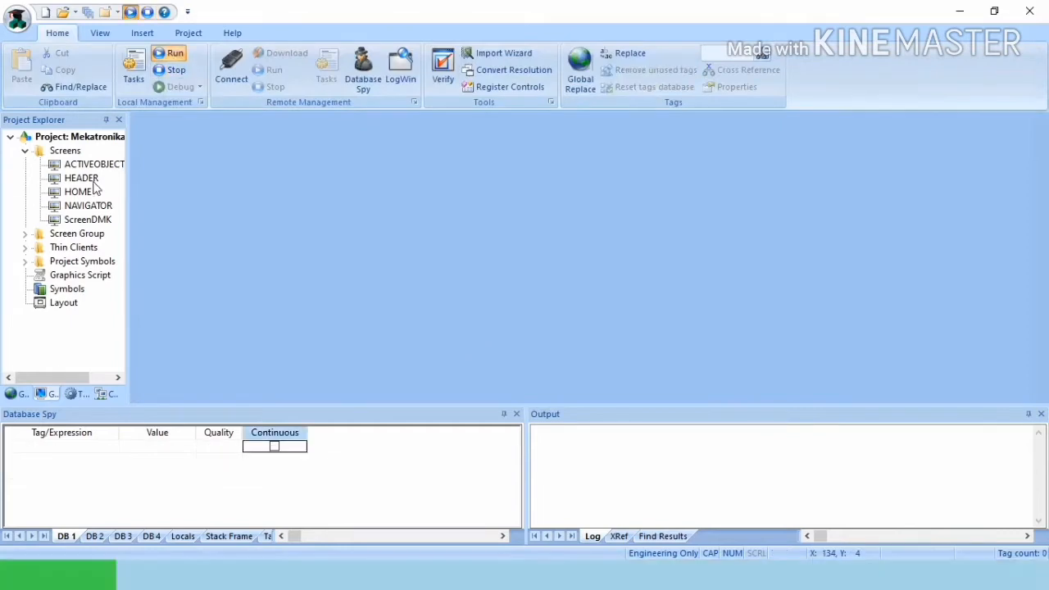
Step: Open the HEADER screen and place the Exit symbol from the symbol library
double_click(90, 182)
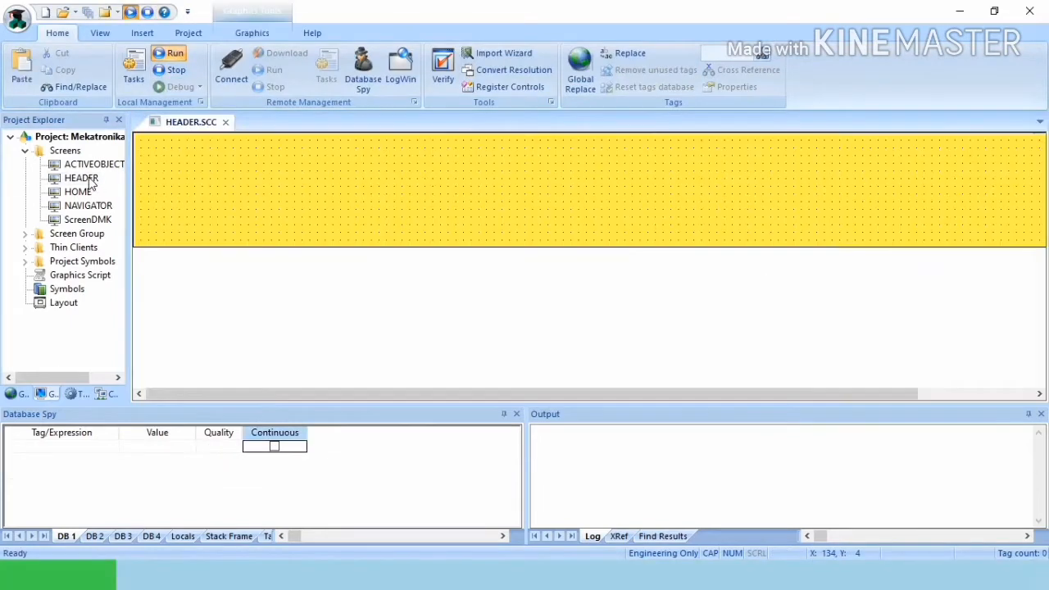
left_click(256, 34)
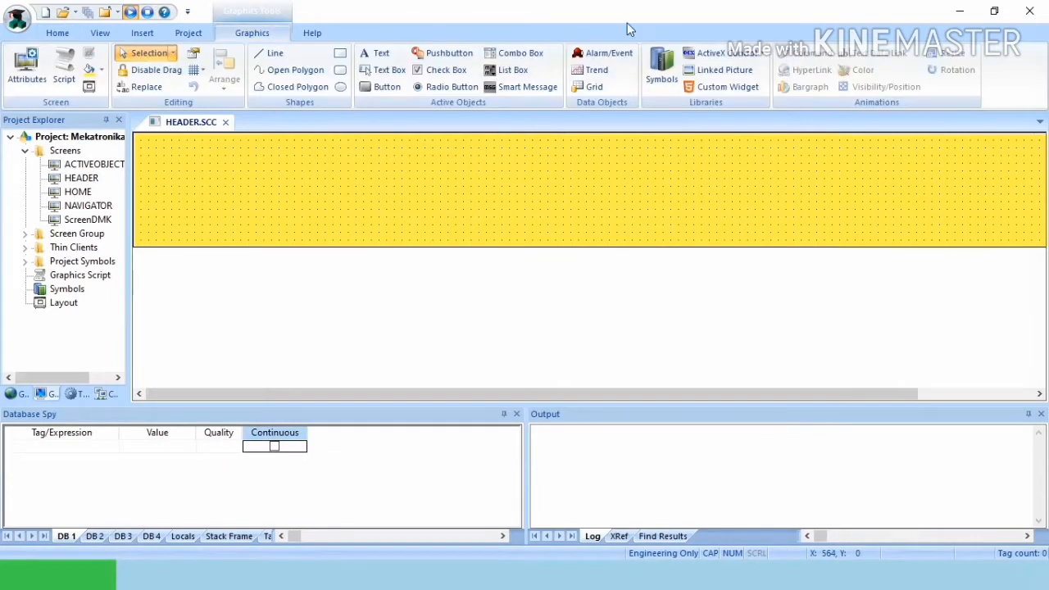
left_click(664, 69)
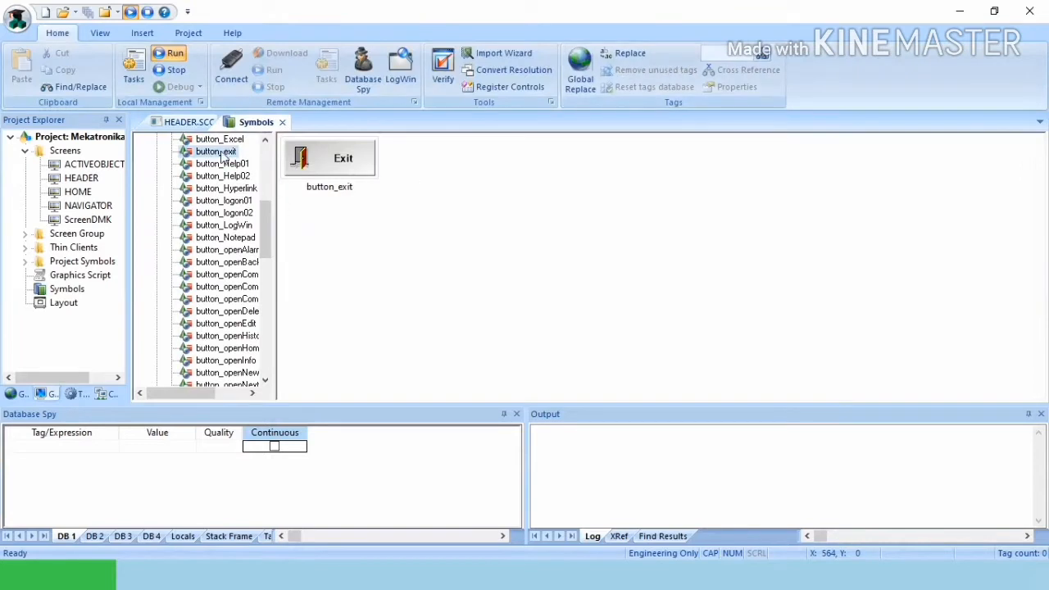
left_click(188, 123)
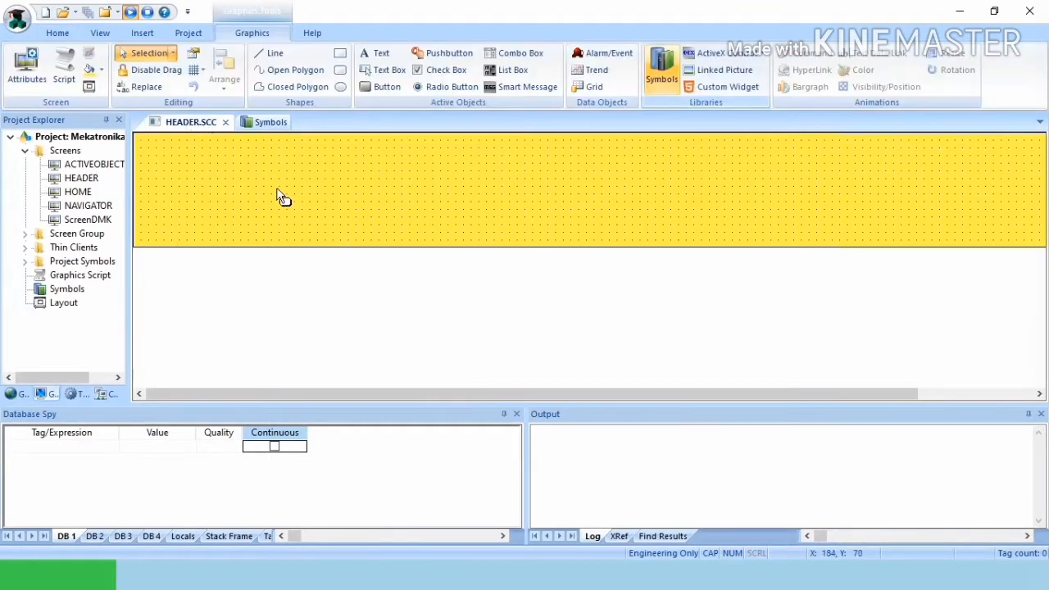
left_click(280, 189)
Step: Move the Exit symbol to the header's far right edge and close the symbol library
left_click_drag(322, 213, 706, 232)
left_click_drag(902, 238, 1012, 246)
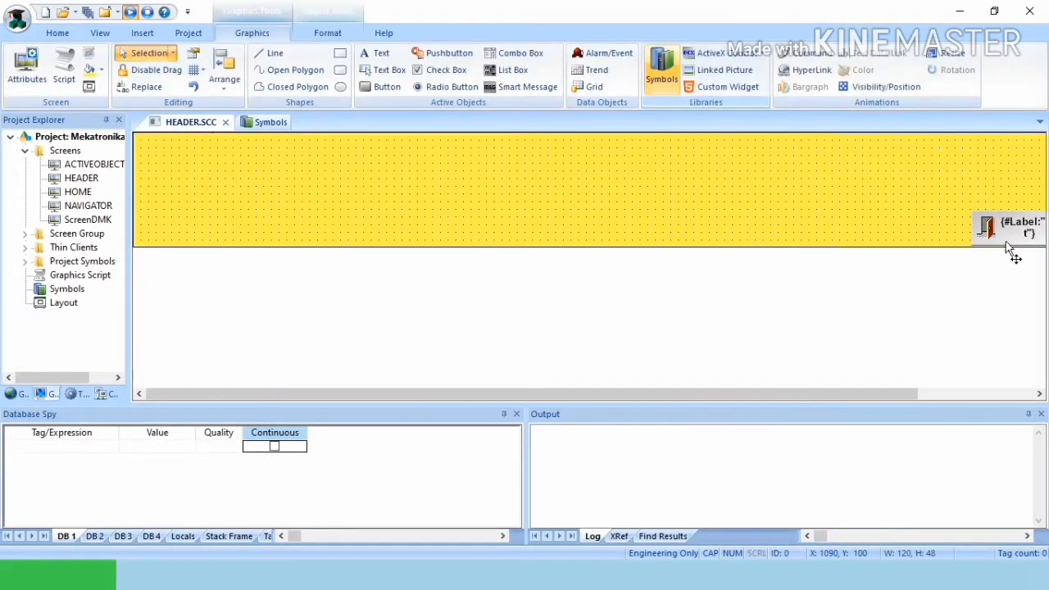
left_click_drag(876, 395, 986, 394)
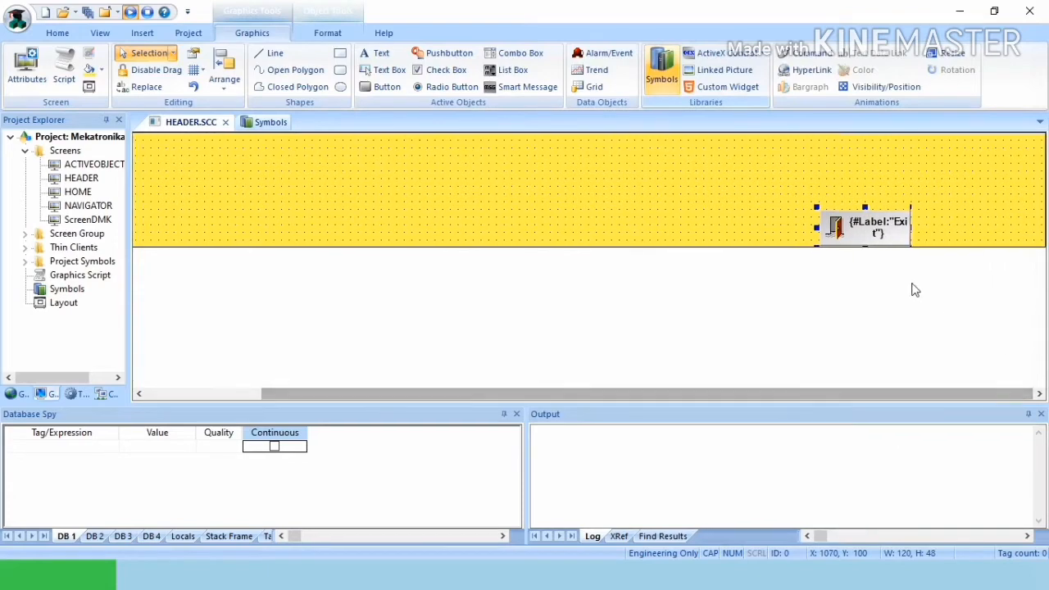
left_click_drag(871, 234, 1009, 234)
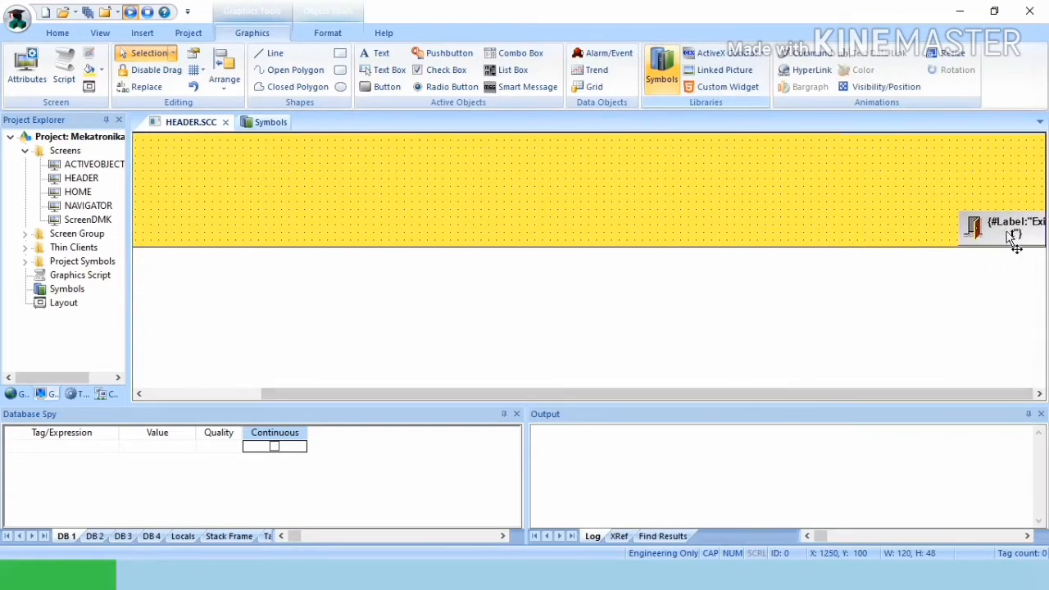
left_click(628, 202)
left_click(278, 123)
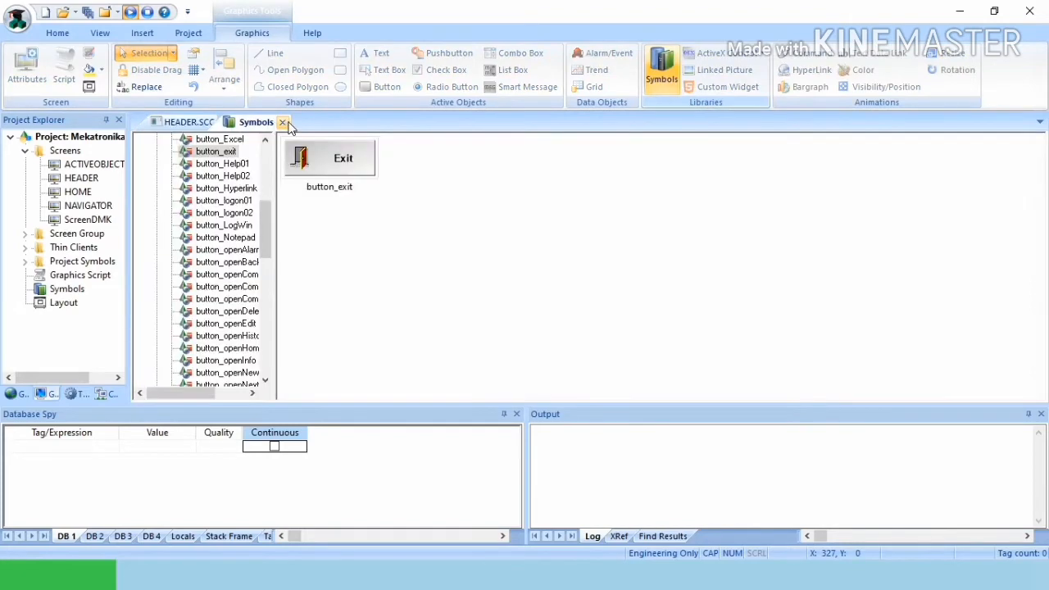
left_click(291, 123)
left_click(340, 54)
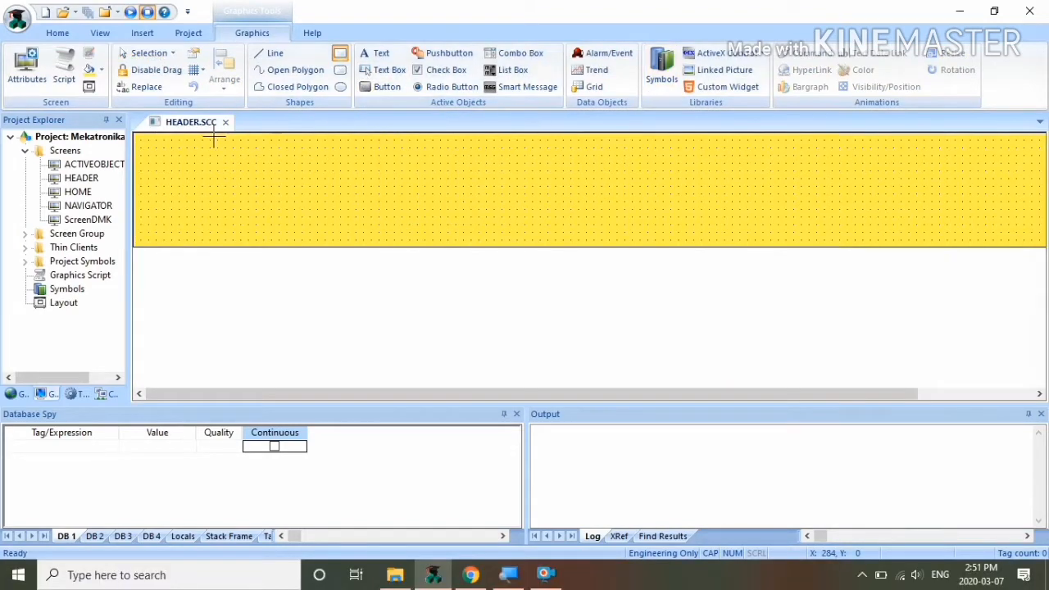
Step: Draw a light-blue rectangle at the header's top-left corner
mouse_move(140, 139)
left_mouse_down()
mouse_move(319, 230)
mouse_move(323, 244)
left_mouse_up()
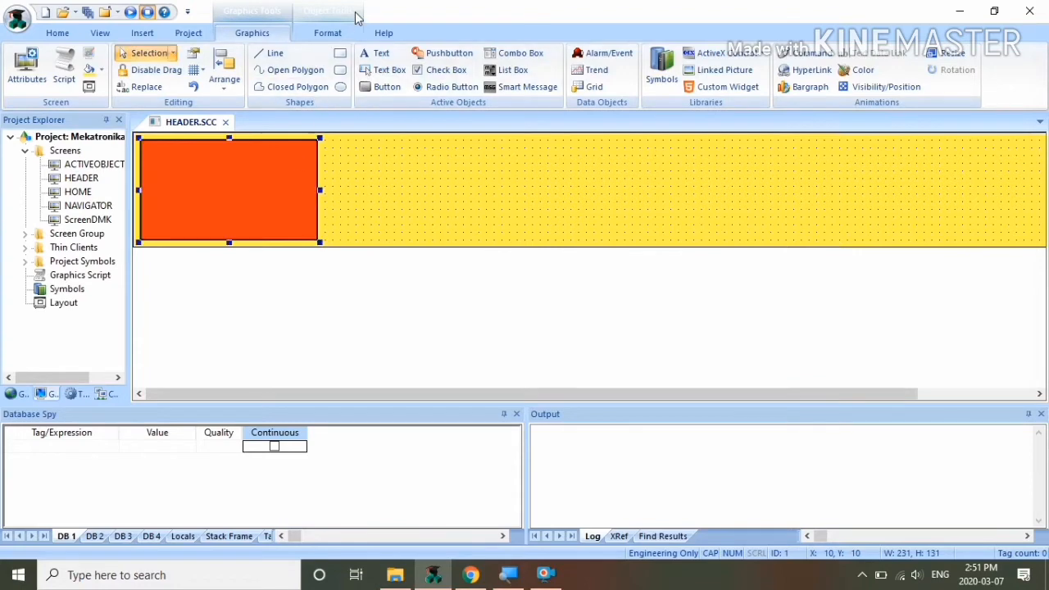
left_click(328, 33)
left_click(436, 55)
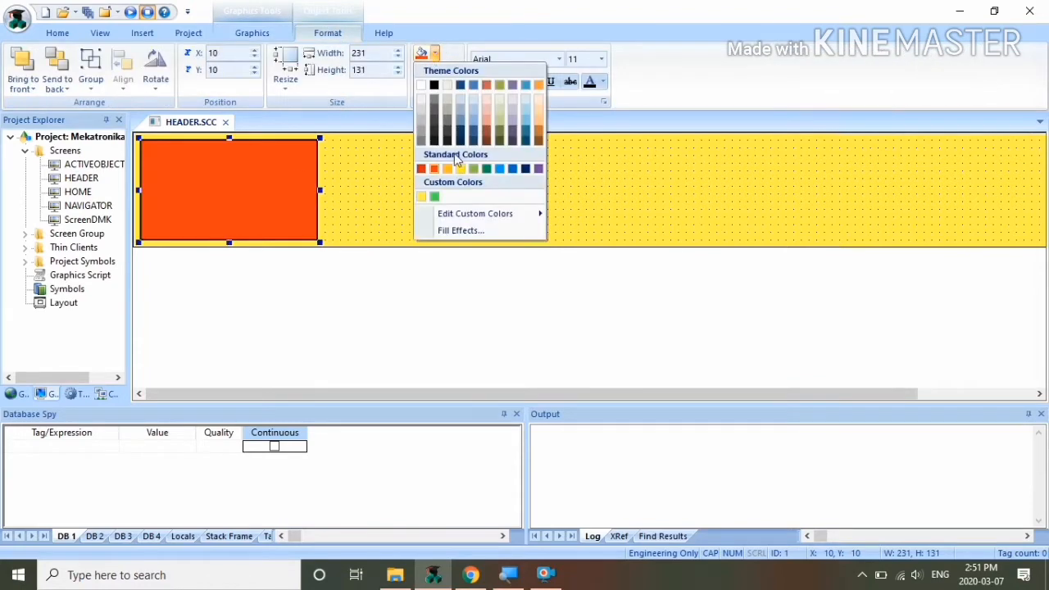
left_click(528, 101)
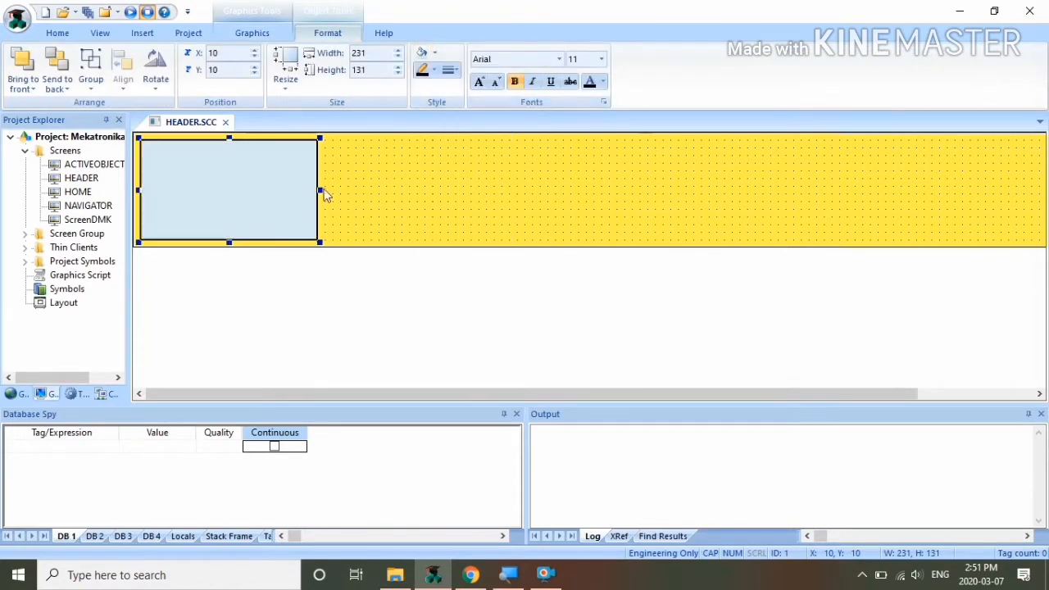
Step: Caption the rectangle with {date}, {time}, user name and computer IP placeholders, then close HEADER
double_click(271, 188)
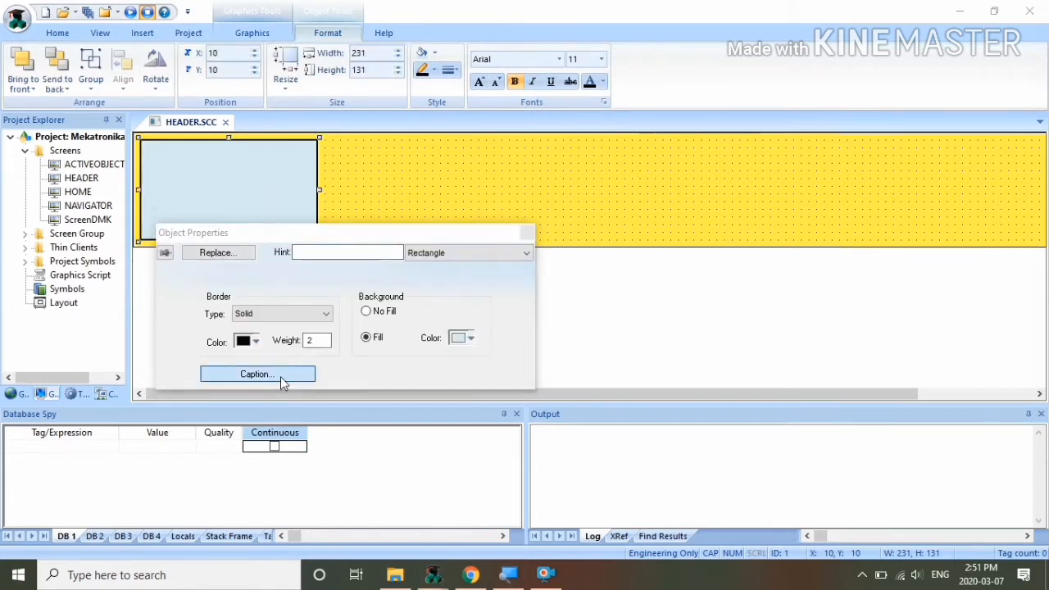
left_click(281, 376)
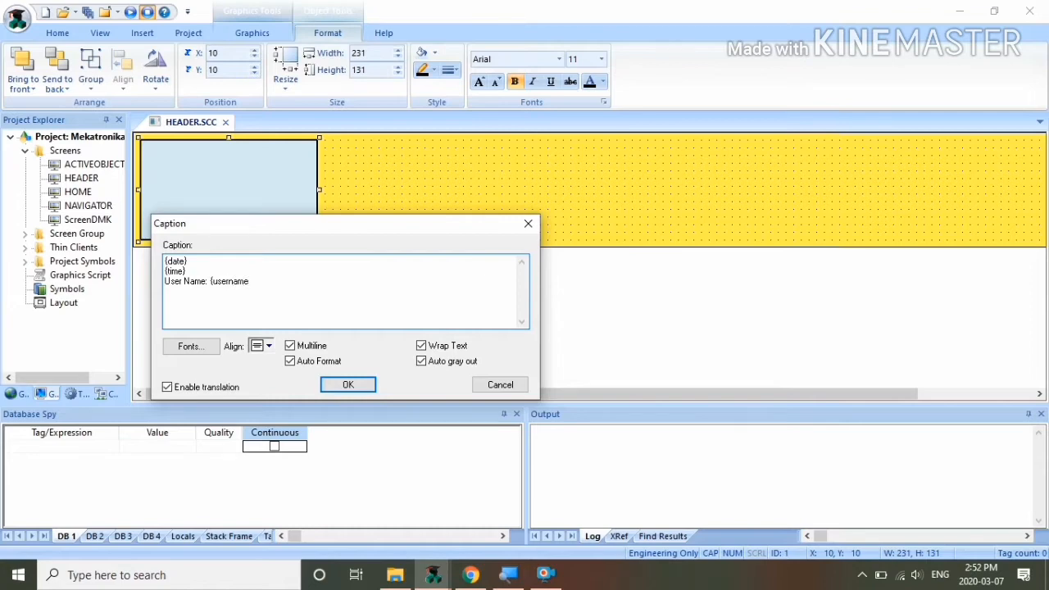
type("}")
type("get")
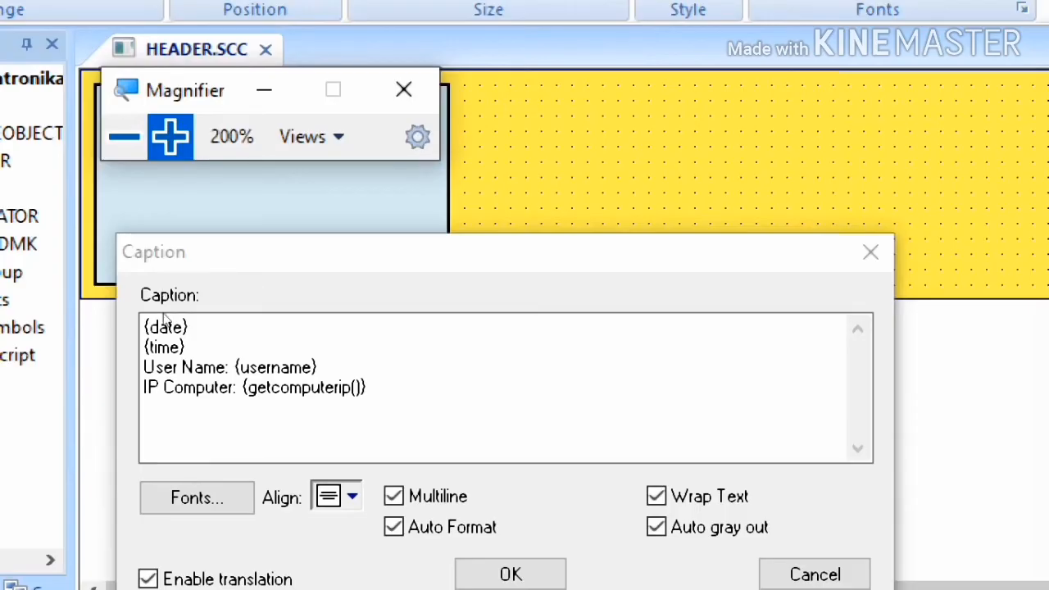
left_click(146, 166)
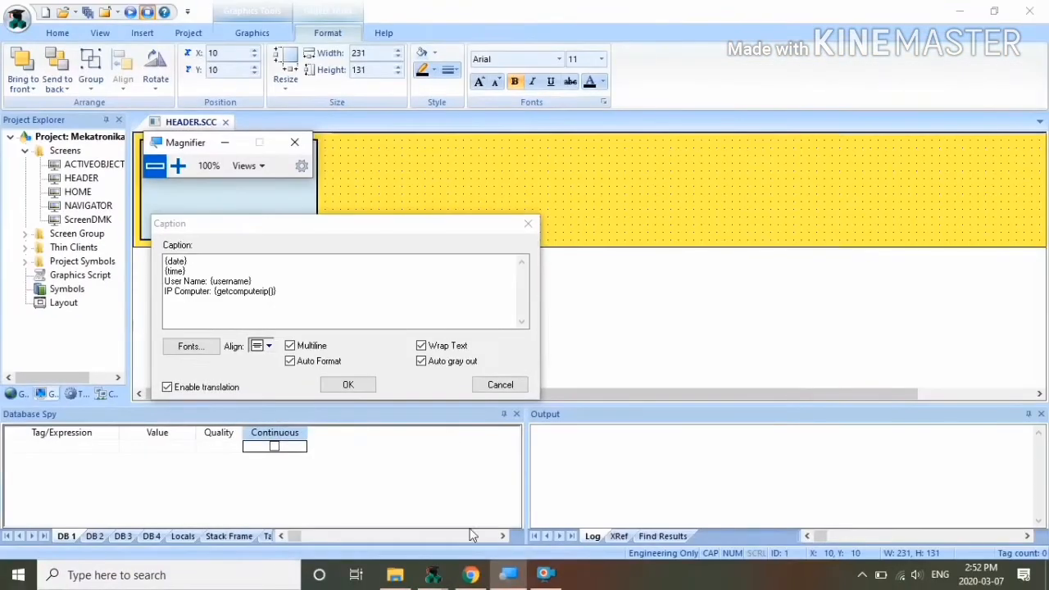
left_click(347, 386)
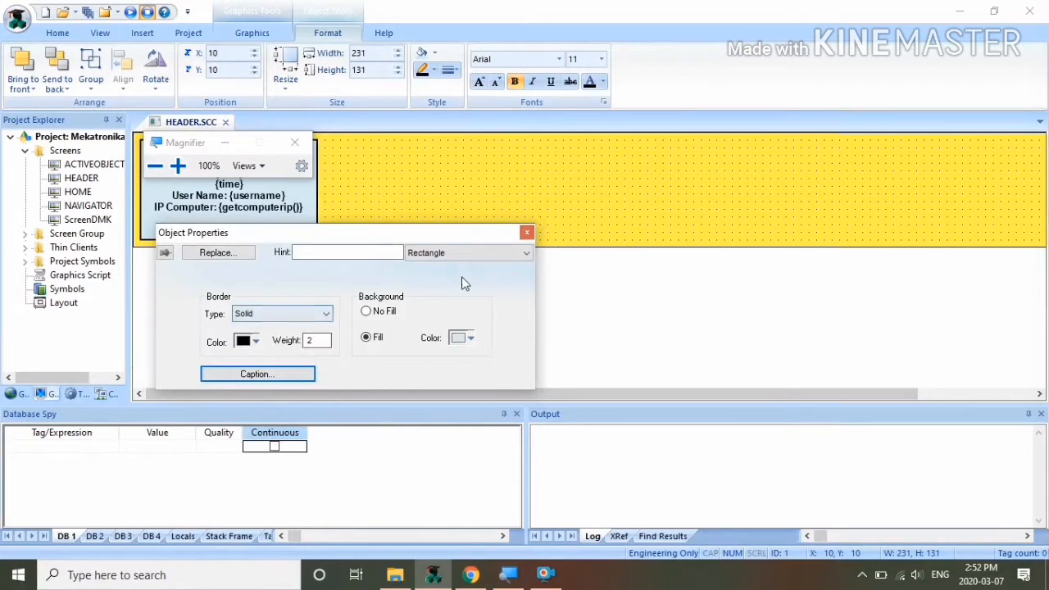
left_click(527, 233)
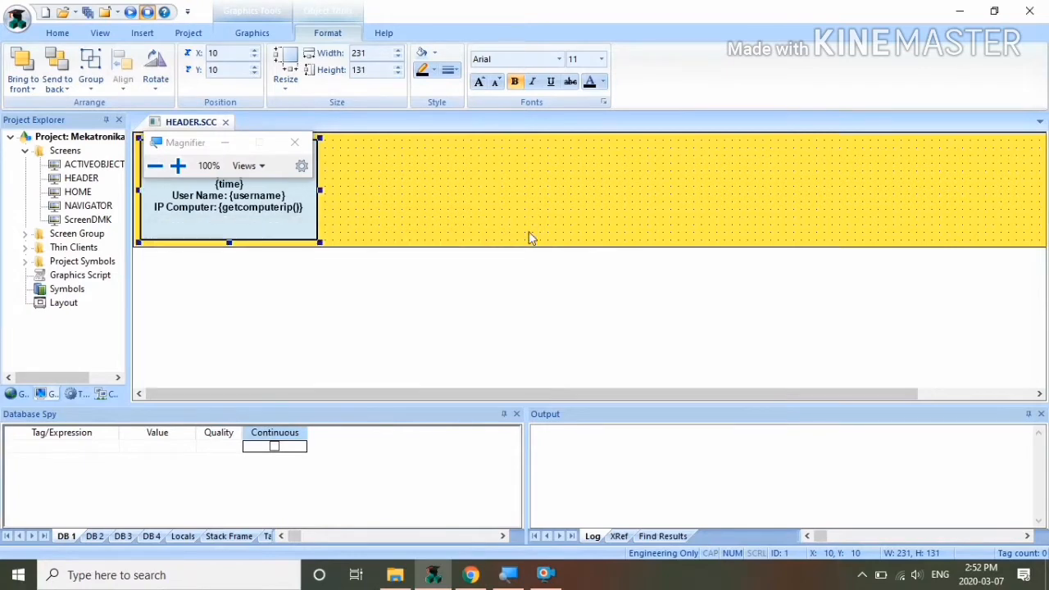
left_click(224, 142)
left_click(226, 123)
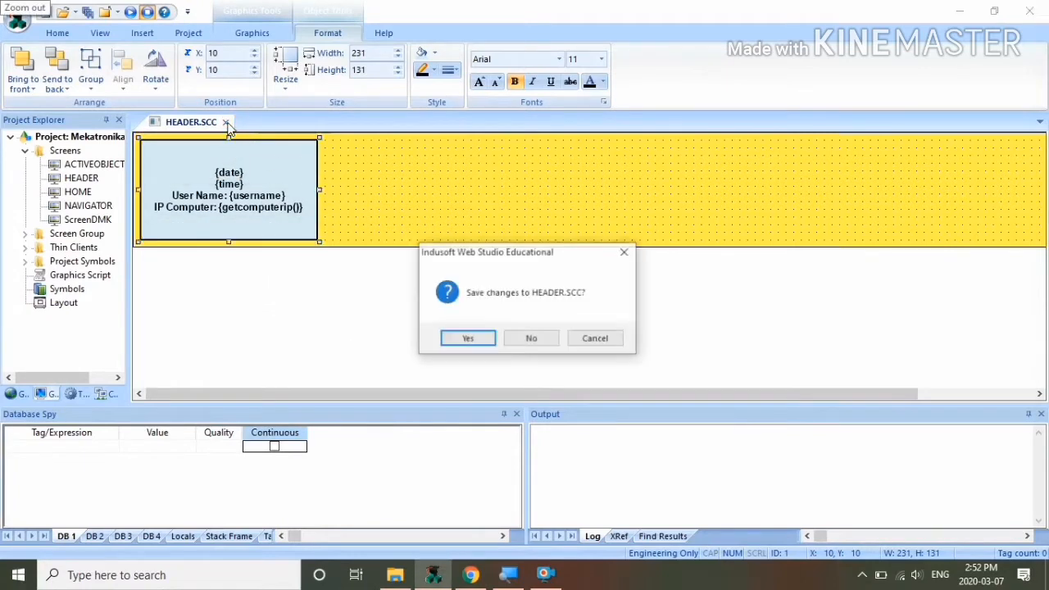
Step: Save HEADER and test-run the project, switching between the HOME and ACTIVE OBJECT pages
left_click(470, 338)
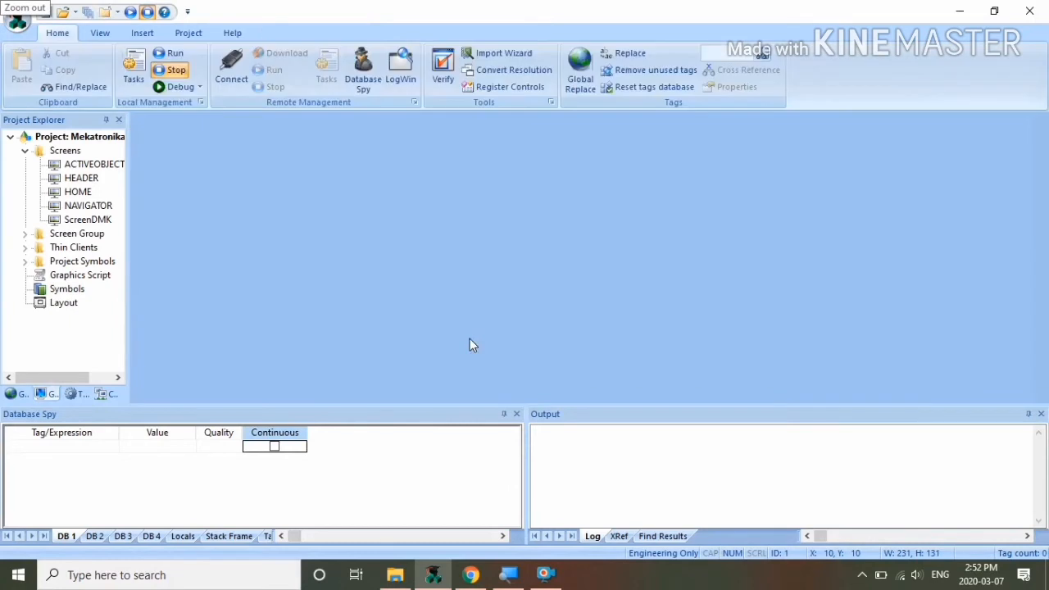
left_click(129, 12)
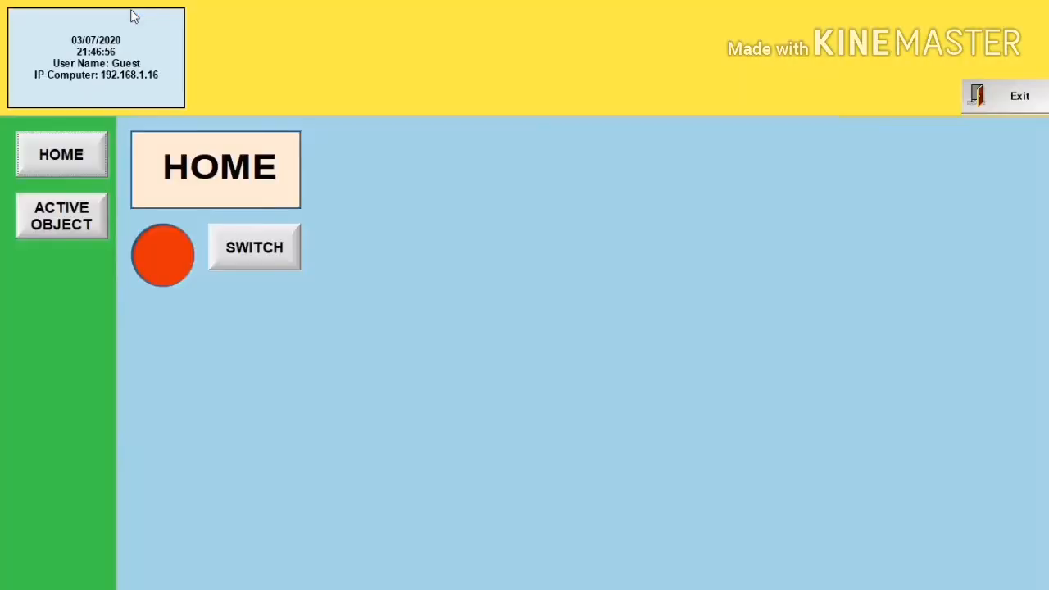
left_click(41, 164)
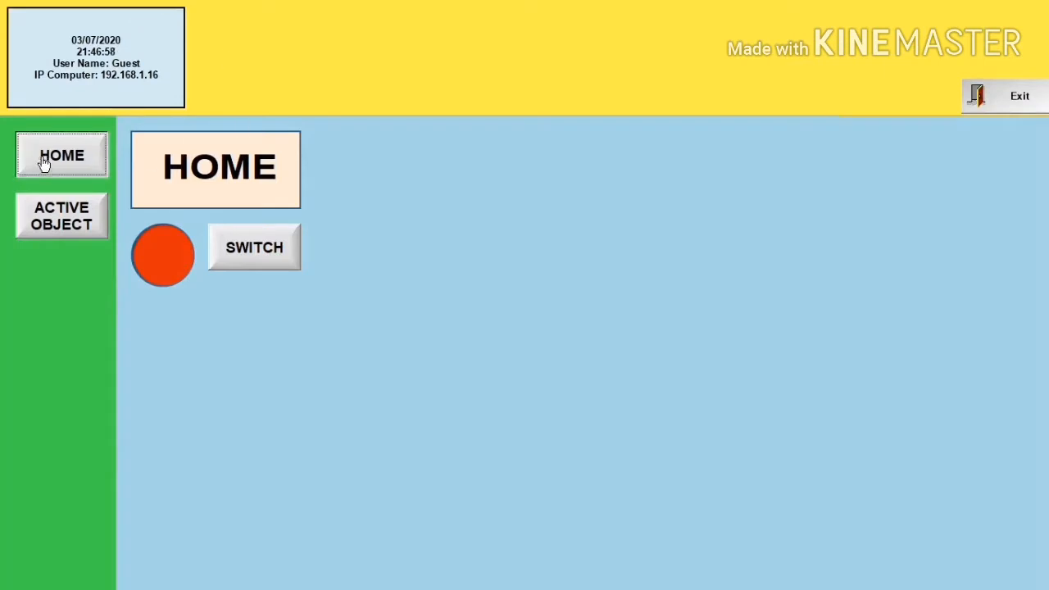
left_click(76, 226)
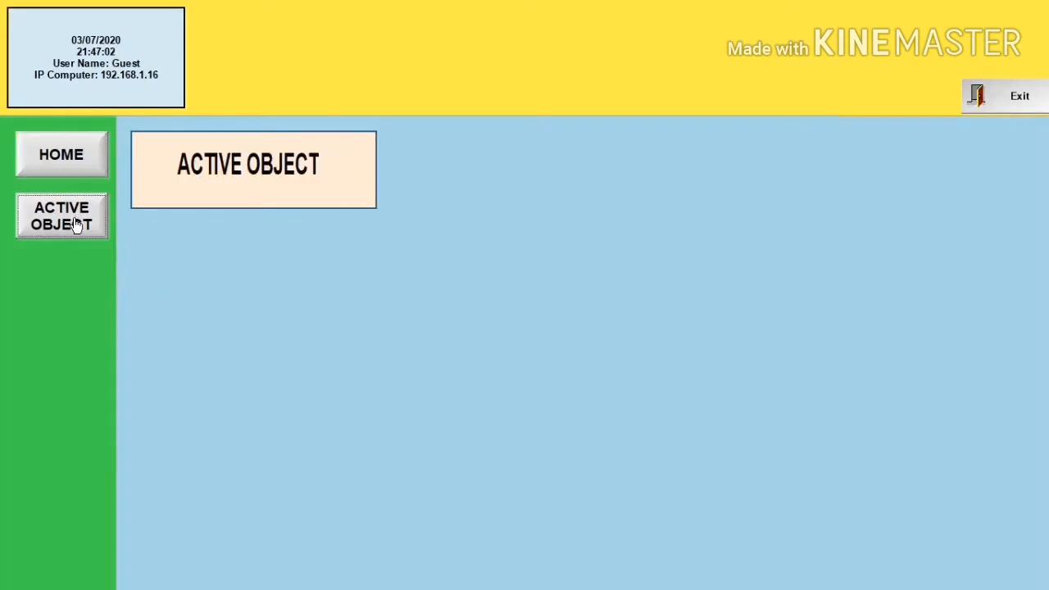
left_click(67, 169)
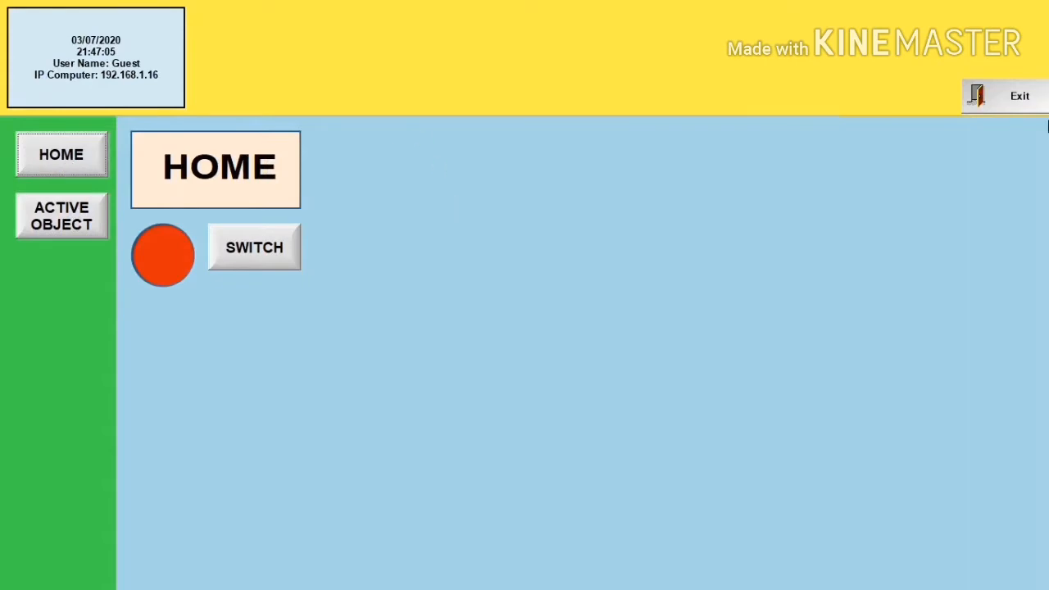
Step: Exit the running application and open the ACTIVE OBJECT screen for editing
left_click(1019, 99)
left_click(547, 338)
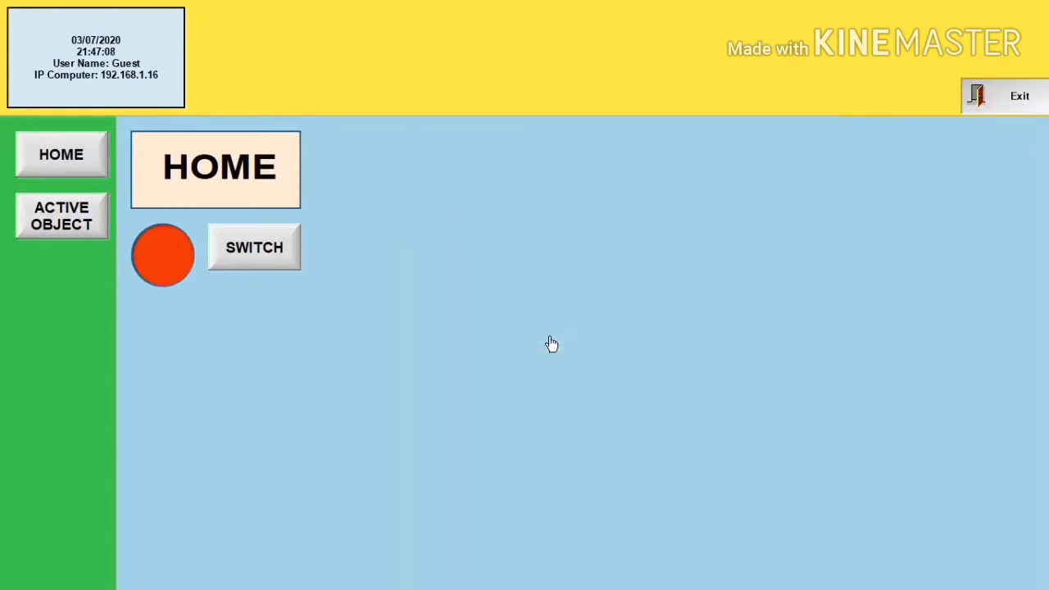
double_click(72, 168)
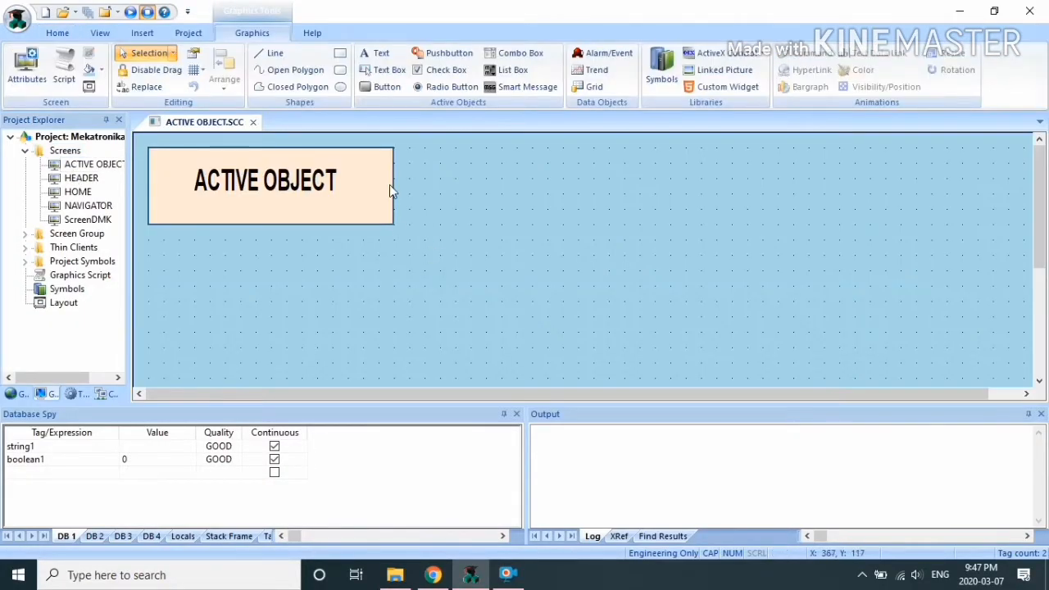
Step: Add a 'USER NAME: ######################' text label below the title
left_click(375, 53)
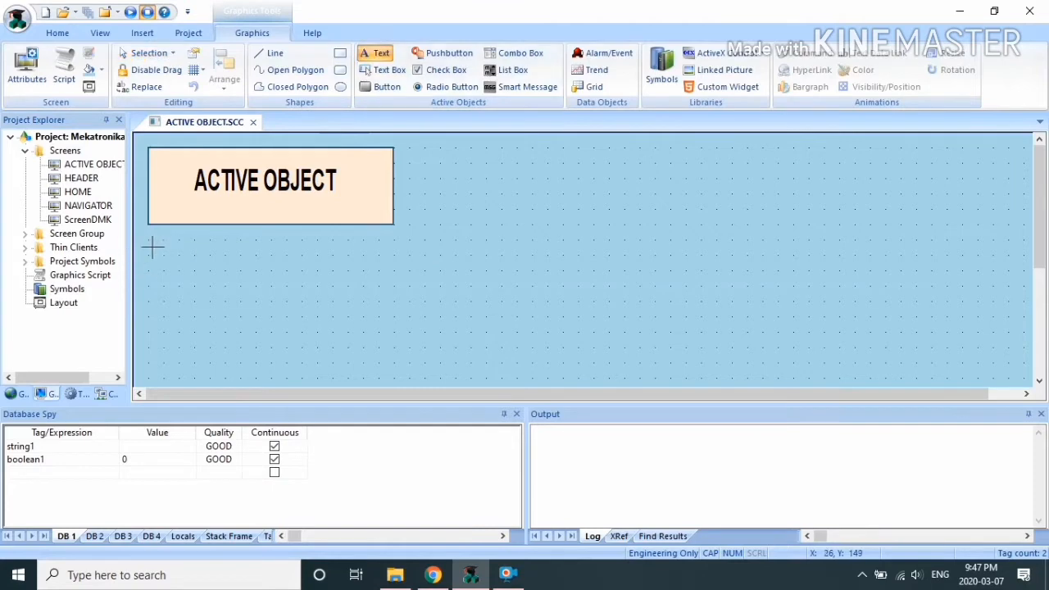
left_click(152, 246)
type("U")
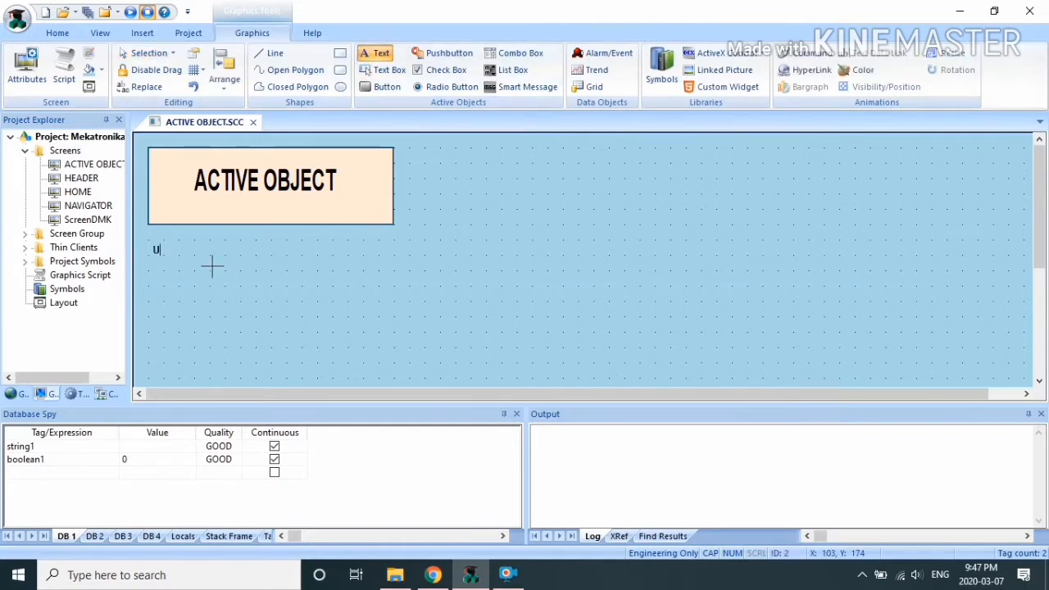
type("SER NAME: #")
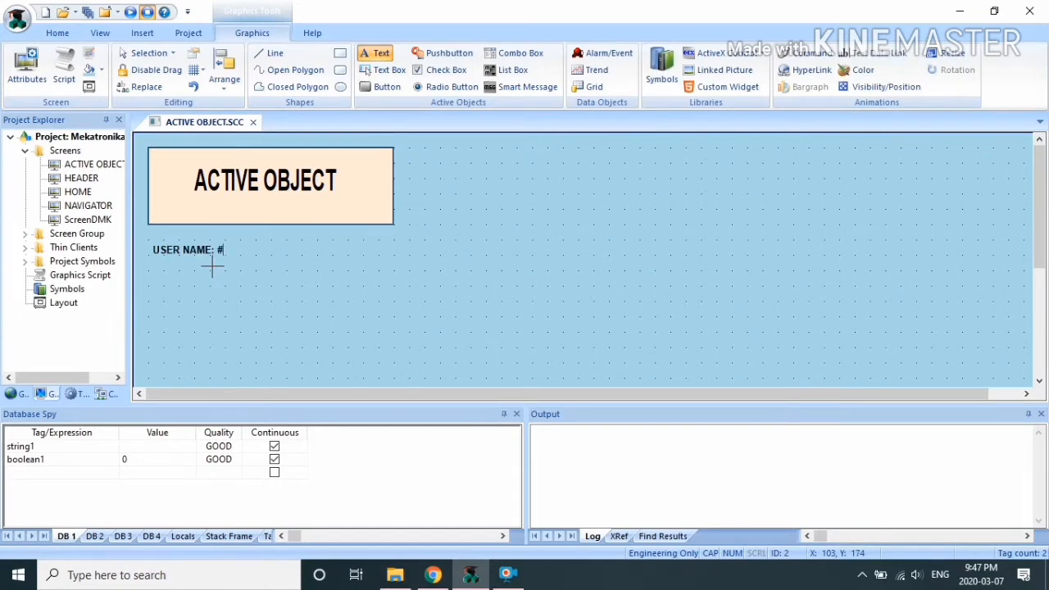
type("#########################")
key("Escape")
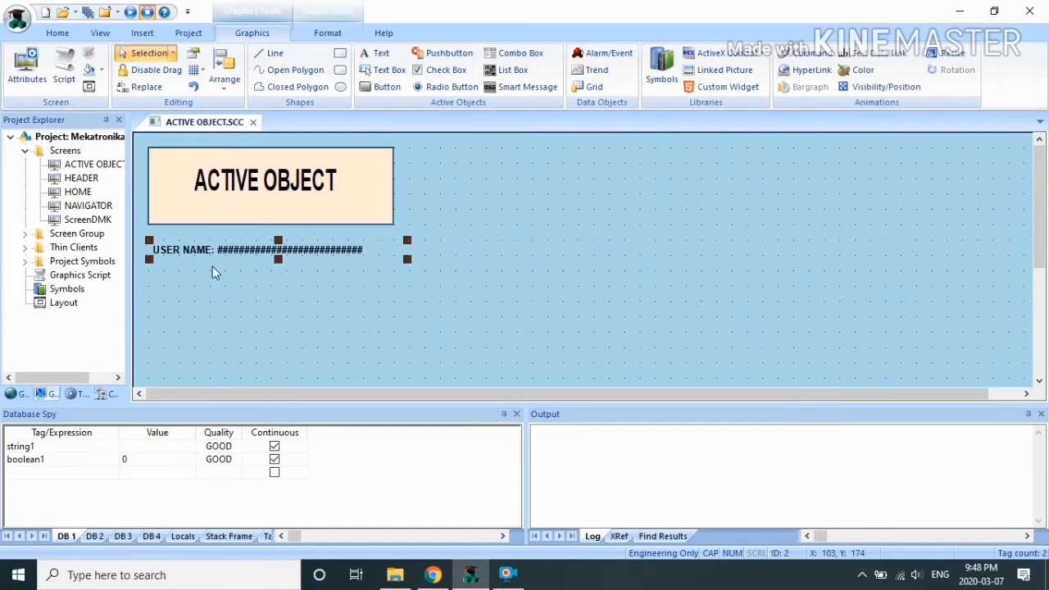
Step: Set the USER NAME label's font size to 14
right_click(288, 251)
left_click(336, 264)
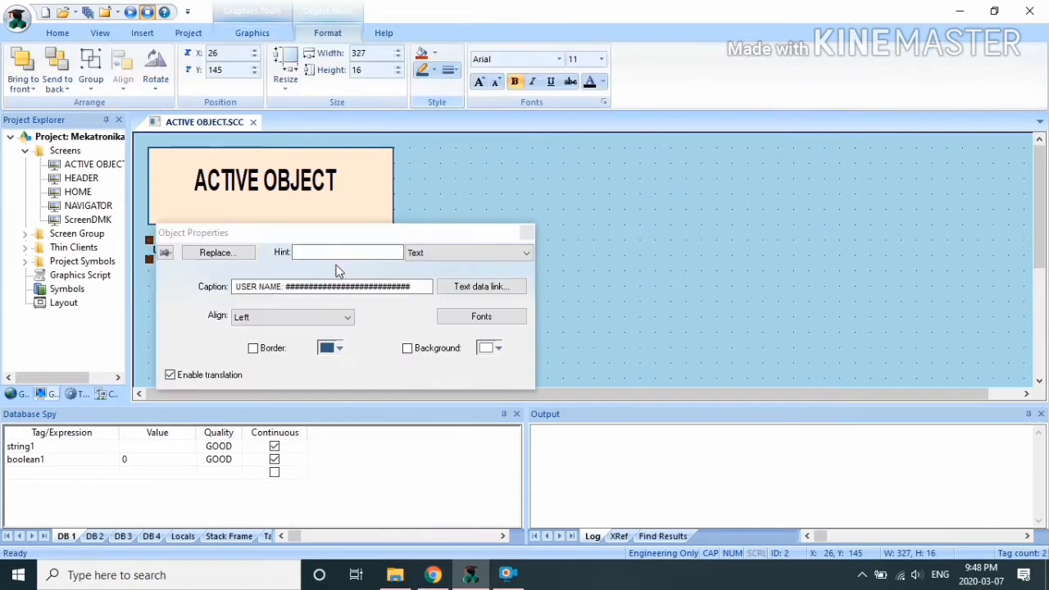
left_click(470, 317)
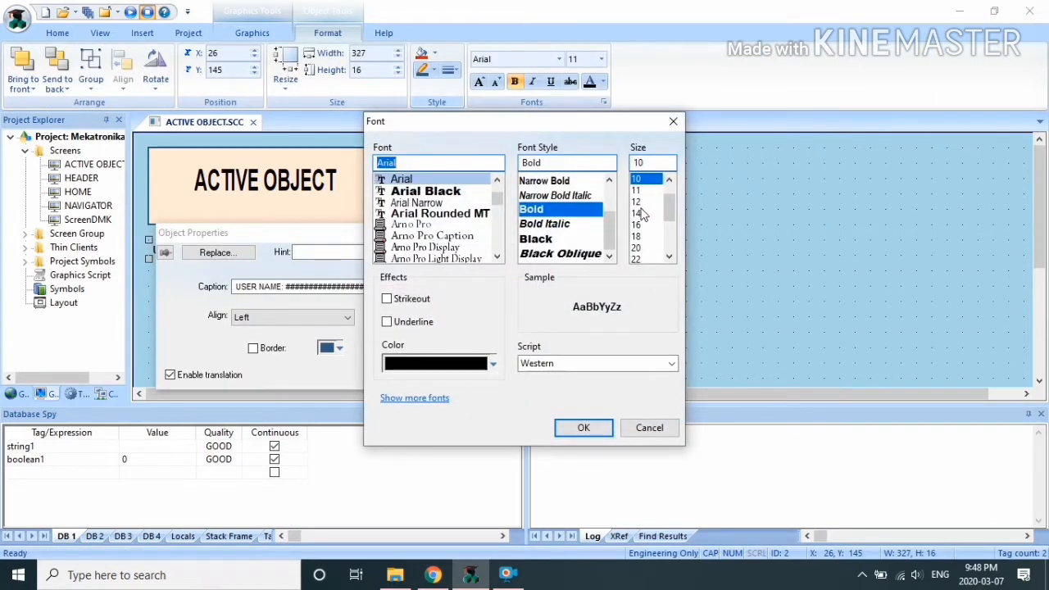
left_click(637, 213)
left_click(580, 428)
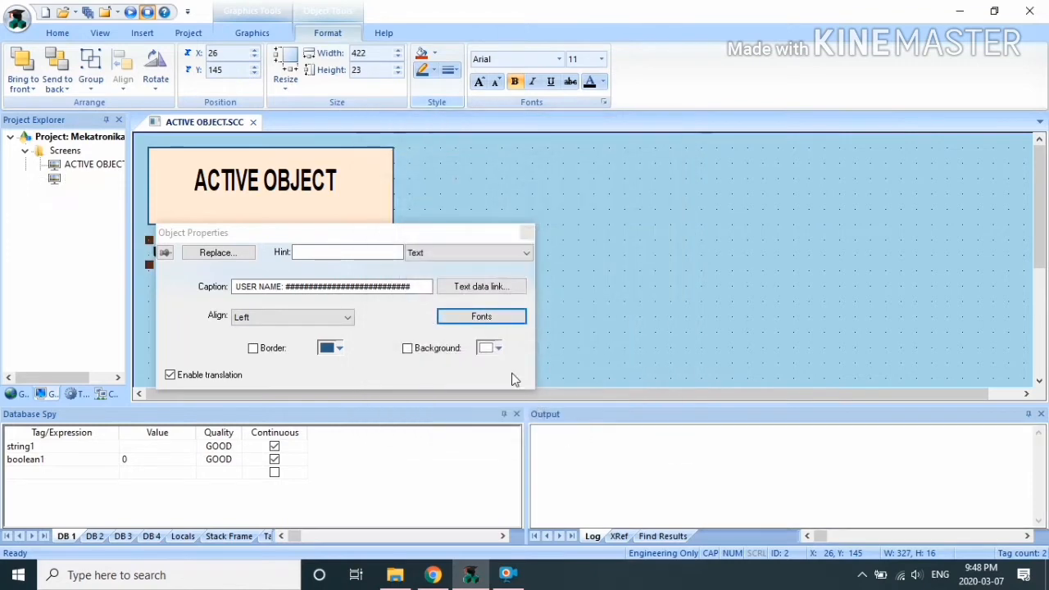
Step: Make the label a text data link to the string1 tag and close its properties
left_click(482, 294)
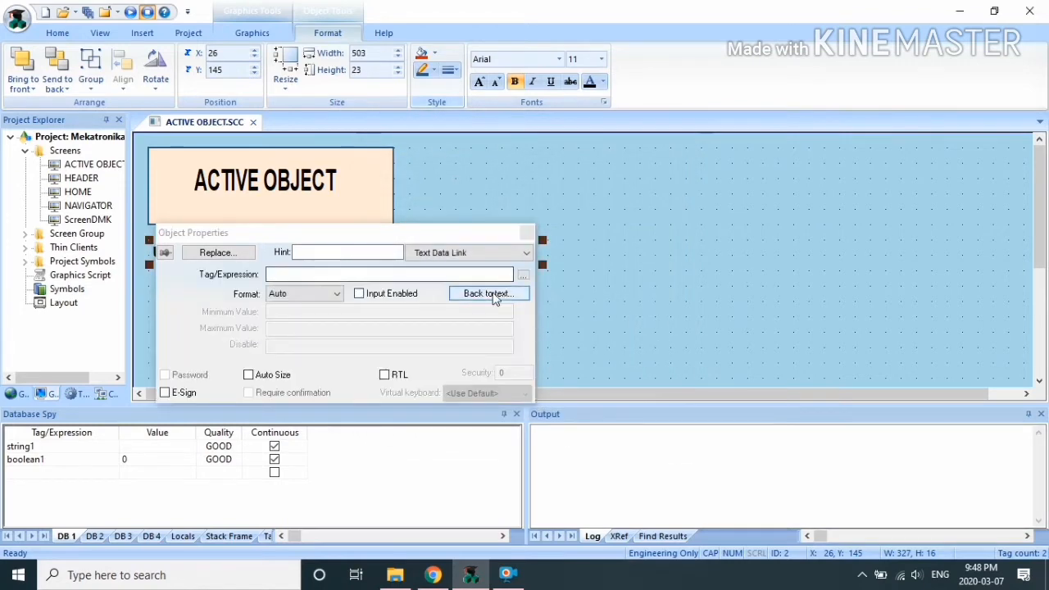
left_click(524, 275)
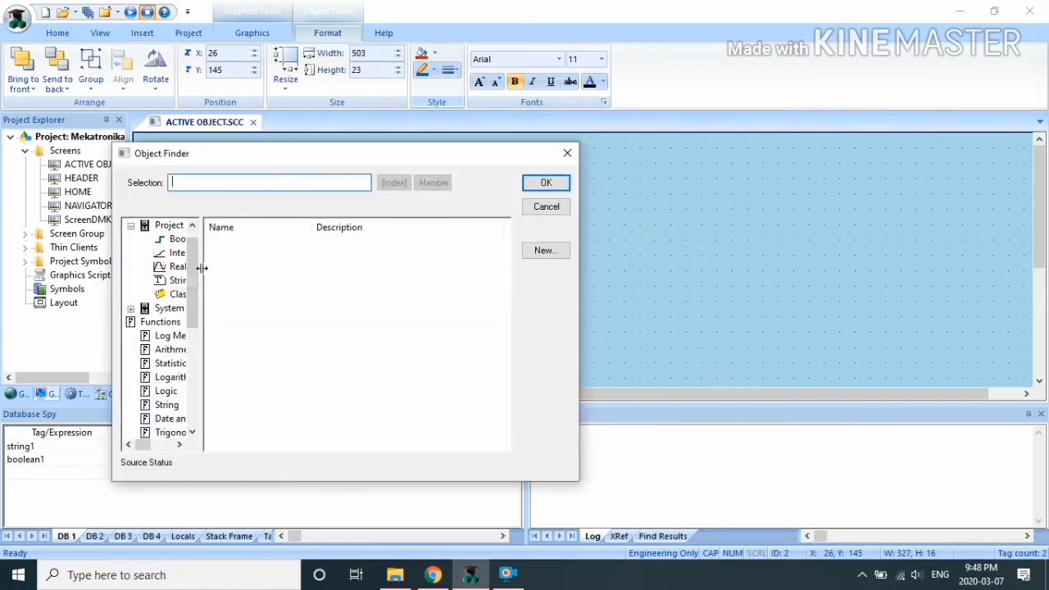
left_click(177, 280)
left_click(247, 245)
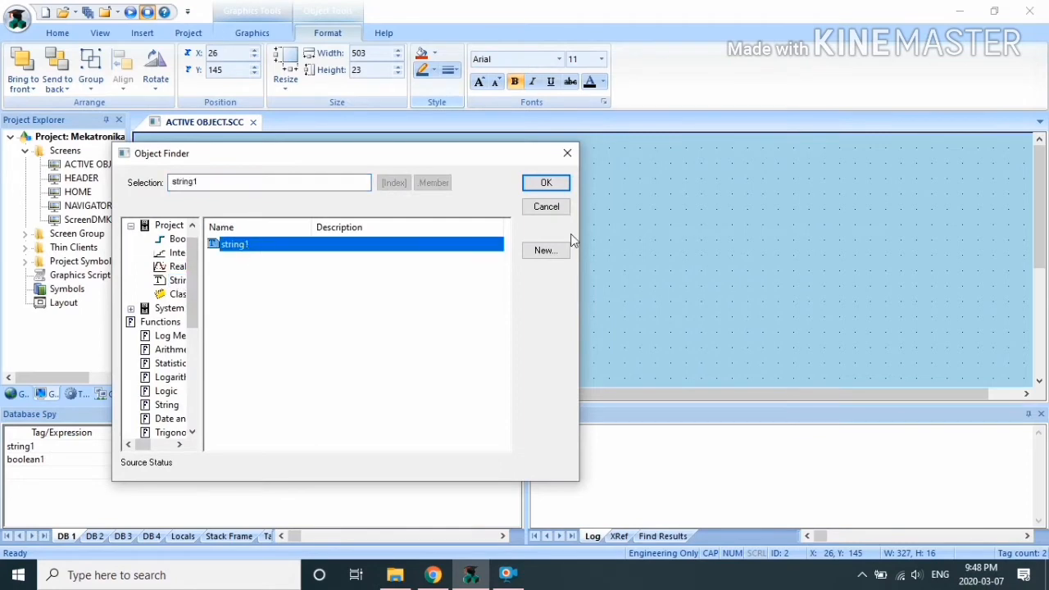
left_click(547, 183)
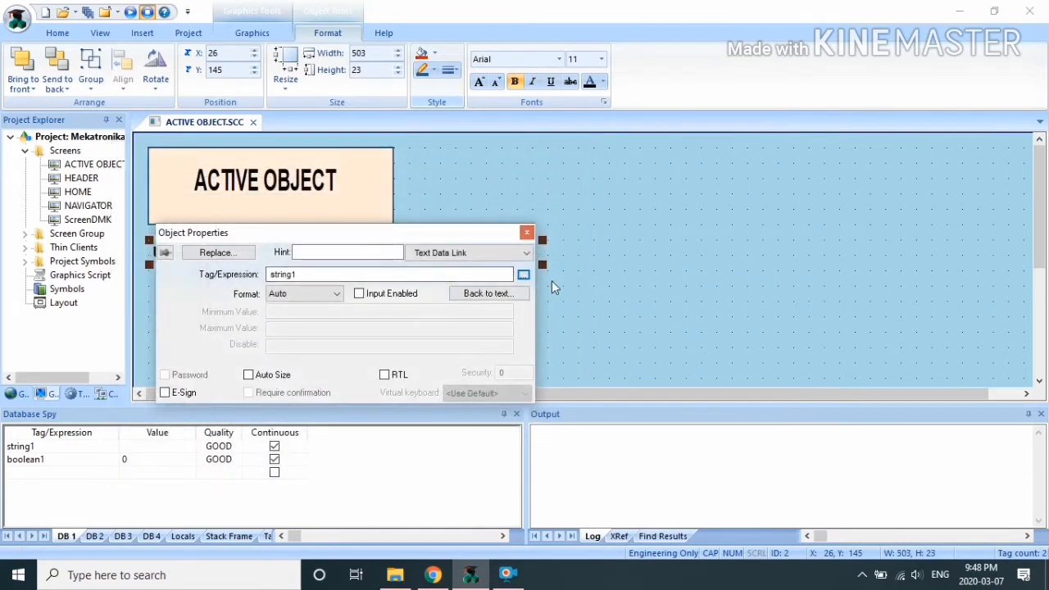
left_click(527, 233)
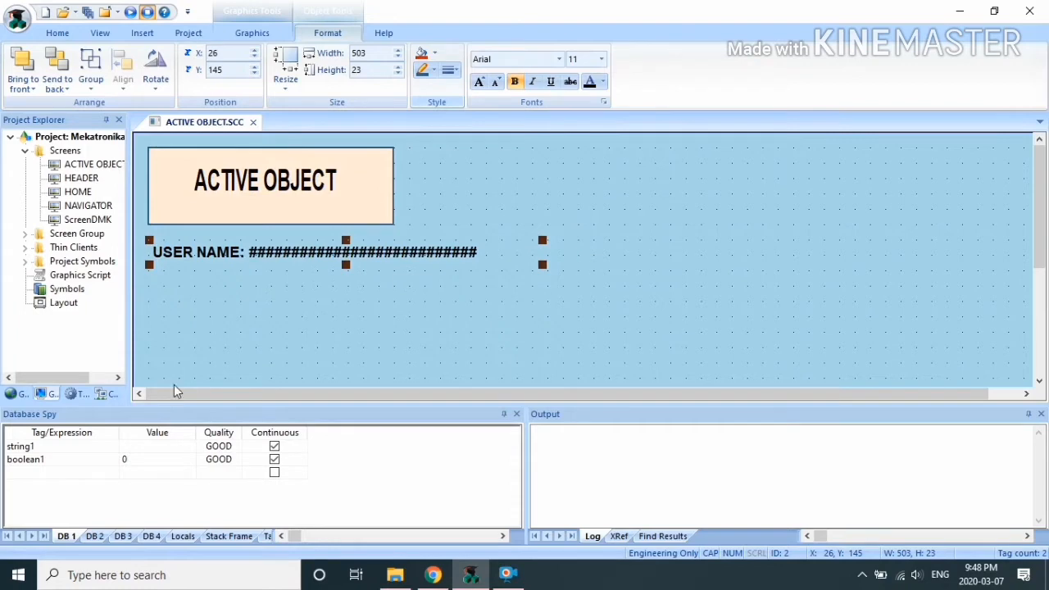
left_click(23, 394)
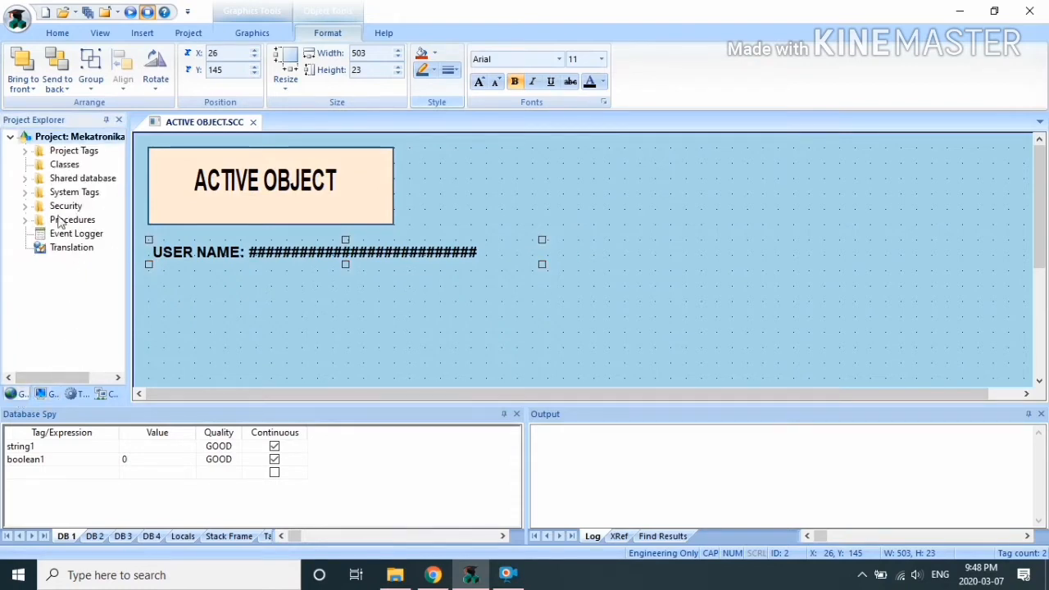
Step: Enter the user's full name as string1's live value in Database Spy, then close Project Tags
left_click(25, 152)
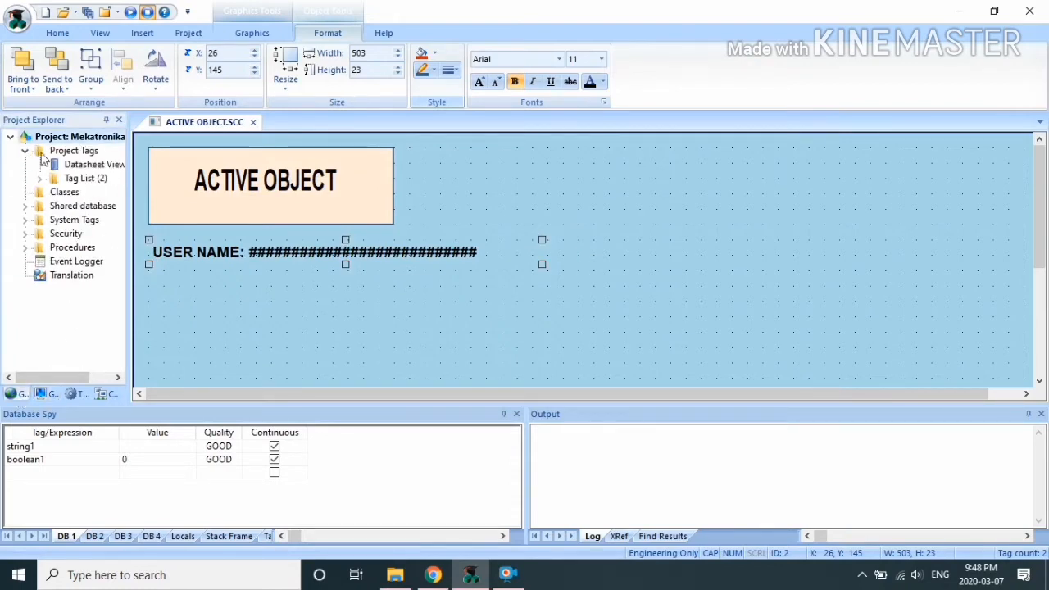
double_click(88, 164)
left_click(234, 178)
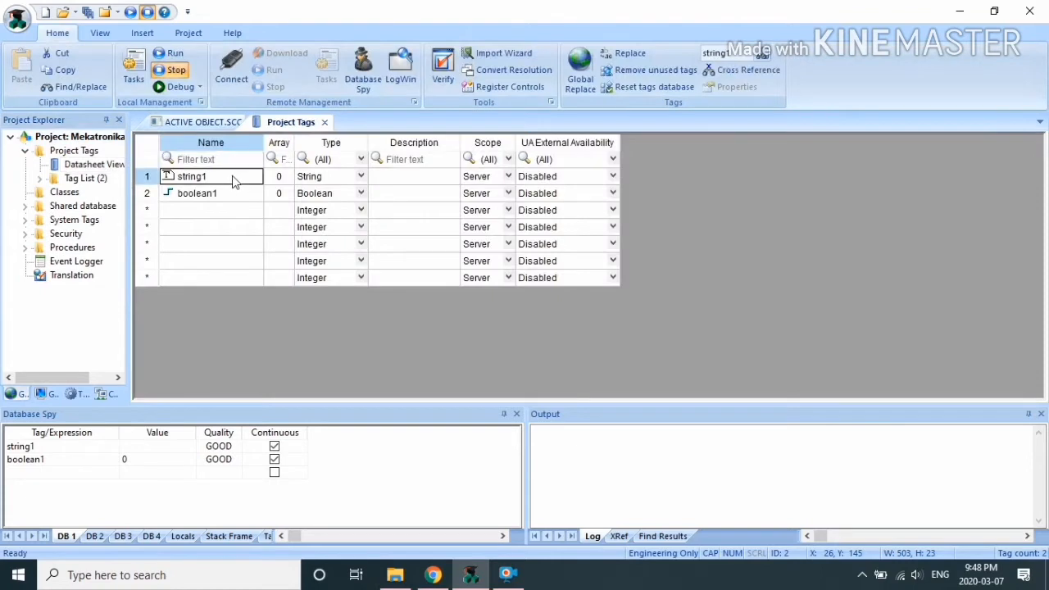
left_click(61, 449)
left_click(146, 448)
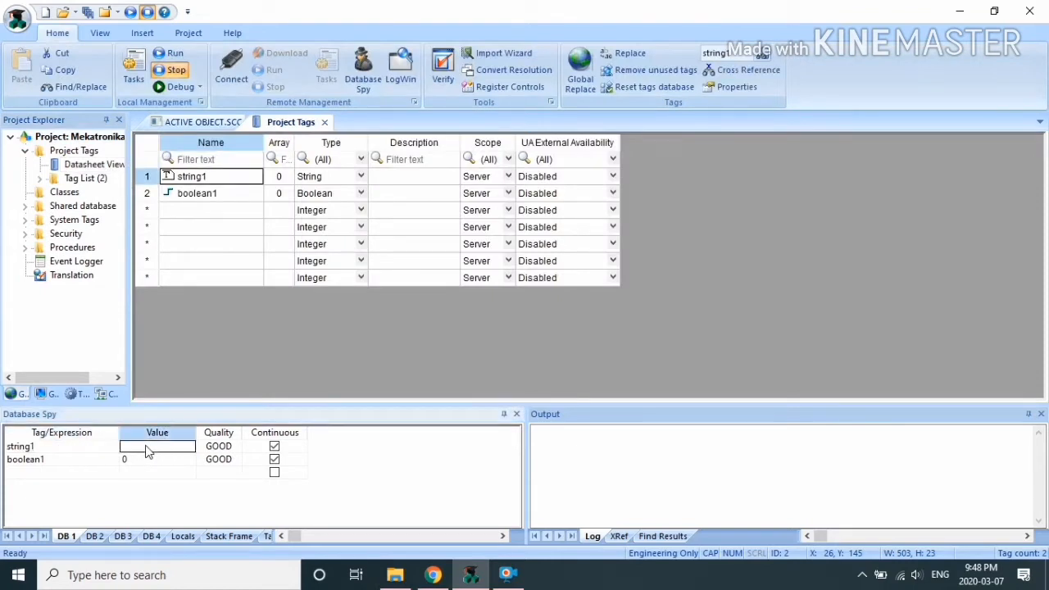
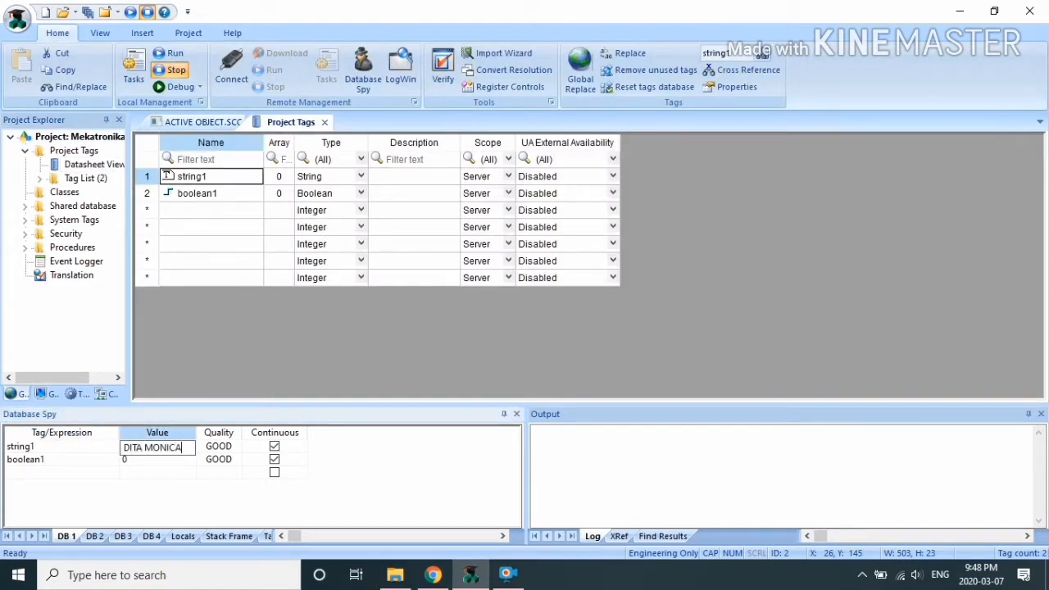
key("Return")
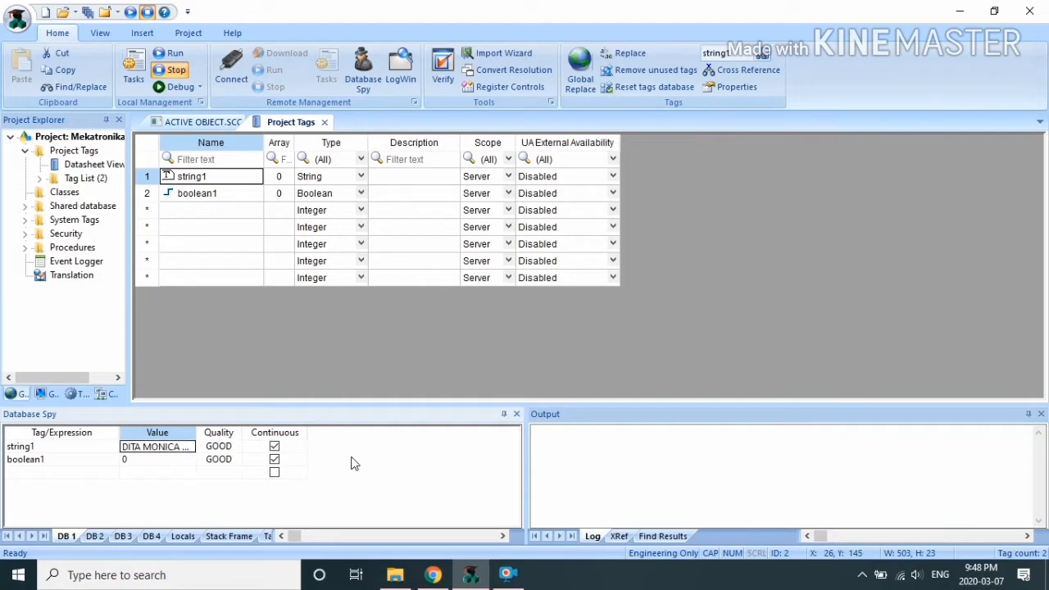
left_click(325, 122)
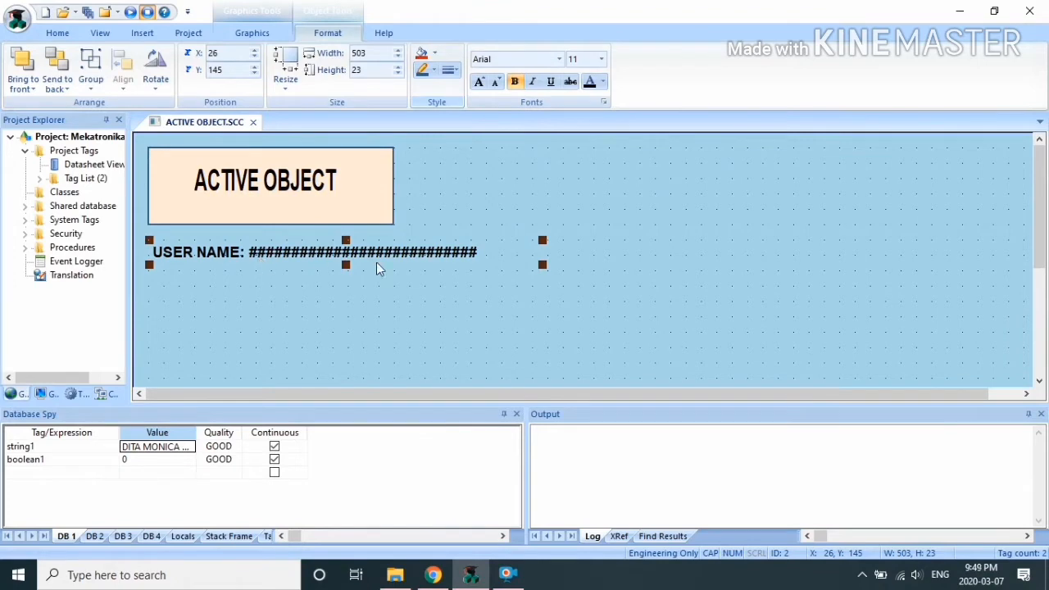
left_click(635, 277)
Step: Add a 'NIM: ########################' text label below USER NAME
left_click(252, 32)
left_click(376, 53)
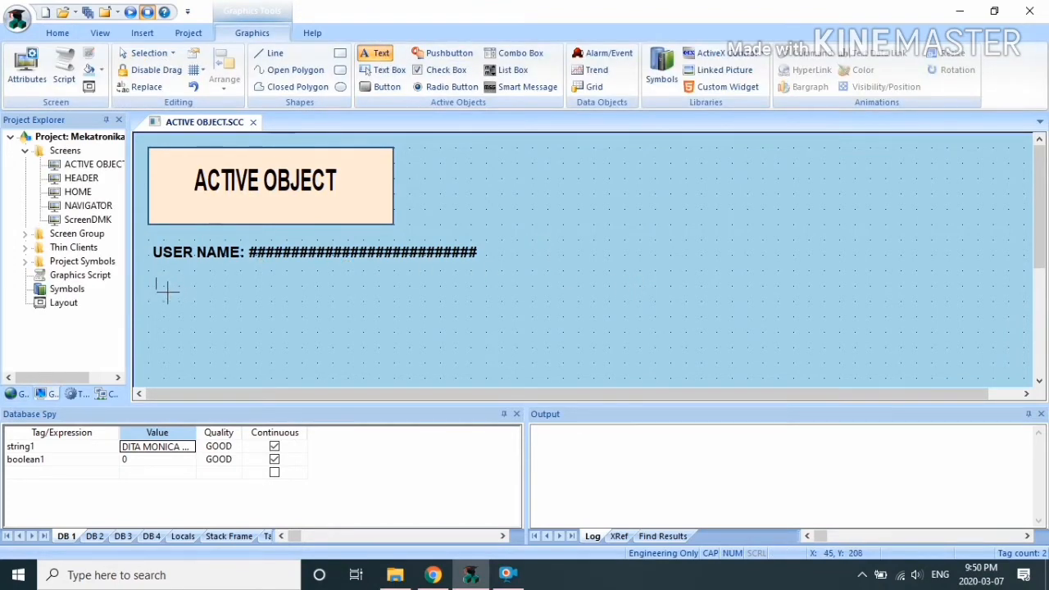
left_click(157, 280)
type("NIM")
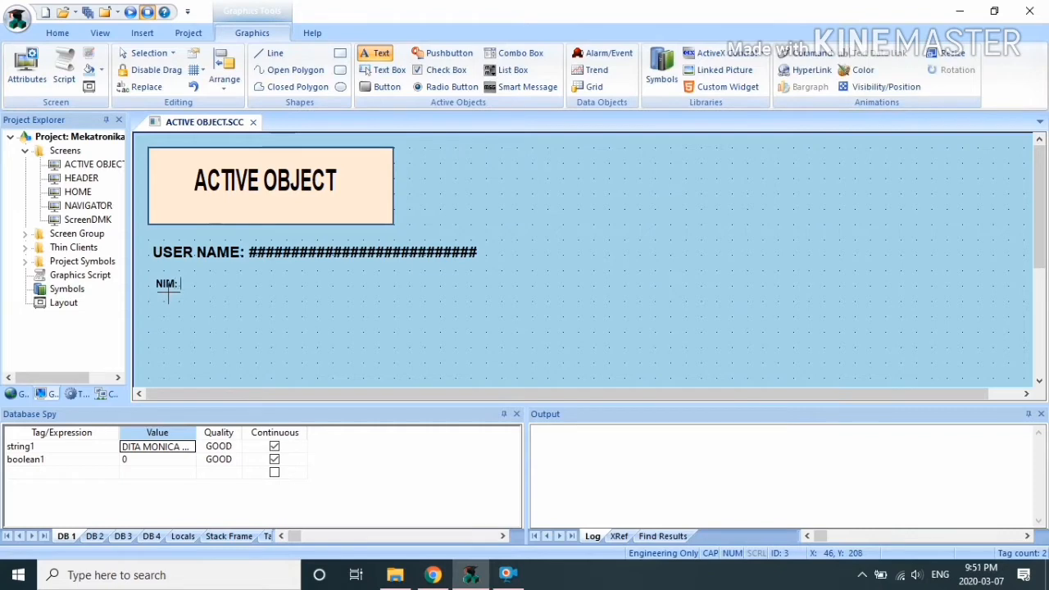
type(": ########################")
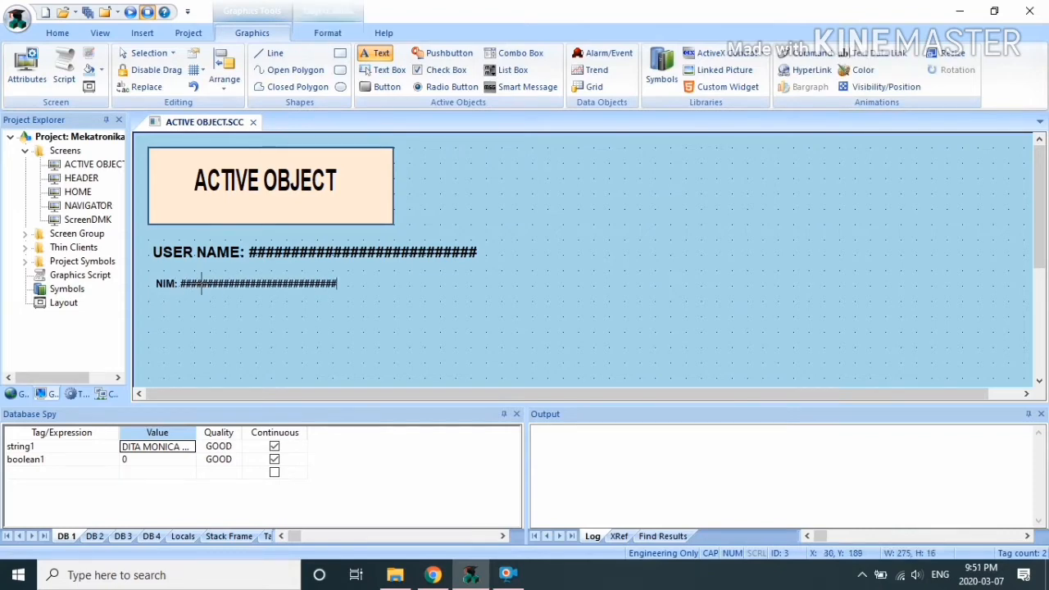
left_click(270, 286)
Step: Set the NIM label's font size to 14 and make it a text data link
right_click(249, 278)
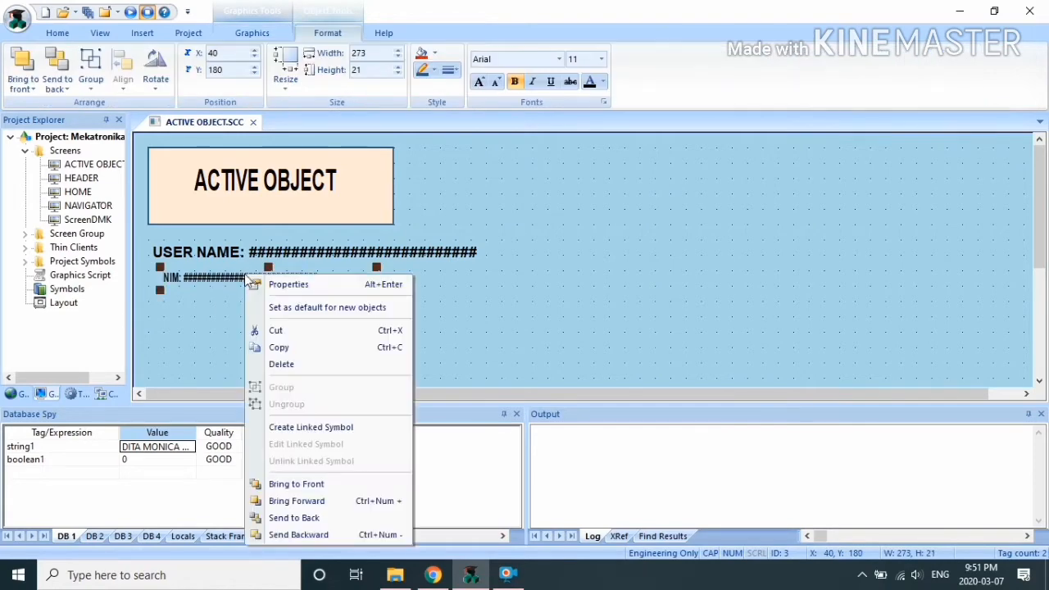
left_click(270, 285)
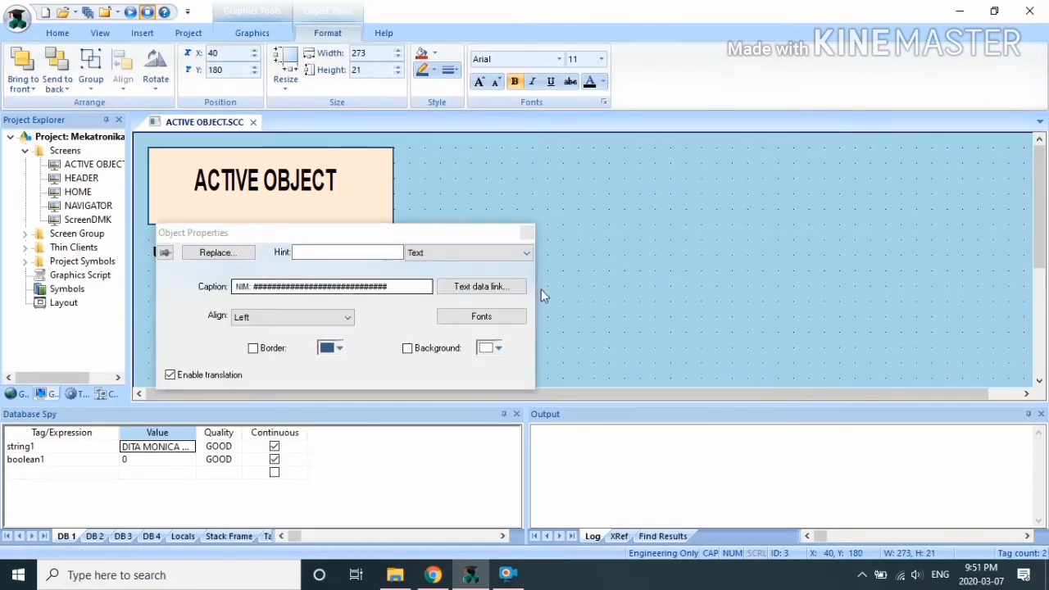
left_click(476, 317)
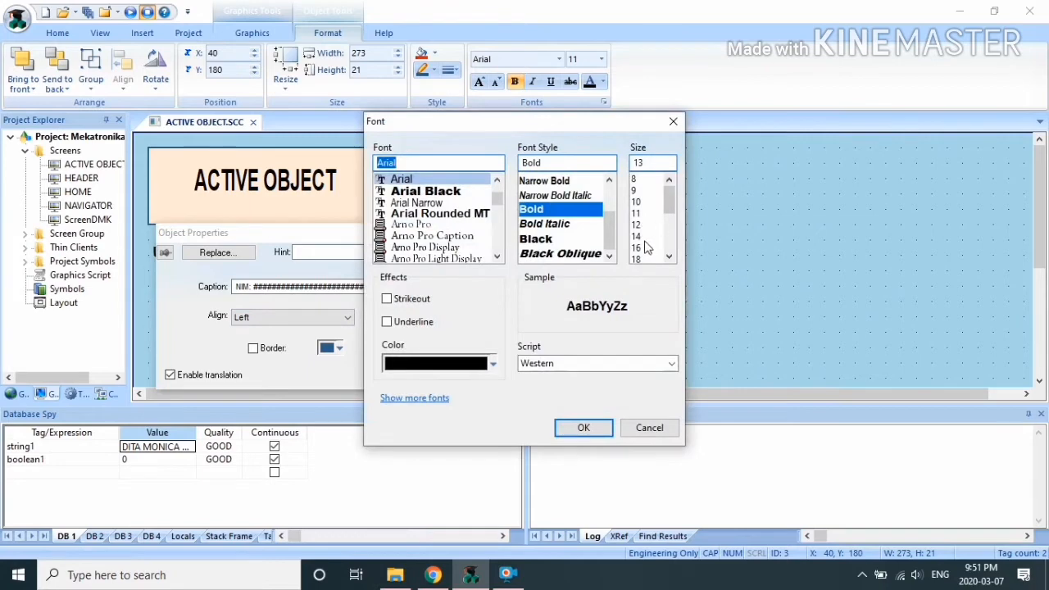
left_click(637, 237)
left_click(584, 427)
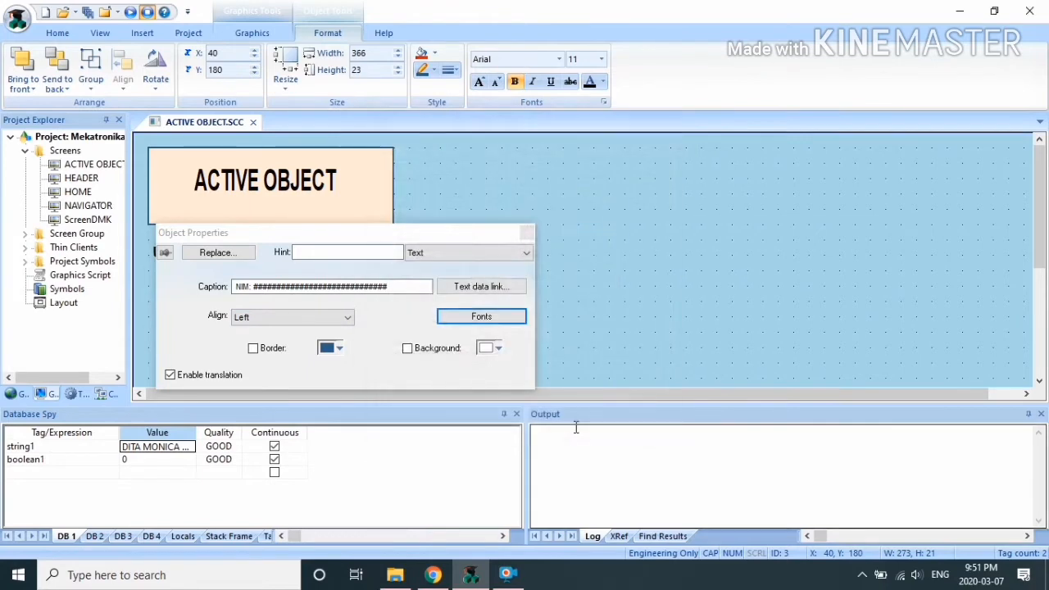
left_click(510, 286)
left_click(525, 279)
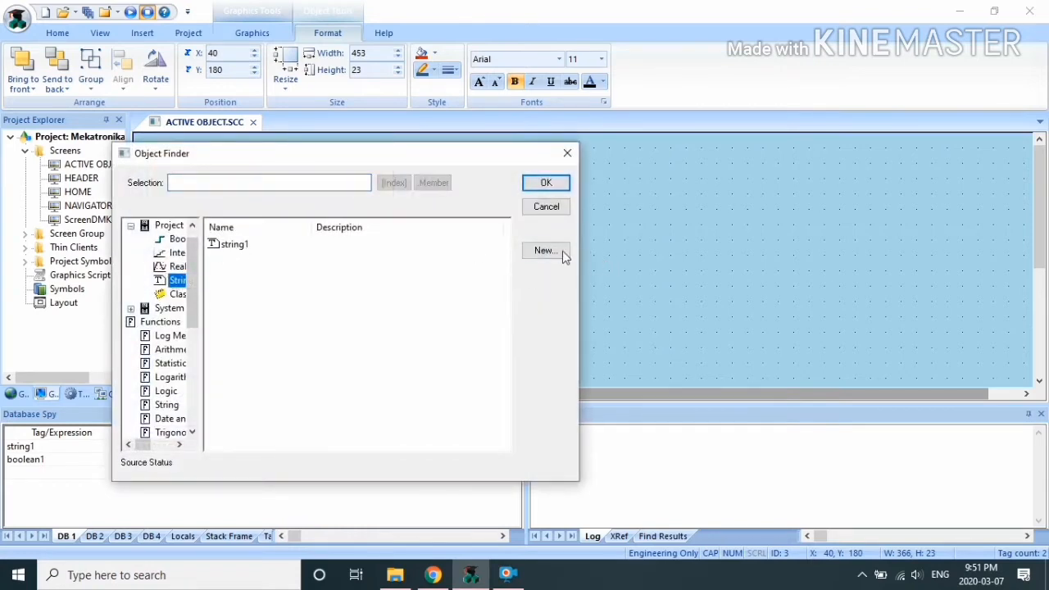
Step: Create a new String tag string2 and link it to the NIM label
left_click(555, 251)
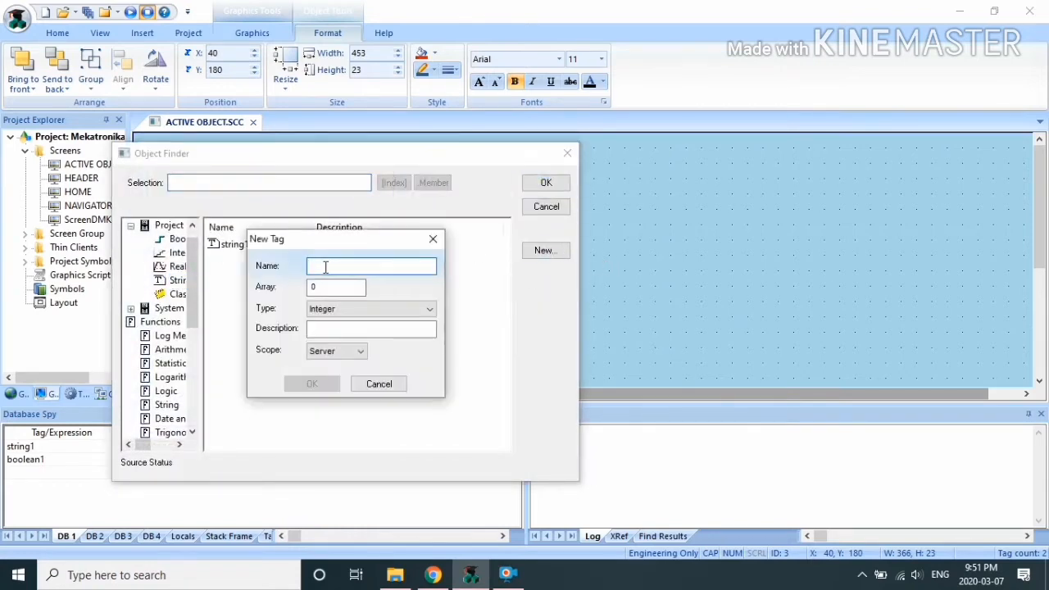
type("string2")
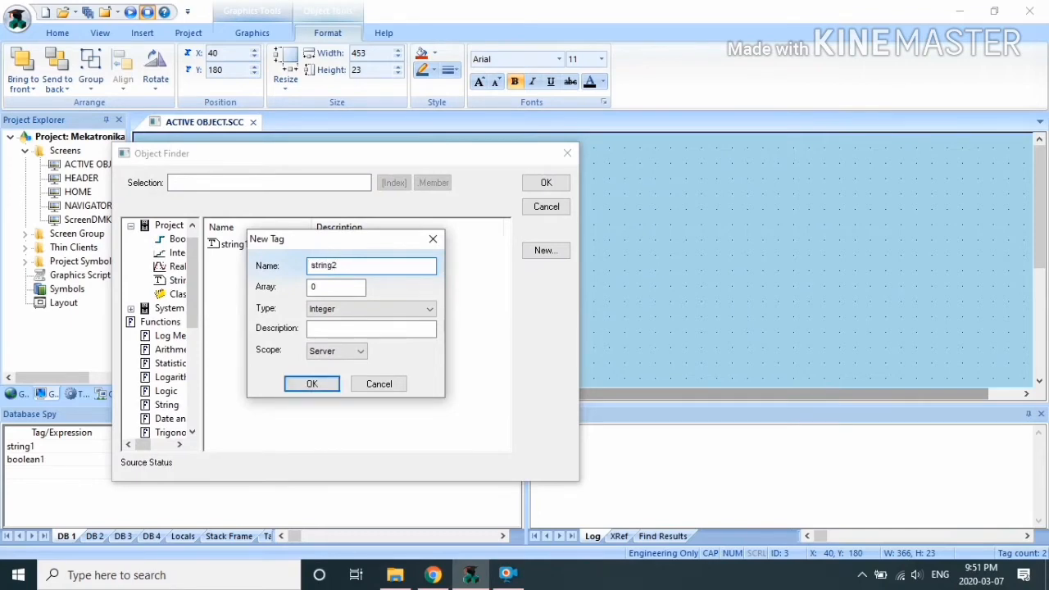
left_click(318, 308)
left_click(338, 359)
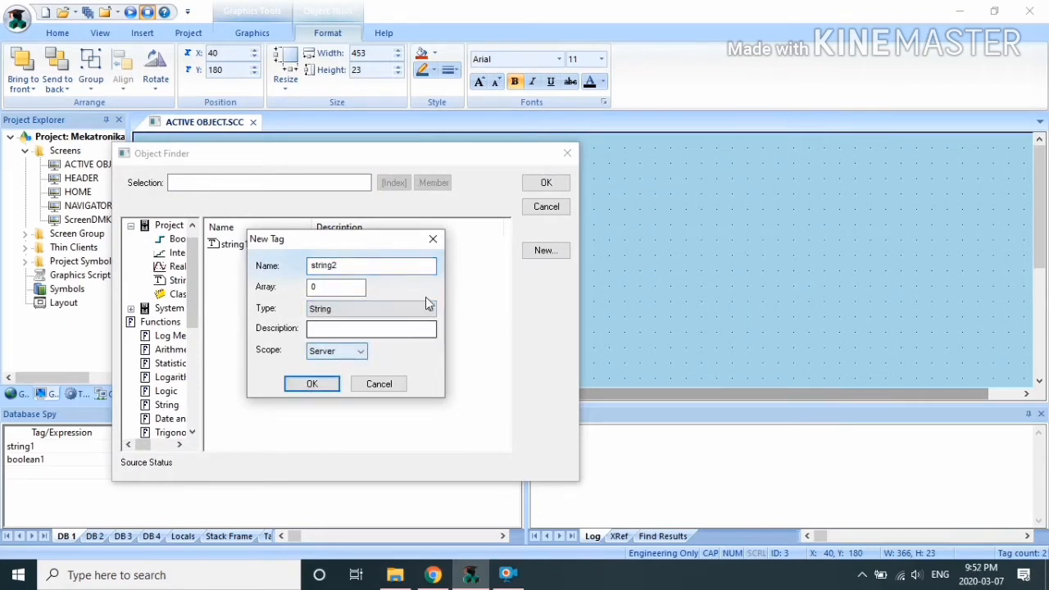
left_click(313, 385)
left_click(264, 260)
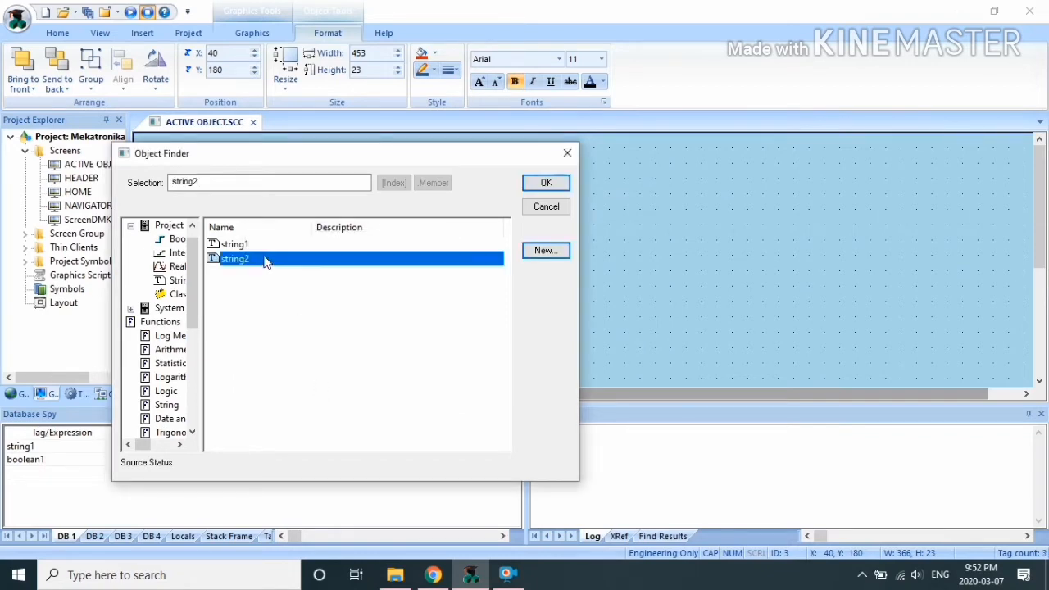
left_click(546, 184)
left_click(541, 234)
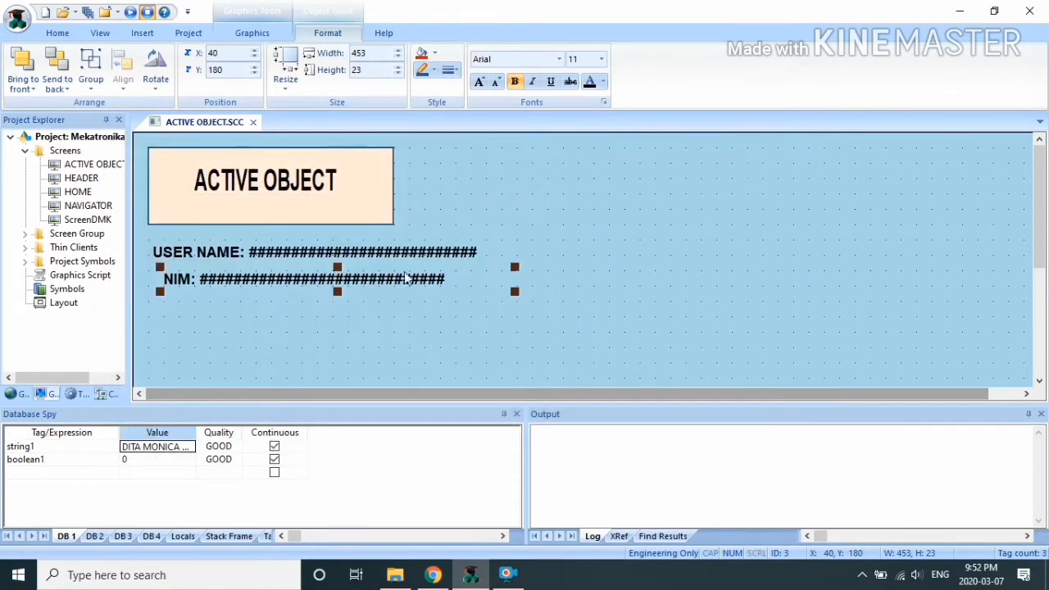
Step: Change the NIM label's display format to Hexadecimal
right_click(220, 285)
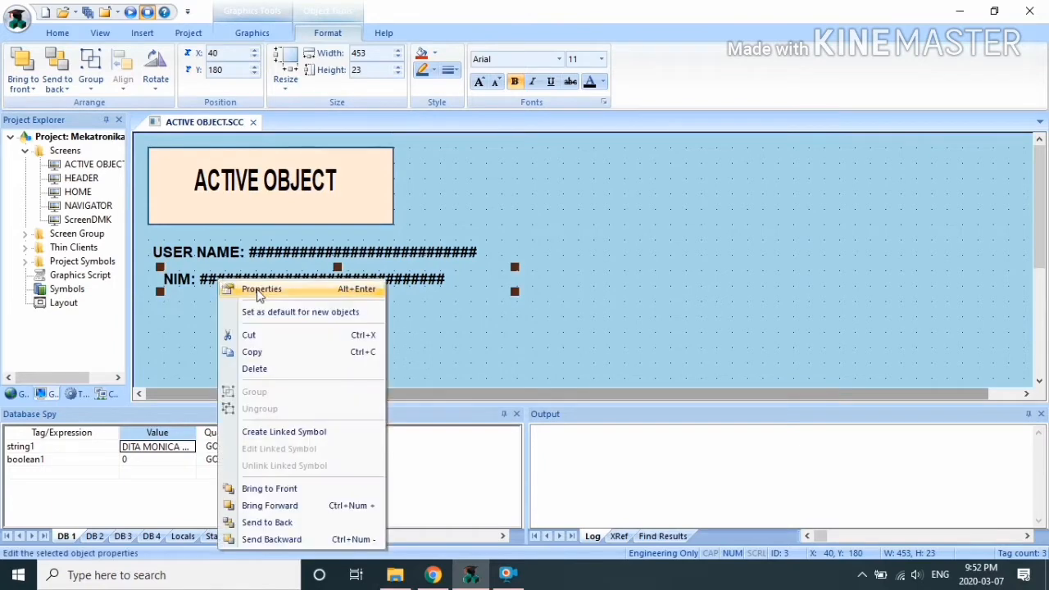
left_click(238, 286)
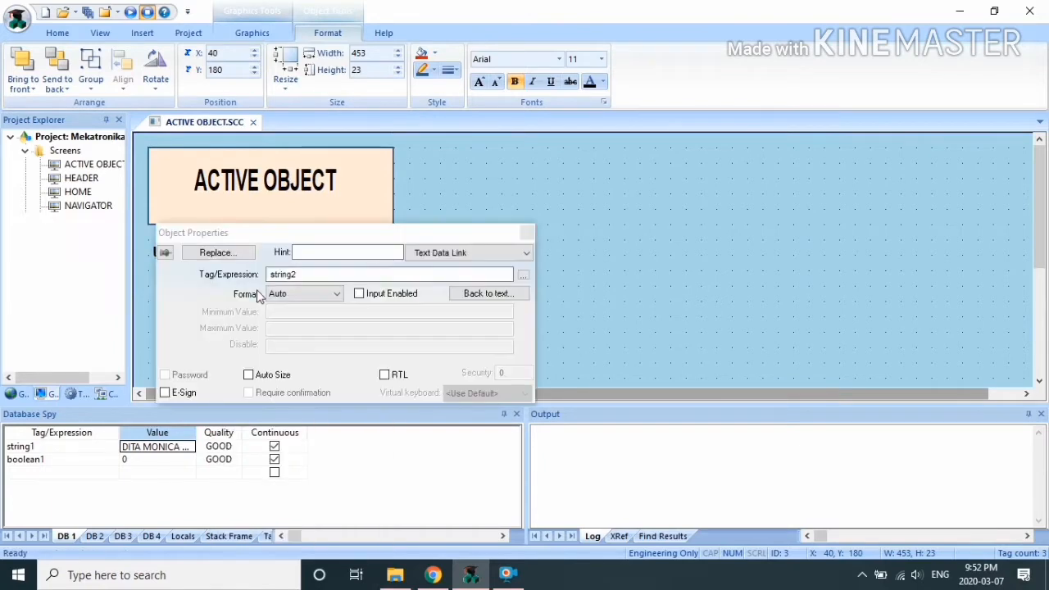
left_click(334, 295)
left_click(332, 297)
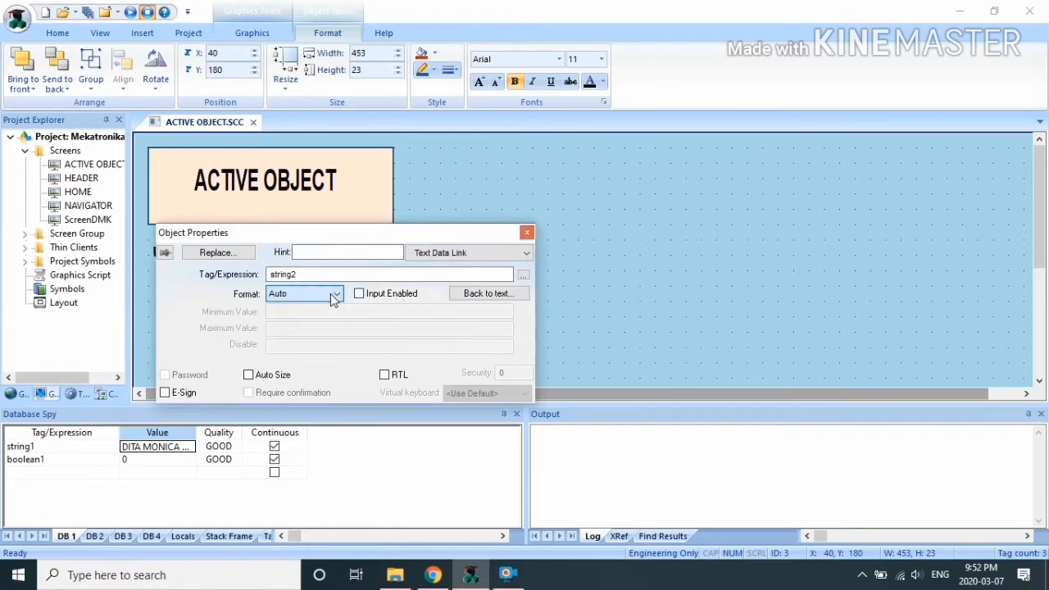
left_click(327, 298)
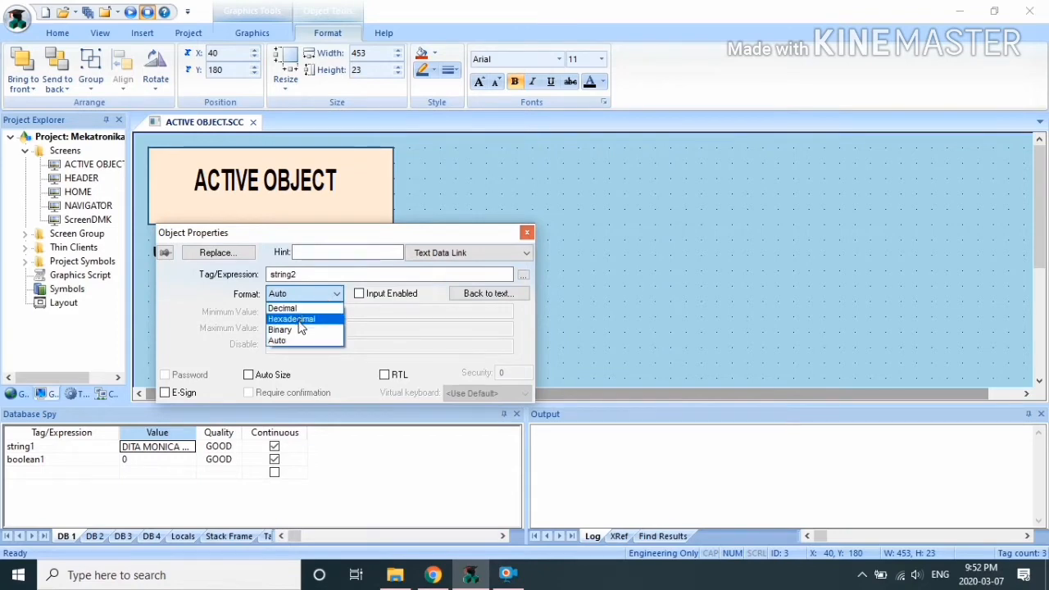
left_click(299, 319)
left_click(525, 237)
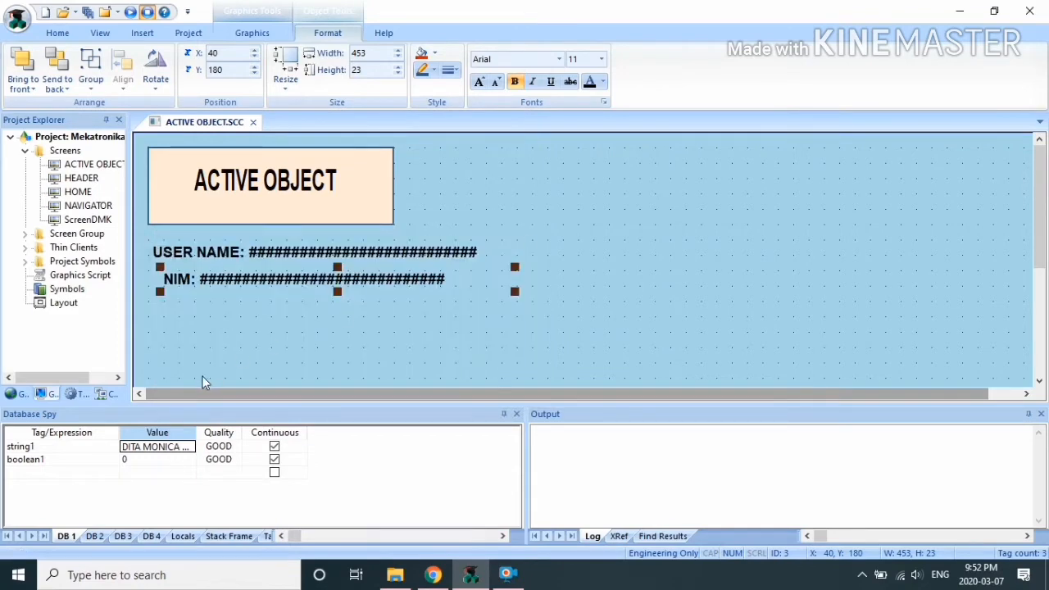
left_click(219, 328)
Step: Open the Project Tags datasheet and locate the string2 tag
left_click(252, 121)
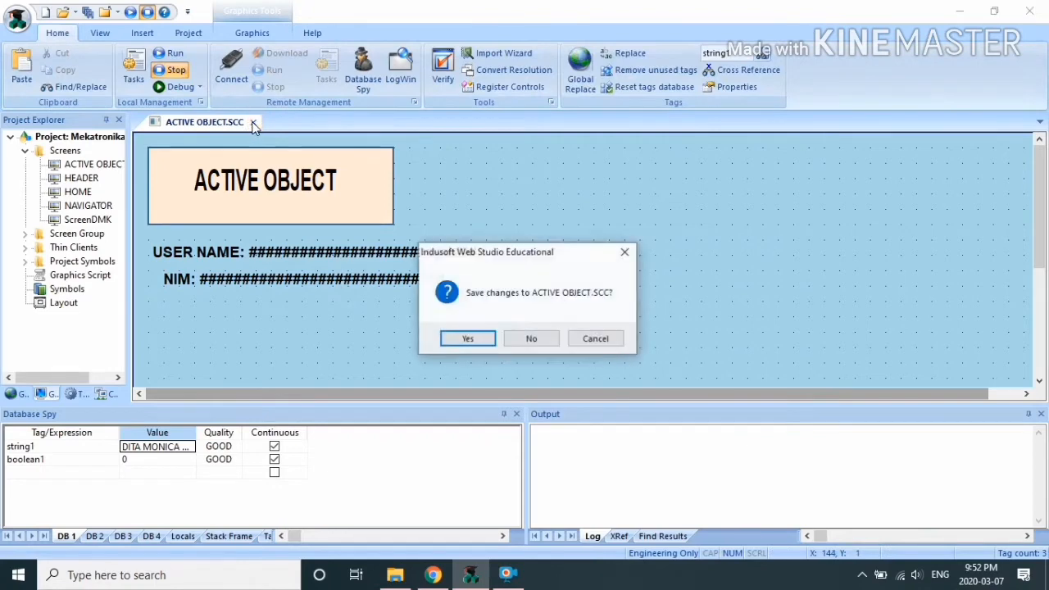
left_click(624, 251)
left_click(252, 287)
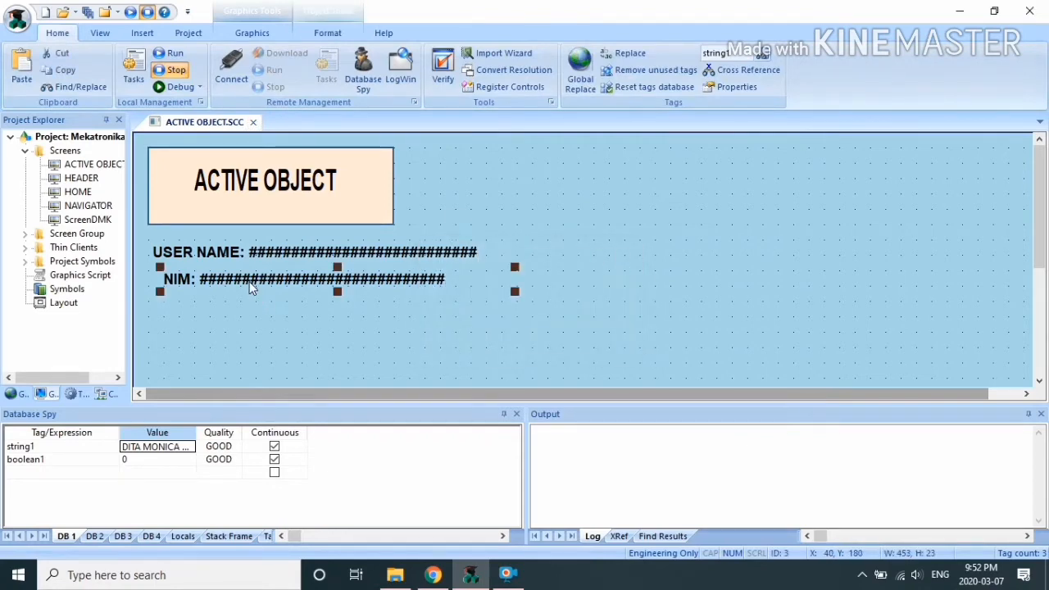
left_click(22, 393)
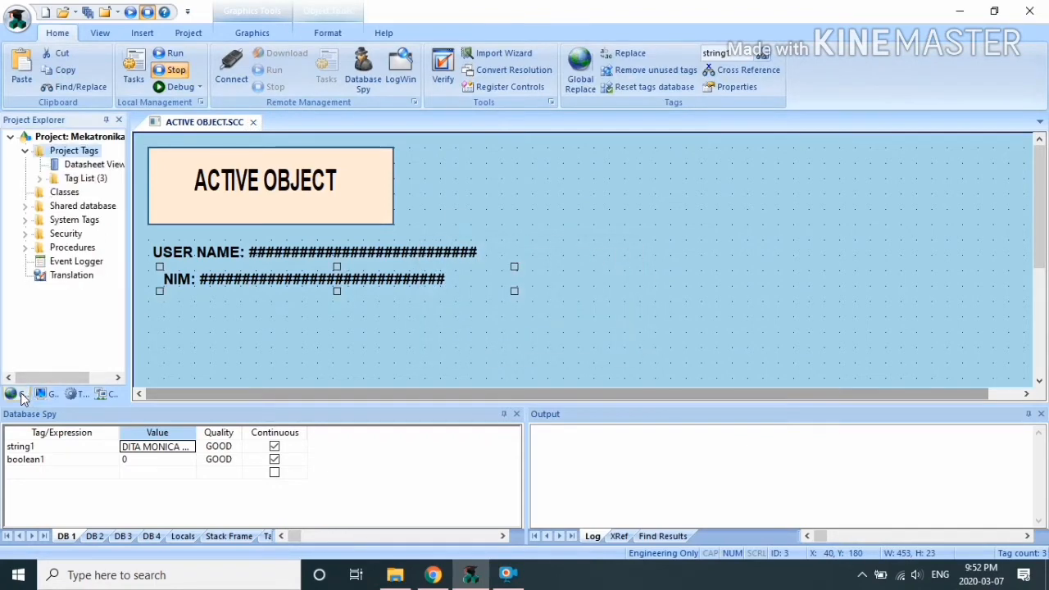
double_click(90, 164)
left_click(173, 209)
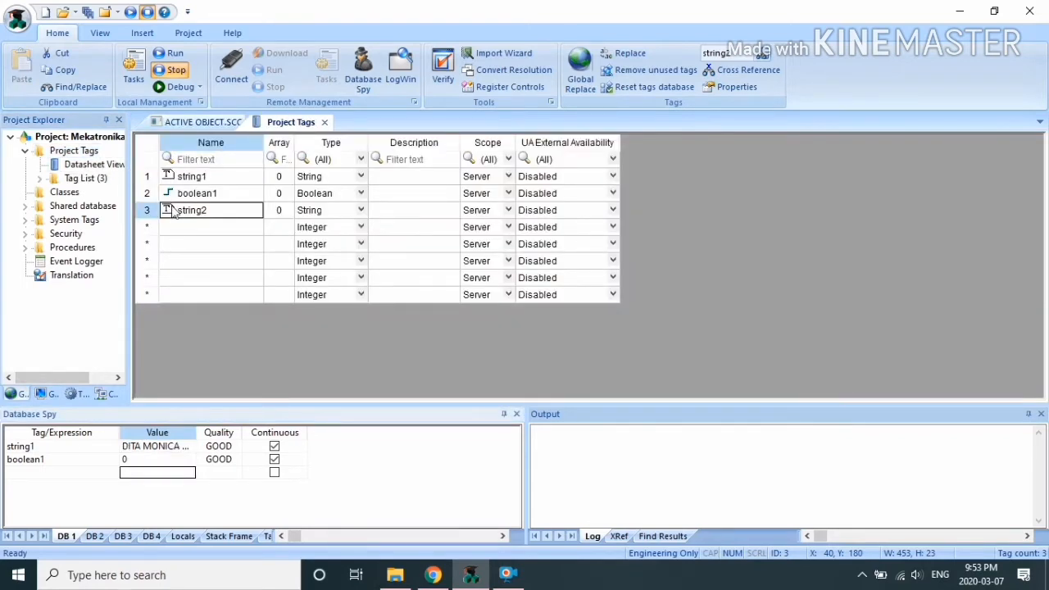
Step: Add string2 to Database Spy and set its value to the student ID number
double_click(53, 473)
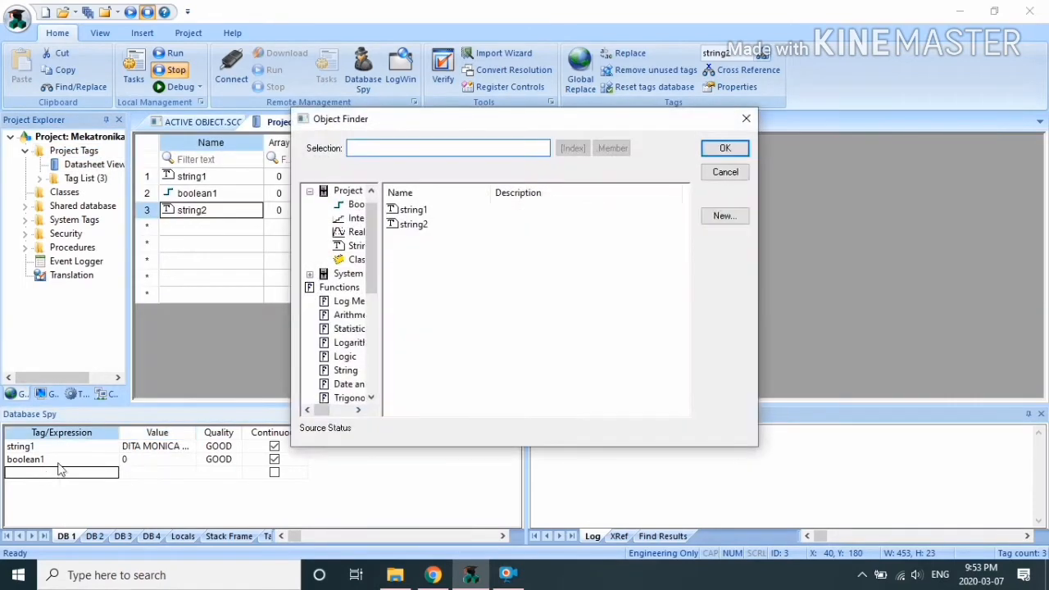
left_click(408, 226)
left_click(742, 147)
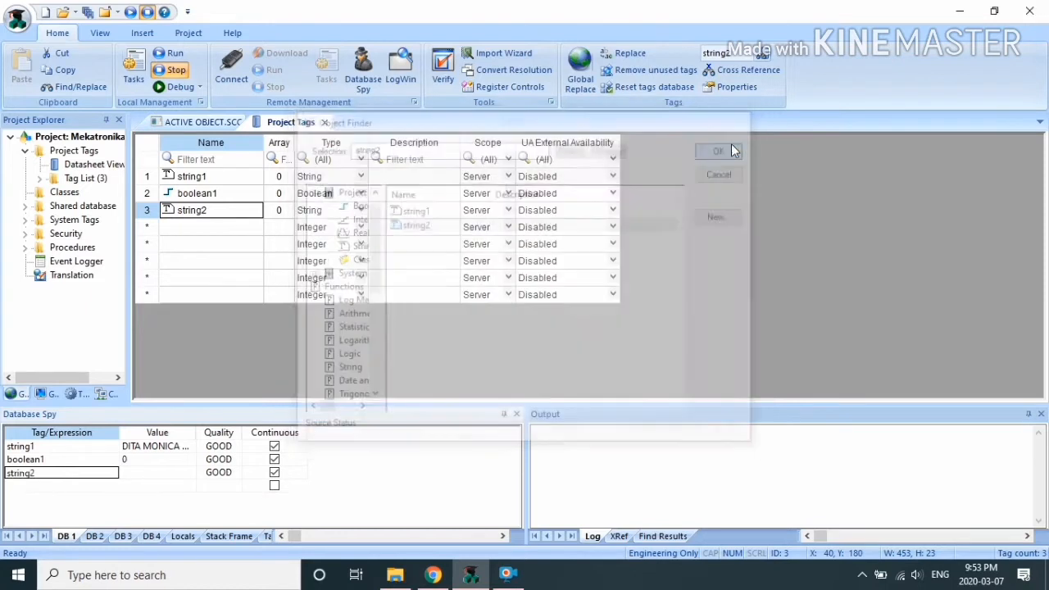
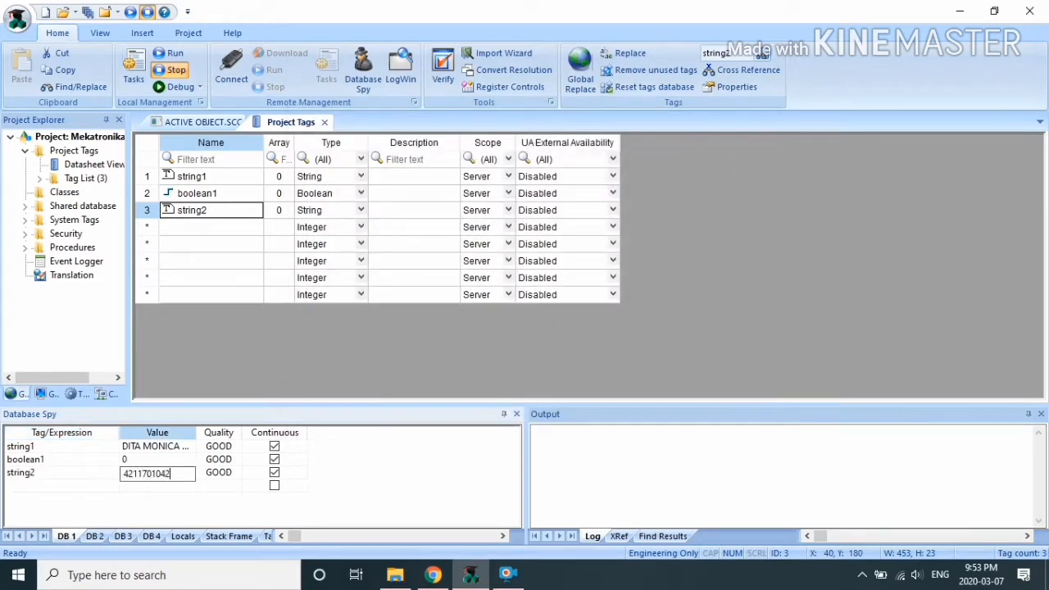
key("Return")
left_click(325, 122)
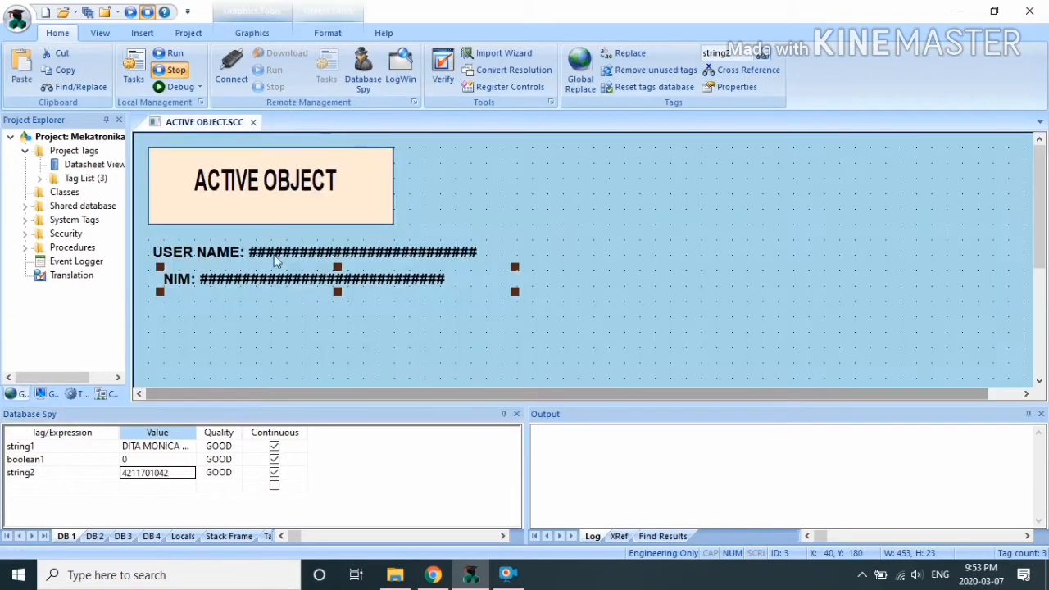
left_click(671, 220)
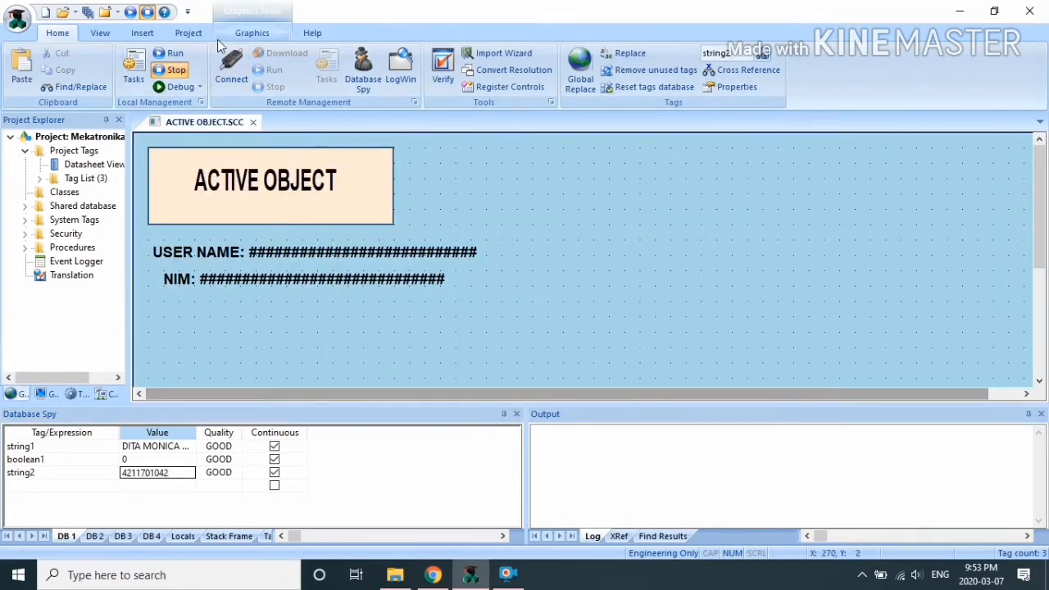
Step: Draw a Button active object below the NIM field
left_click(251, 33)
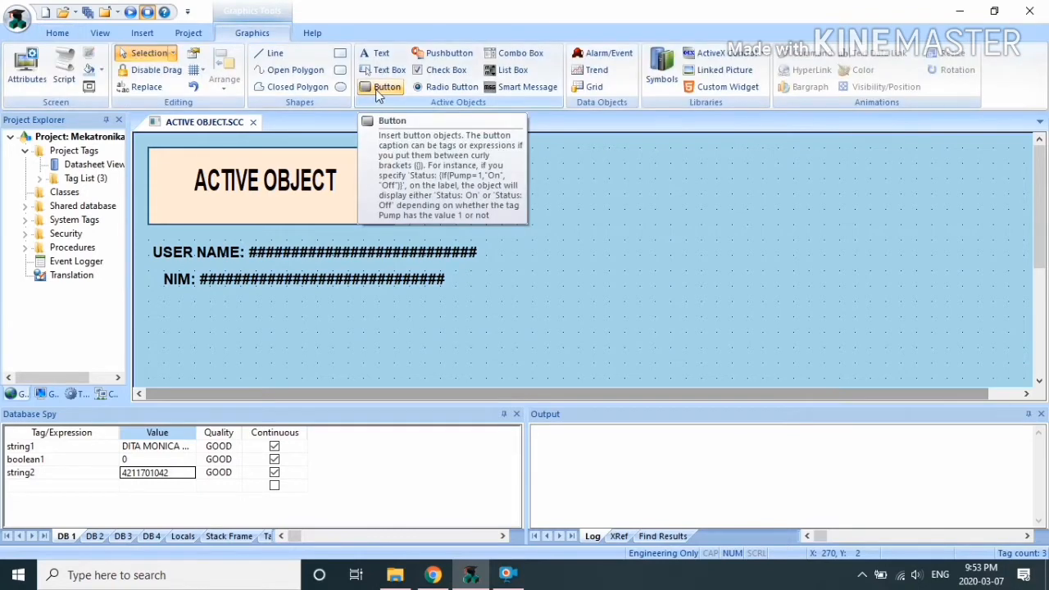
left_click(377, 90)
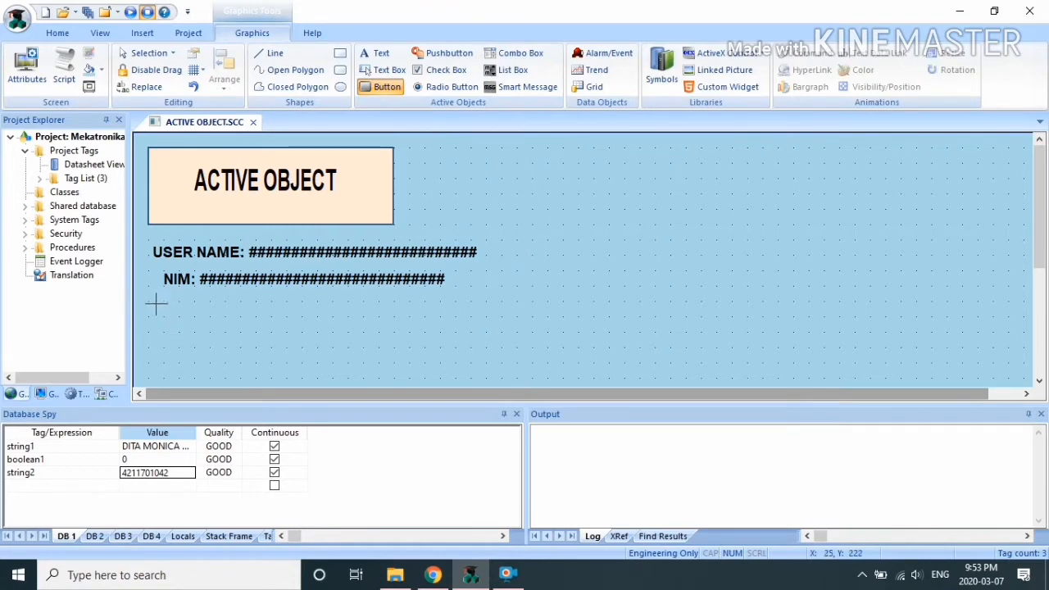
left_click_drag(164, 301, 275, 366)
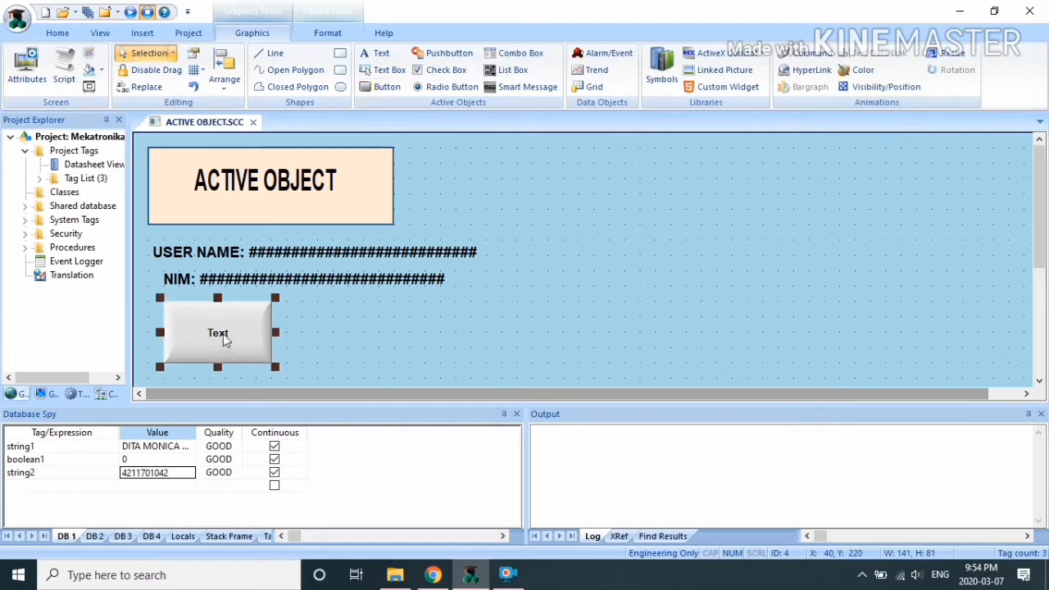
Step: Change the new button's caption from Text to 'VALUE: {#}'
right_click(228, 334)
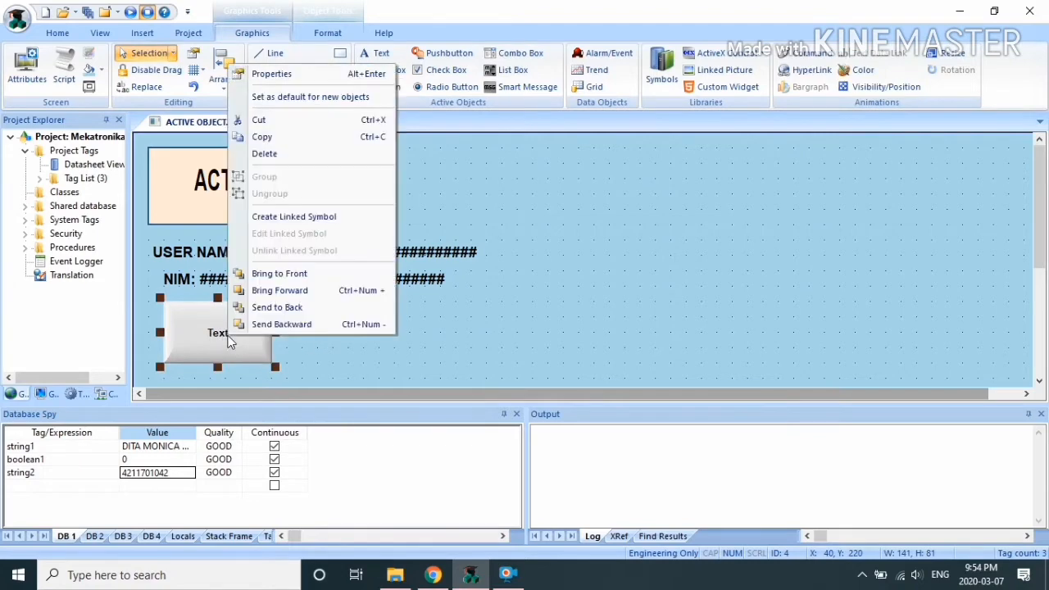
left_click(271, 73)
left_click_drag(340, 288, 143, 282)
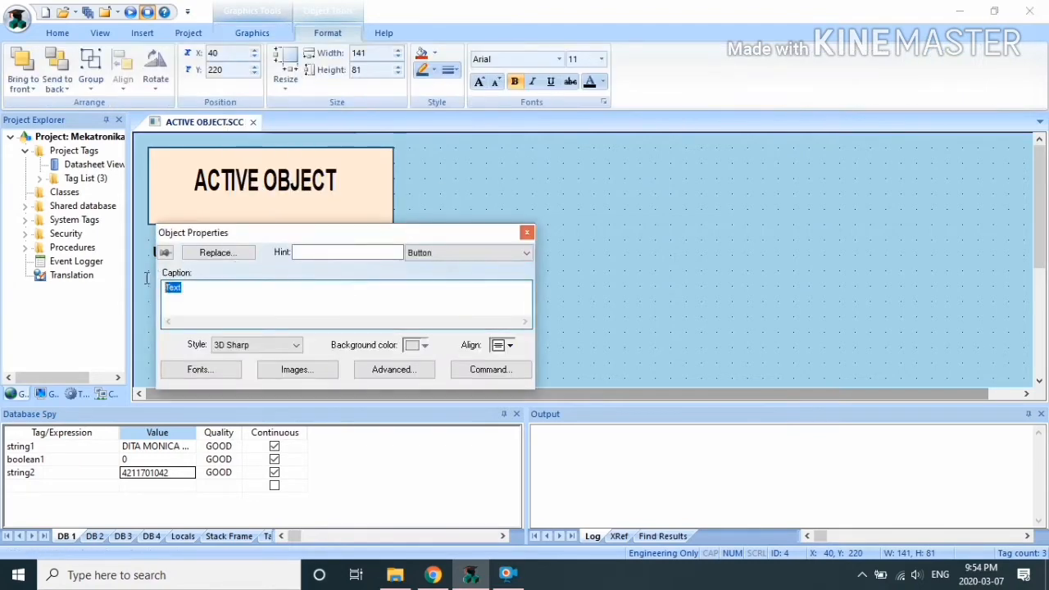
type("VALUE")
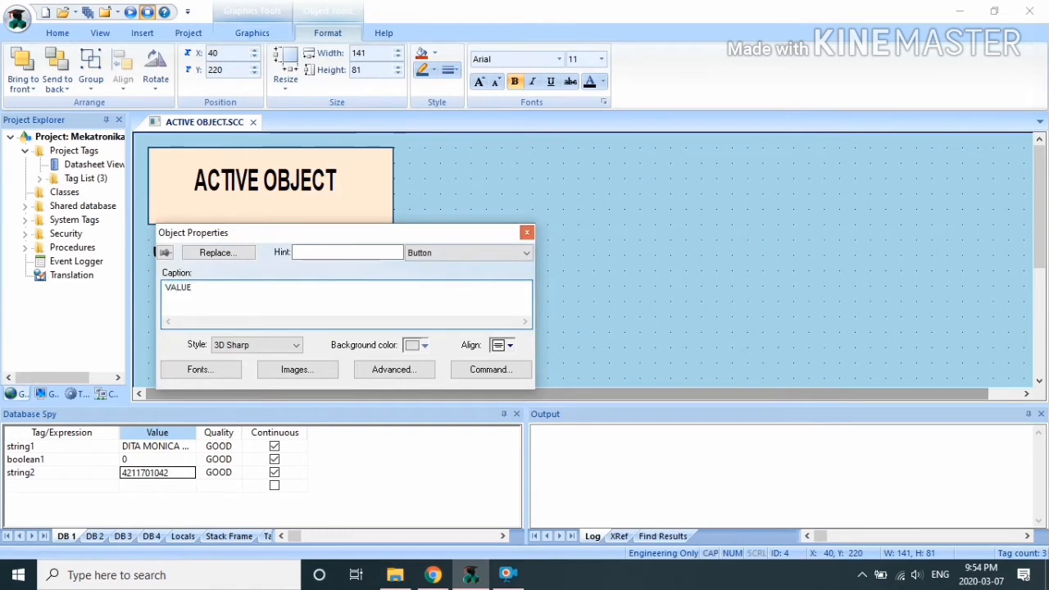
type(": {#")
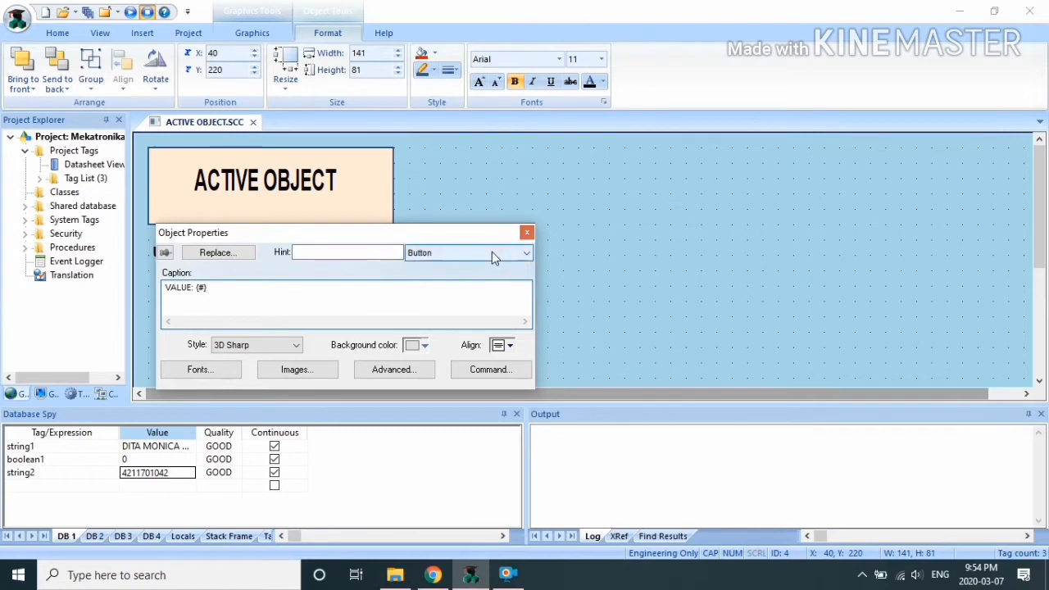
Step: Set the button's command to Toggle Tag on boolean1
left_click(495, 373)
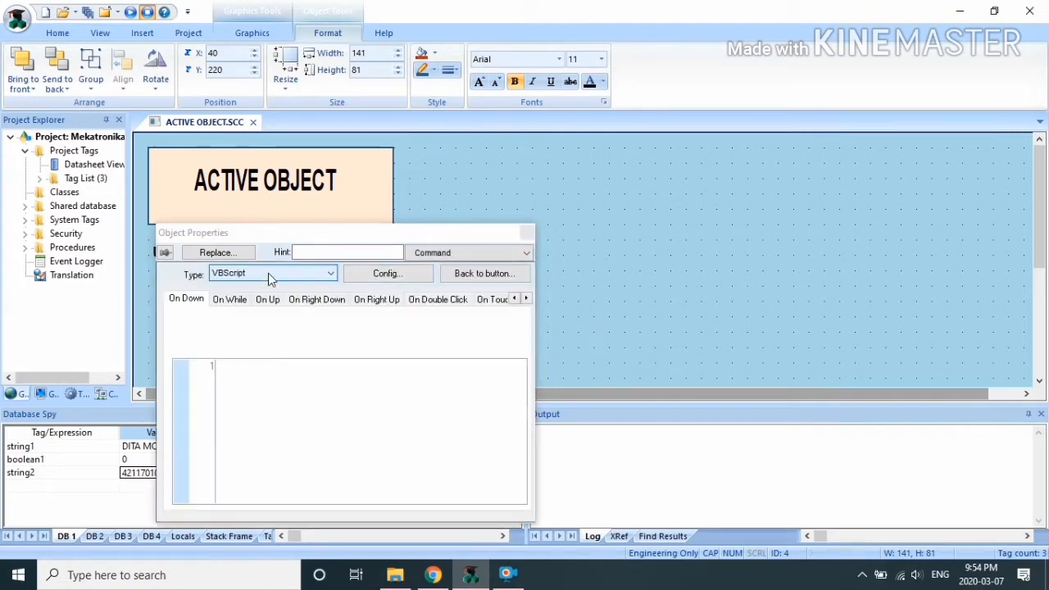
left_click(295, 272)
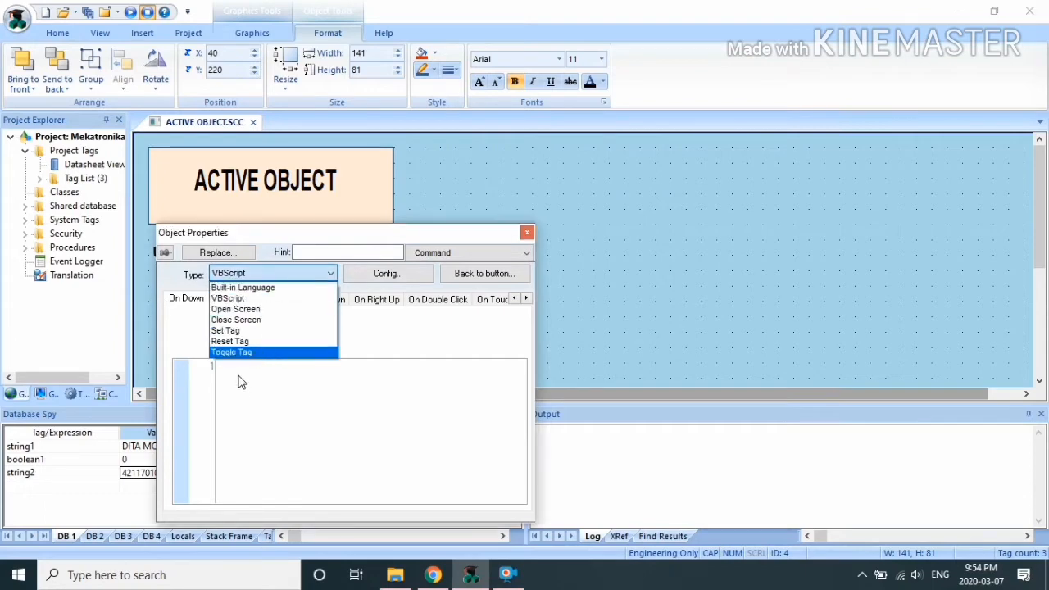
left_click(233, 352)
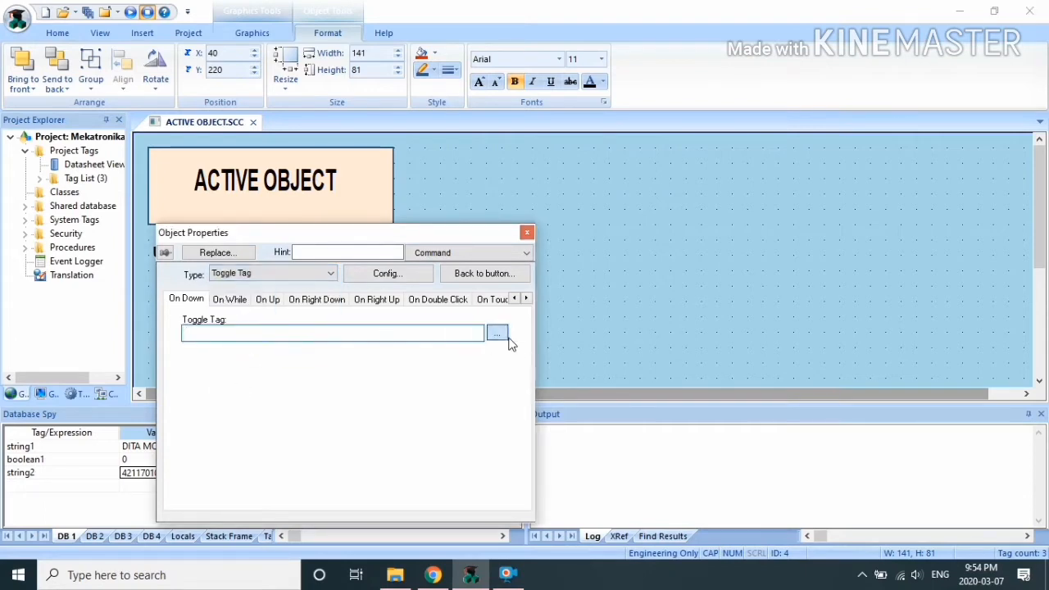
left_click(496, 333)
left_click(166, 315)
left_click(265, 310)
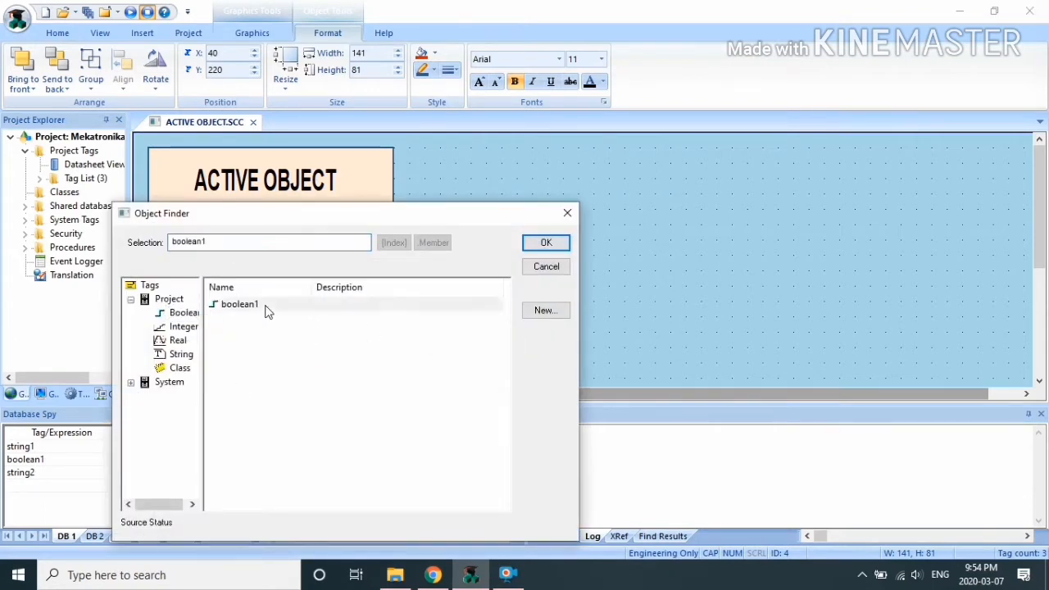
left_click(551, 245)
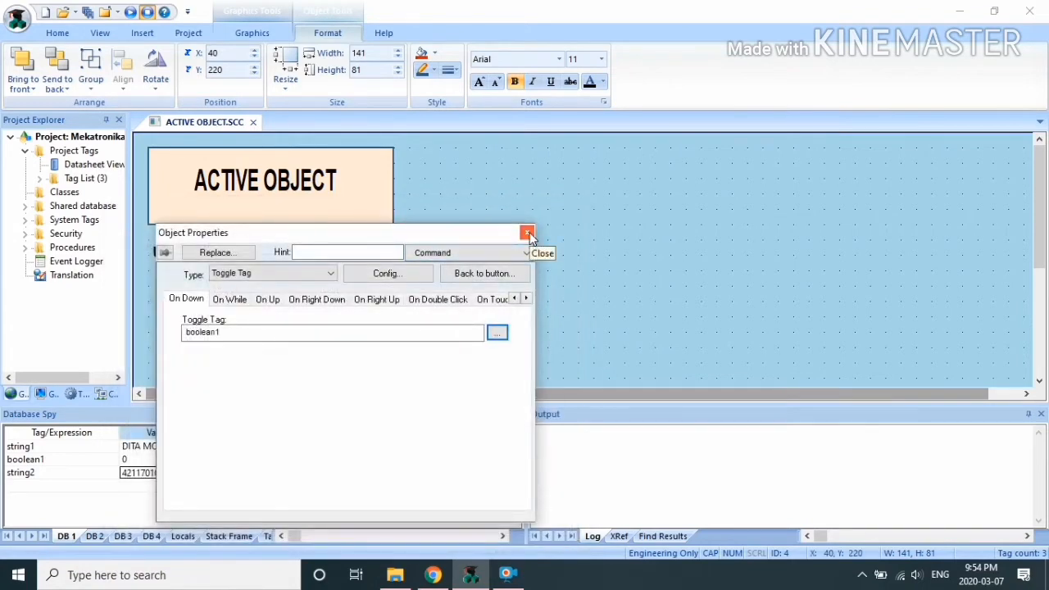
left_click(527, 233)
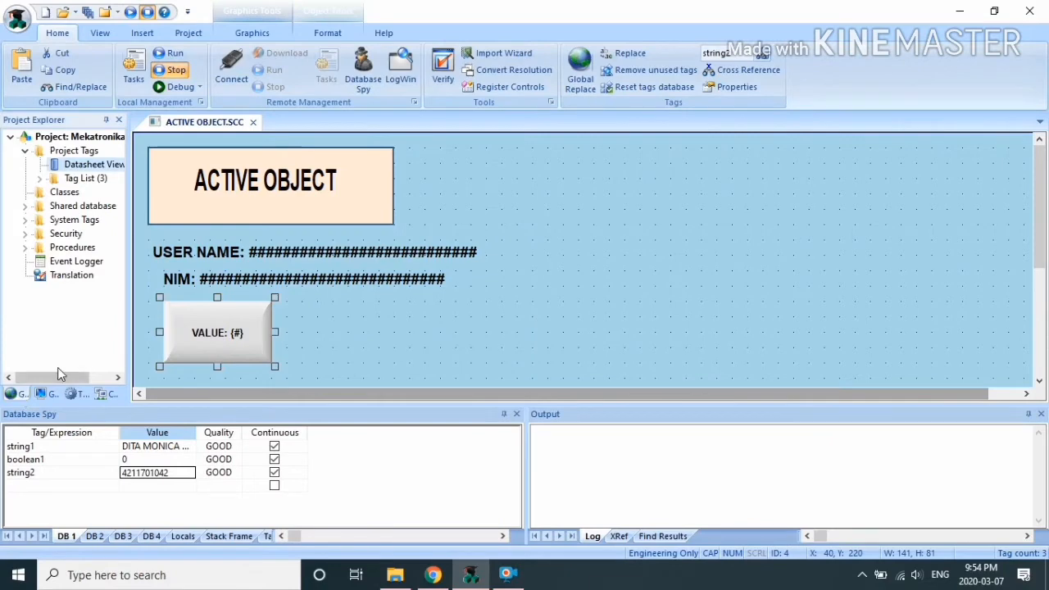
Step: Set boolean1's value to 1 in Database Spy and close Project Tags
double_click(100, 166)
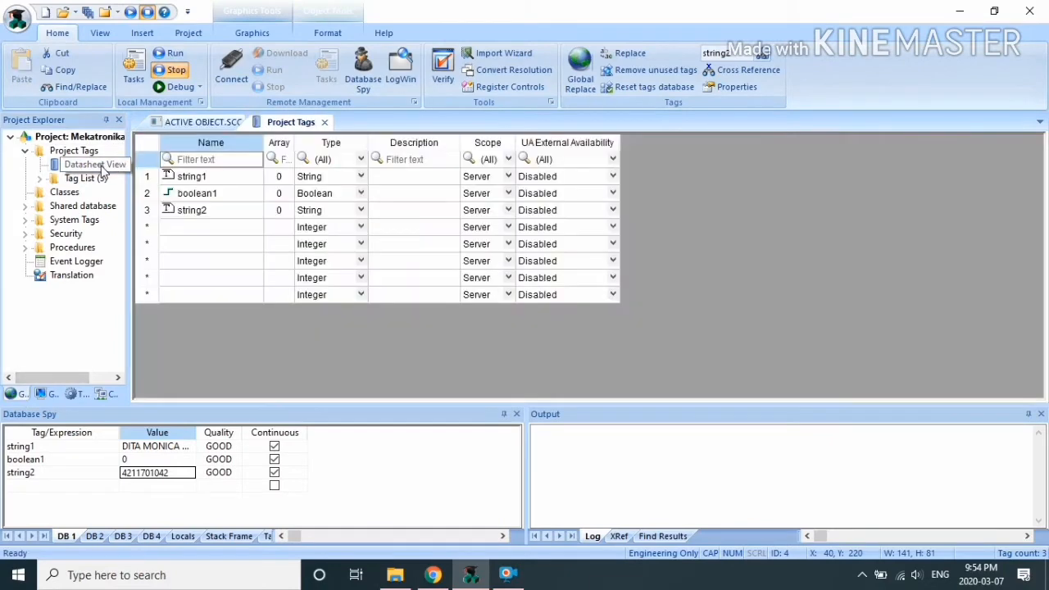
left_click(199, 200)
left_click(144, 461)
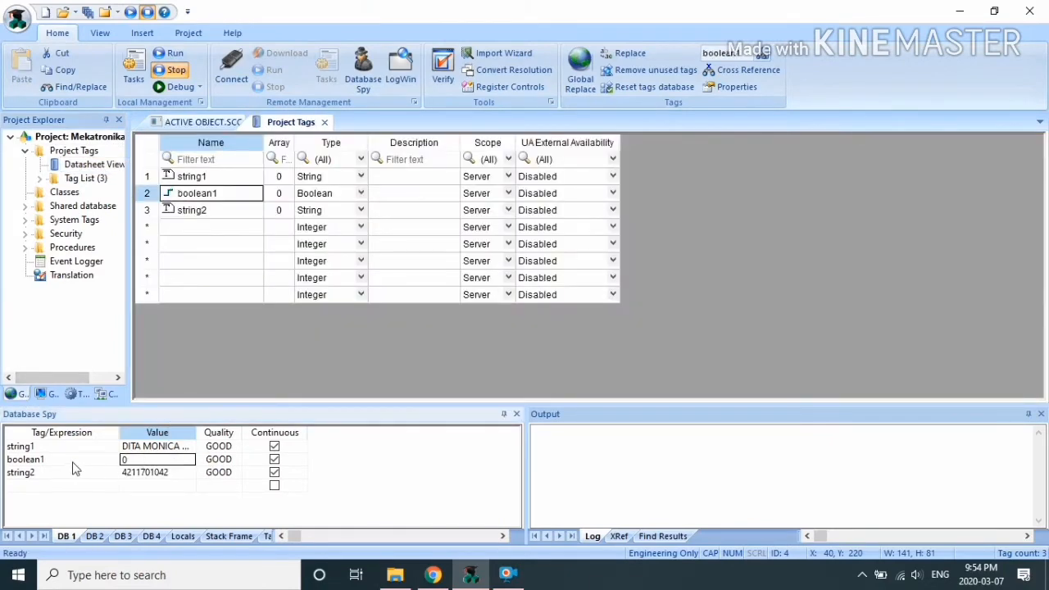
type("1")
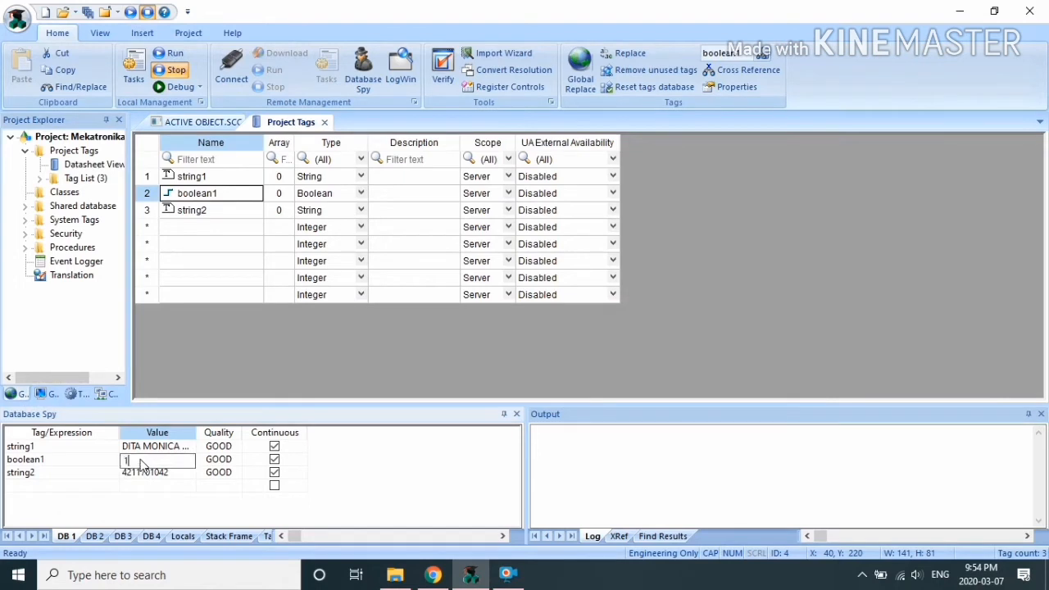
left_click(324, 122)
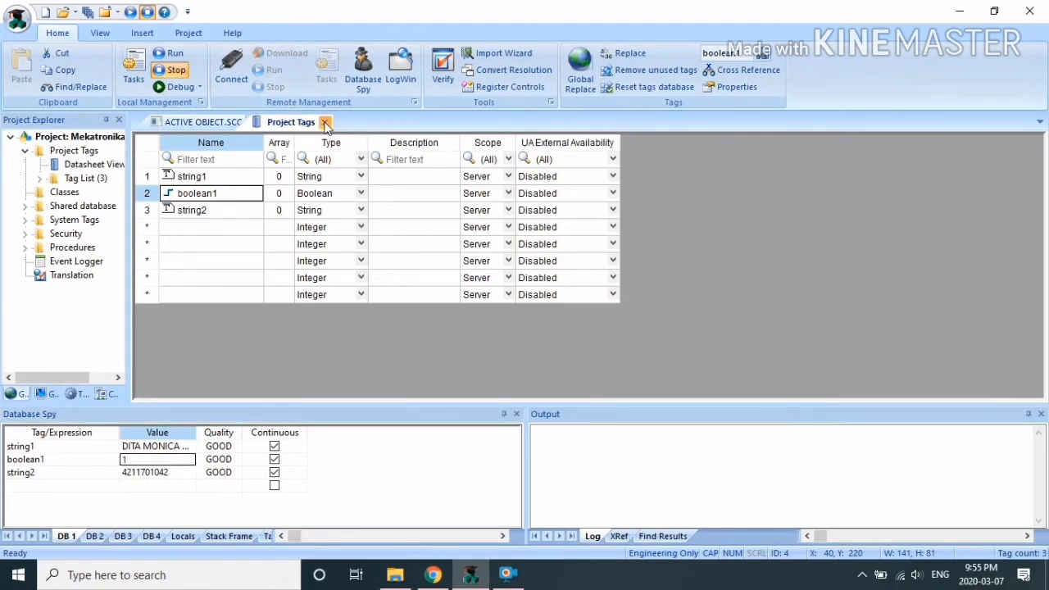
Step: Edit the button caption to 'VALUE: {boolean1}'
left_click(212, 344)
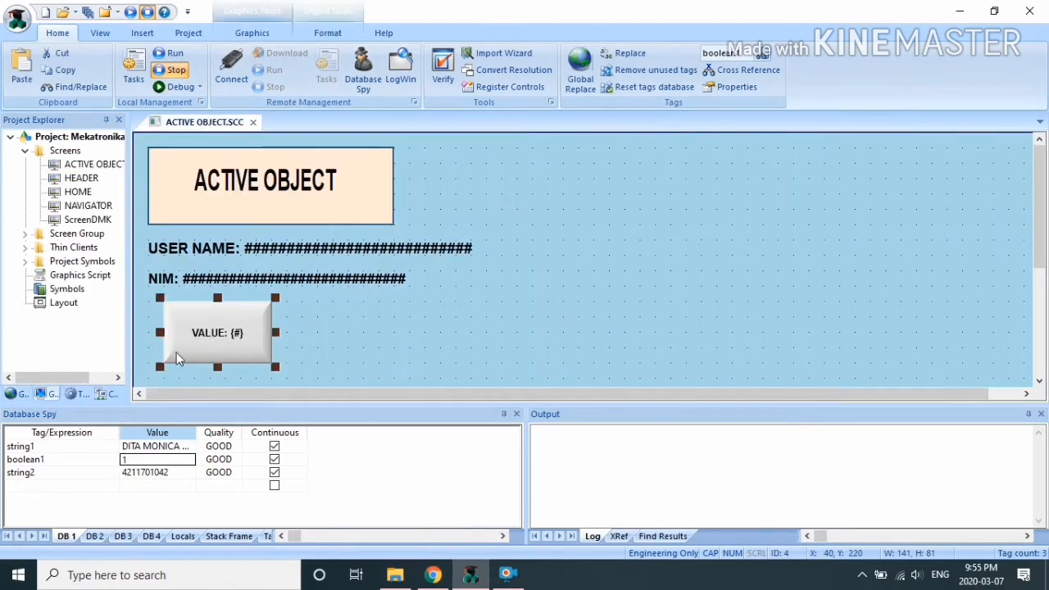
left_click(18, 394)
left_click(265, 334)
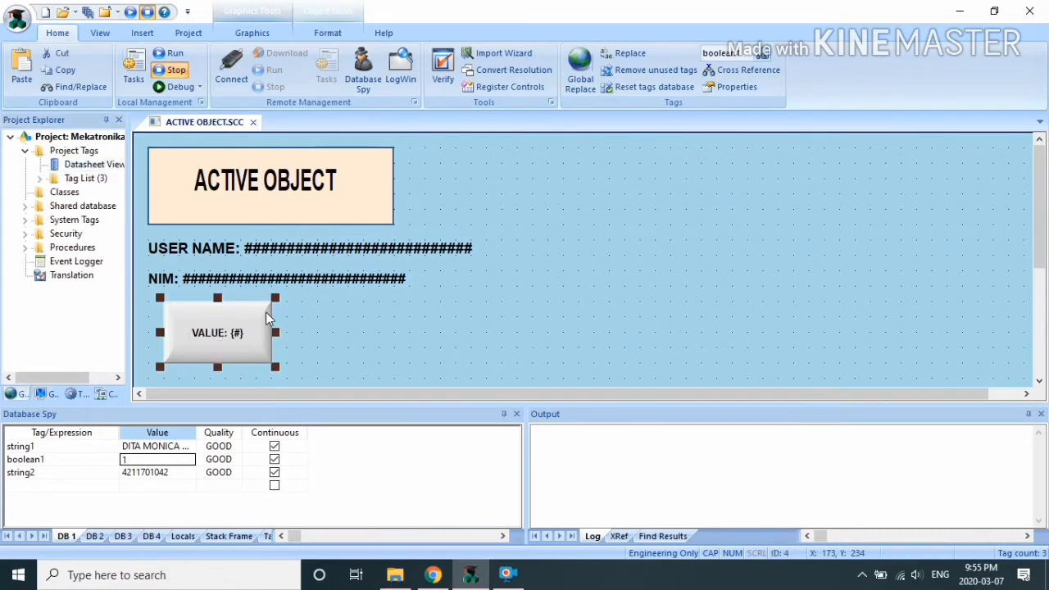
right_click(265, 311)
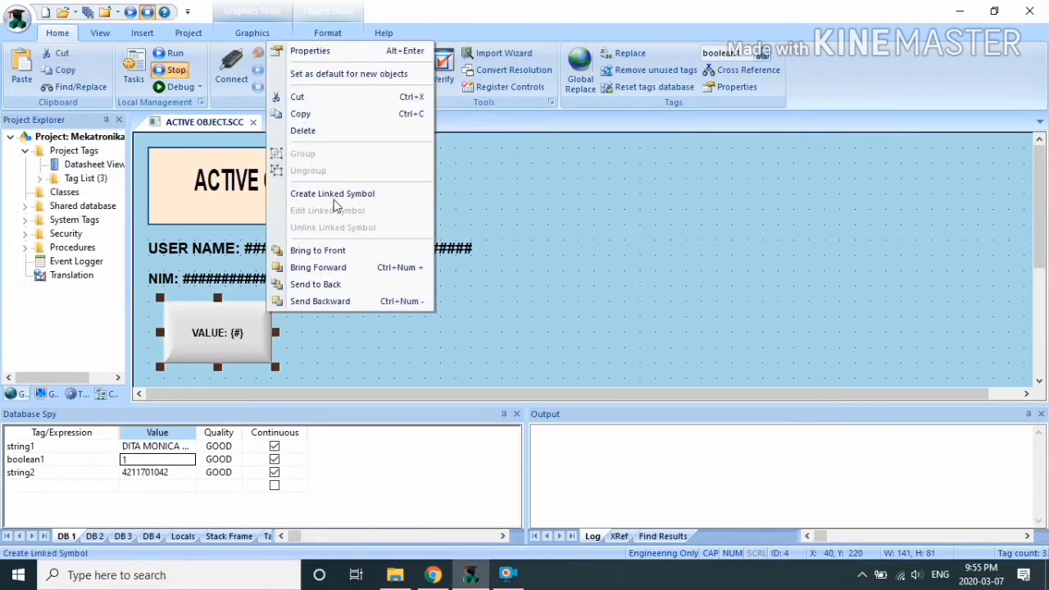
left_click(321, 52)
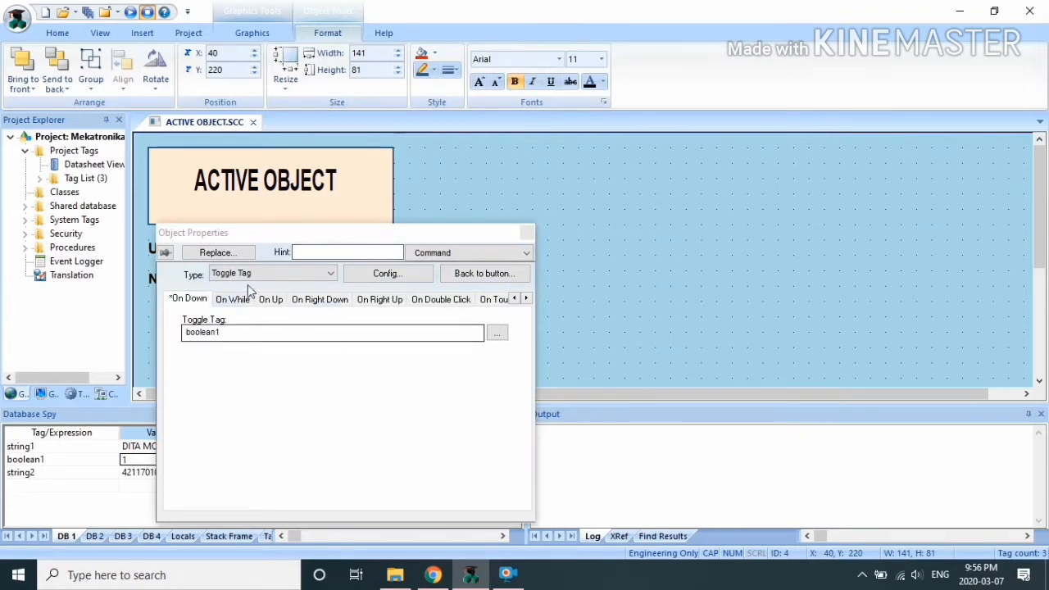
left_click(471, 253)
left_click(468, 269)
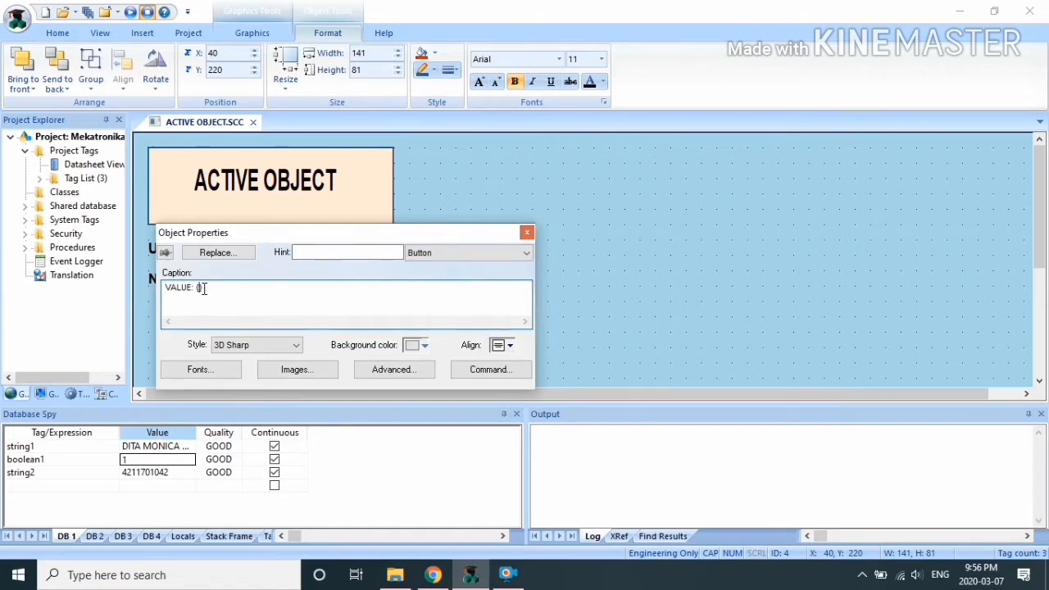
type("B")
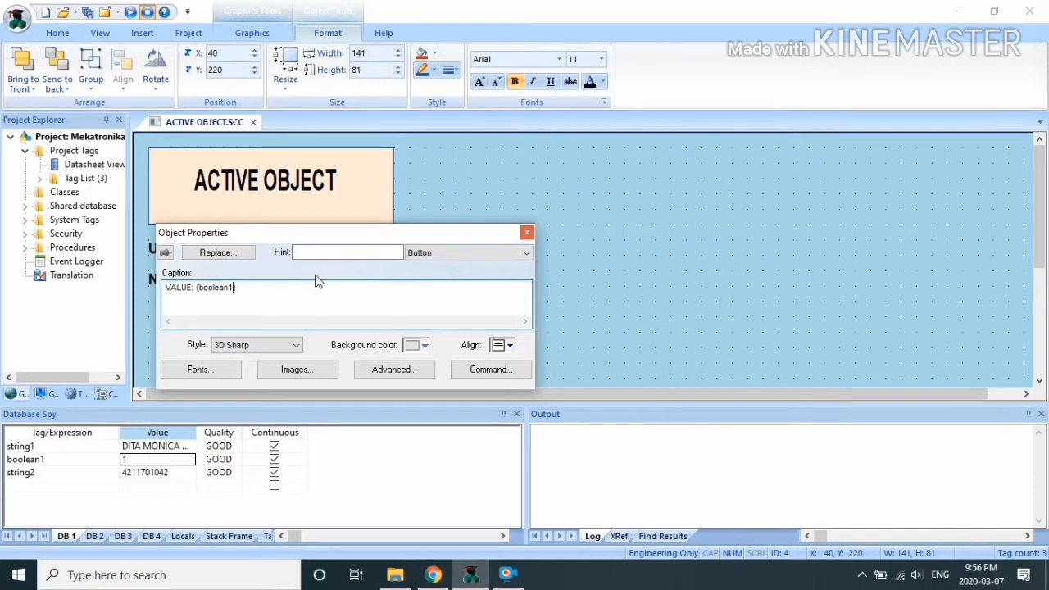
Step: Keep the button command as Toggle Tag and close the ACTIVE OBJECT screen
left_click(498, 377)
left_click(246, 274)
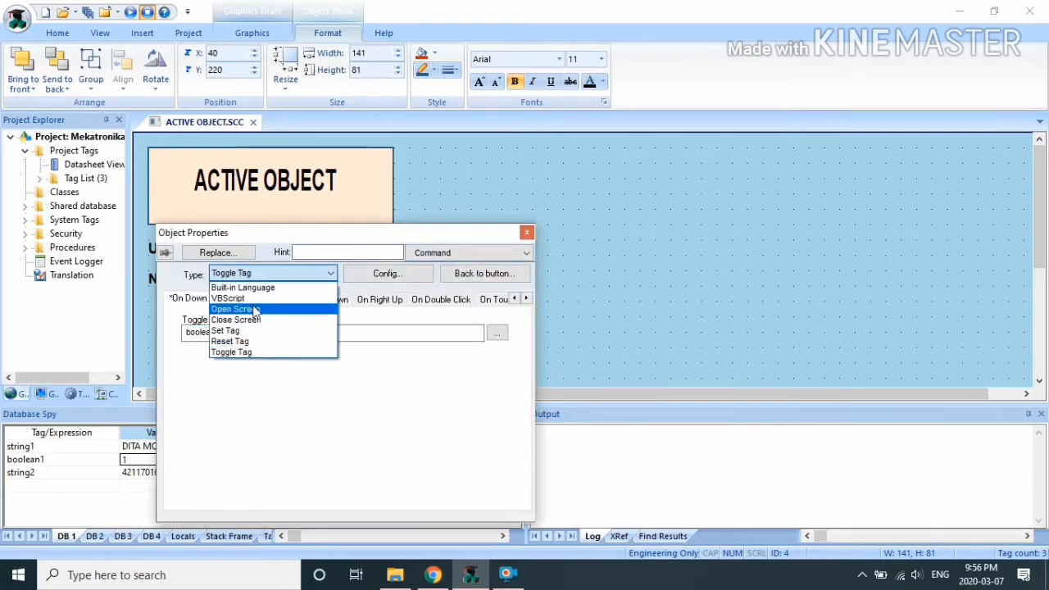
left_click(382, 317)
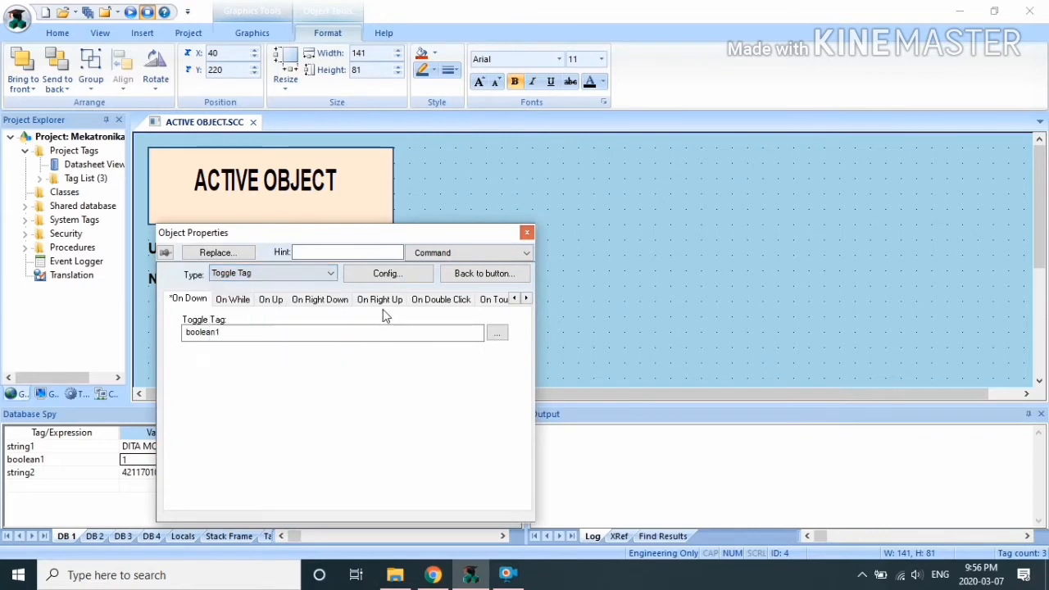
left_click(528, 231)
left_click(436, 350)
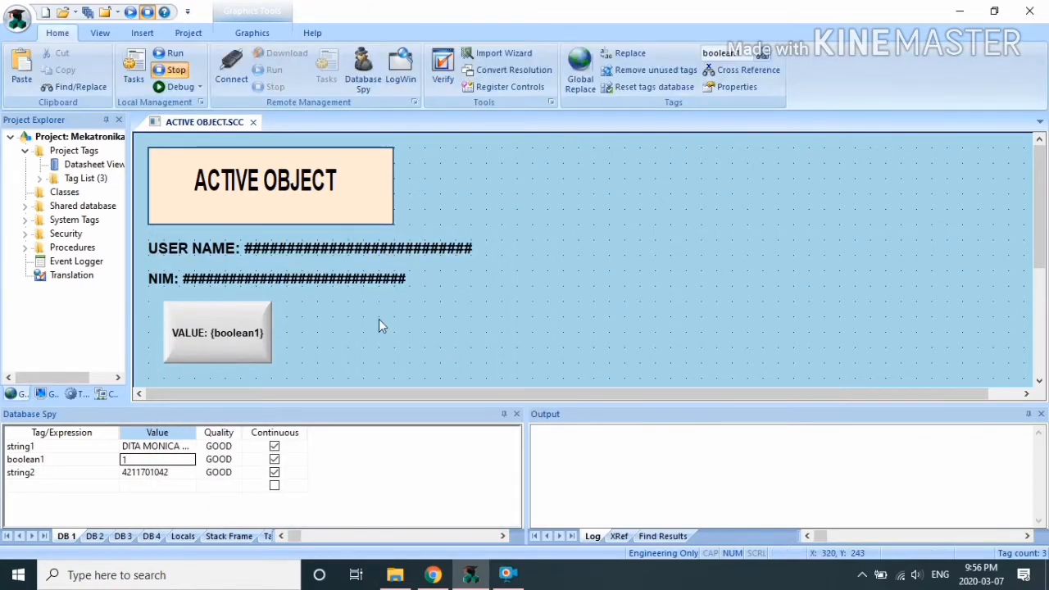
left_click(252, 122)
Step: Save the screen and, in runtime, toggle boolean1 from 1 to 0 with the VALUE button
left_click(482, 339)
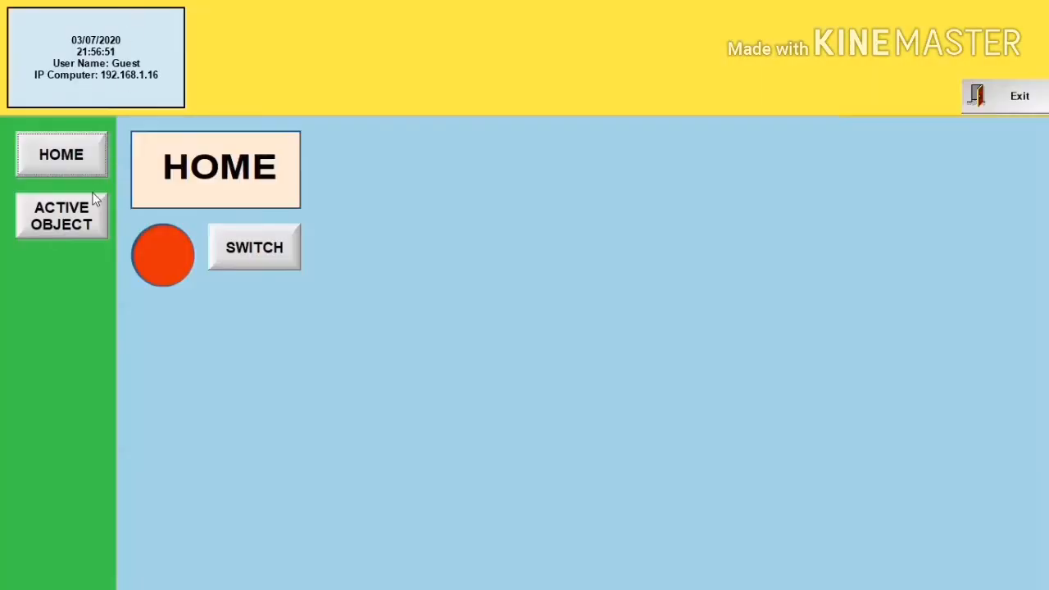
left_click(87, 225)
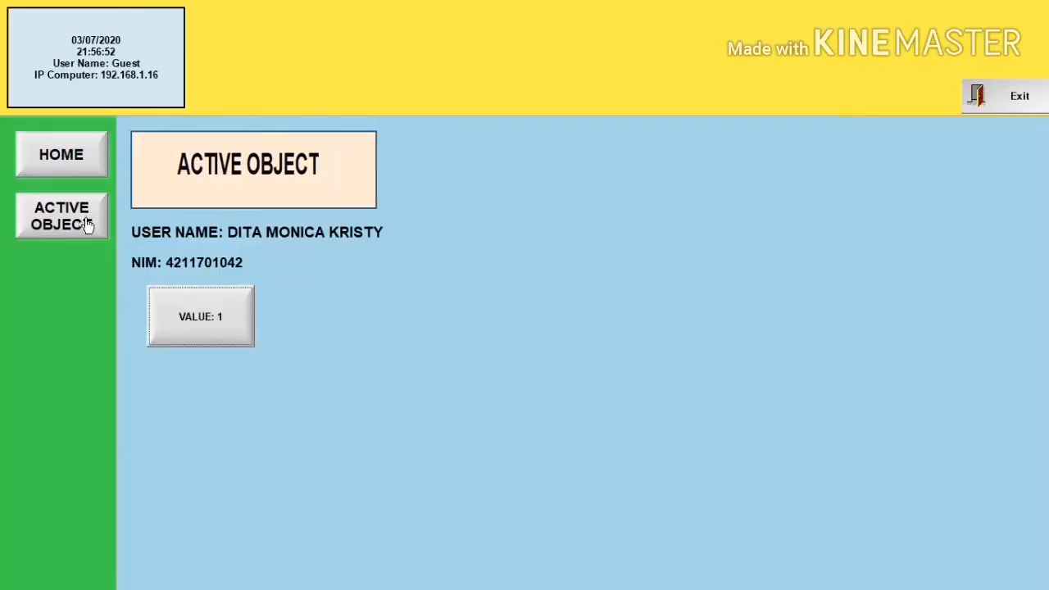
left_click(227, 323)
Step: Exit the HMI runtime and reopen the ACTIVE OBJECT screen for editing
left_click(1025, 105)
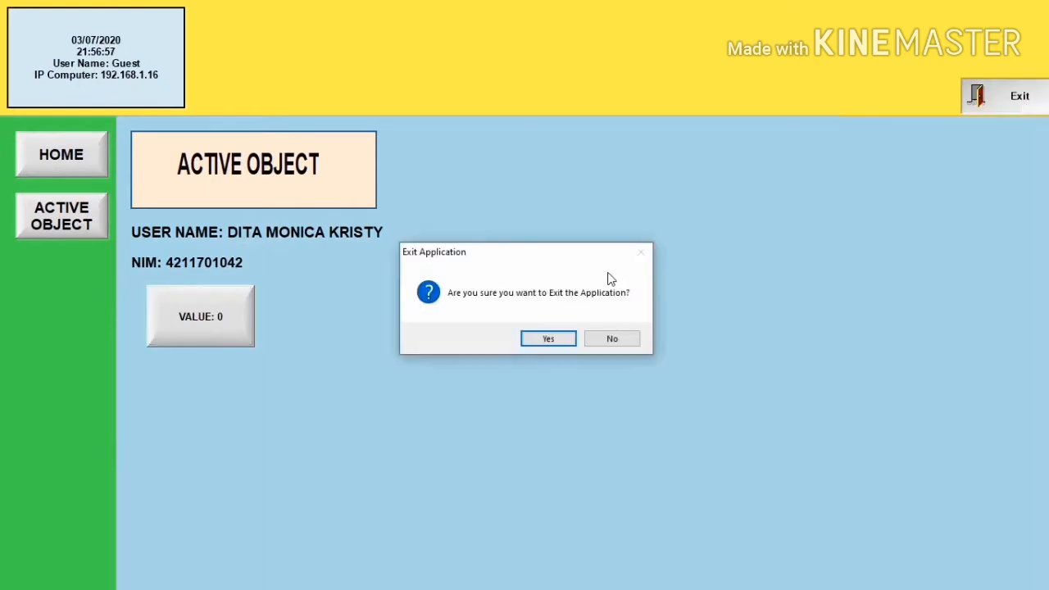
left_click(570, 344)
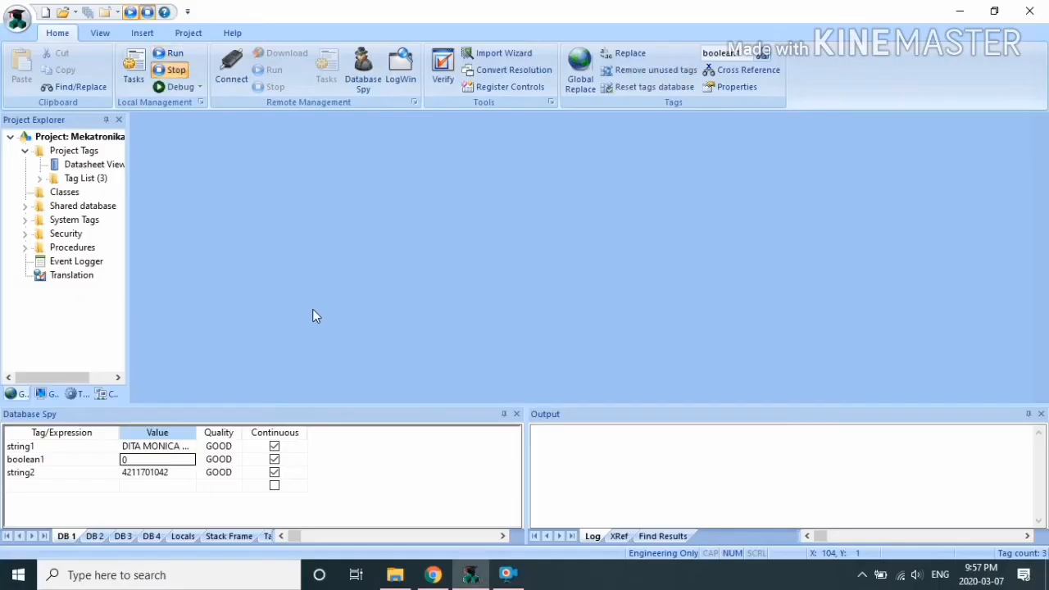
left_click(41, 394)
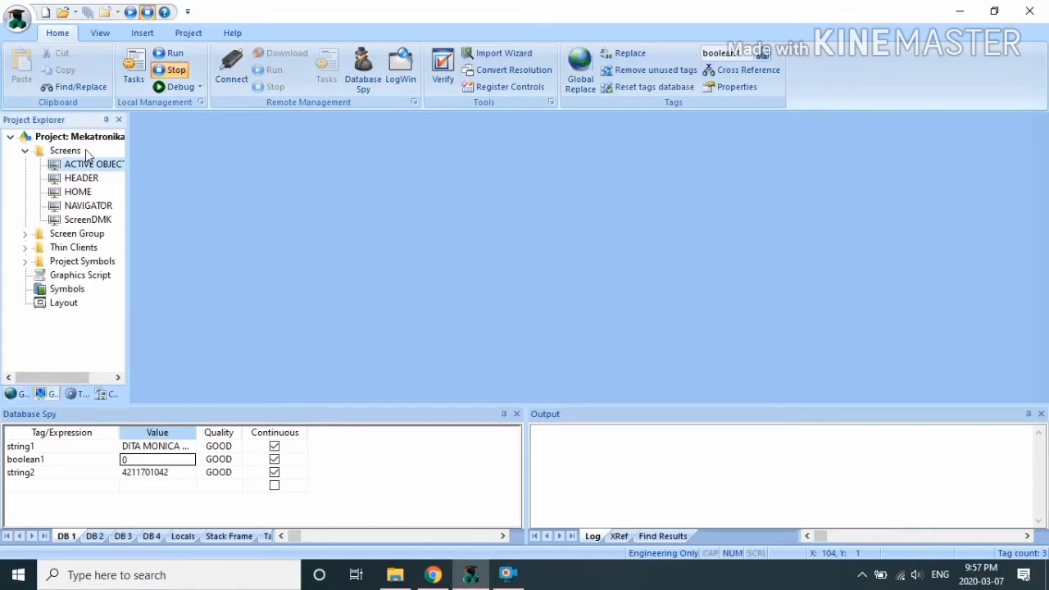
double_click(86, 164)
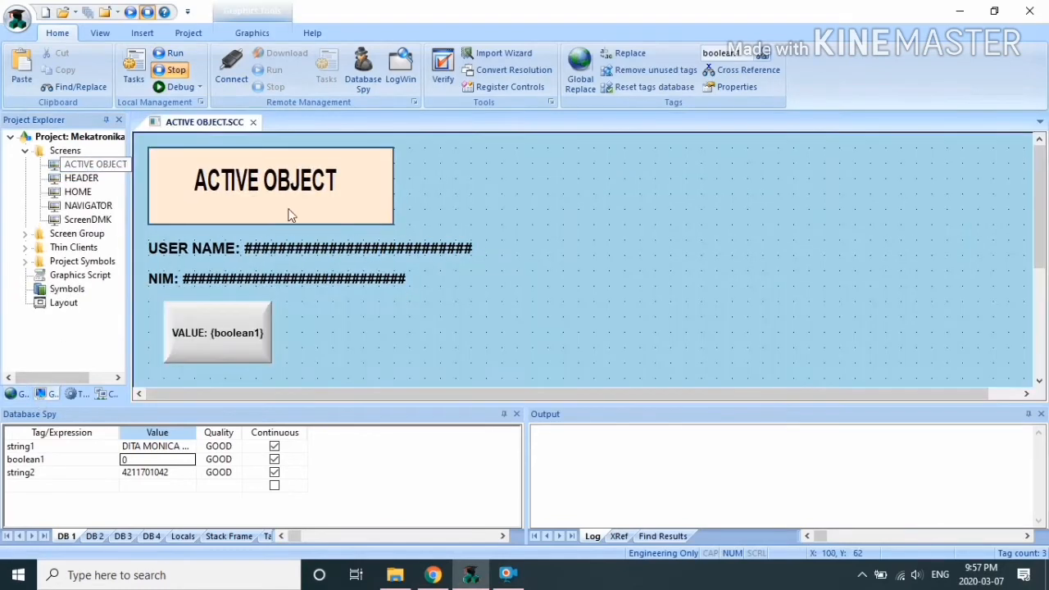
Step: Add a 'VALUE: #' text label right of the VALUE button and enlarge it slightly
left_click(245, 33)
left_click(381, 54)
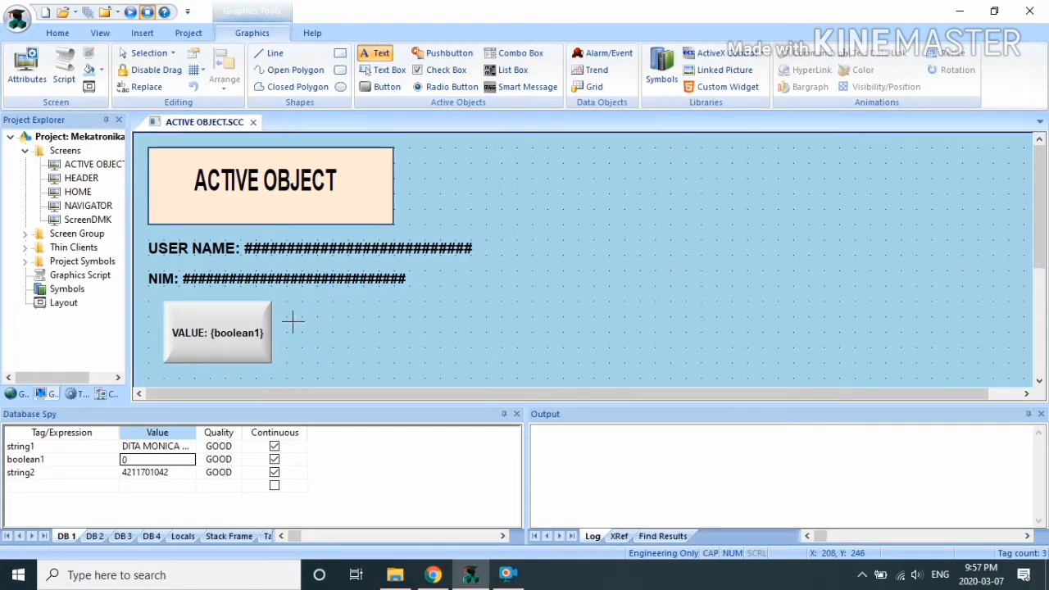
left_click(292, 322)
type("VAL")
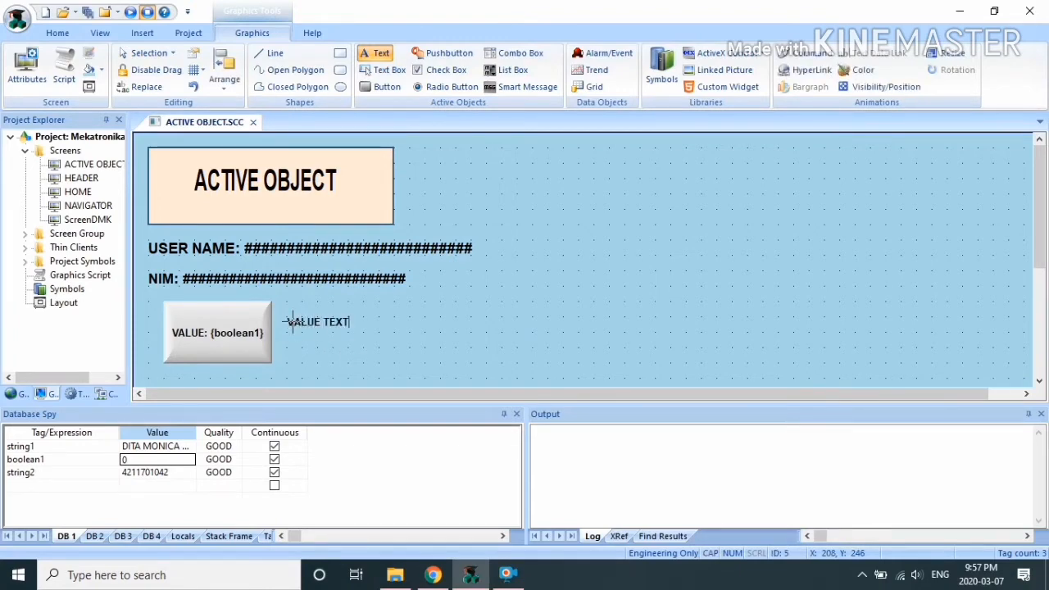
type("UE: #")
key("Escape")
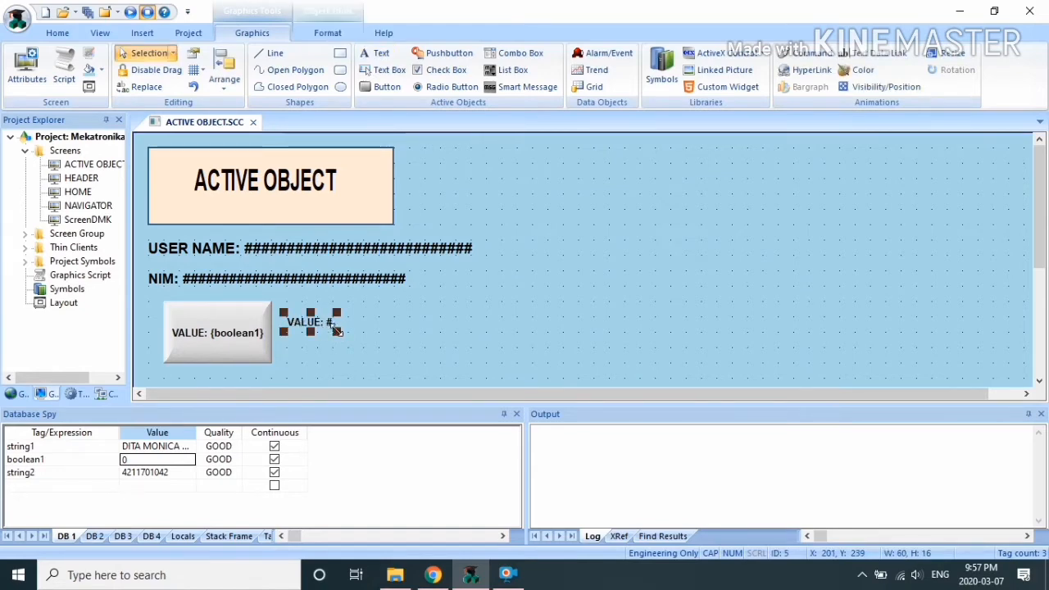
left_click_drag(337, 330, 315, 326)
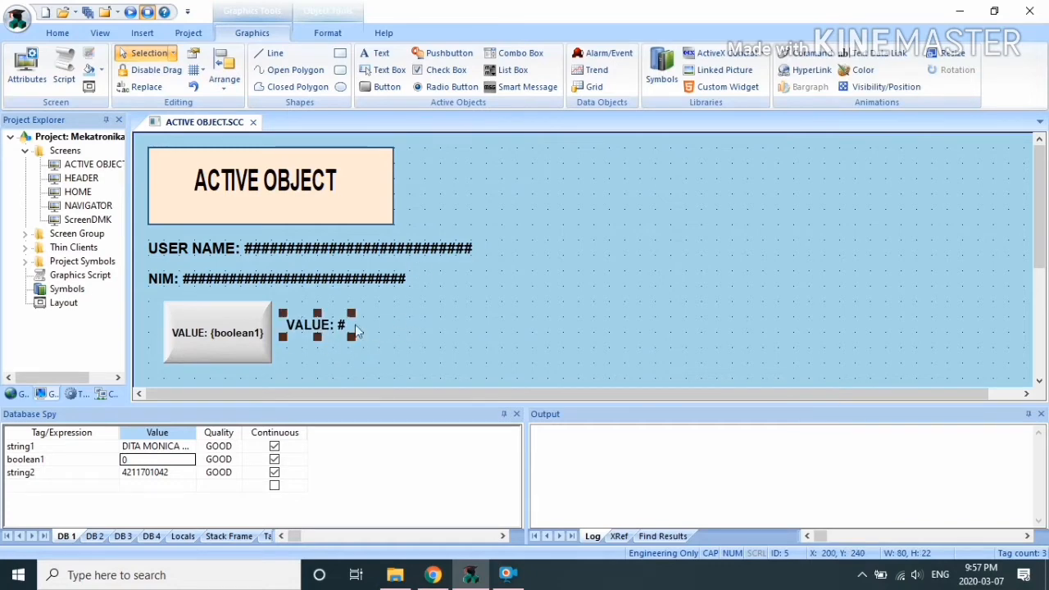
Step: Make the VALUE: # label a Text data link to the boolean1 tag with input enabled
right_click(300, 327)
left_click(343, 62)
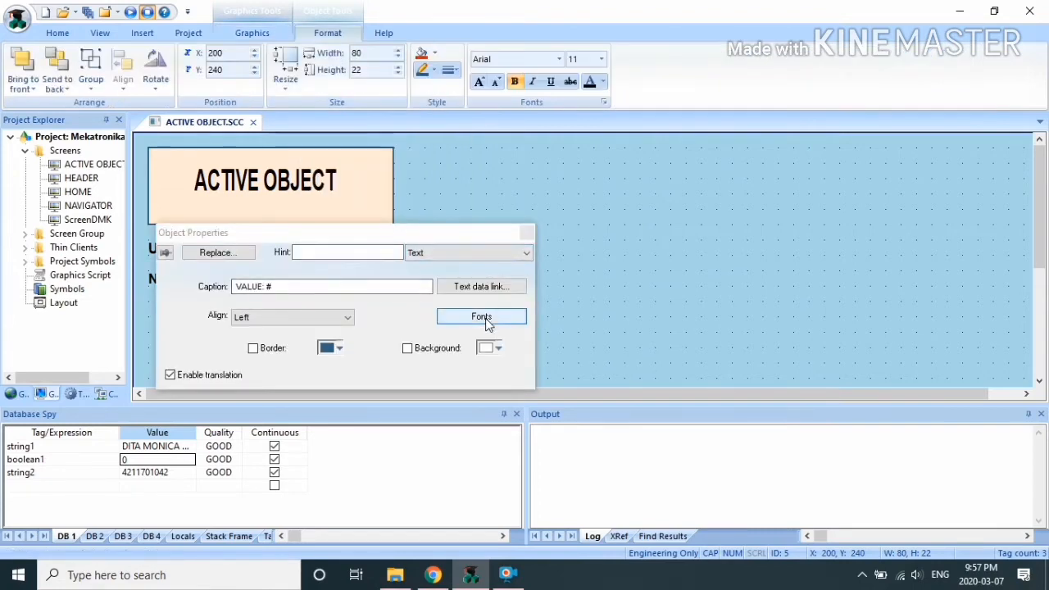
left_click(526, 303)
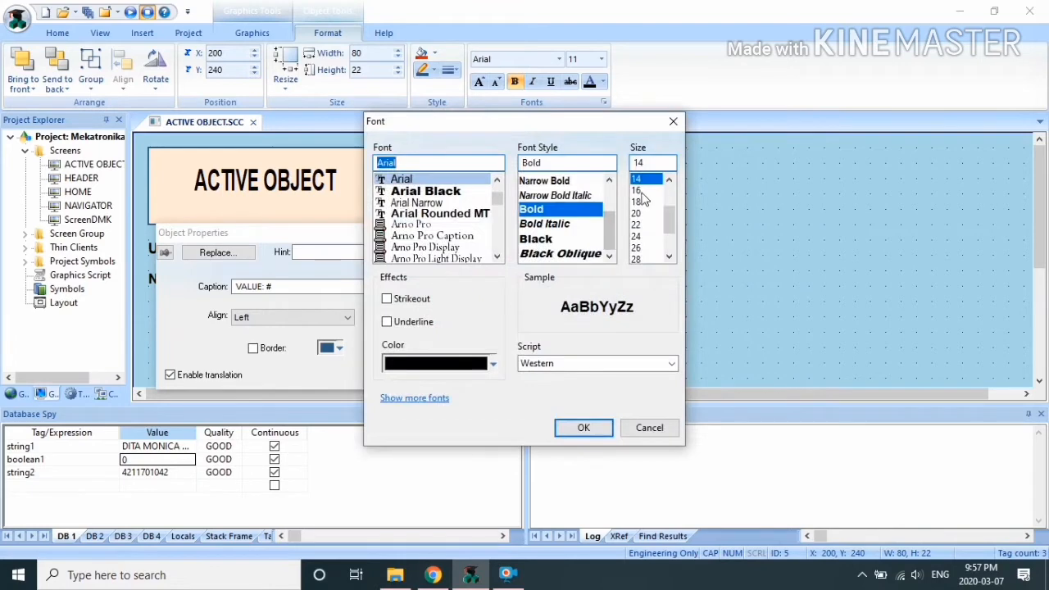
left_click(673, 122)
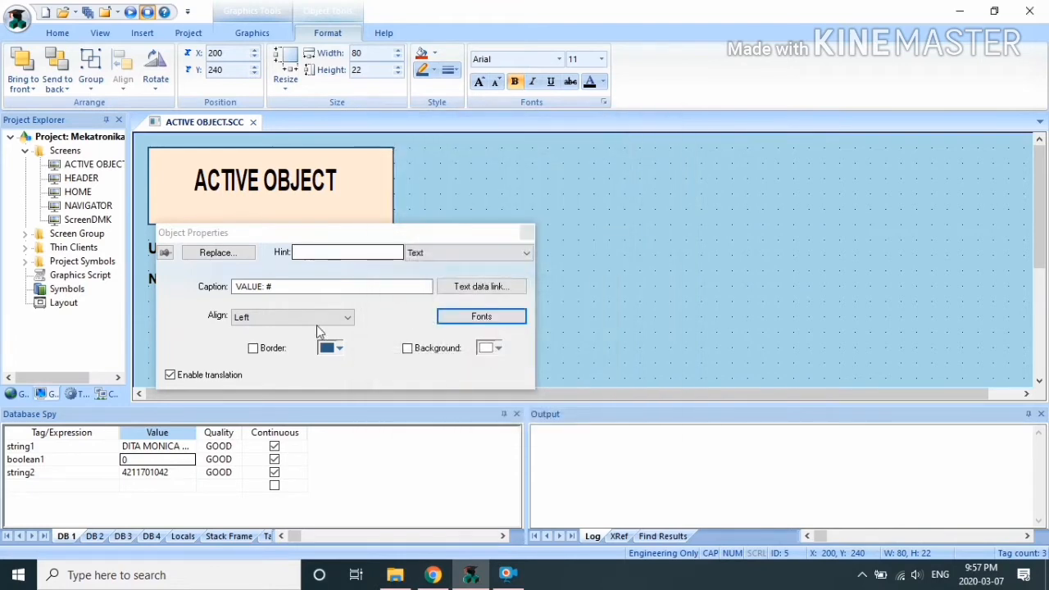
left_click(480, 289)
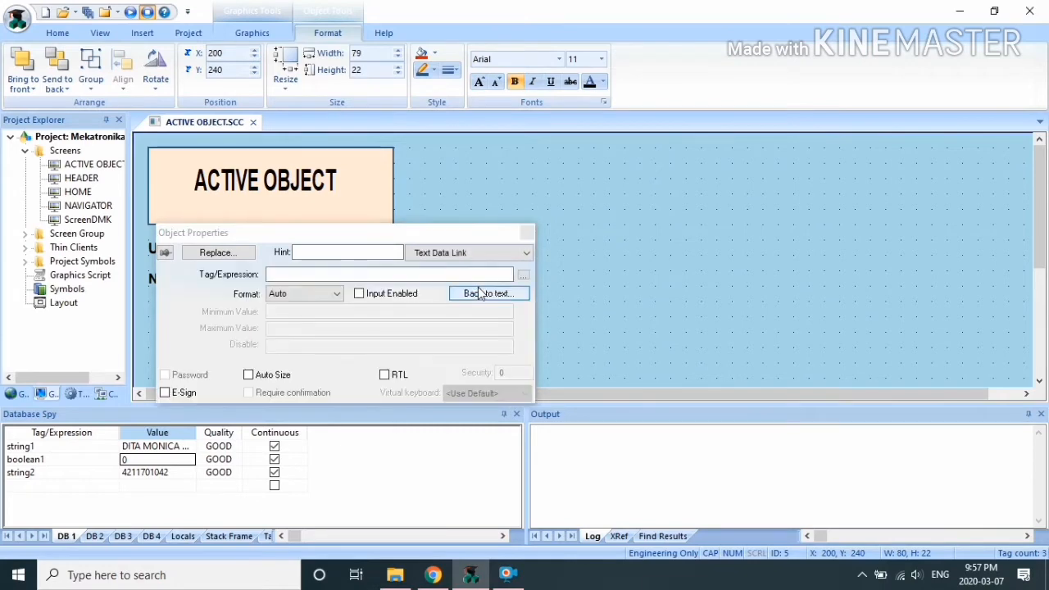
left_click(524, 274)
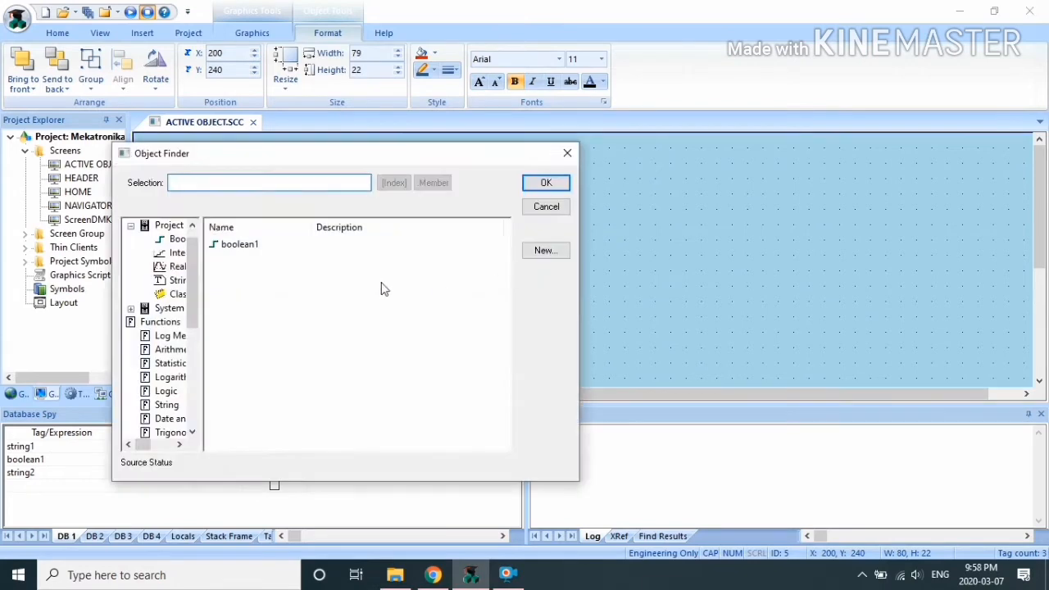
left_click(246, 245)
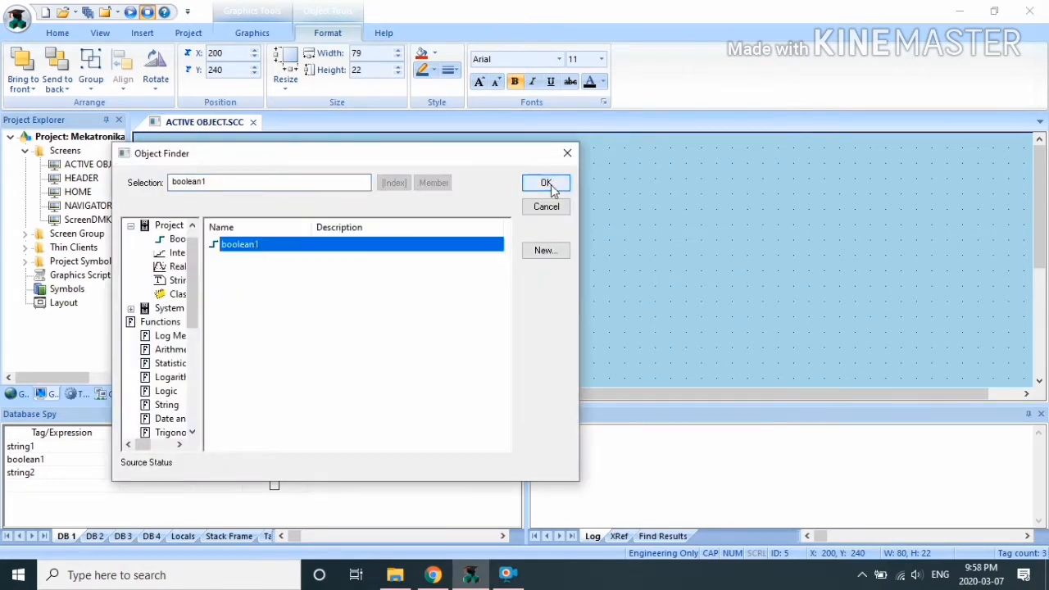
left_click(546, 184)
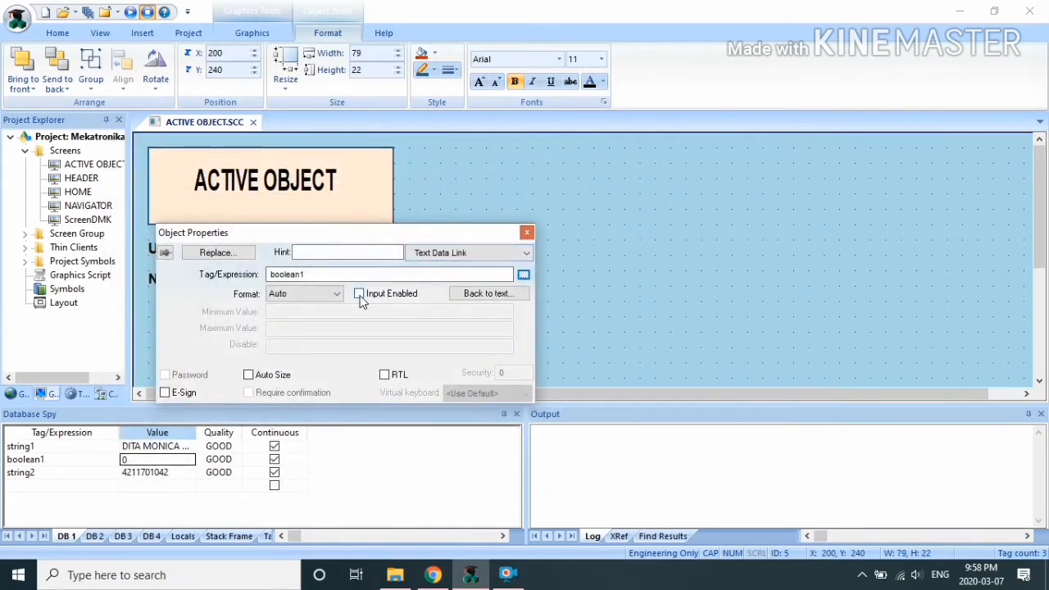
left_click(359, 294)
left_click(527, 233)
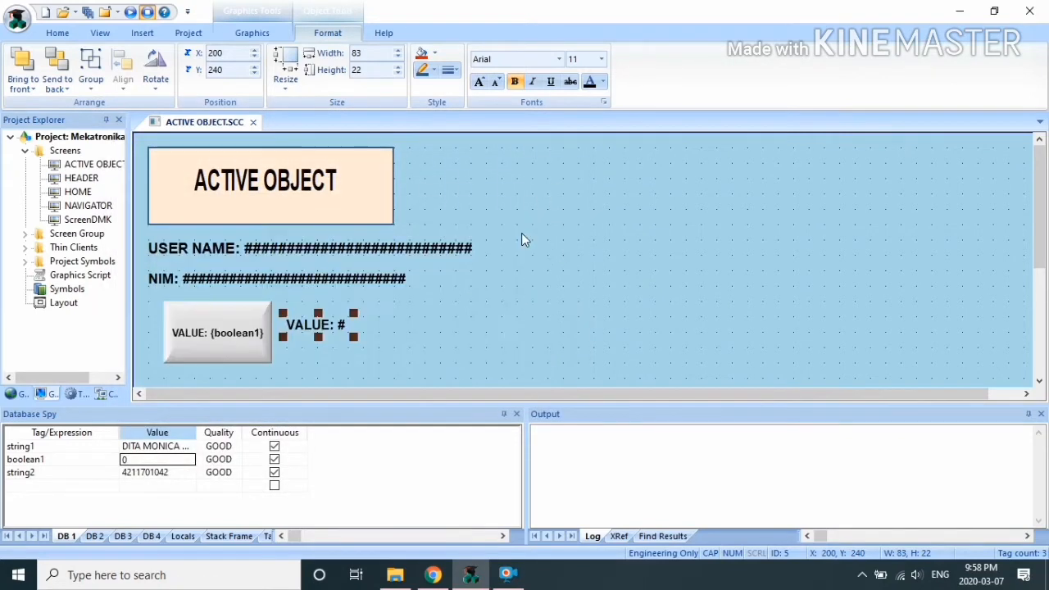
left_click(457, 297)
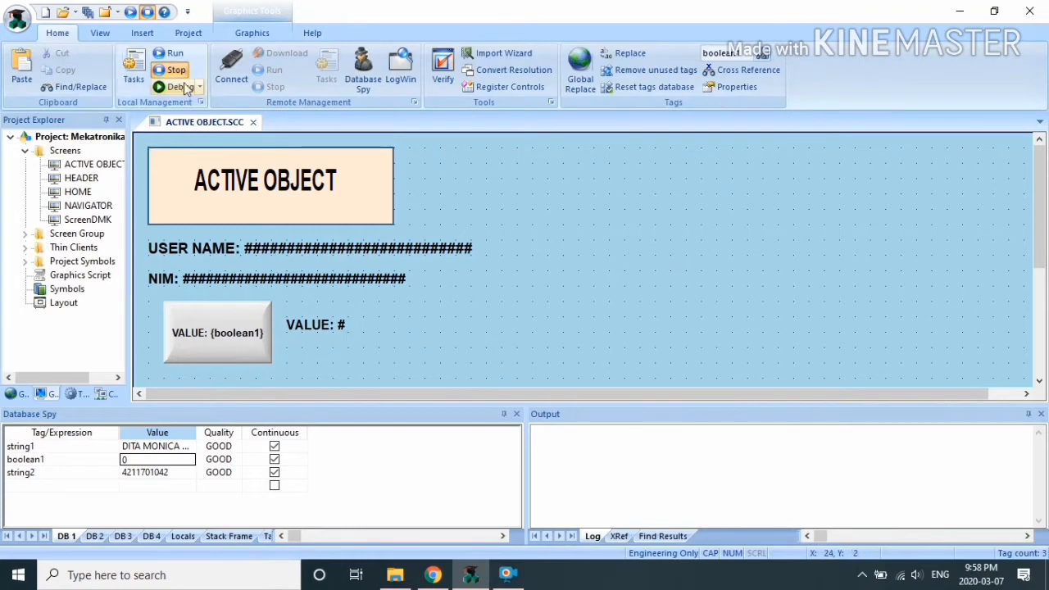
Step: Save the ACTIVE OBJECT screen, test toggling boolean1 to 1 and back in runtime, then exit
left_click(252, 122)
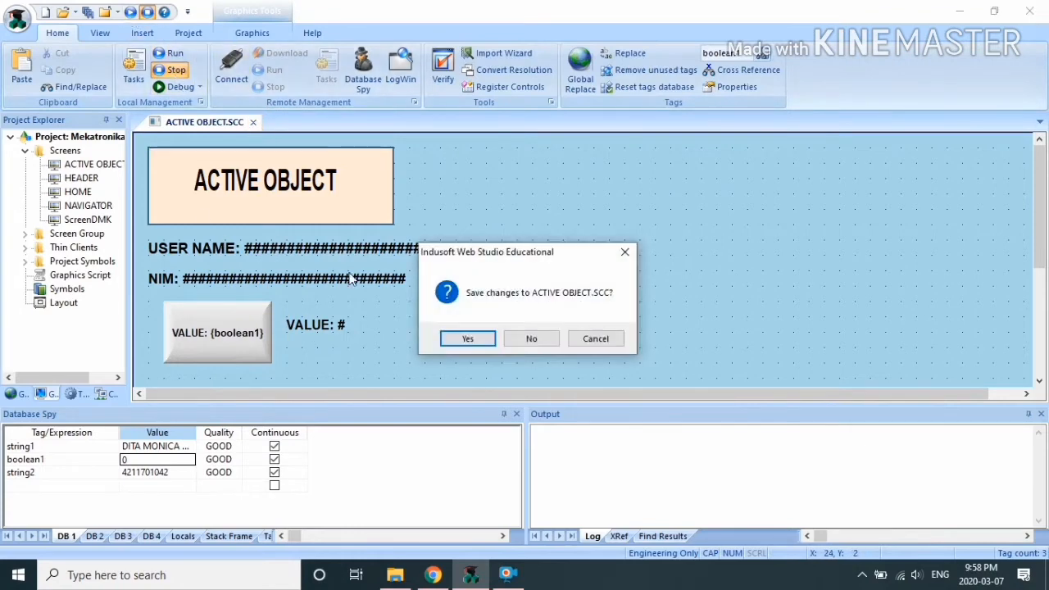
left_click(468, 339)
left_click(131, 11)
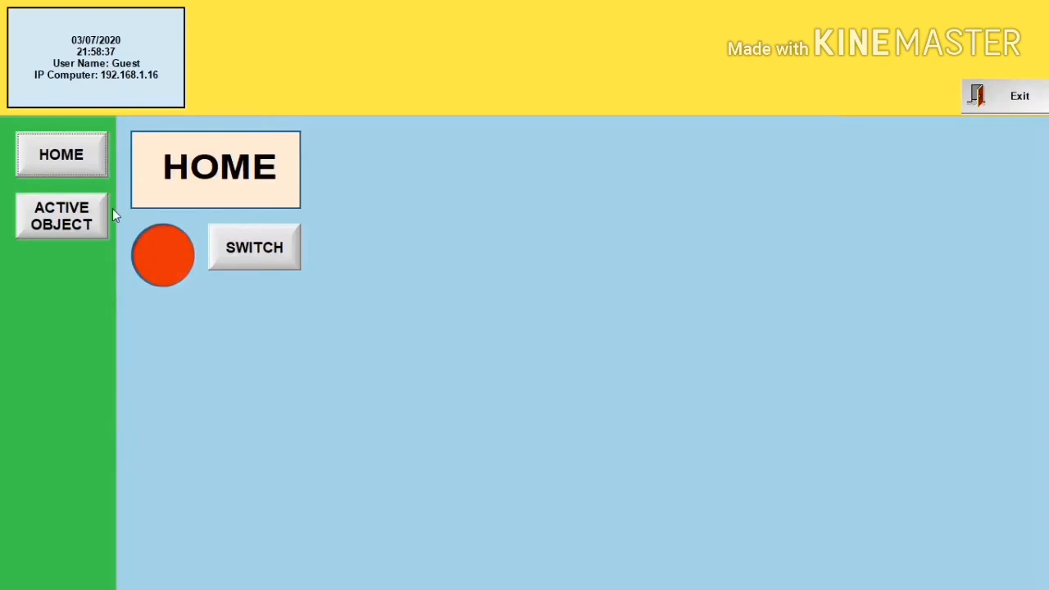
left_click(76, 213)
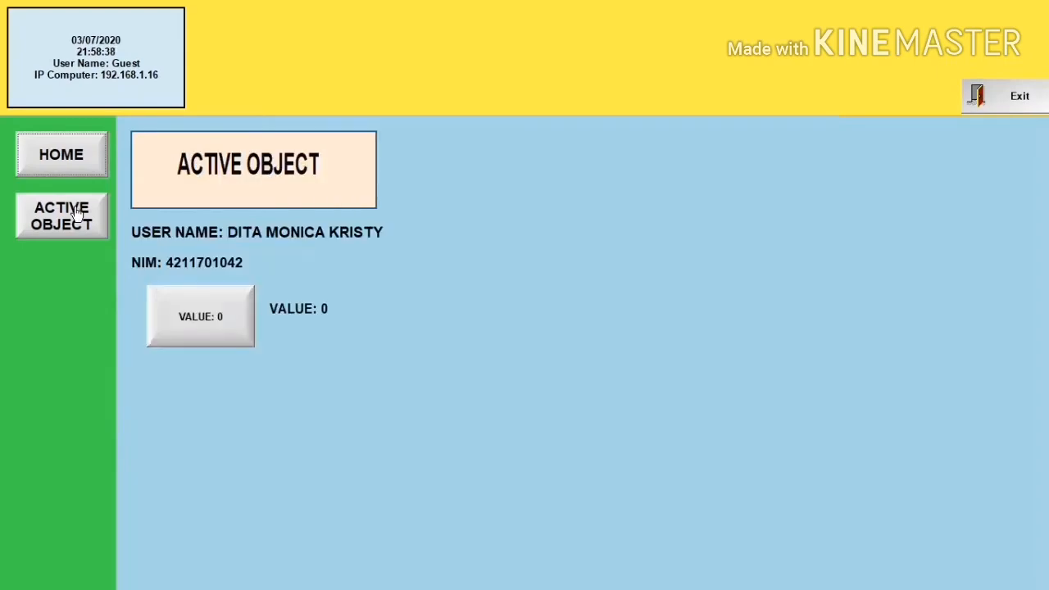
left_click(225, 332)
left_click(224, 334)
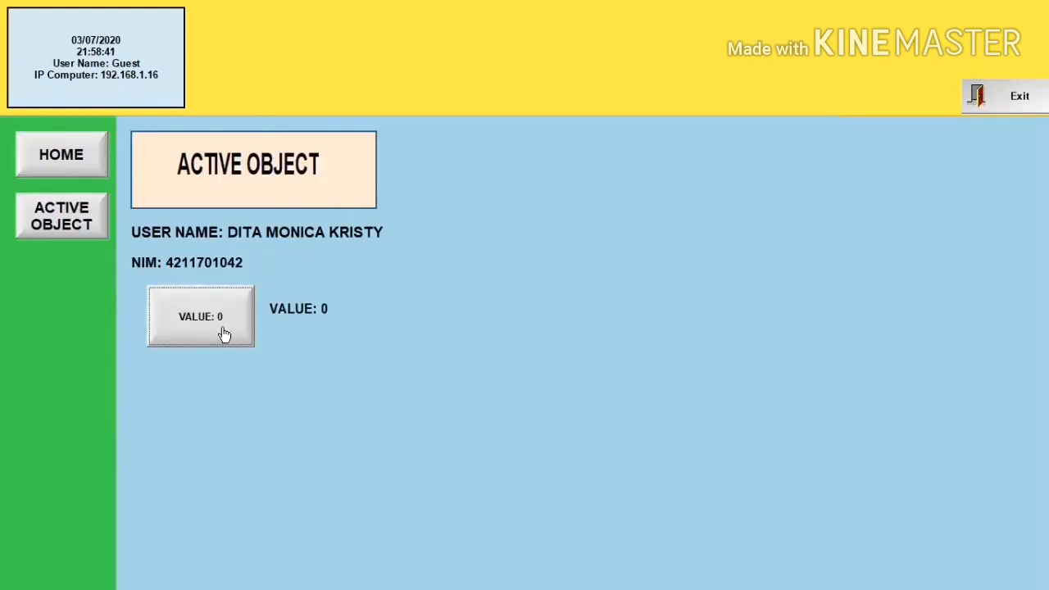
left_click(1032, 105)
left_click(545, 337)
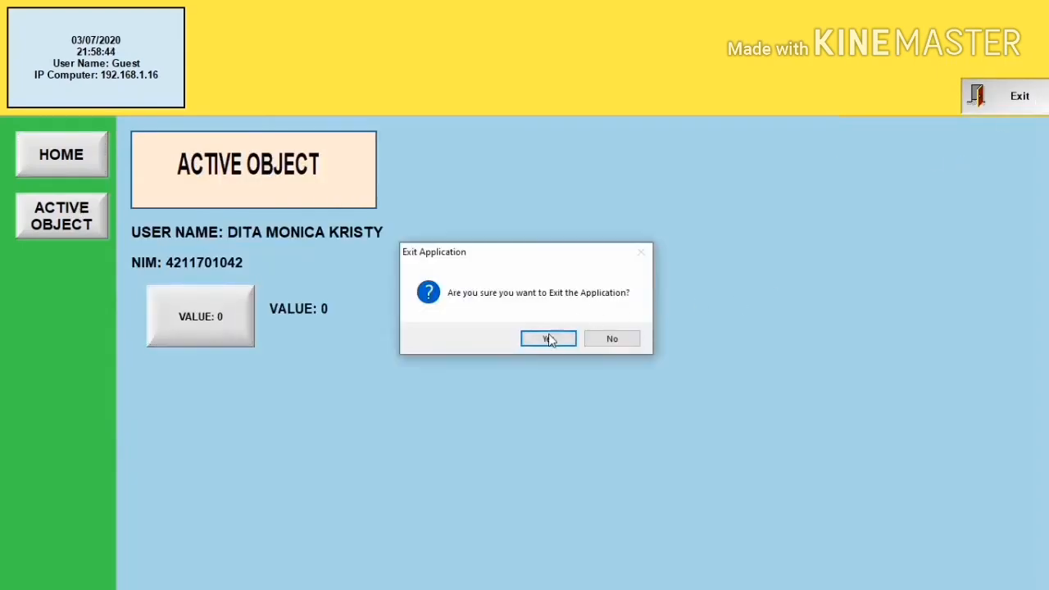
left_click(253, 33)
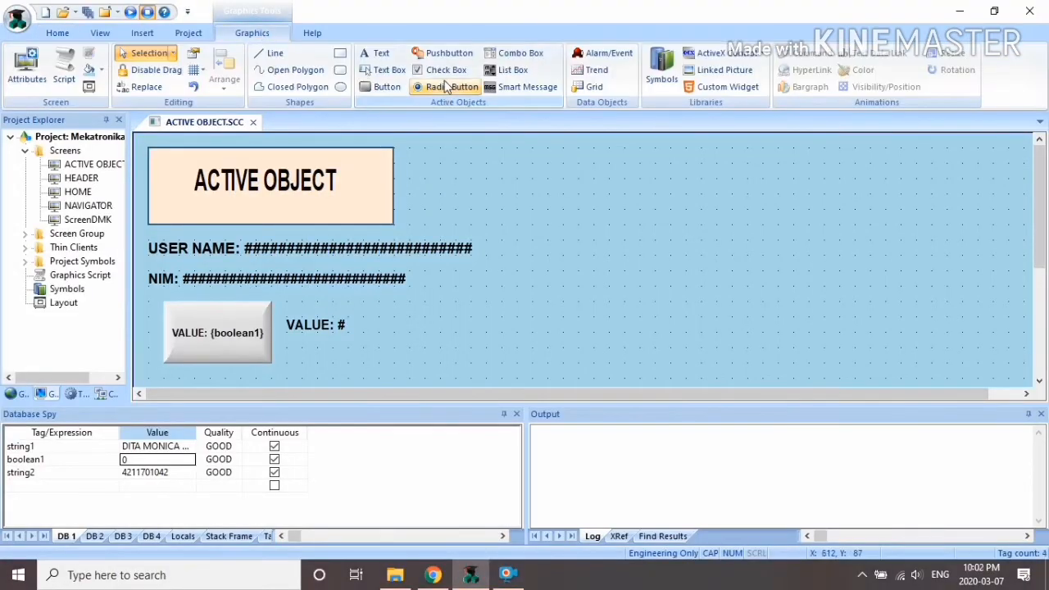
Step: Draw a radio button at the upper right captioned MEKTRONIKA
left_click(447, 87)
left_click_drag(542, 154, 681, 185)
right_click(609, 165)
left_click(654, 177)
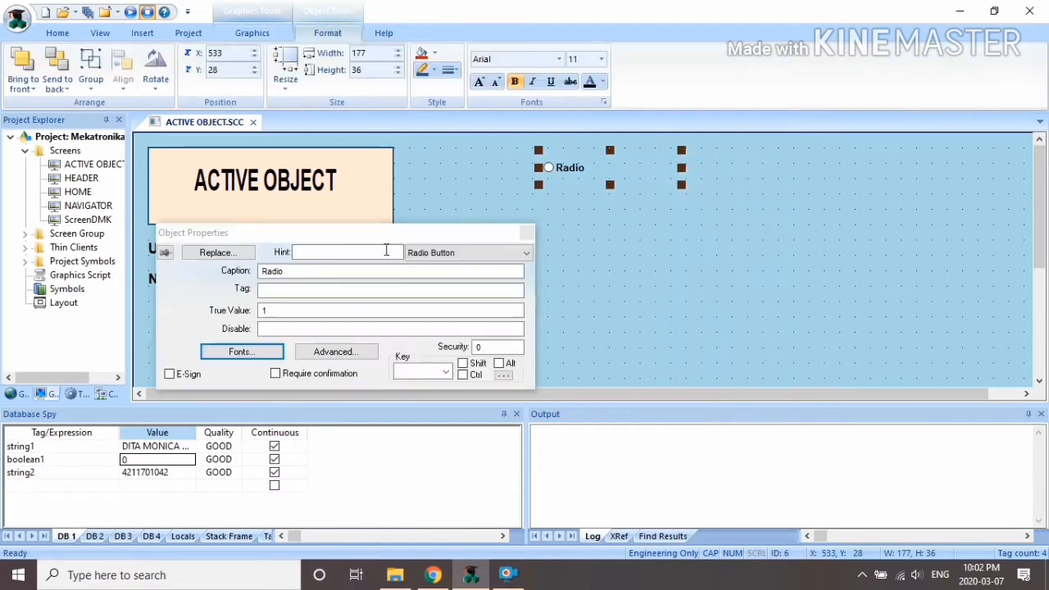
type("MEKS")
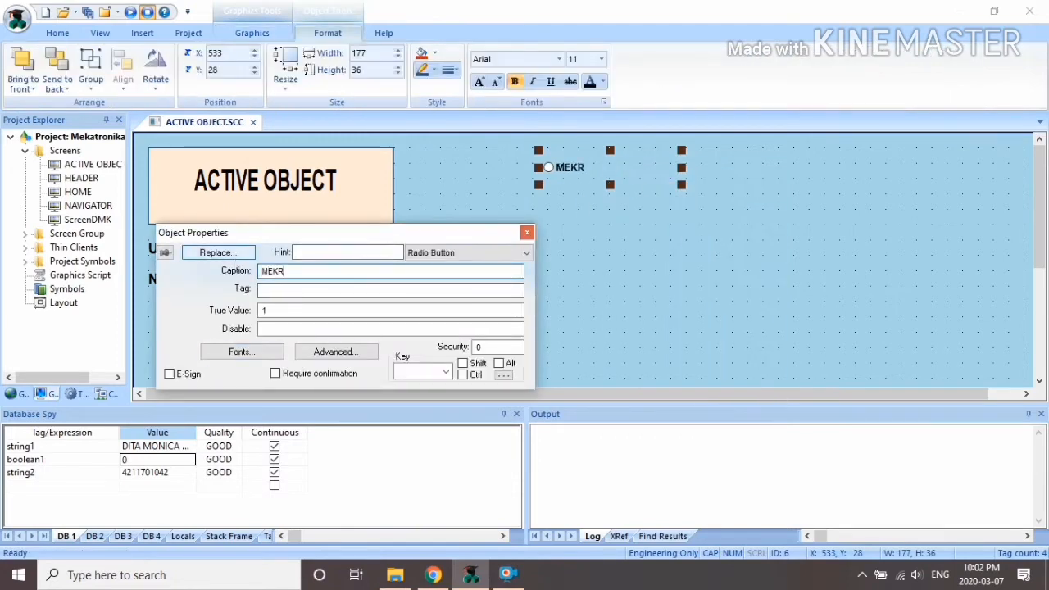
key("BackSpace")
type("TRONIKA")
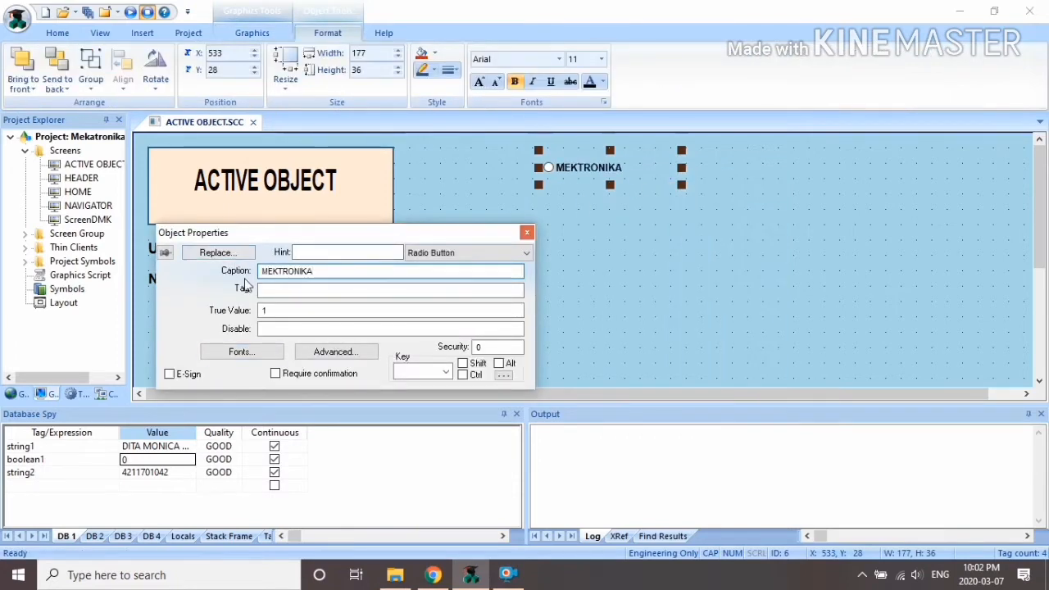
Step: Bind it to a new Integer tag PRODI and duplicate it directly below
left_click(285, 289)
type("PRODI")
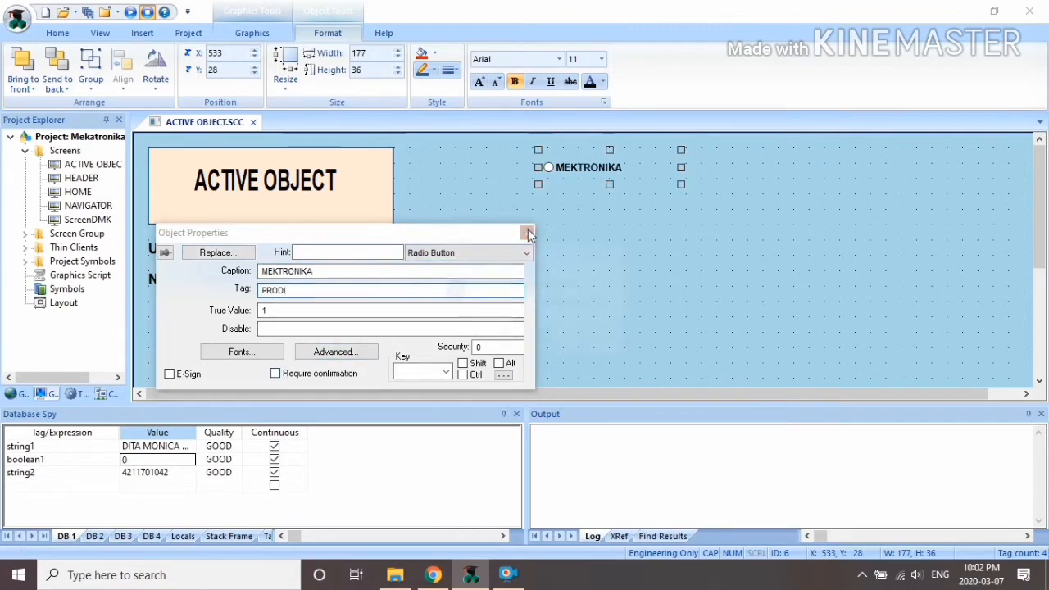
left_click(529, 234)
left_click(530, 341)
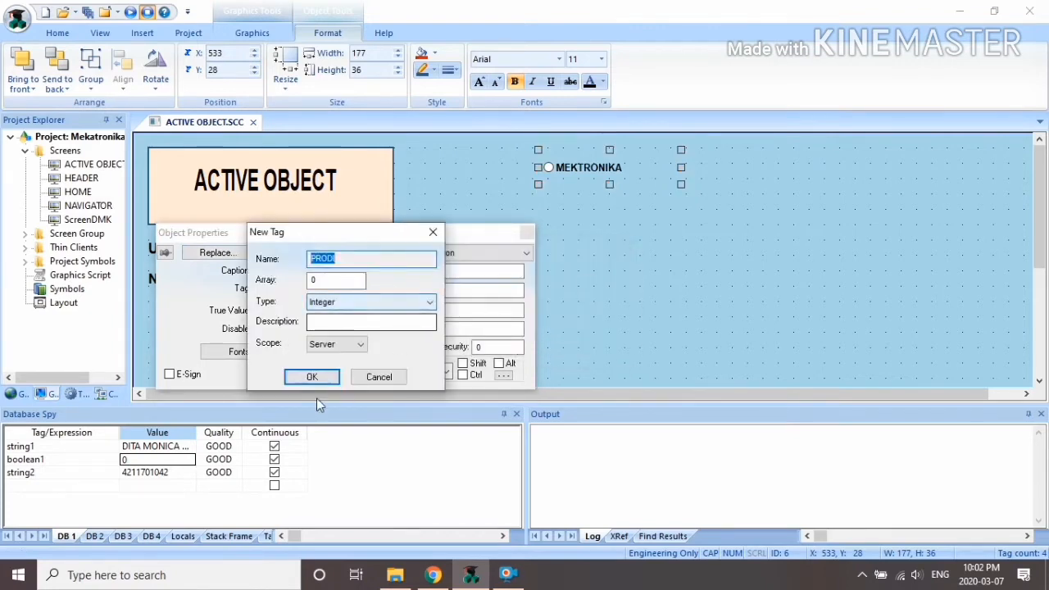
left_click(311, 377)
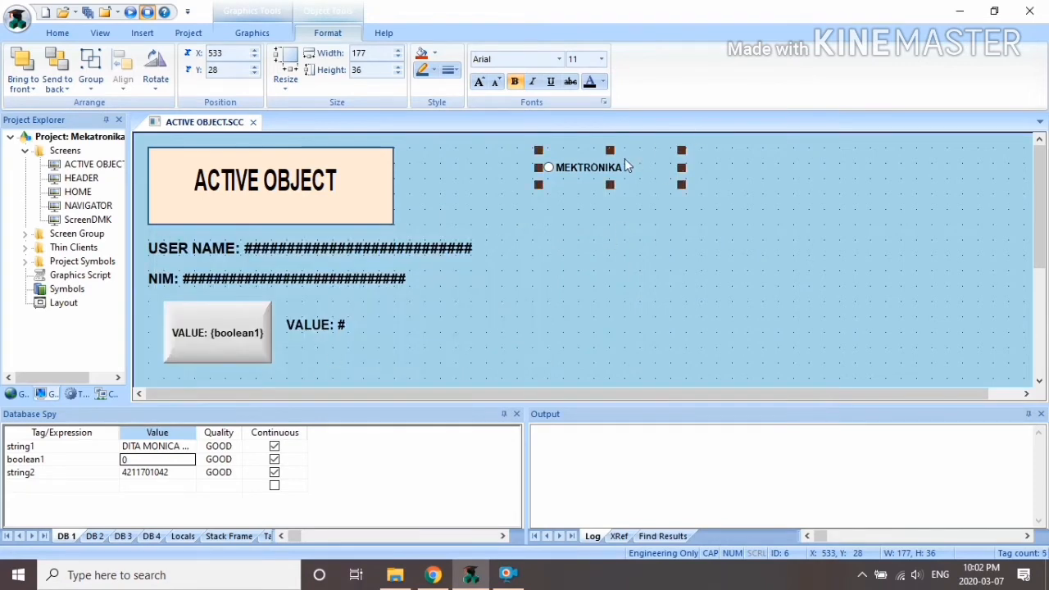
left_click_drag(620, 164, 621, 188)
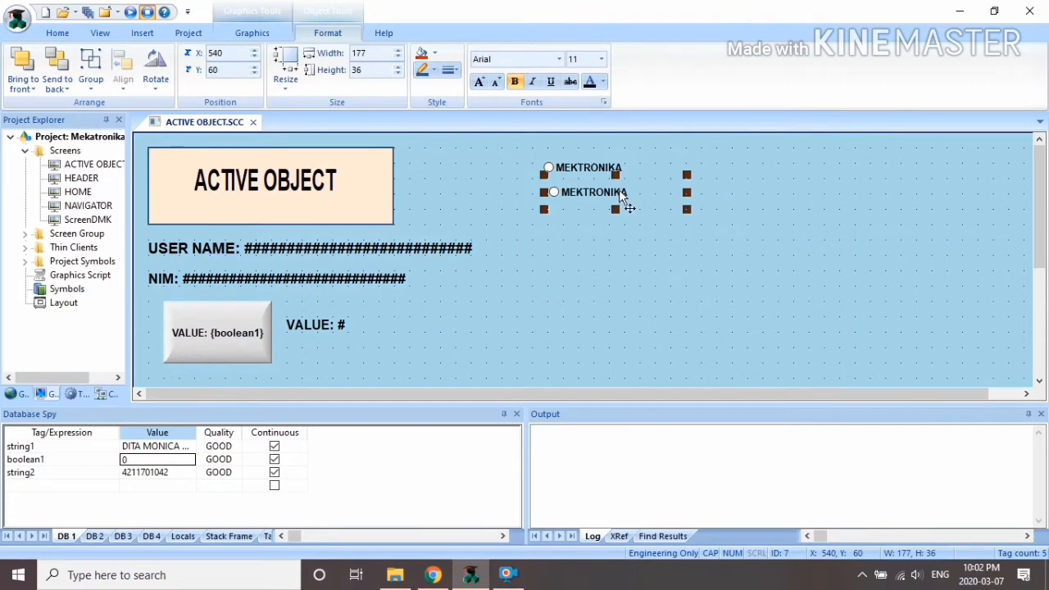
Step: Add a third radio button copy and left-align all three radio buttons
left_click_drag(620, 191, 619, 222)
left_click(538, 146)
left_click(562, 162)
left_click(589, 194, "shift")
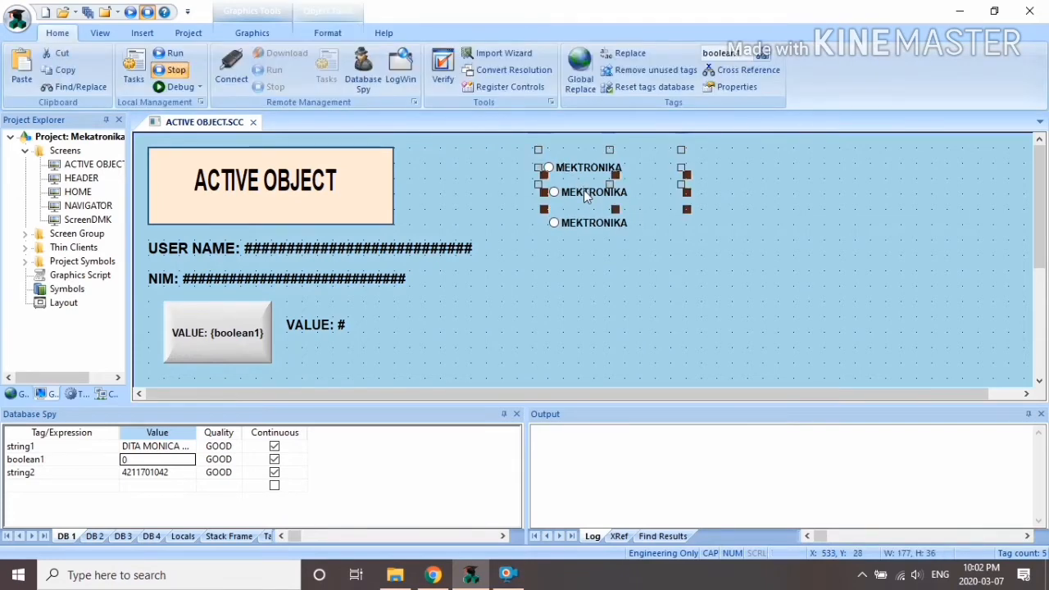
left_click(584, 225, "shift")
left_click(252, 33)
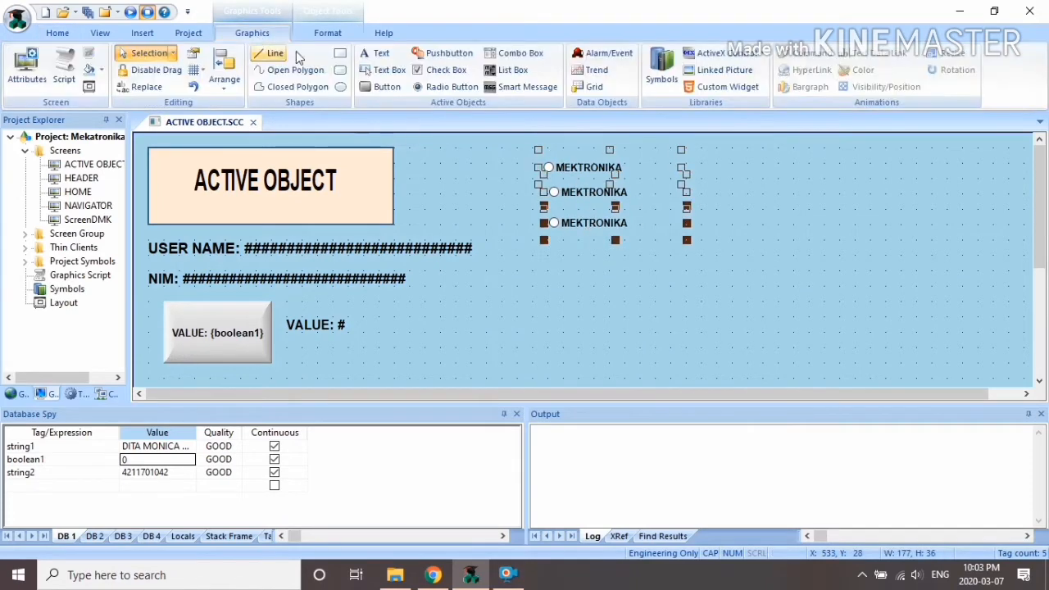
left_click(232, 90)
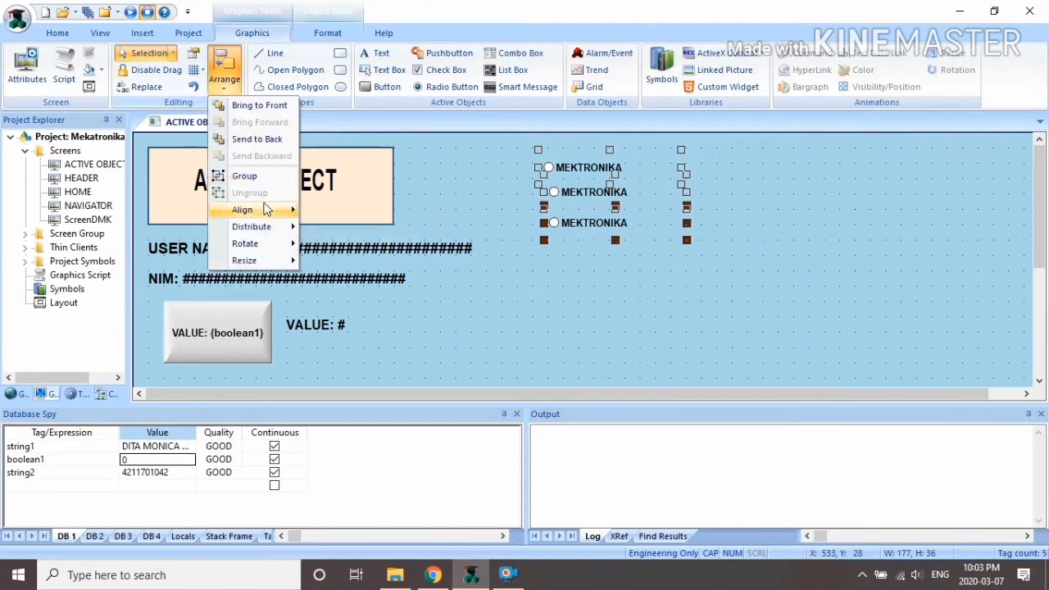
mouse_move(268, 209)
left_click(334, 215)
Step: Change the second radio button's caption to ELEKTRONIKA with true value 2
left_click(787, 216)
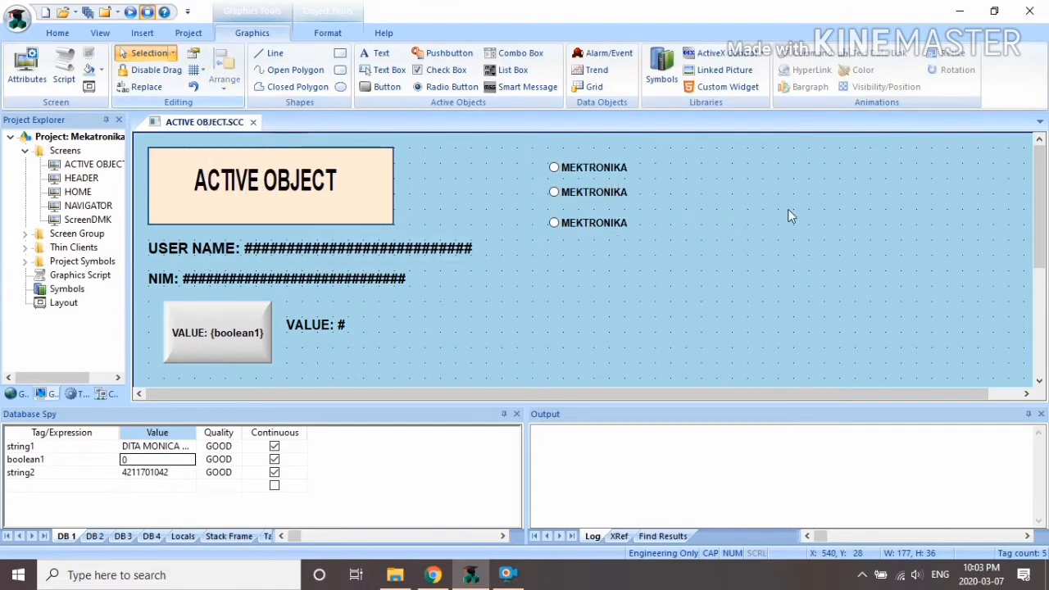
left_click(596, 224)
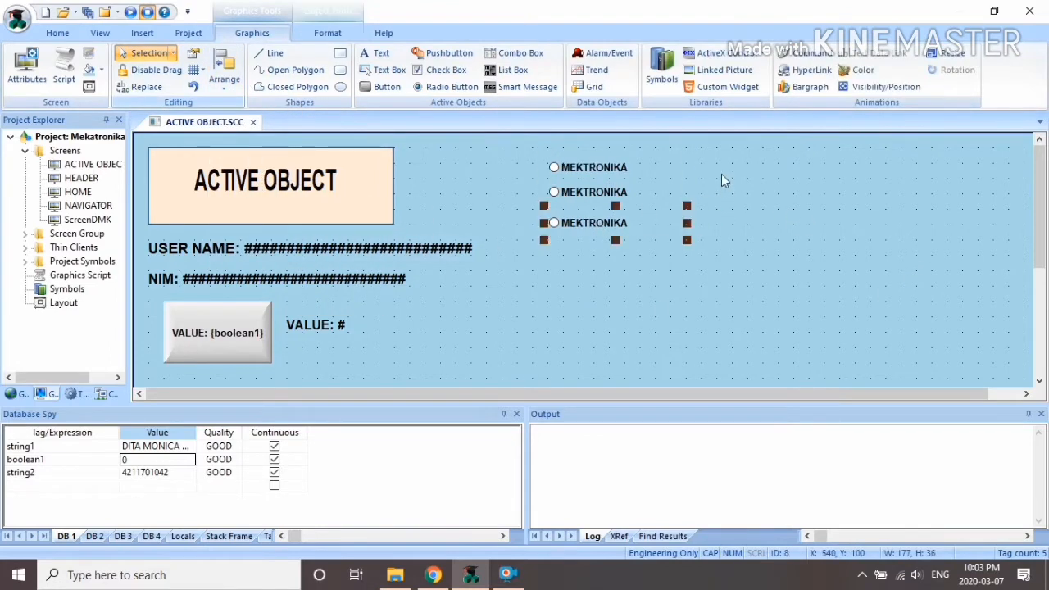
left_click(722, 175)
left_click(584, 198)
right_click(585, 195)
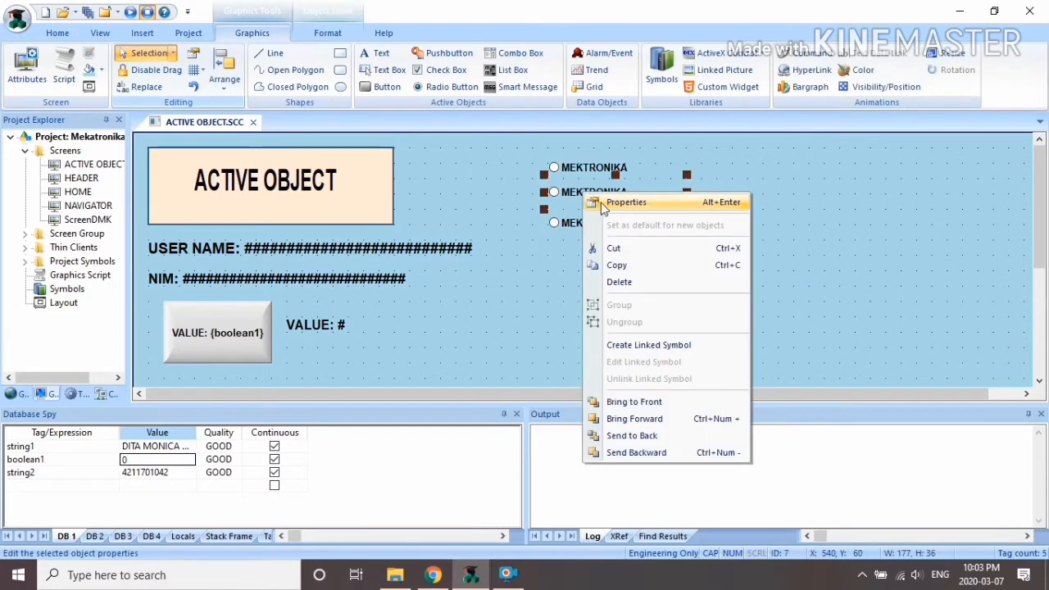
left_click(619, 202)
left_click_drag(359, 274, 223, 270)
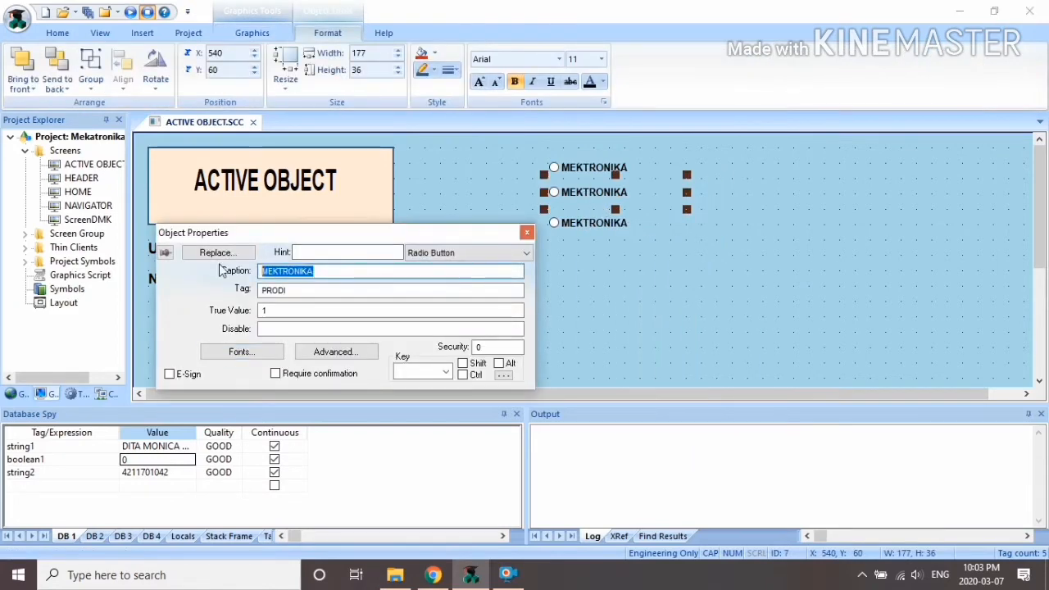
type("ELEKTRONIKA")
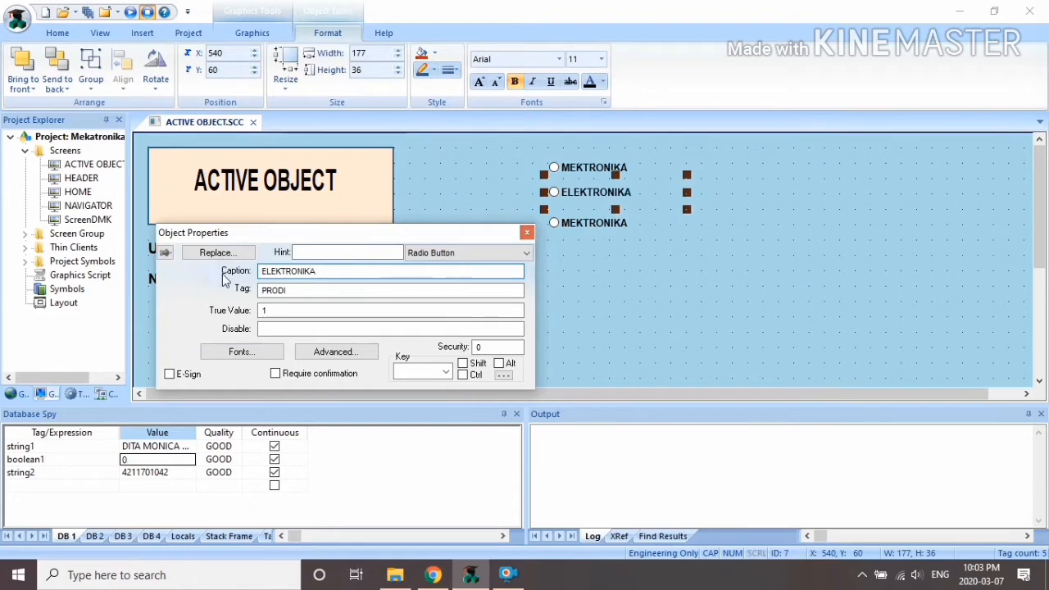
left_click(274, 310)
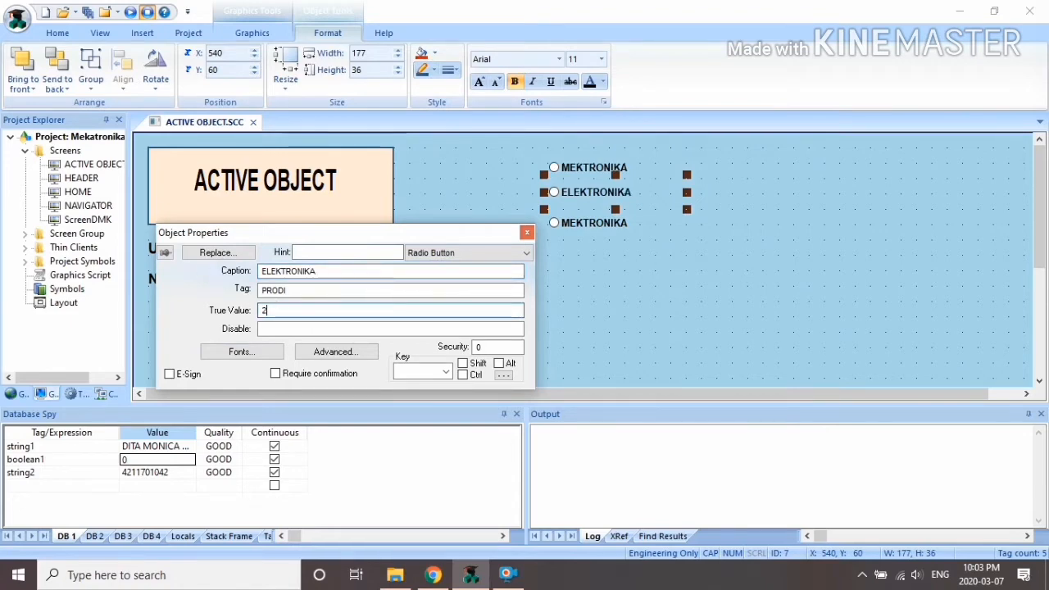
left_click(527, 232)
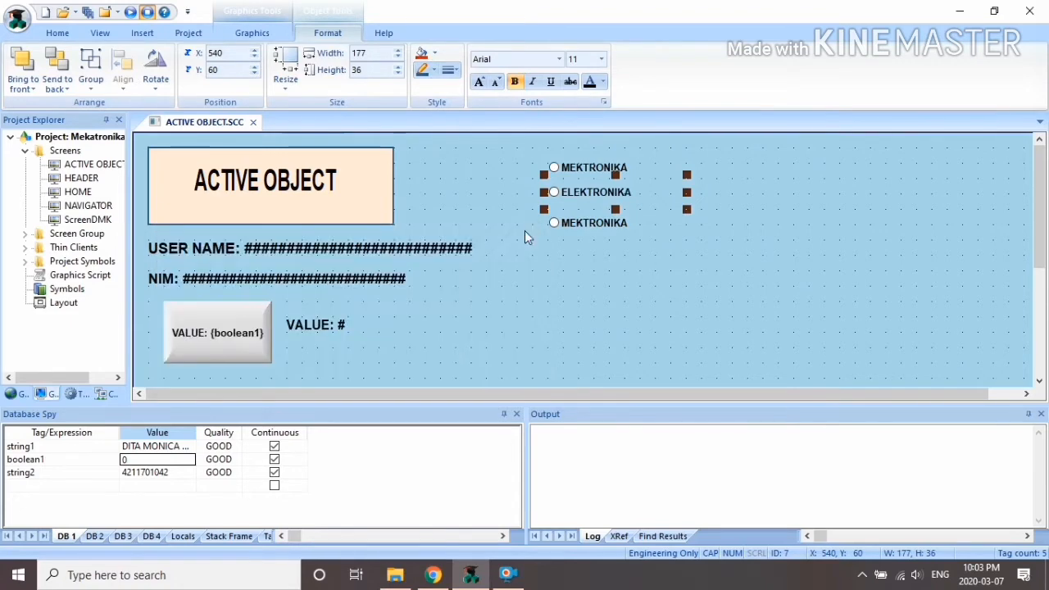
Step: Change the third radio button's caption to ROBOTIKA with true value 3
left_click(599, 220)
right_click(599, 220)
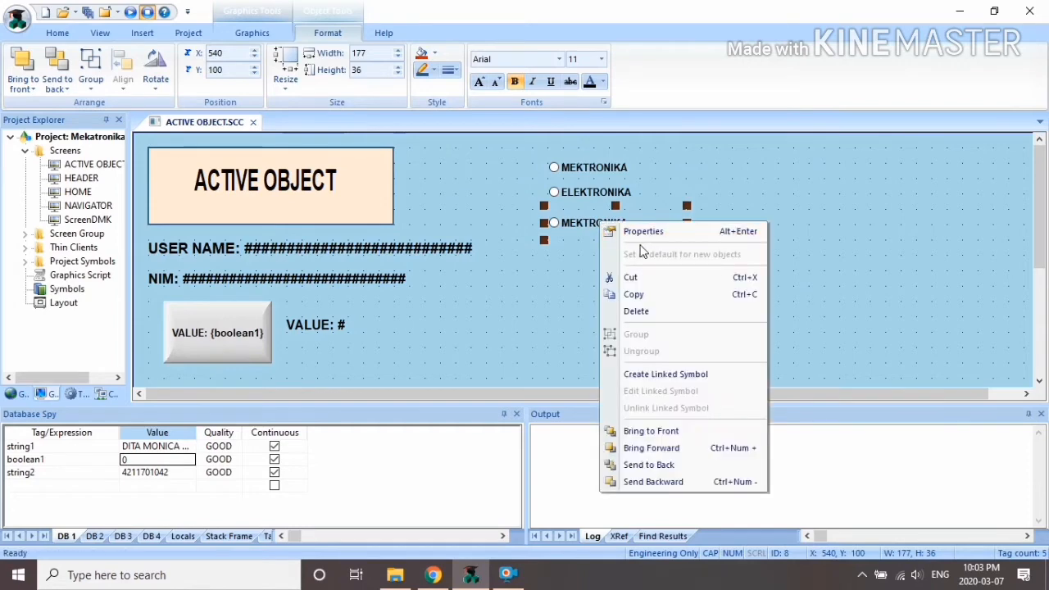
left_click(635, 229)
double_click(312, 276)
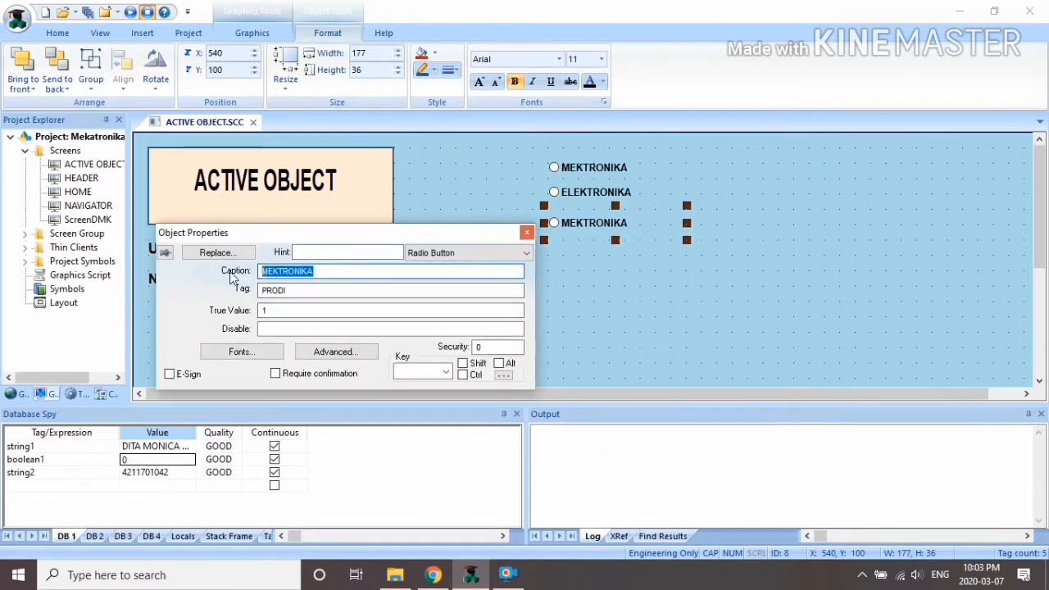
type("ROBOTI")
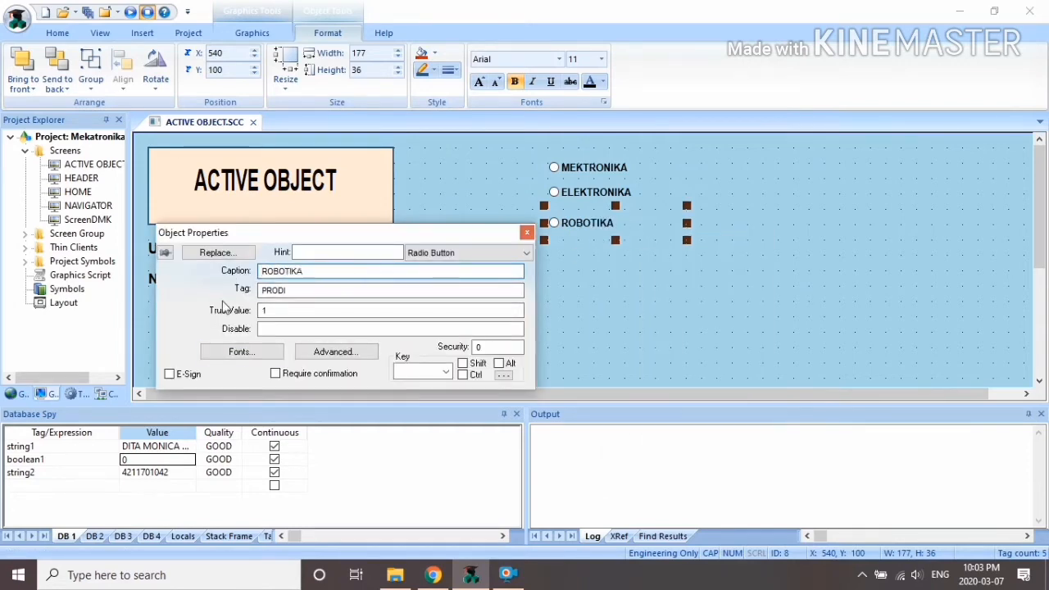
left_click(288, 309)
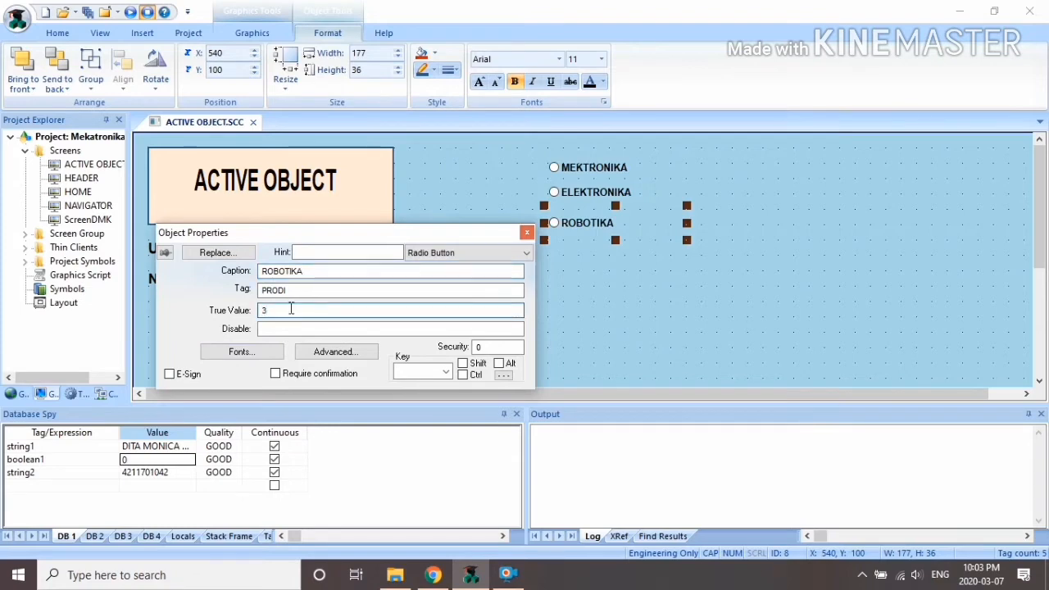
left_click(527, 232)
left_click(657, 262)
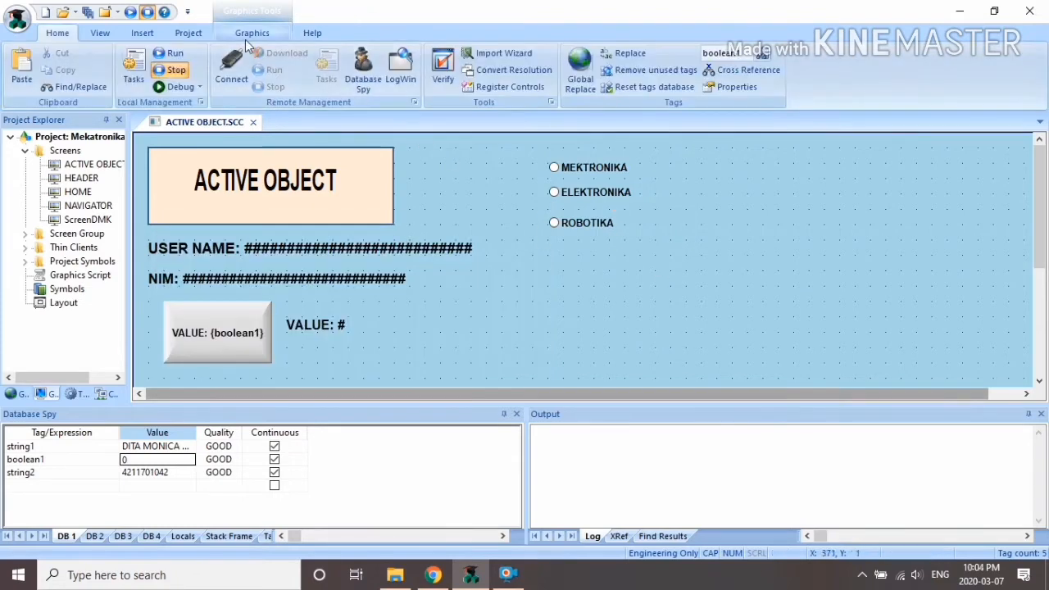
Step: Draw a light olive-filled rectangle below the ROBOTIKA radio button and make it taller
left_click(247, 36)
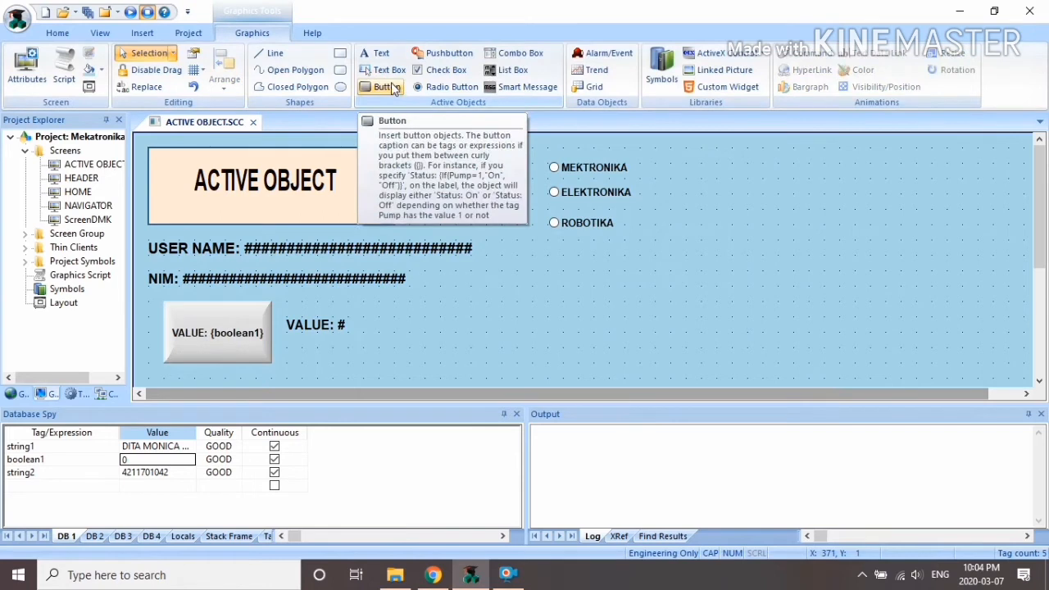
left_click(340, 53)
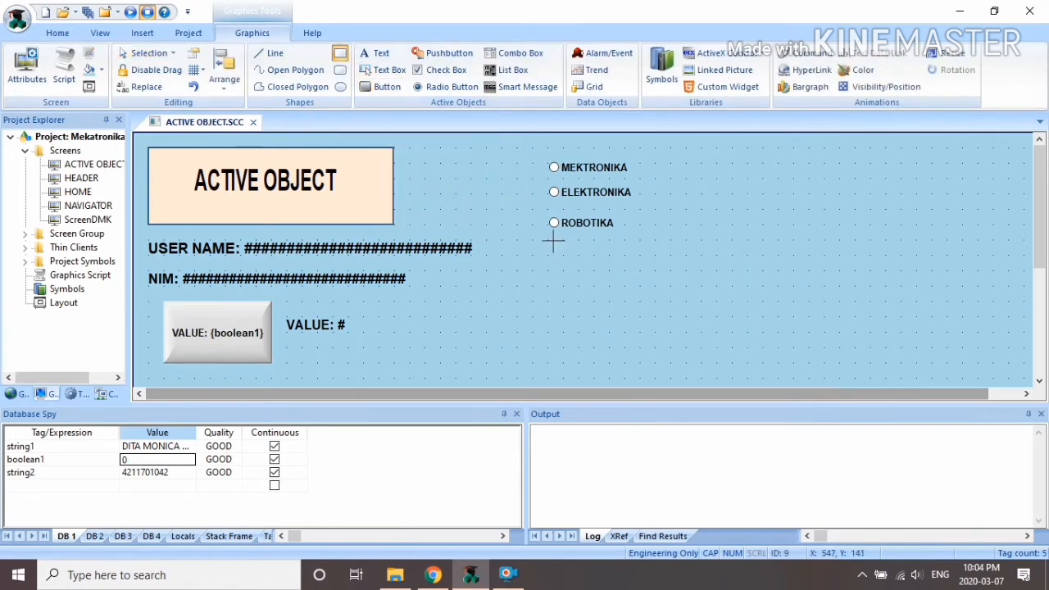
left_click_drag(554, 240, 645, 275)
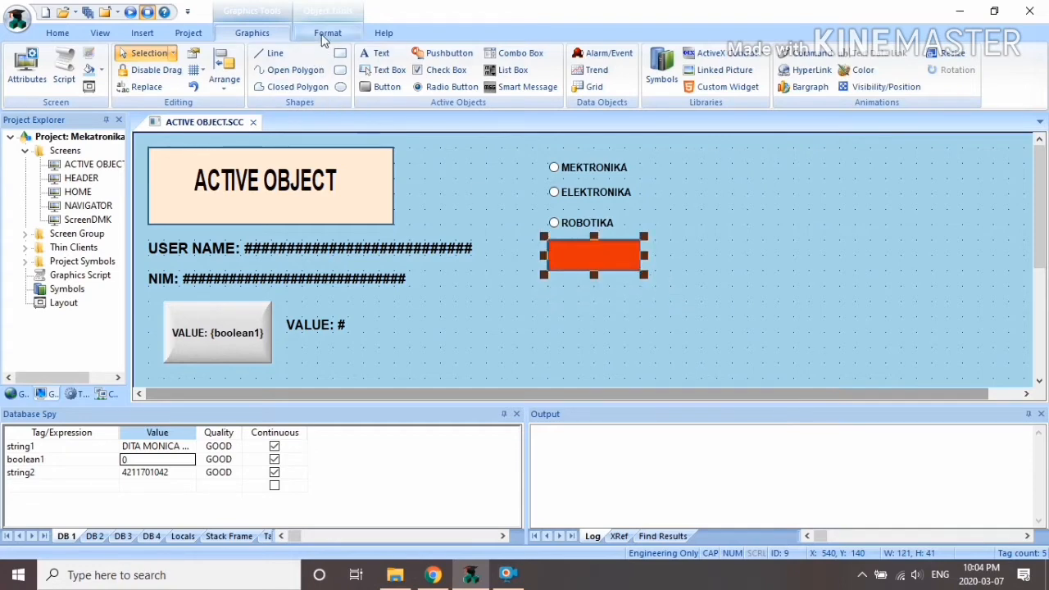
left_click(327, 32)
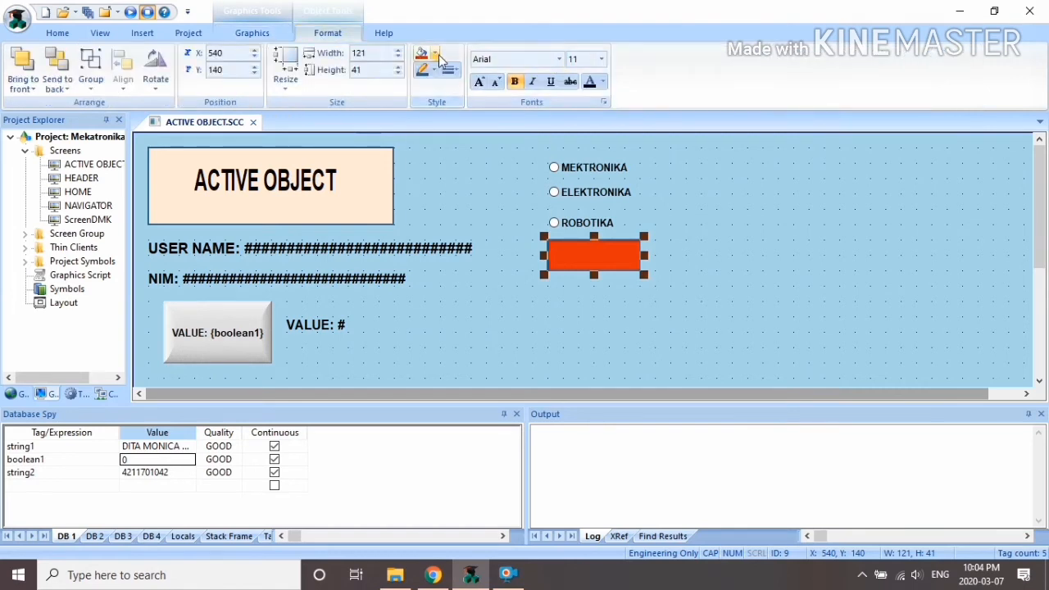
left_click(435, 53)
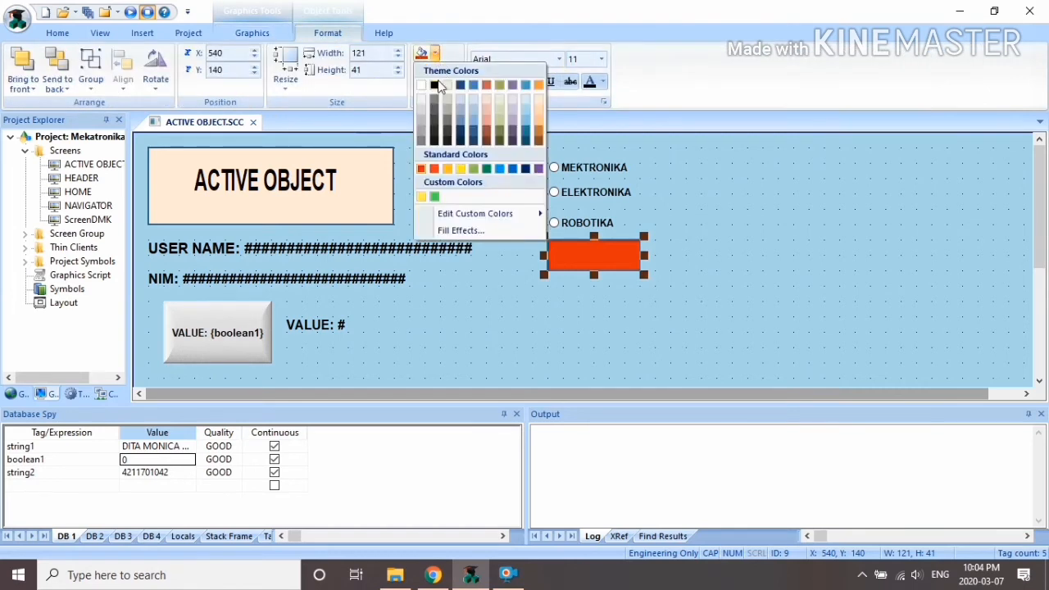
left_click(499, 111)
left_click_drag(644, 274, 644, 287)
left_click(684, 188)
left_click_drag(533, 140, 471, 177)
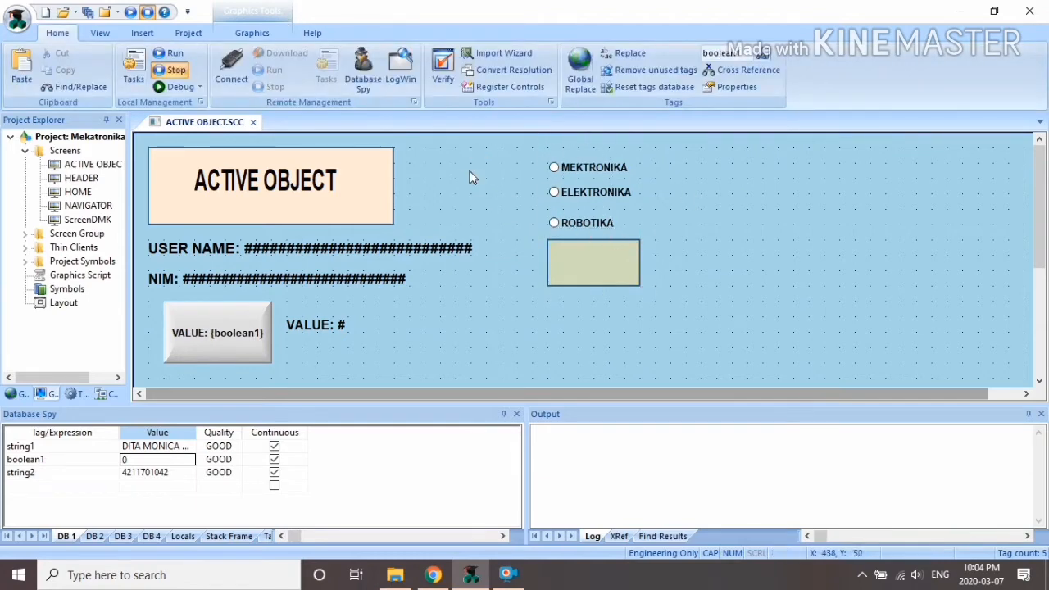
Step: Caption the rectangle MEKATRONIKA and resize it to height 41
double_click(584, 258)
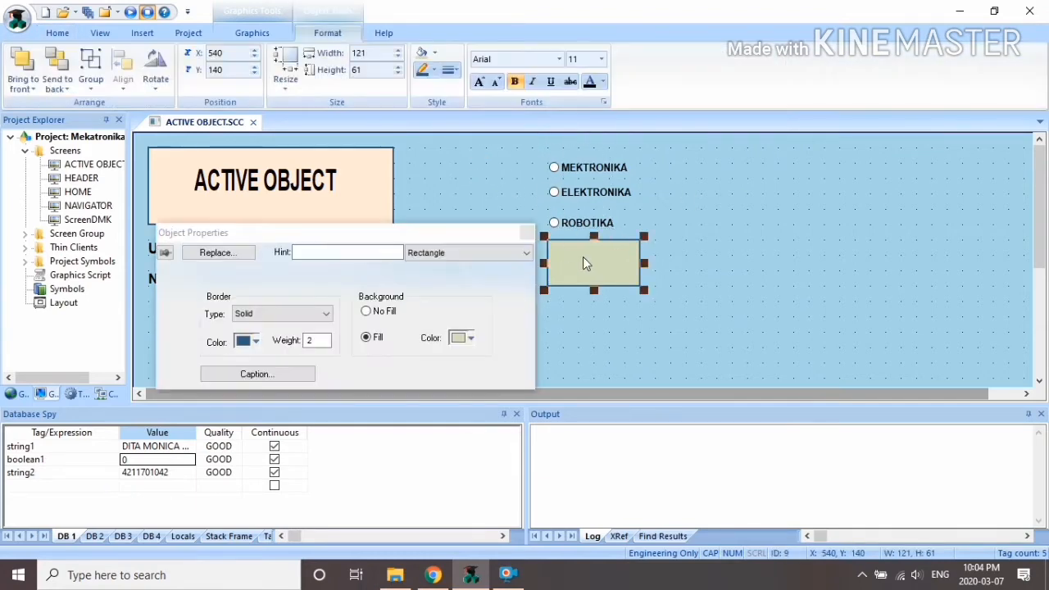
left_click(281, 374)
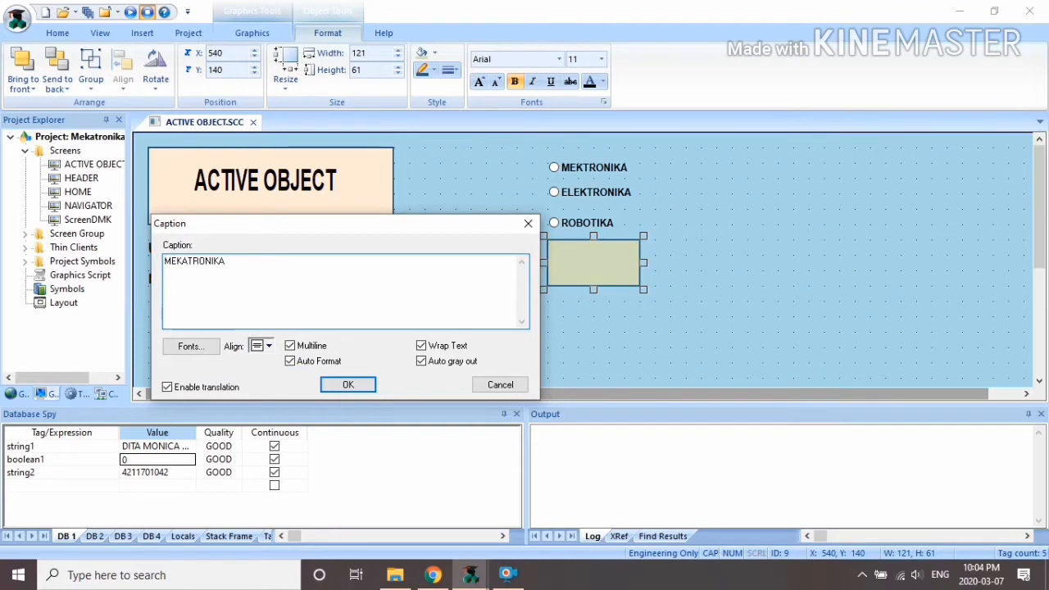
left_click(347, 384)
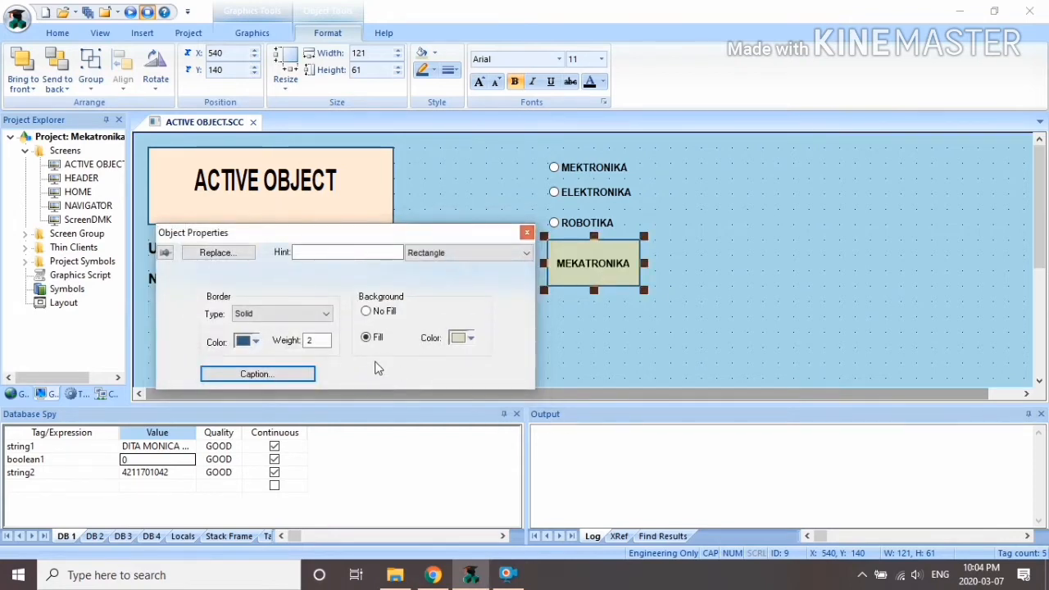
left_click(527, 233)
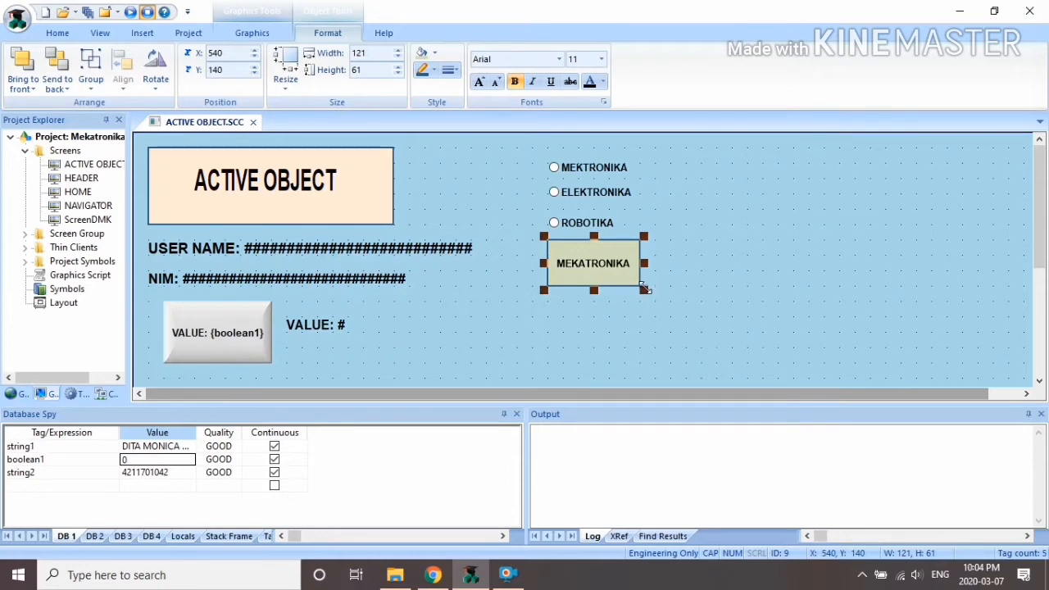
left_click_drag(644, 288, 632, 365)
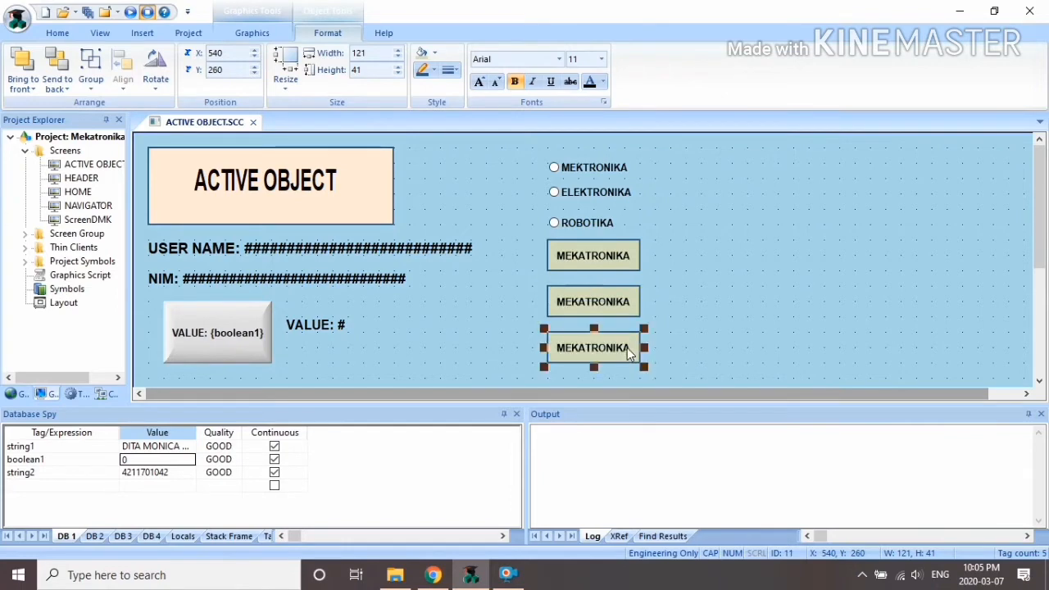
Step: Select the middle MEKATRONIKA rectangle and start retyping its caption as ELEKTRONIKA
left_click(670, 283)
left_click(595, 315)
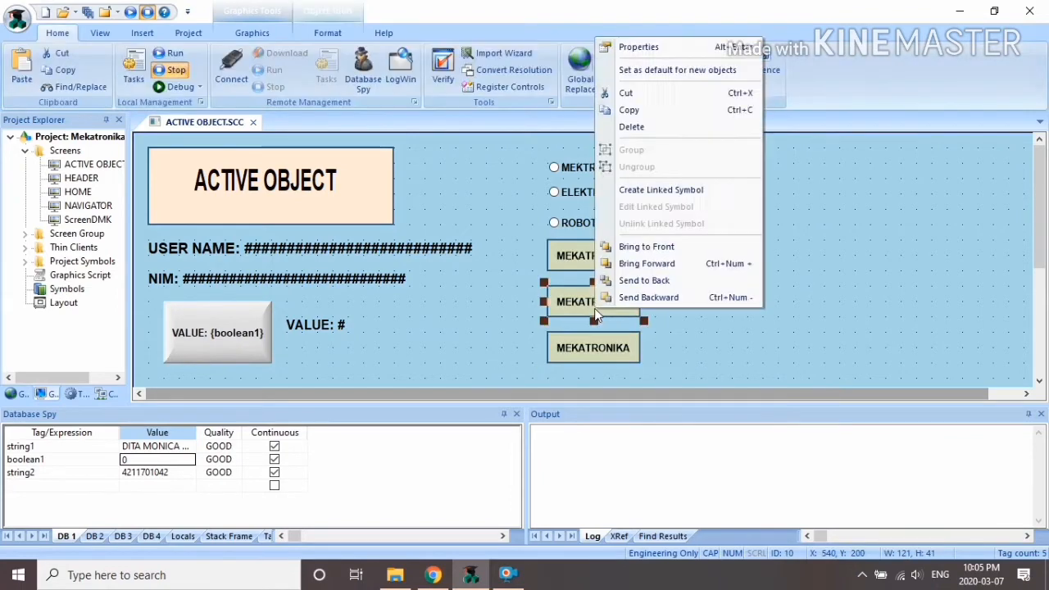
left_click(625, 48)
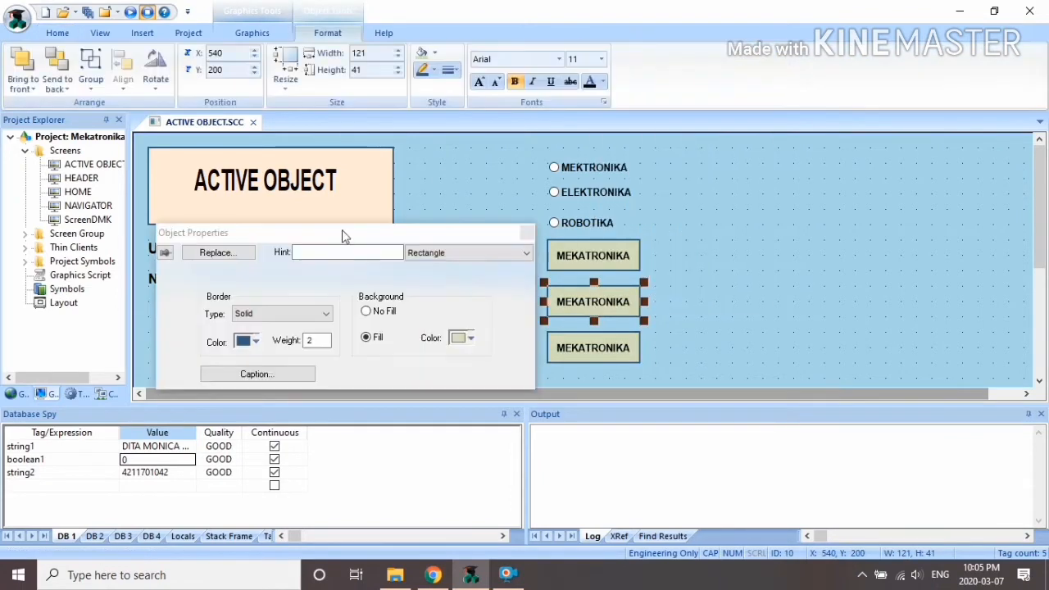
left_click(279, 375)
type("ELEKTRONIKA")
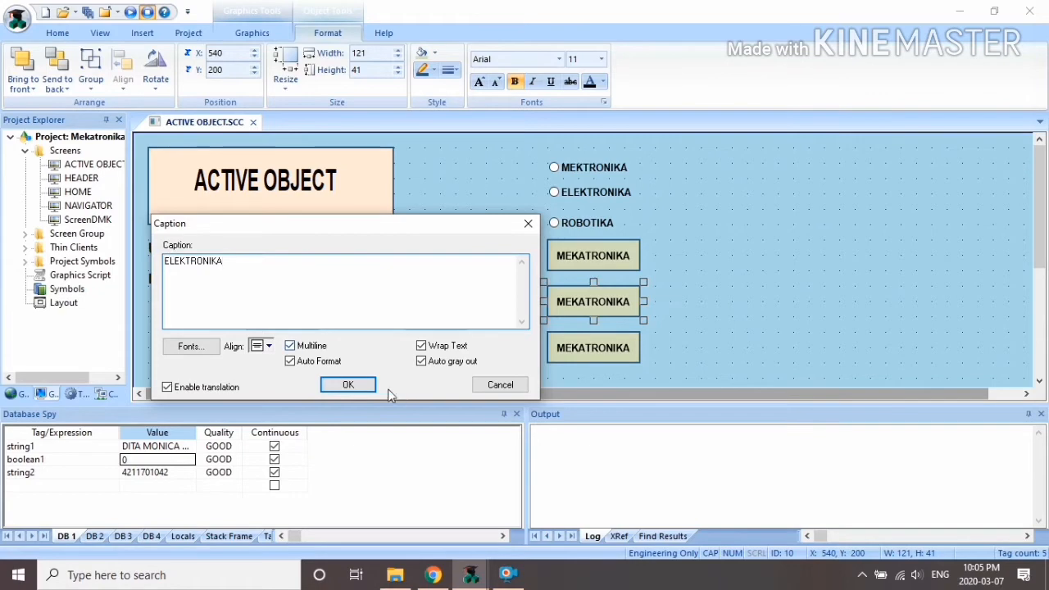
Step: Confirm the ELEKTRONIKA caption, then caption the third button ROBOTIKA
left_click(349, 385)
left_click(526, 233)
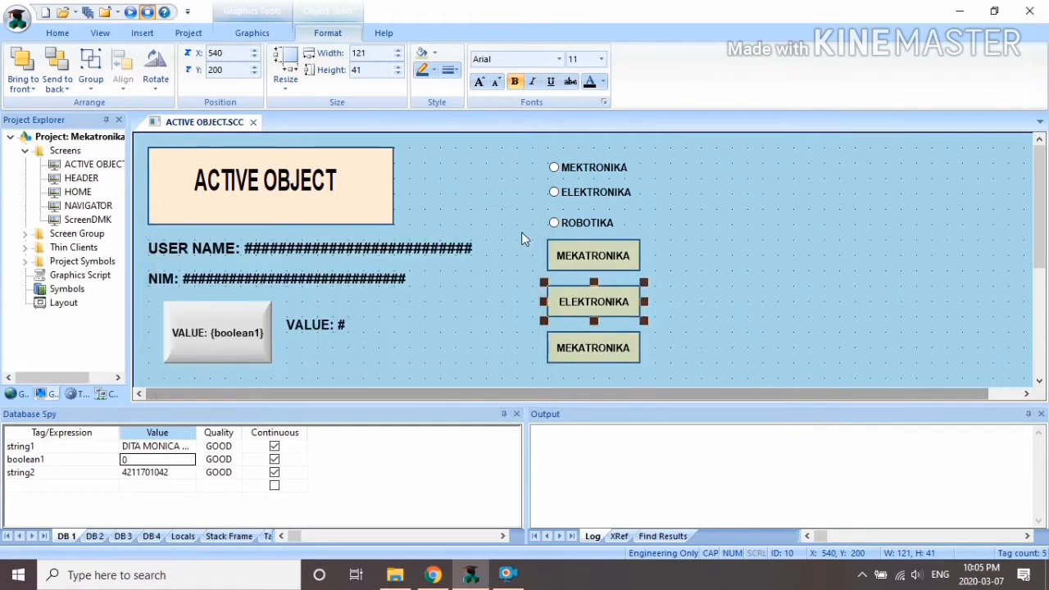
left_click(578, 348)
right_click(578, 348)
left_click(637, 82)
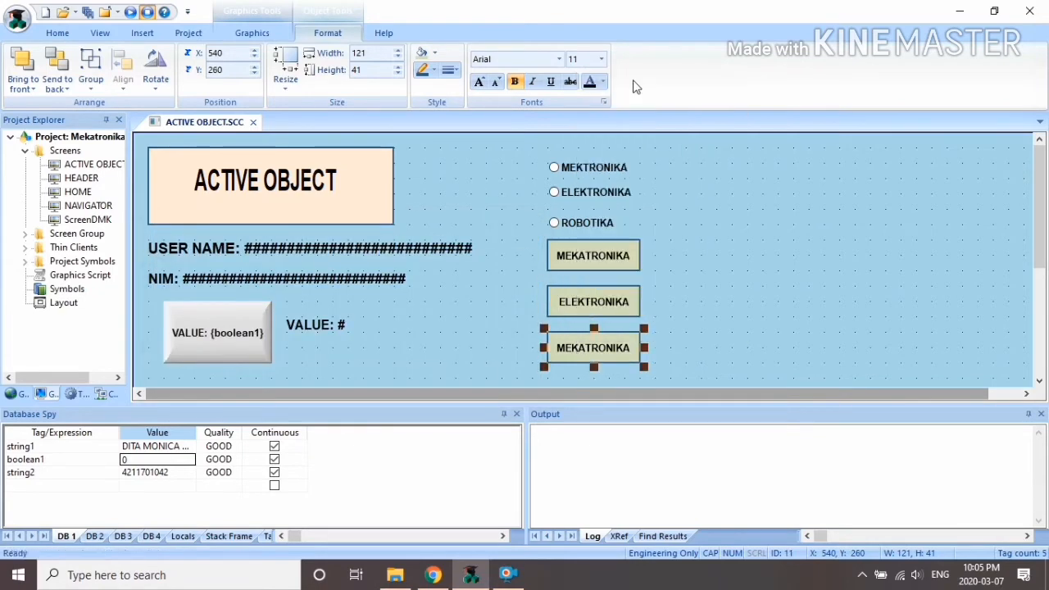
left_click(254, 376)
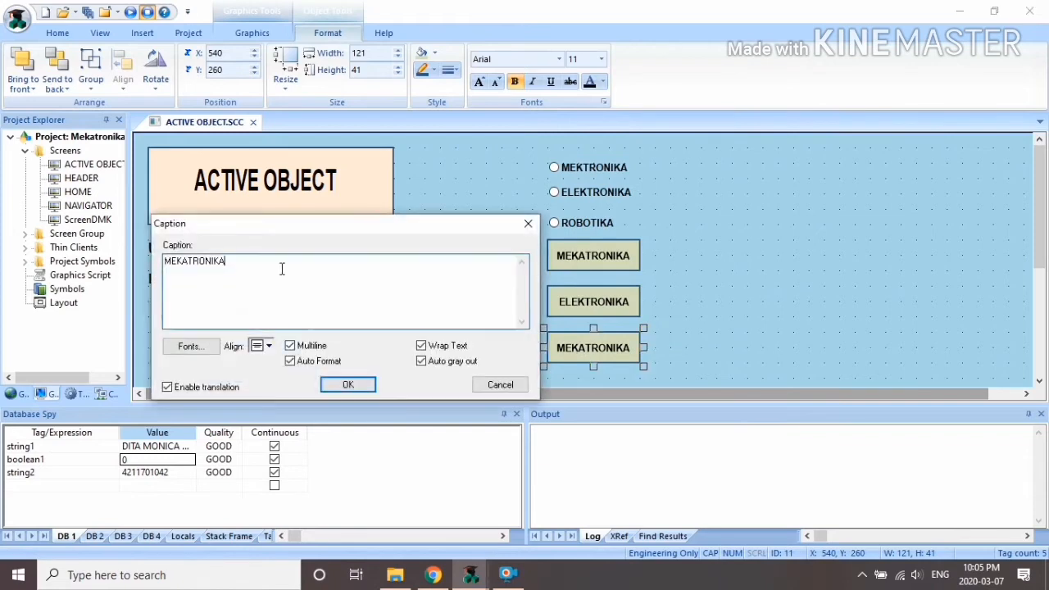
type("ROBOTIKA")
left_click(346, 386)
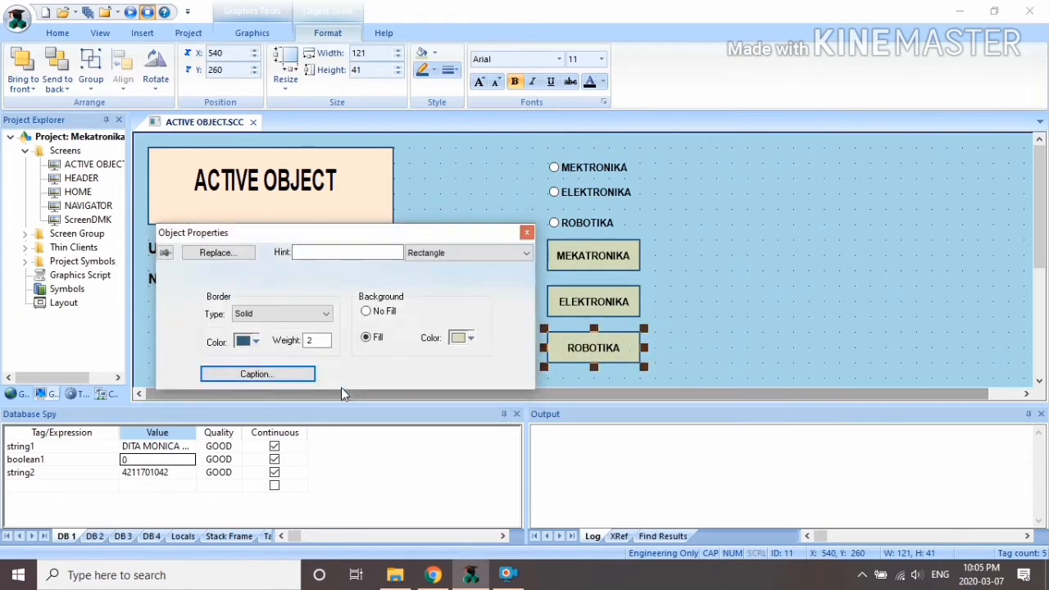
left_click(530, 233)
left_click(730, 219)
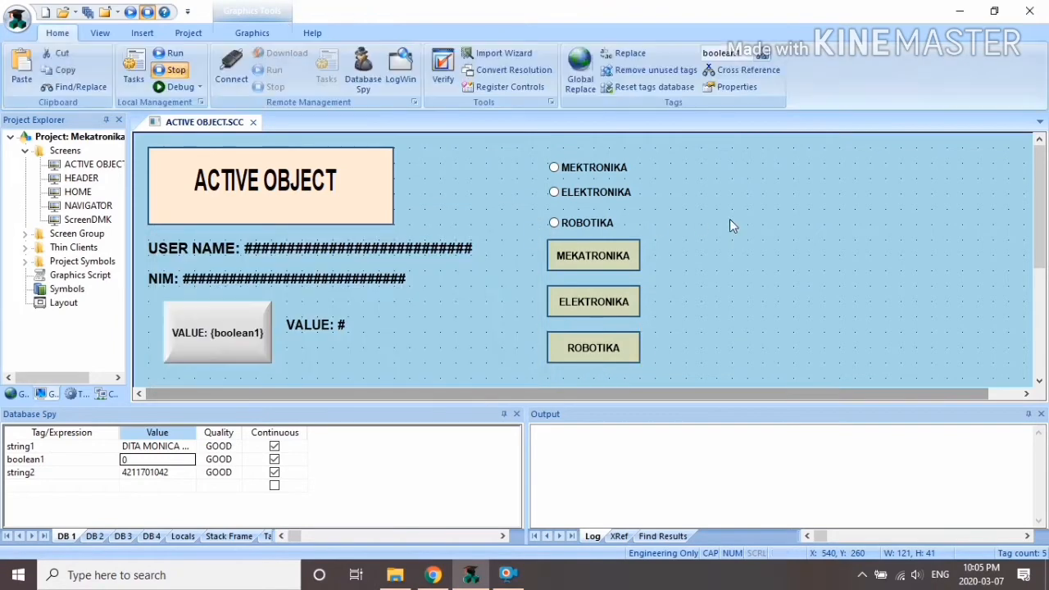
Step: Add a visibility animation to MEKATRONIKA driven by the integer tag PRODI
left_click(620, 274)
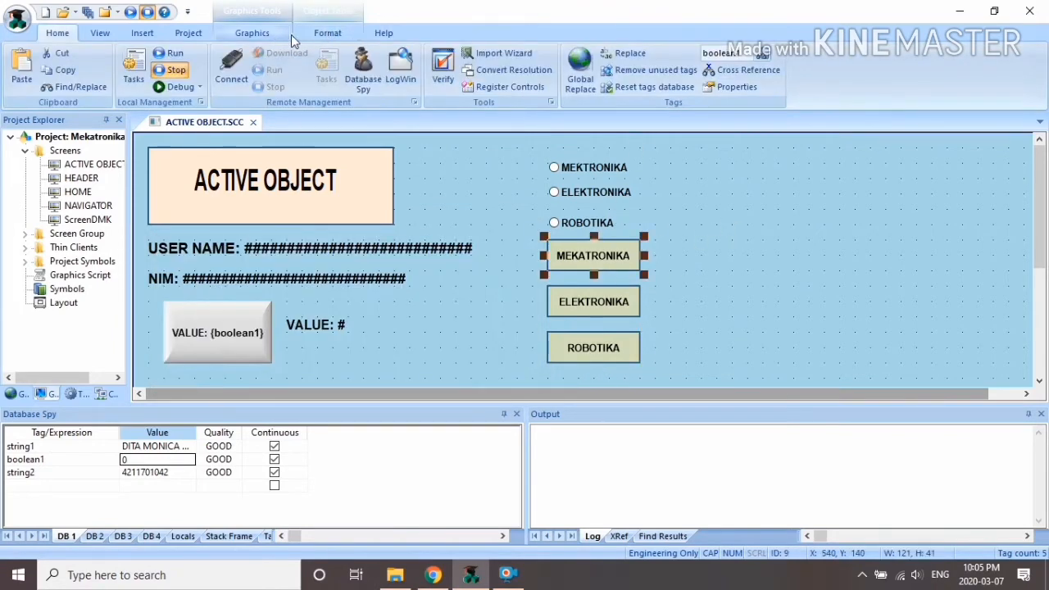
left_click(279, 33)
left_click(874, 89)
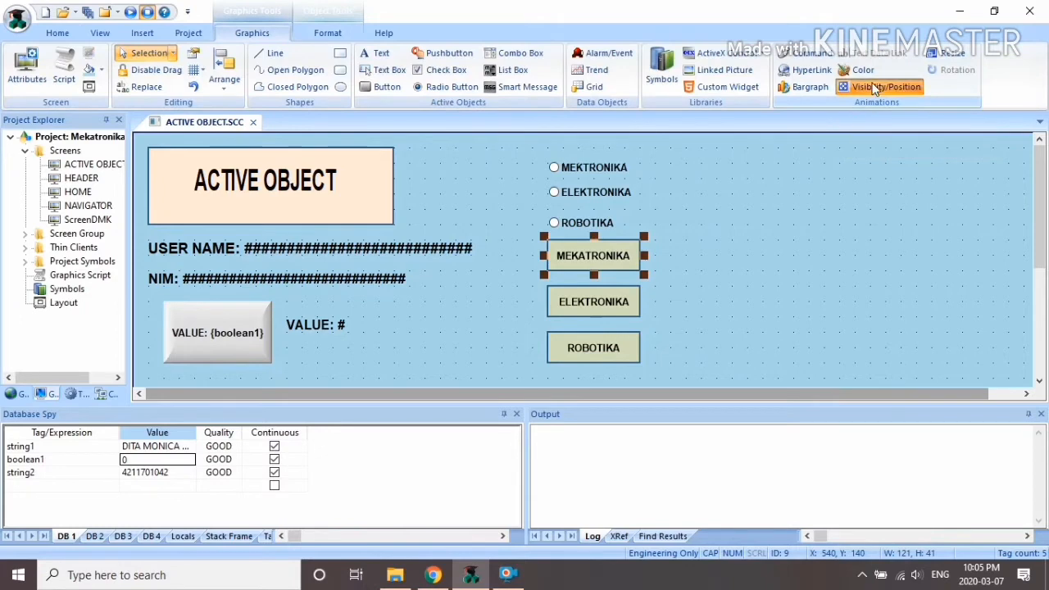
double_click(609, 256)
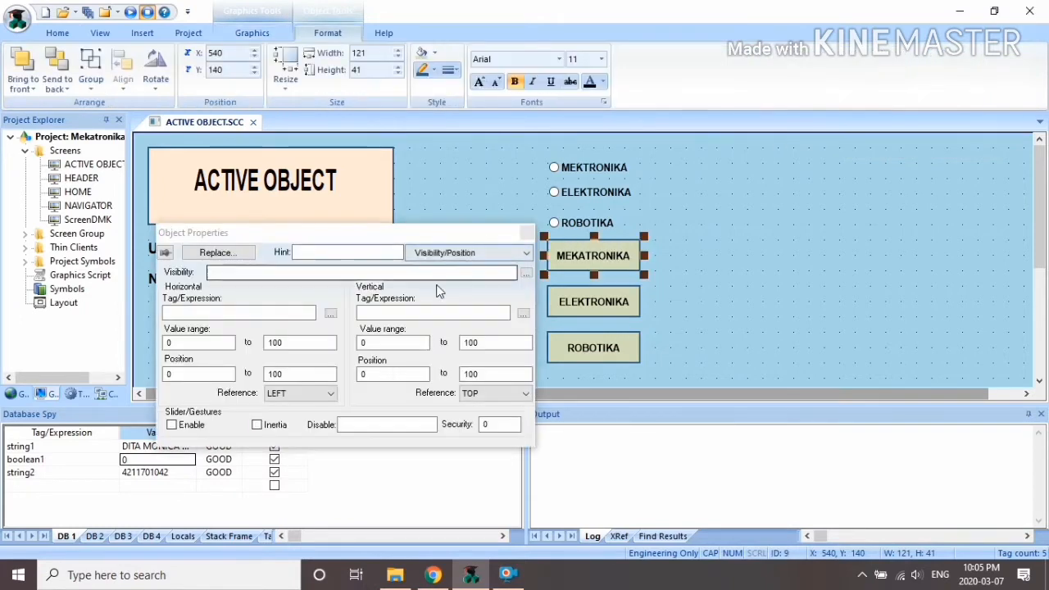
left_click(525, 273)
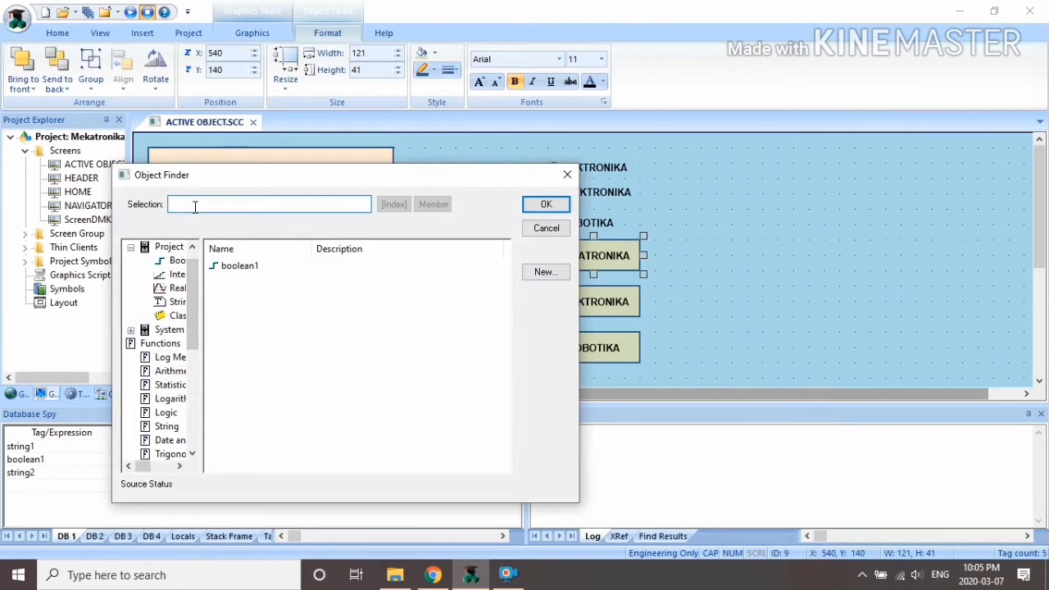
left_click(175, 274)
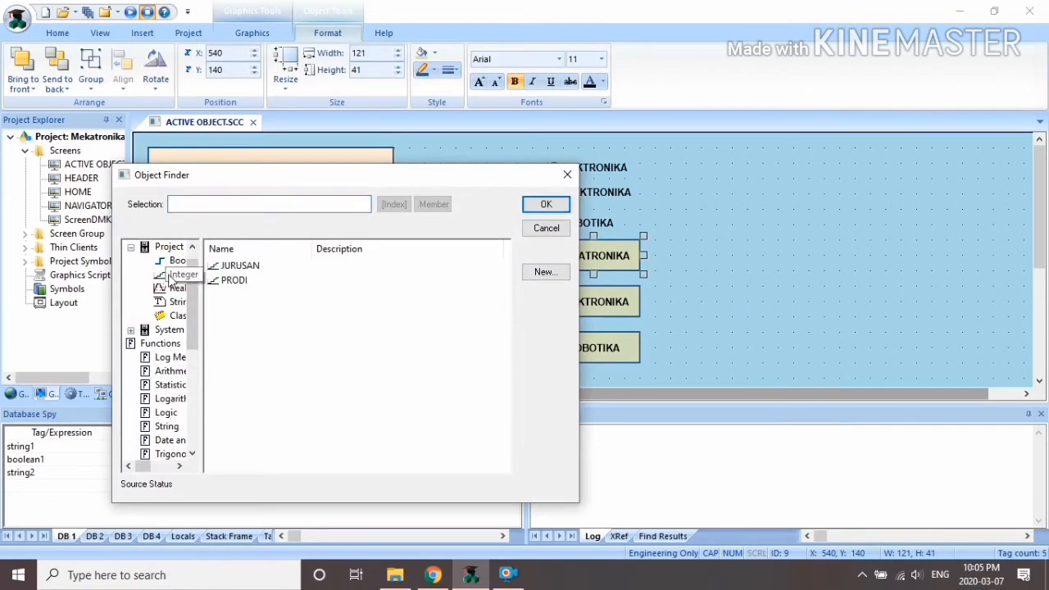
left_click(261, 279)
left_click(546, 204)
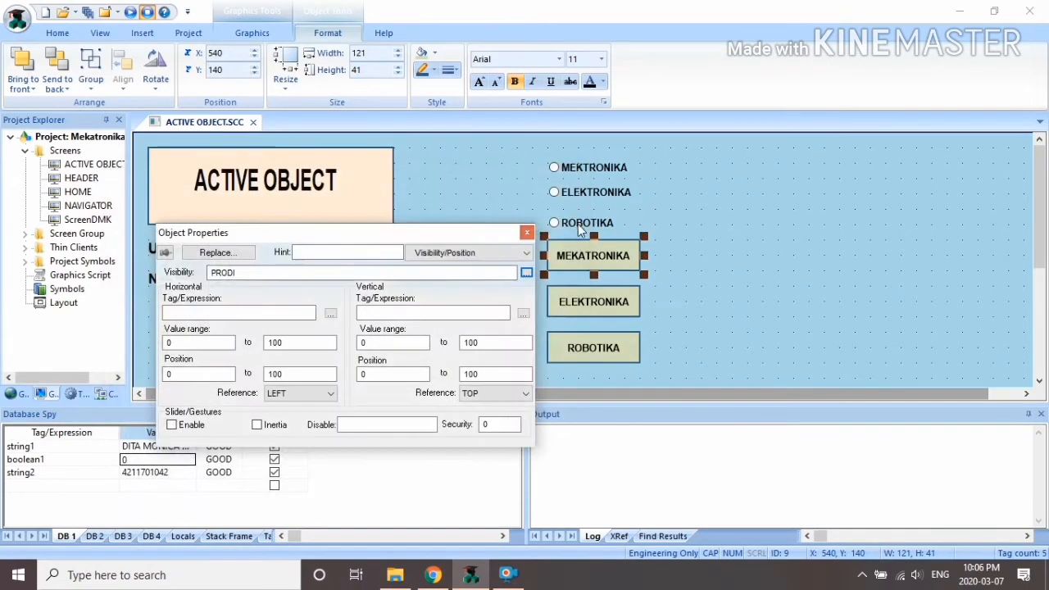
Step: Add a visibility animation to ELEKTRONIKA driven by the PRODI tag
left_click(605, 300)
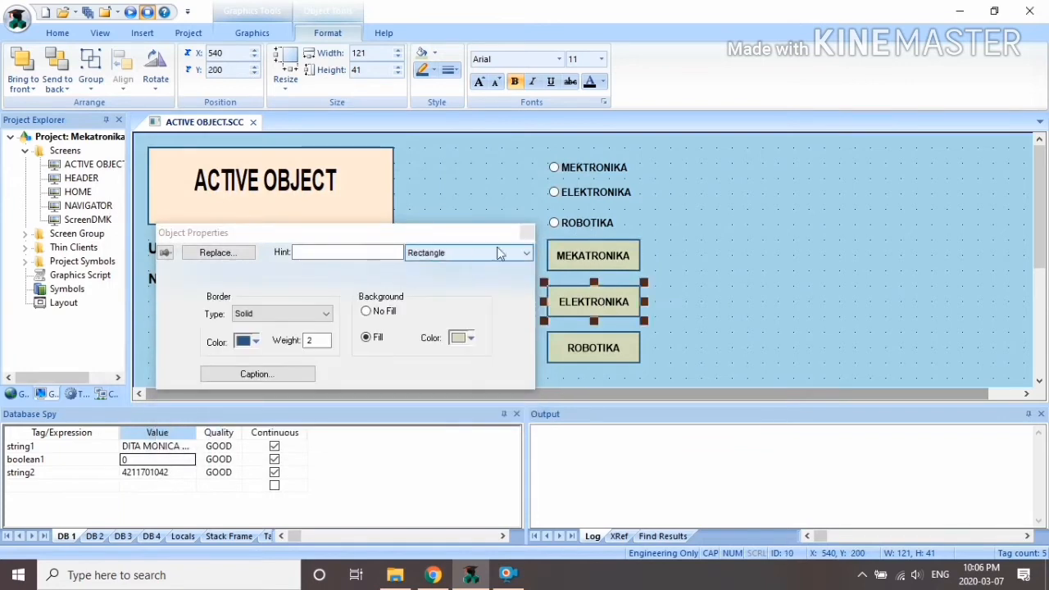
left_click(528, 233)
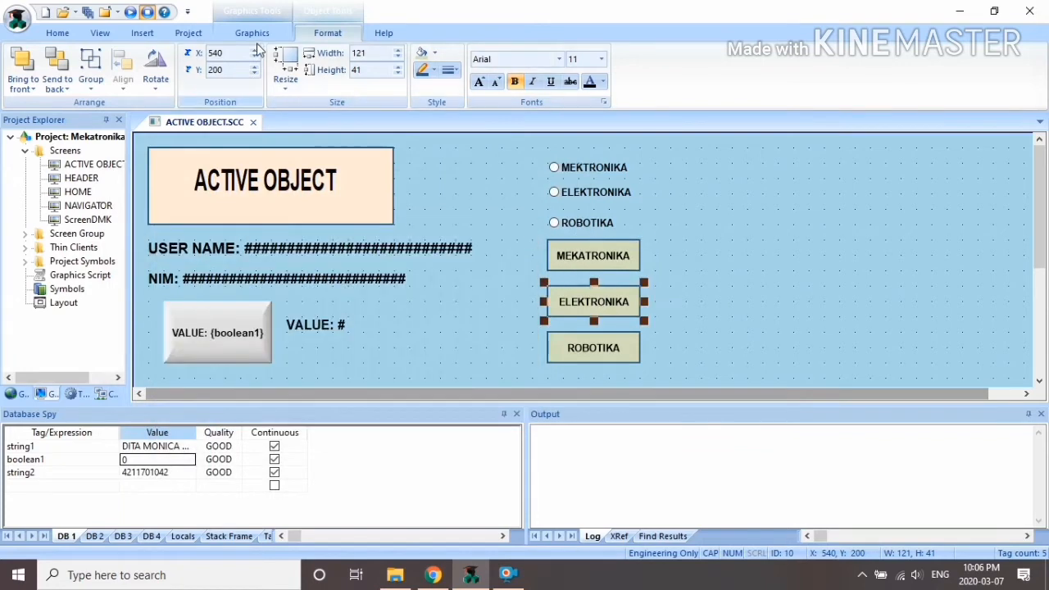
left_click(251, 32)
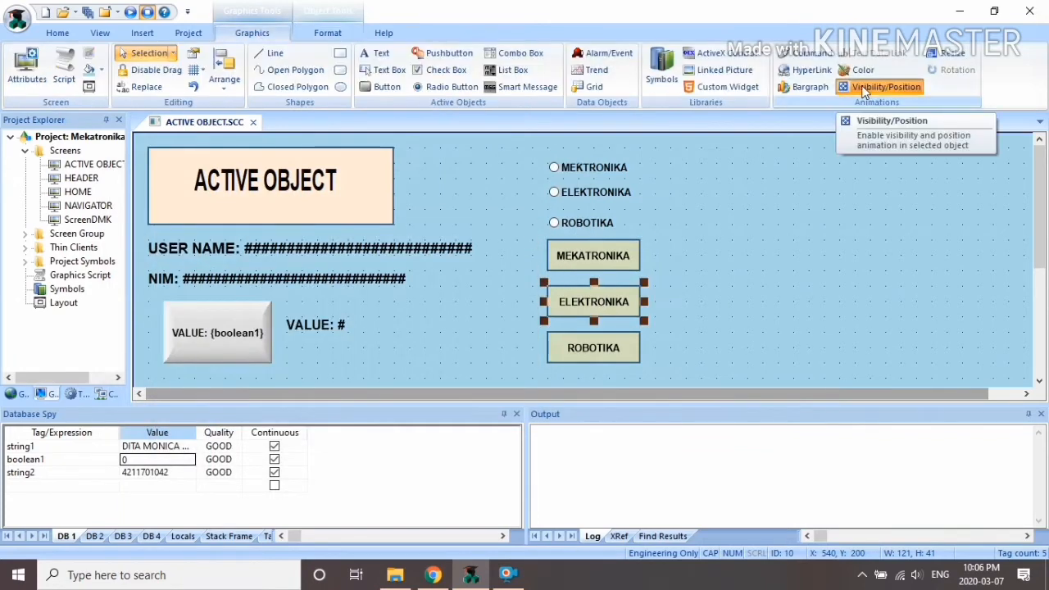
double_click(609, 296)
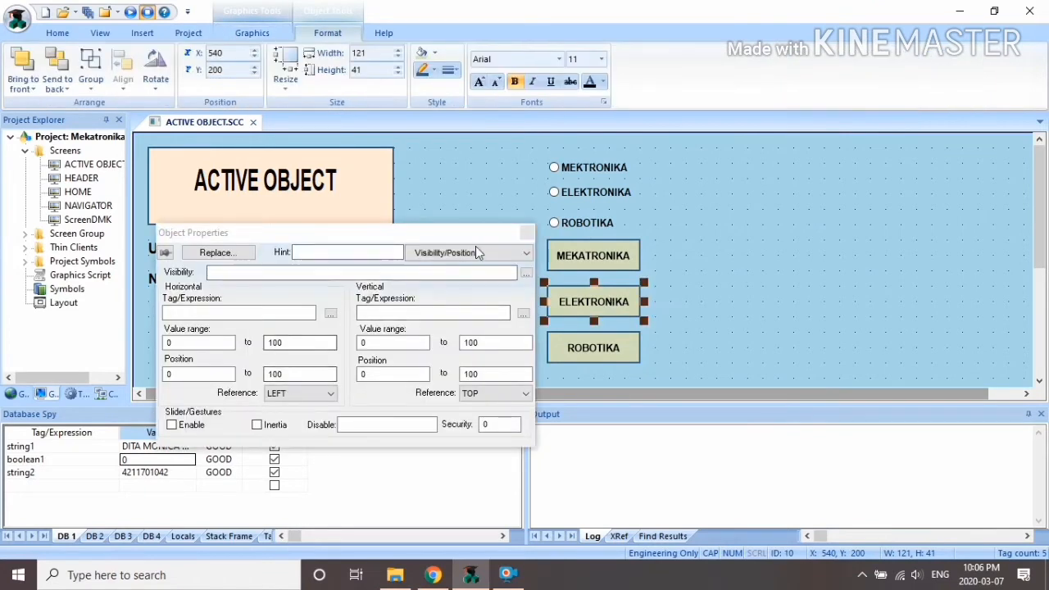
left_click(531, 271)
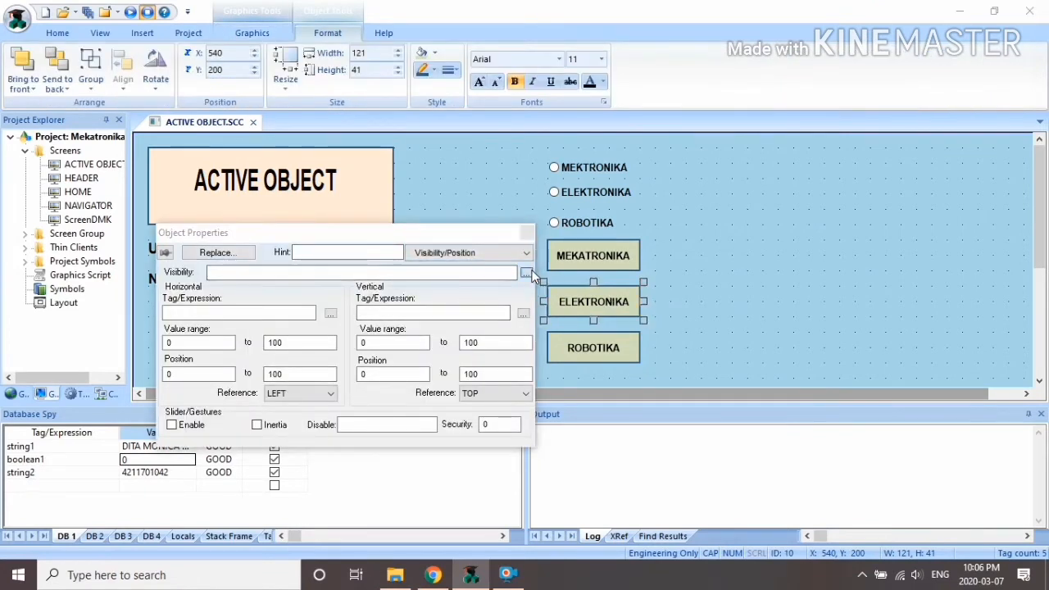
left_click(234, 280)
left_click(546, 205)
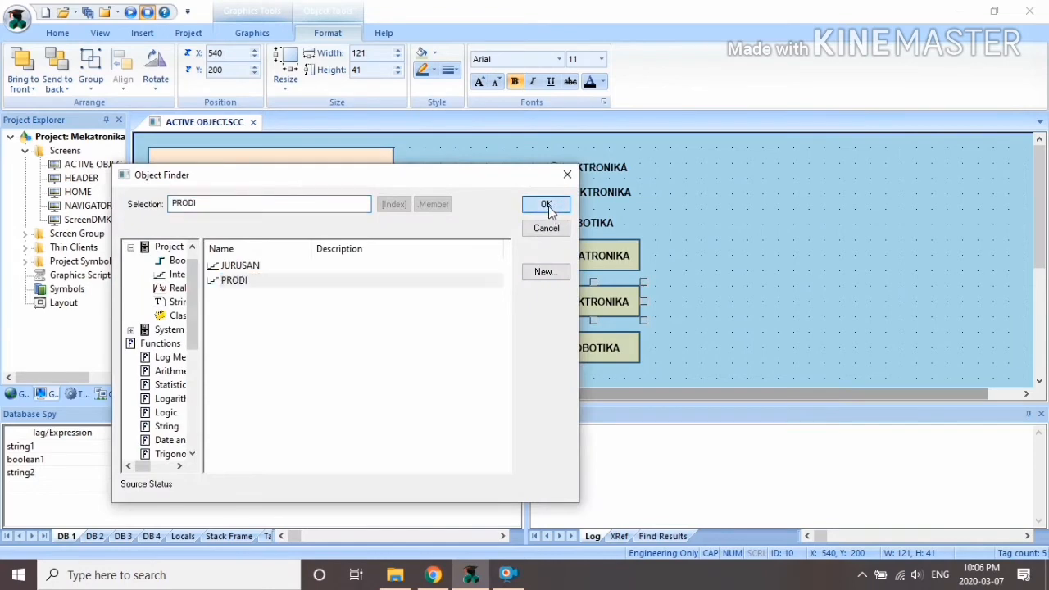
left_click(529, 230)
Step: Add a visibility animation to ROBOTIKA driven by the PRODI tag
left_click(616, 349)
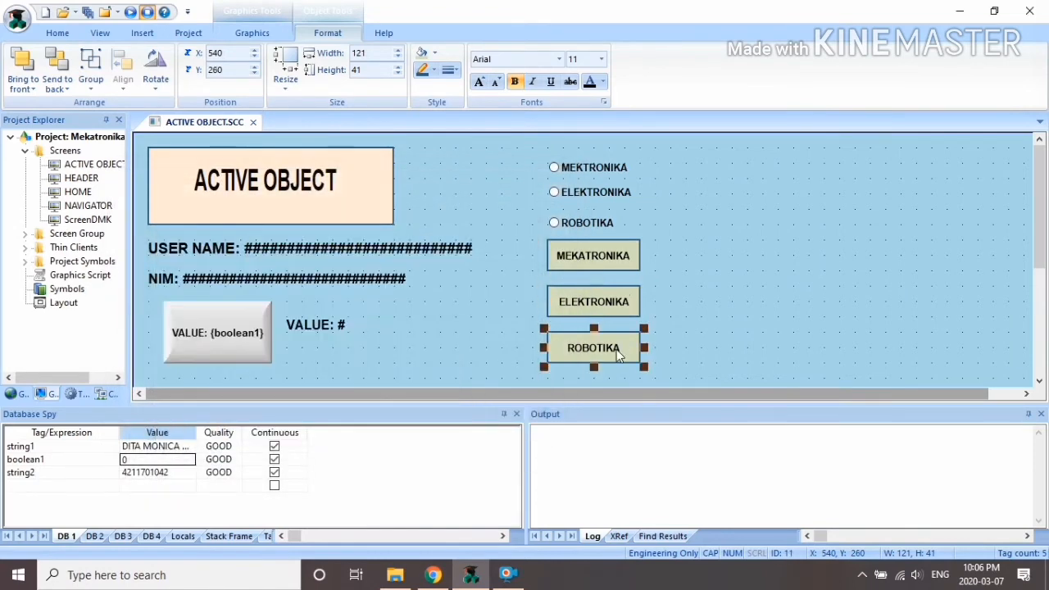
left_click(252, 33)
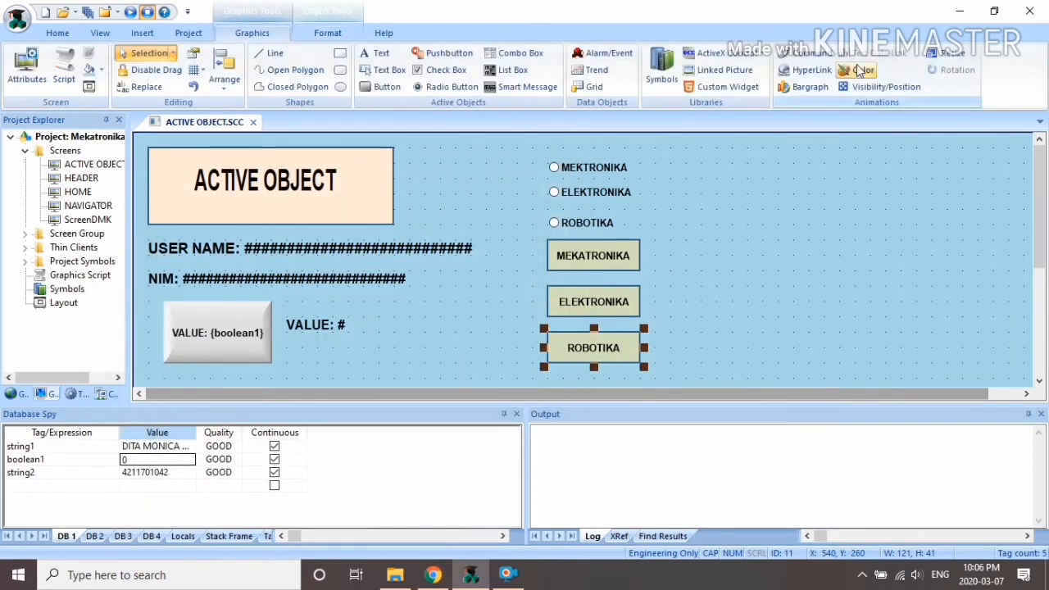
double_click(628, 347)
left_click(527, 275)
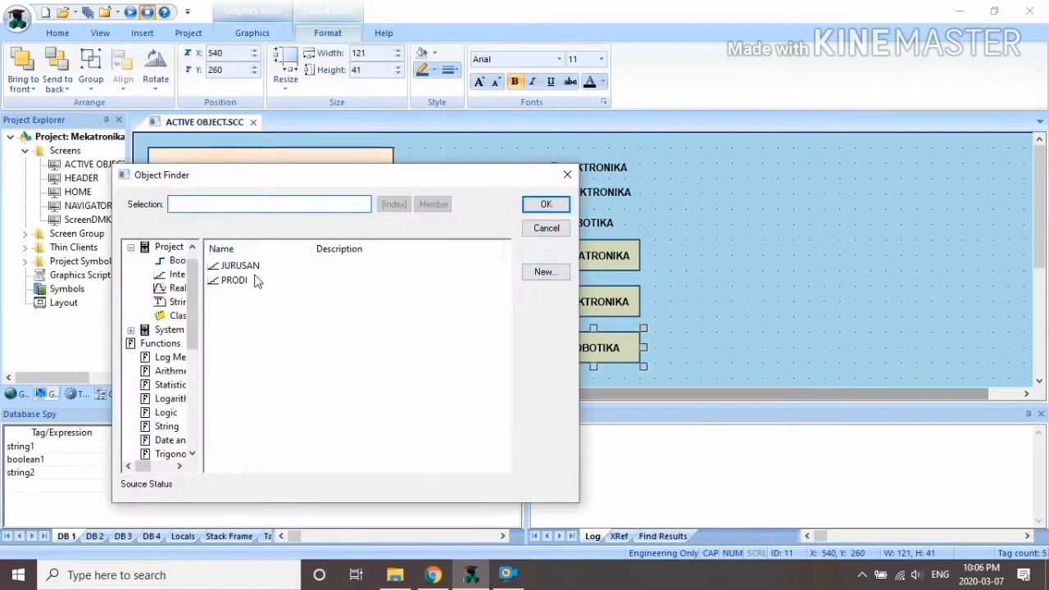
left_click(254, 280)
left_click(546, 204)
left_click(527, 229)
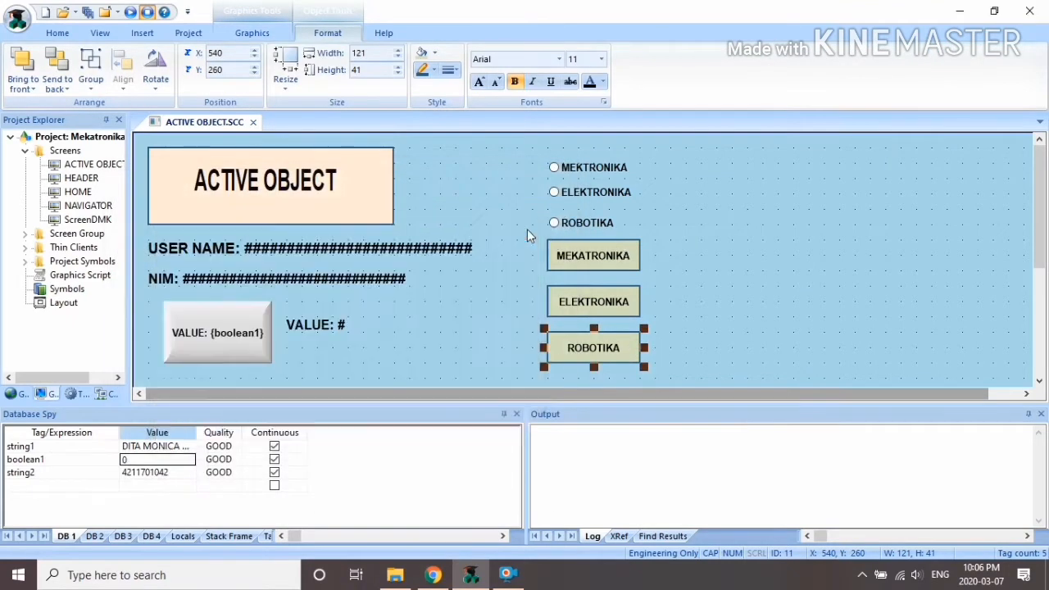
left_click(715, 262)
double_click(610, 301)
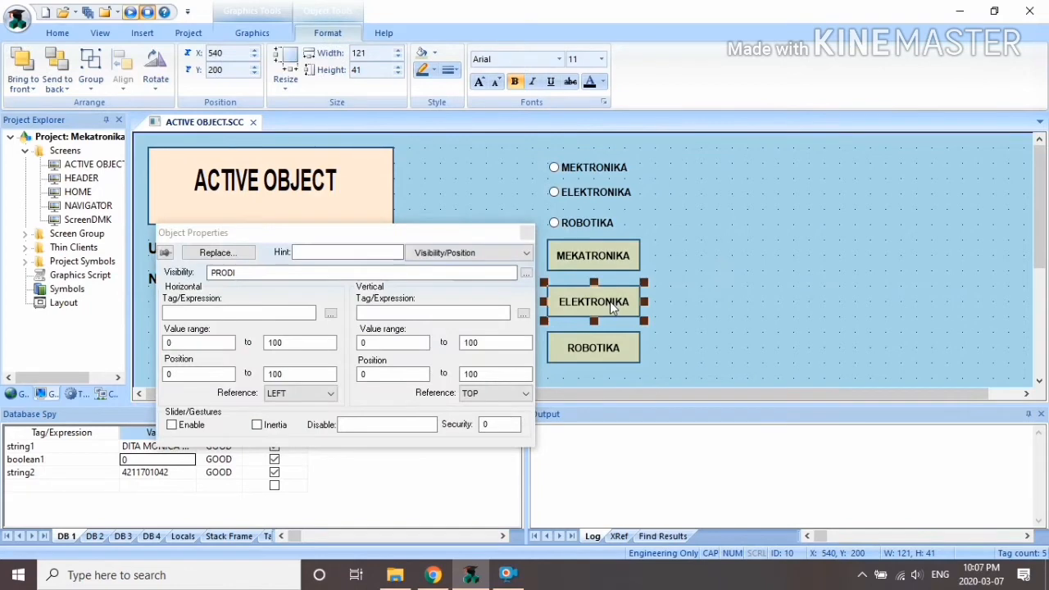
Step: Set visibility expressions PRODI=2 for ELEKTRONIKA, PRODI=3 for ROBOTIKA and PRODI=1 for MEKATRONIKA
left_click(321, 273)
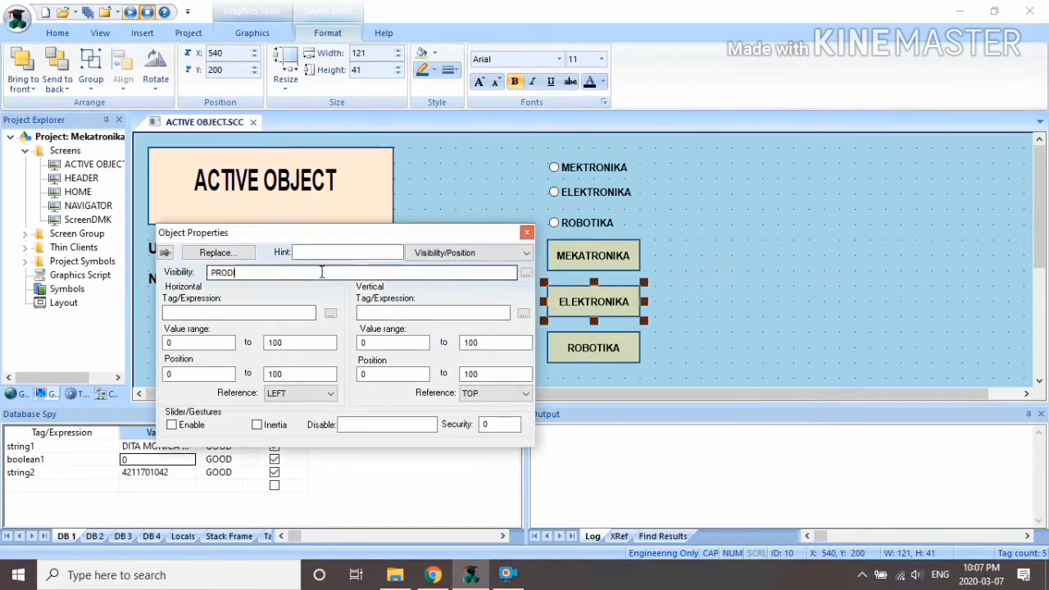
type("=")
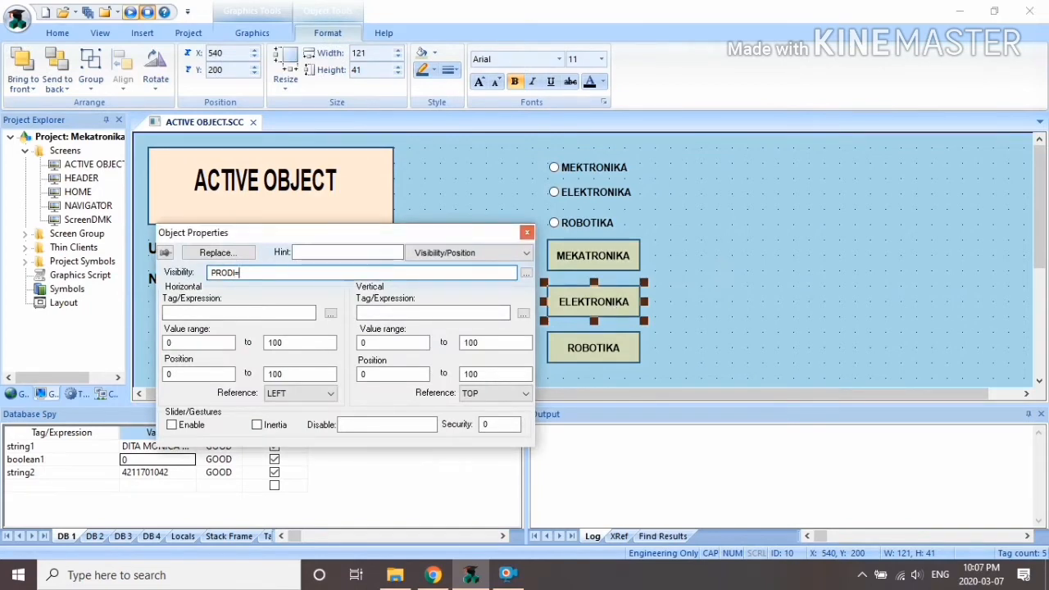
type("2")
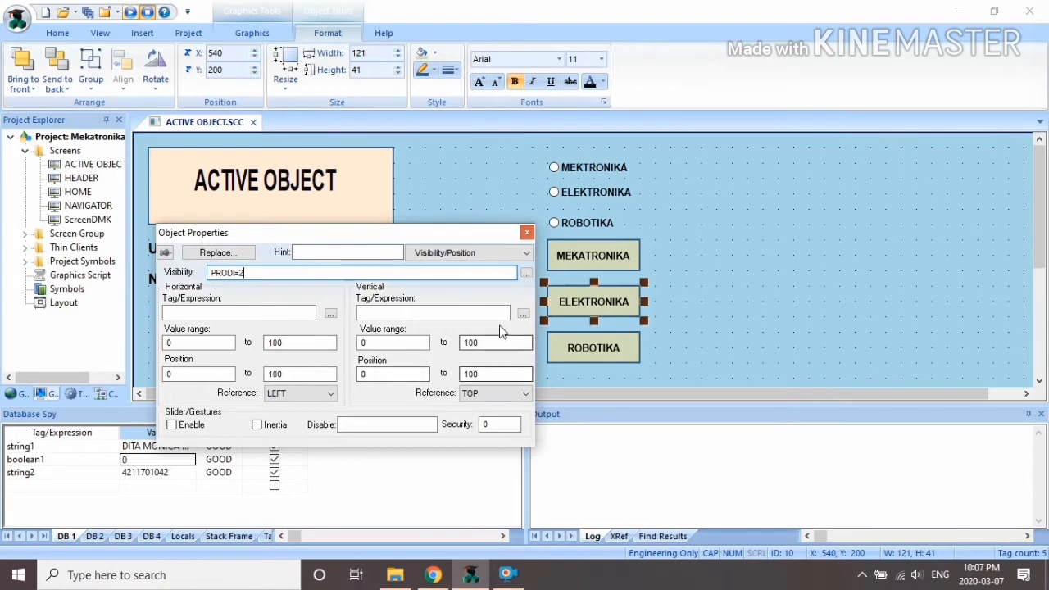
left_click(526, 233)
left_click(595, 346)
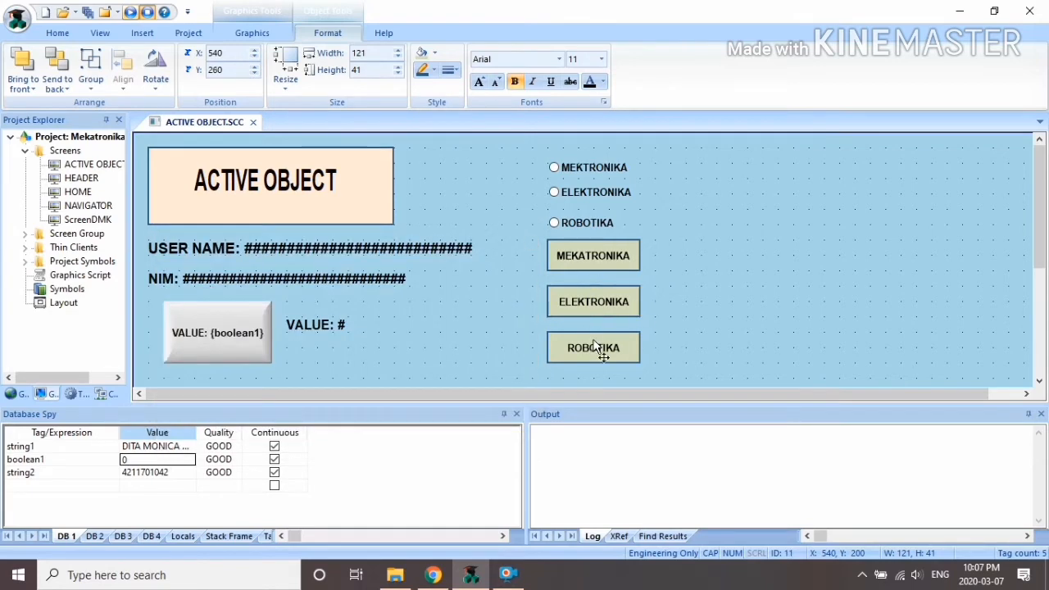
double_click(595, 345)
left_click(276, 273)
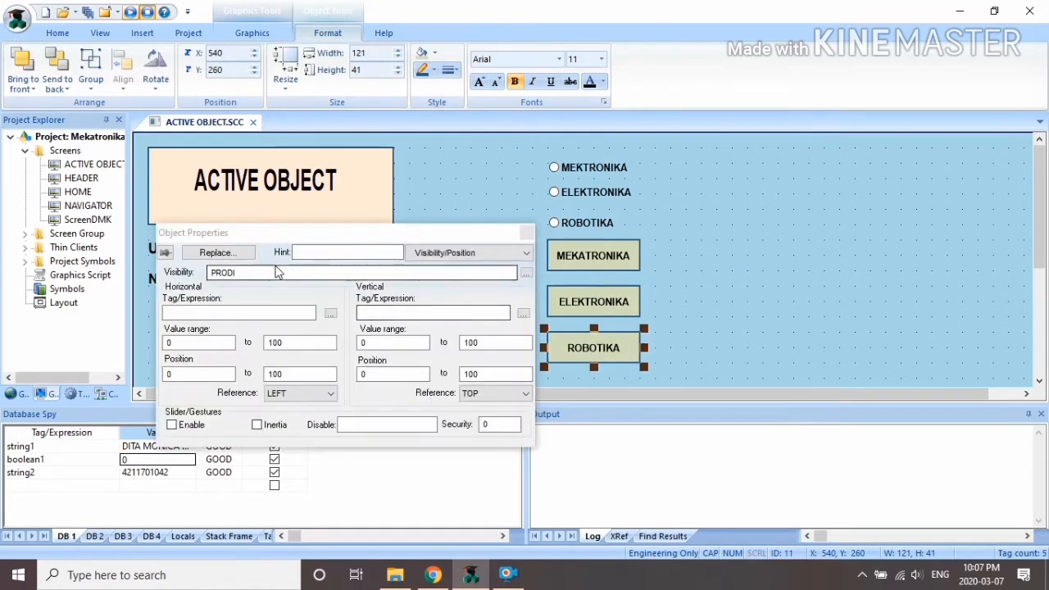
type("=3")
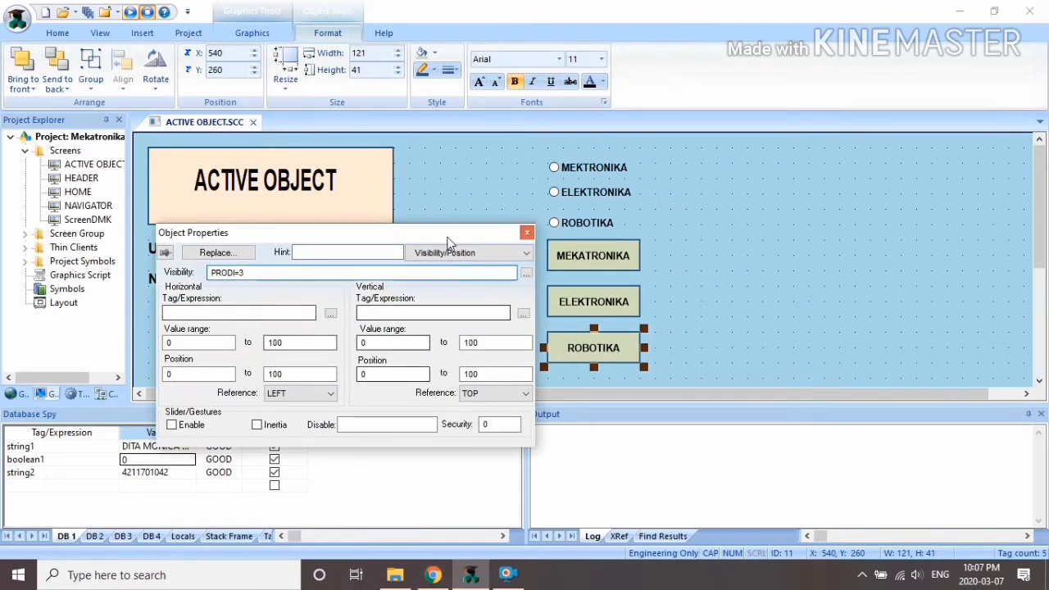
left_click(528, 233)
left_click(596, 256)
double_click(596, 257)
left_click(305, 273)
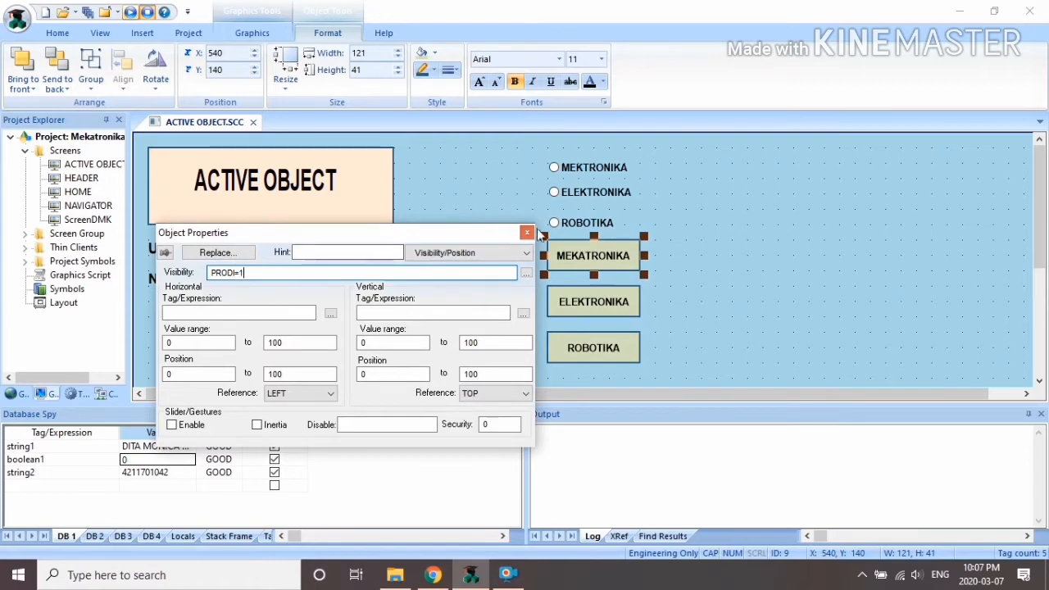
key("Return")
Step: Save the ACTIVE OBJECT screen and run the project
left_click(253, 123)
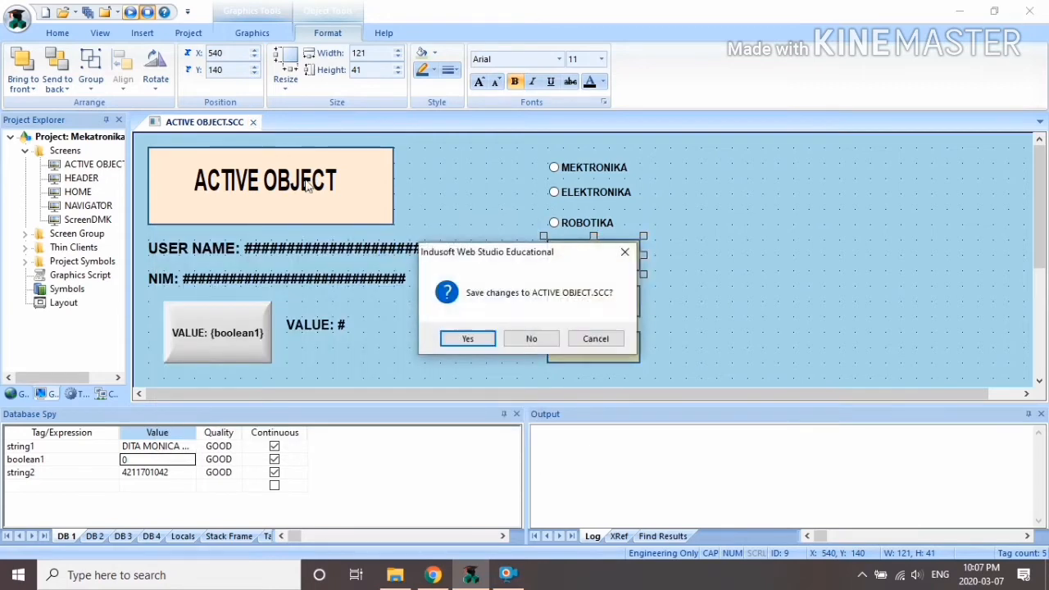
left_click(468, 337)
left_click(130, 12)
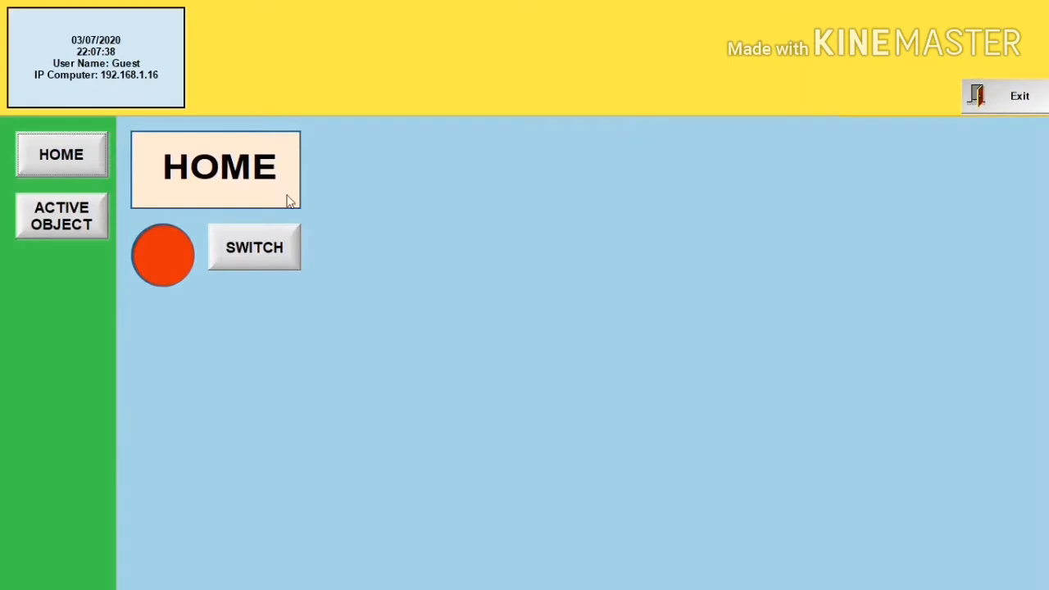
Step: Test the program options and VALUE toggle on the ACTIVE OBJECT page, then exit runtime
left_click(28, 216)
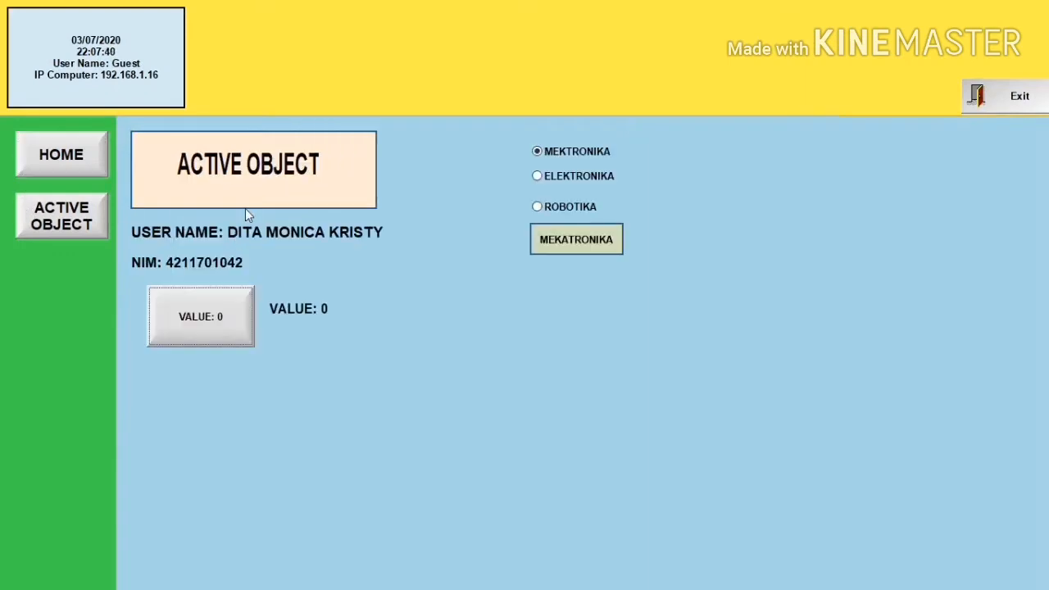
left_click(541, 177)
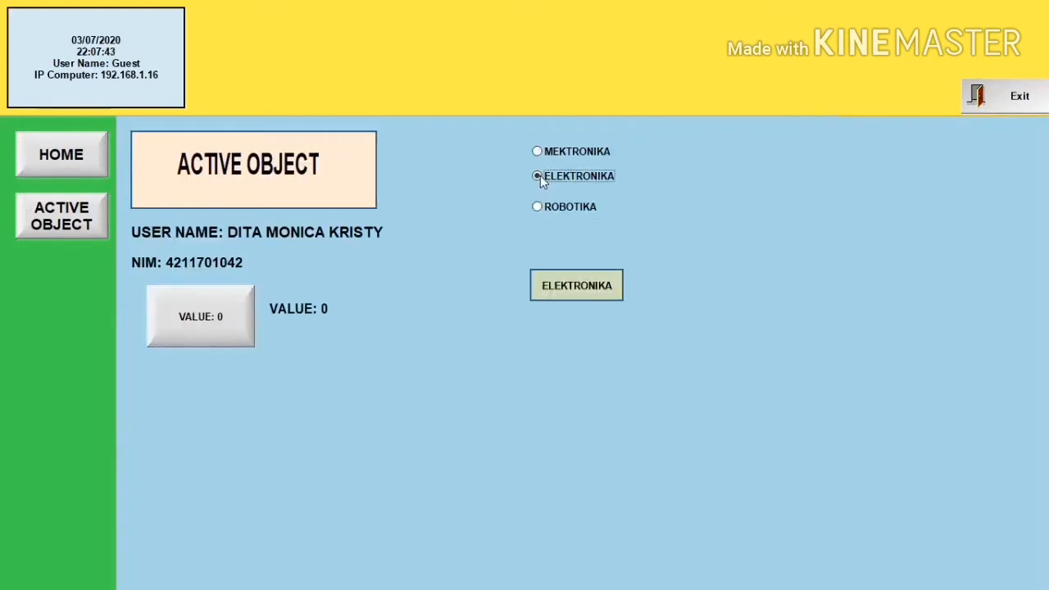
left_click(539, 206)
left_click(539, 151)
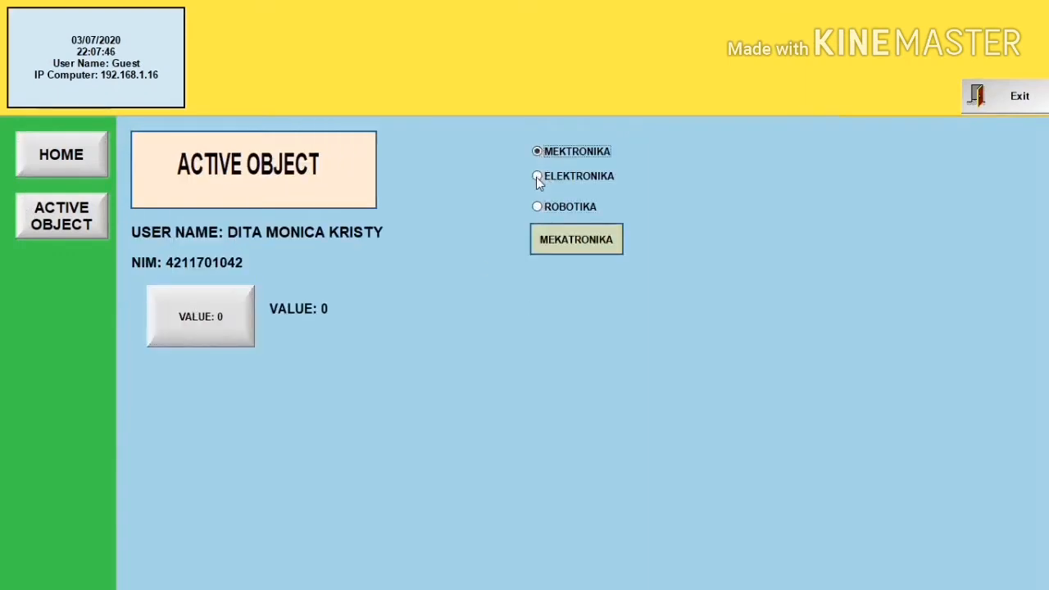
left_click(538, 178)
left_click(533, 208)
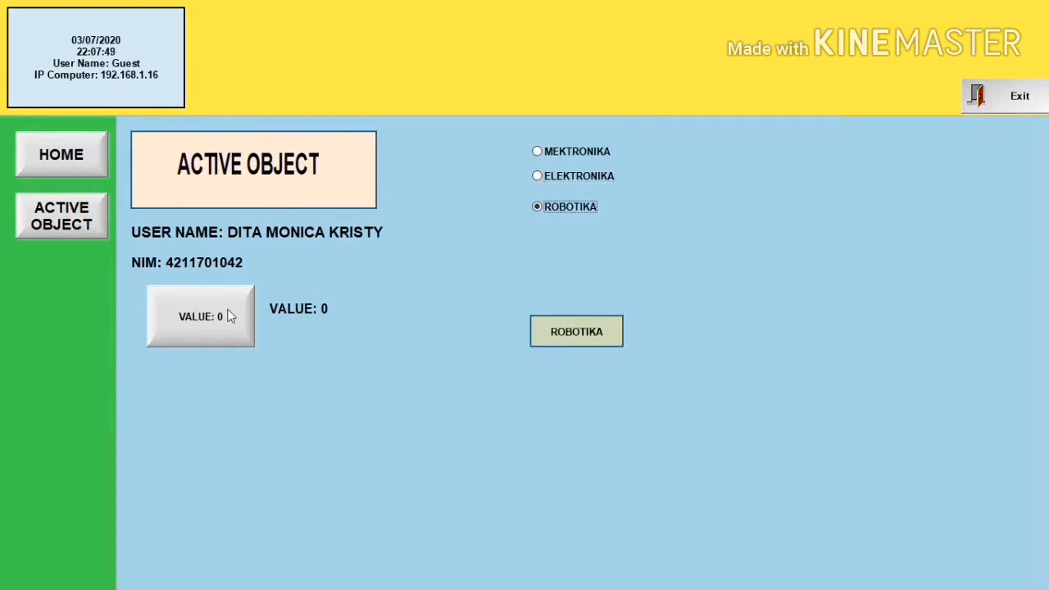
left_click(186, 330)
left_click(982, 95)
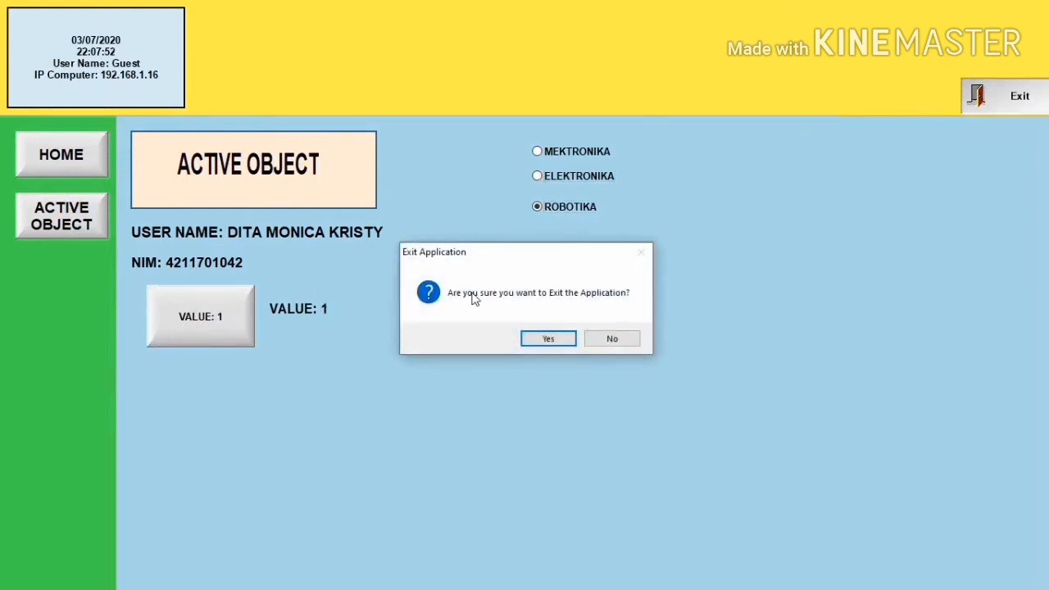
left_click(548, 338)
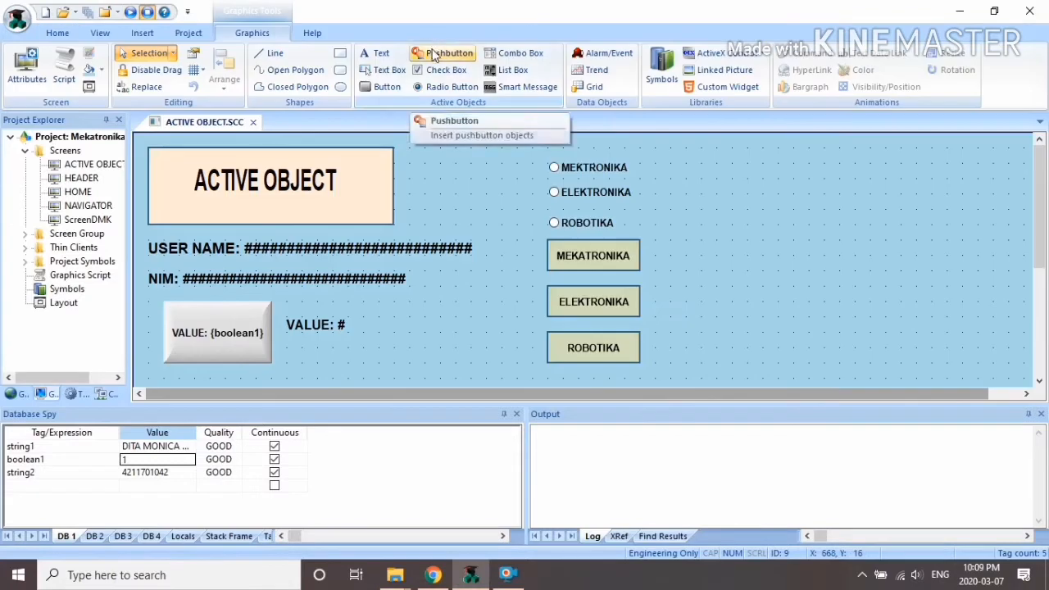
Step: Draw a check box to the right of the radio options
left_click(444, 72)
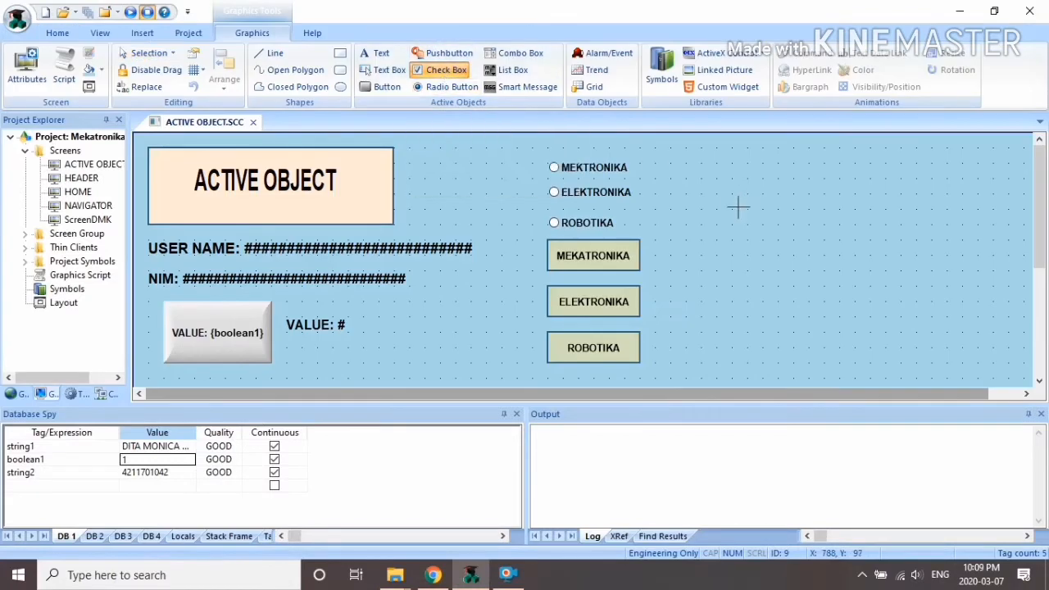
left_click(704, 165)
left_click(443, 72)
left_click_drag(693, 160, 814, 181)
Step: Caption the check box HME and link it to a newly created tag chkhme
right_click(766, 177)
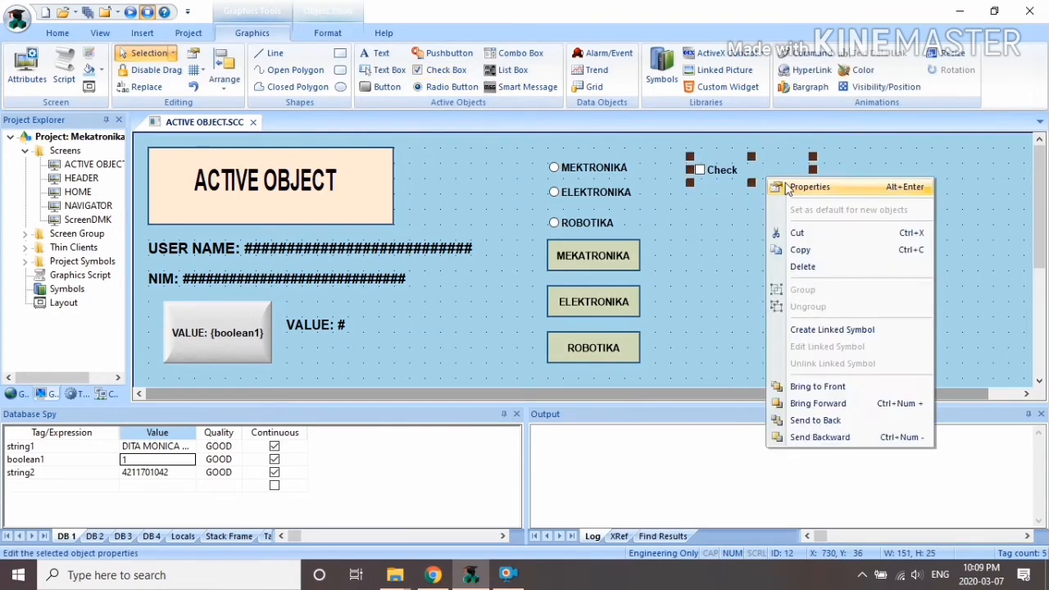
left_click(799, 186)
type("HME")
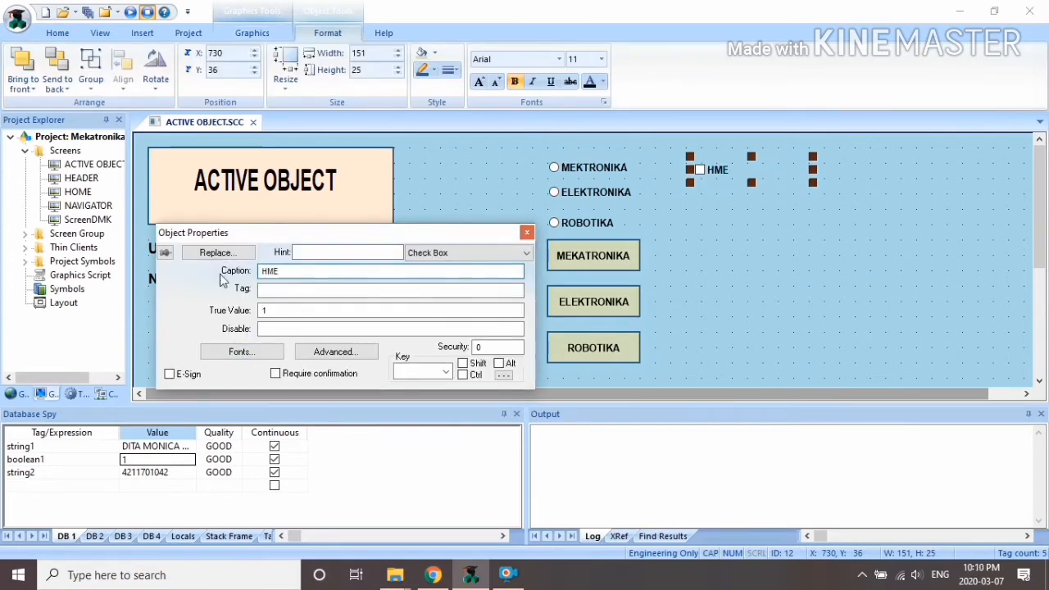
left_click(279, 291)
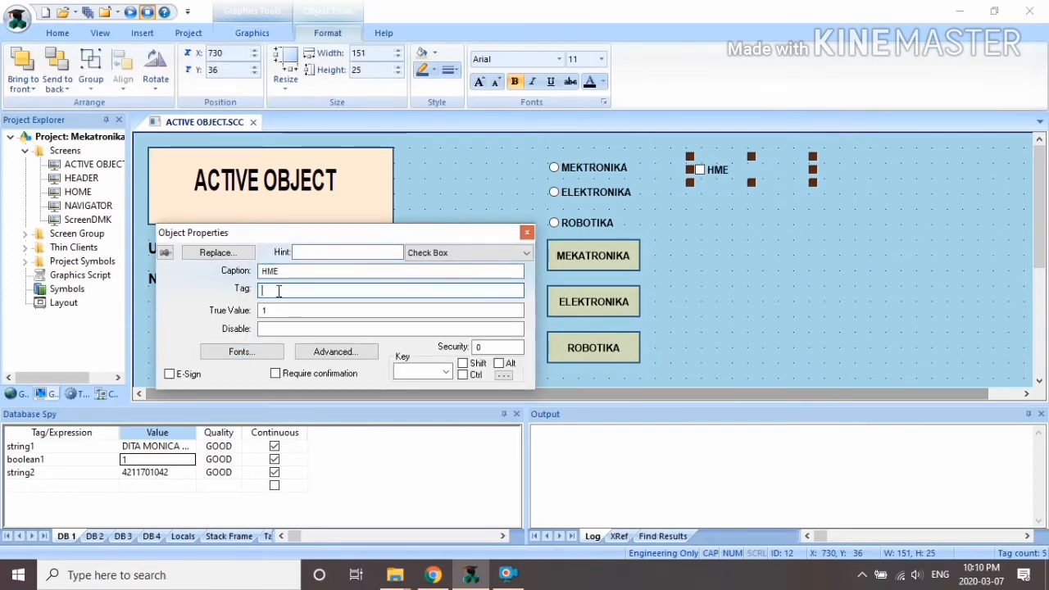
type("chkhme")
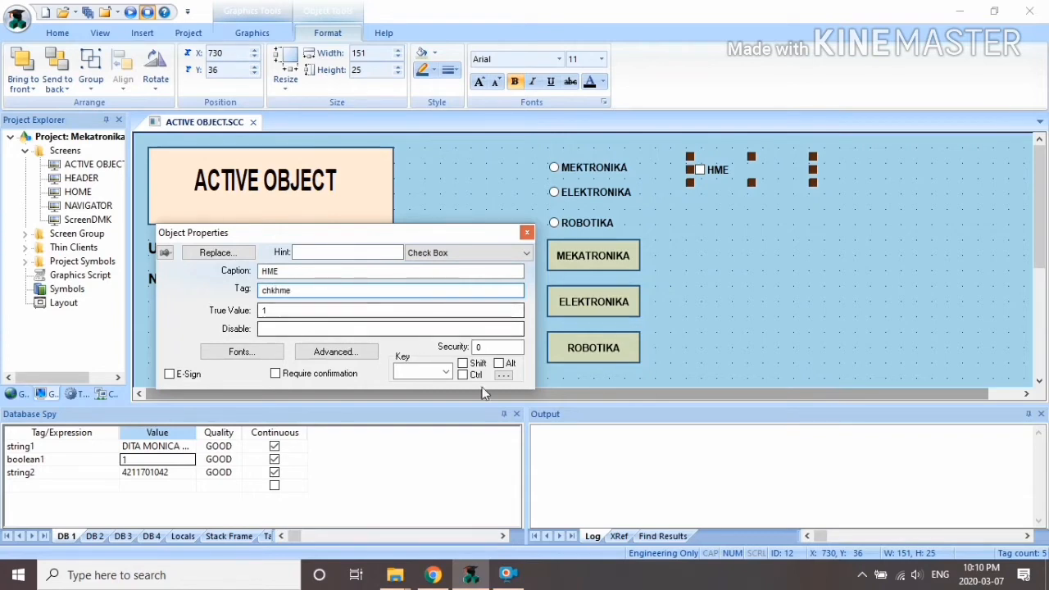
left_click(525, 234)
left_click(525, 340)
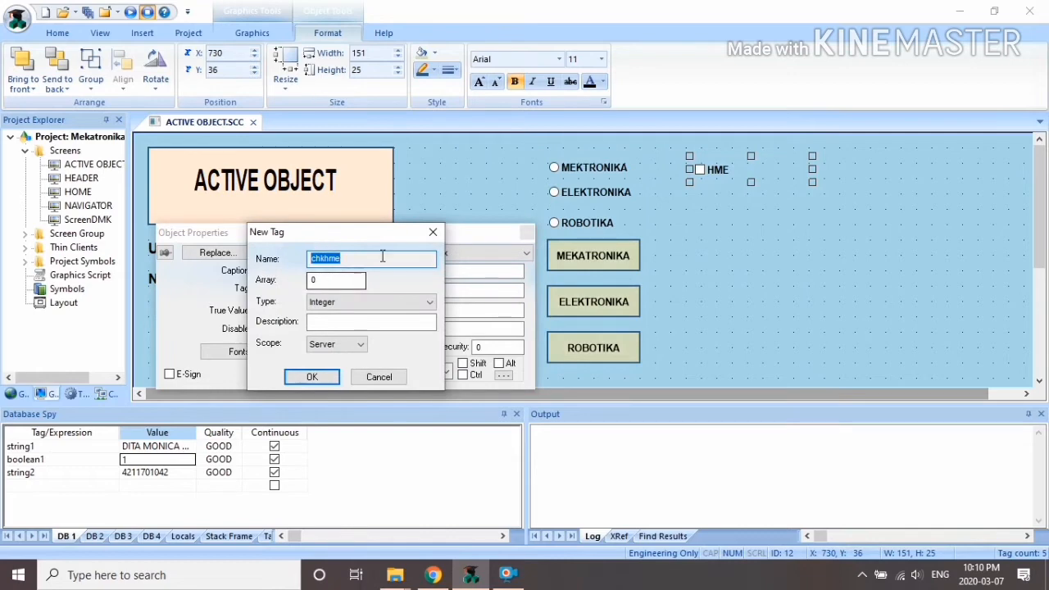
left_click(313, 376)
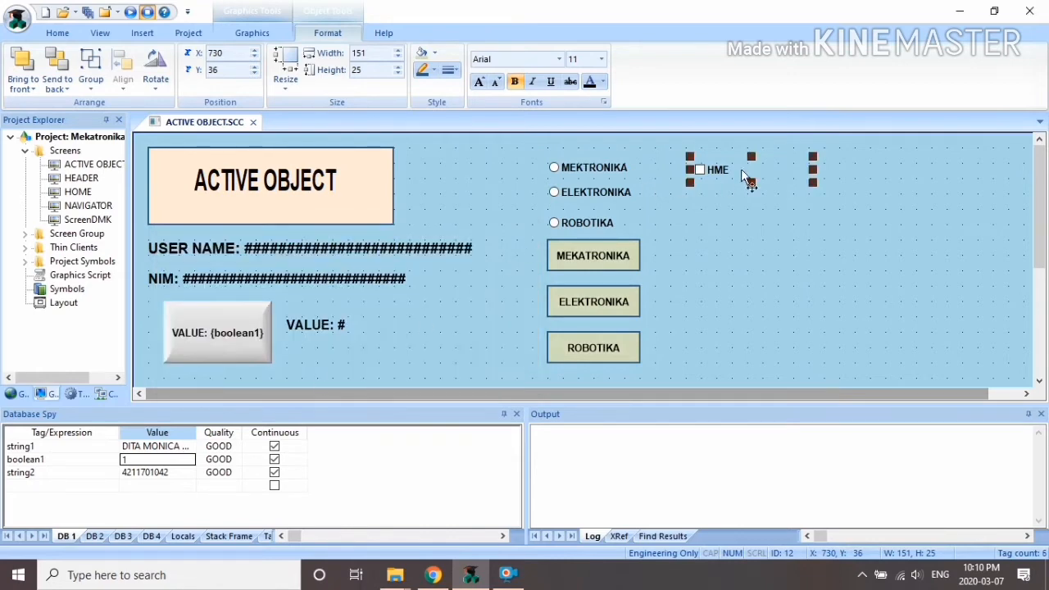
double_click(741, 170)
left_click(527, 233)
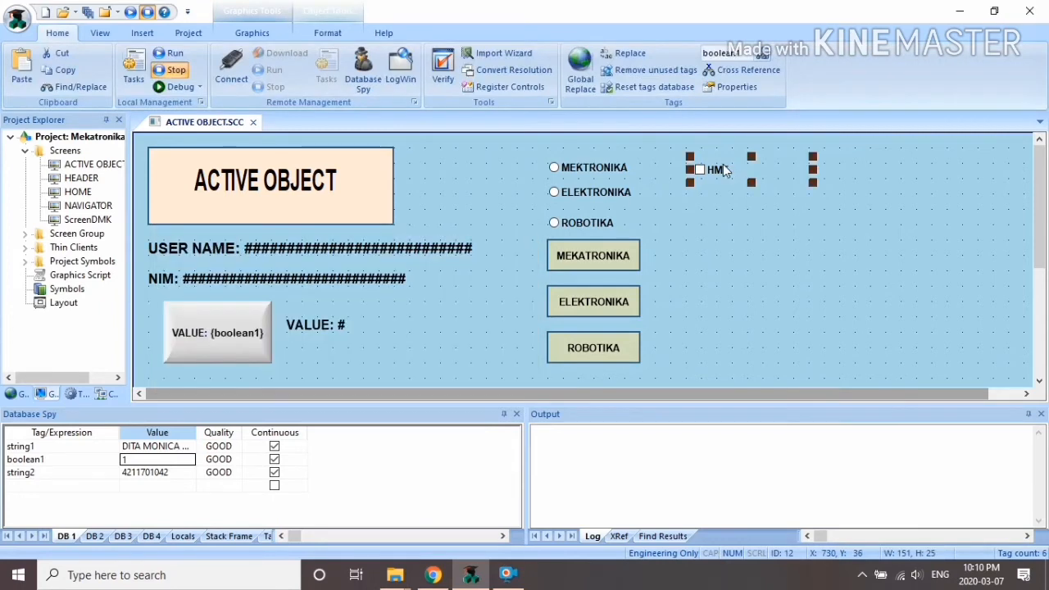
Step: Copy the HME check box twice below it and align all three left
left_click_drag(717, 171, 724, 202)
left_click(693, 157)
left_click(701, 171)
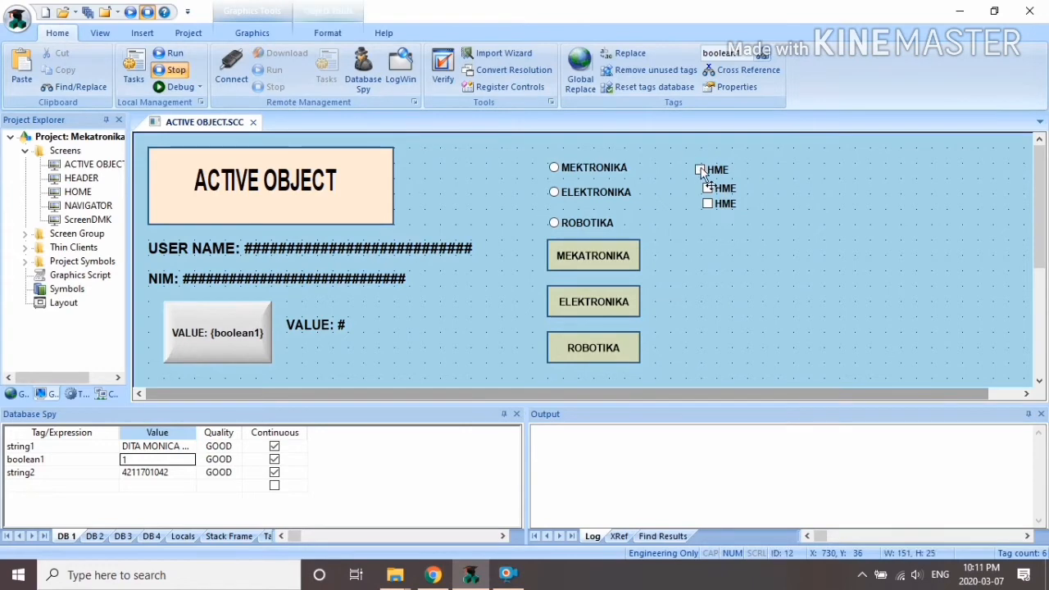
left_click(726, 188, "shift")
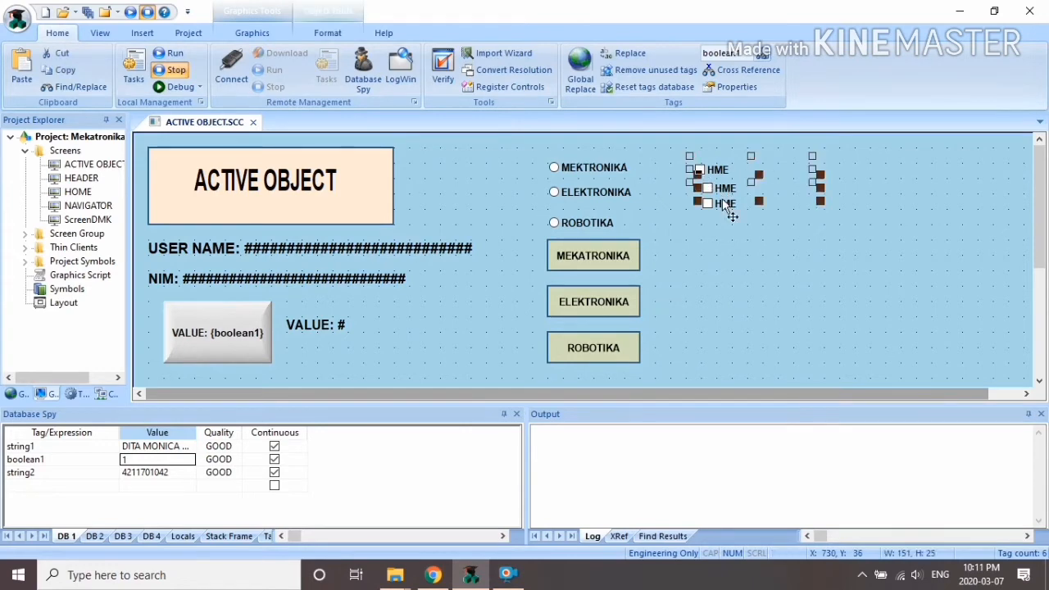
left_click(726, 204, "shift")
left_click(230, 33)
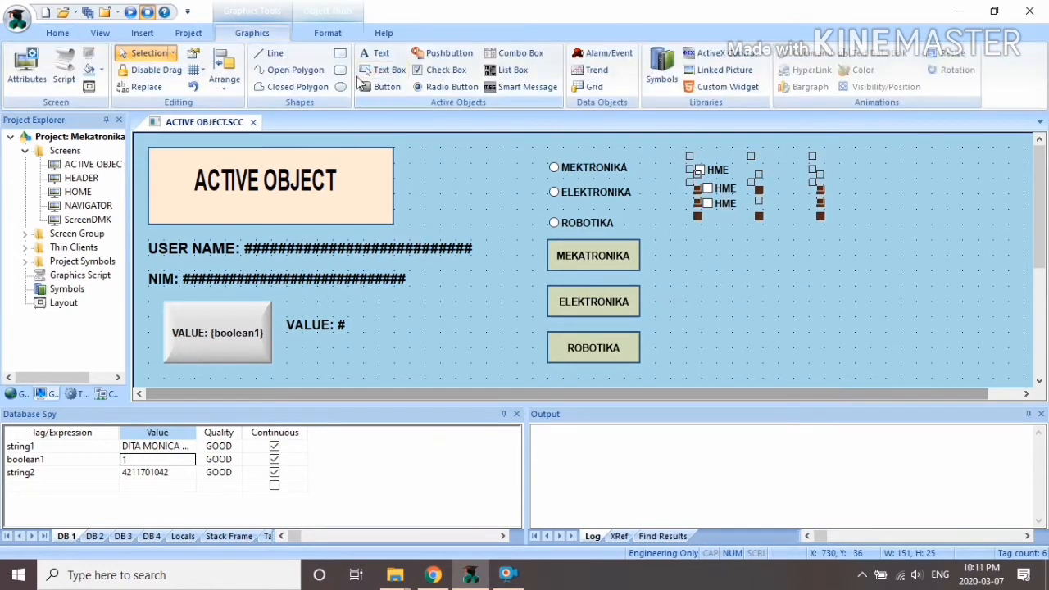
left_click(223, 70)
mouse_move(279, 215)
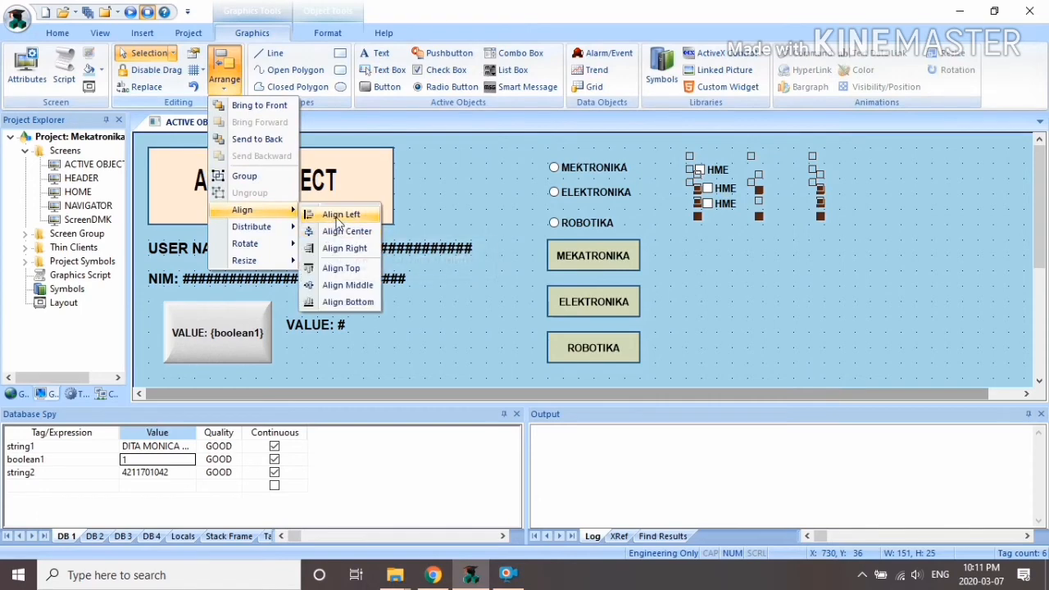
left_click(339, 214)
Step: Caption the middle check box HMTI and link it to new tag chkhmti
left_click(723, 191)
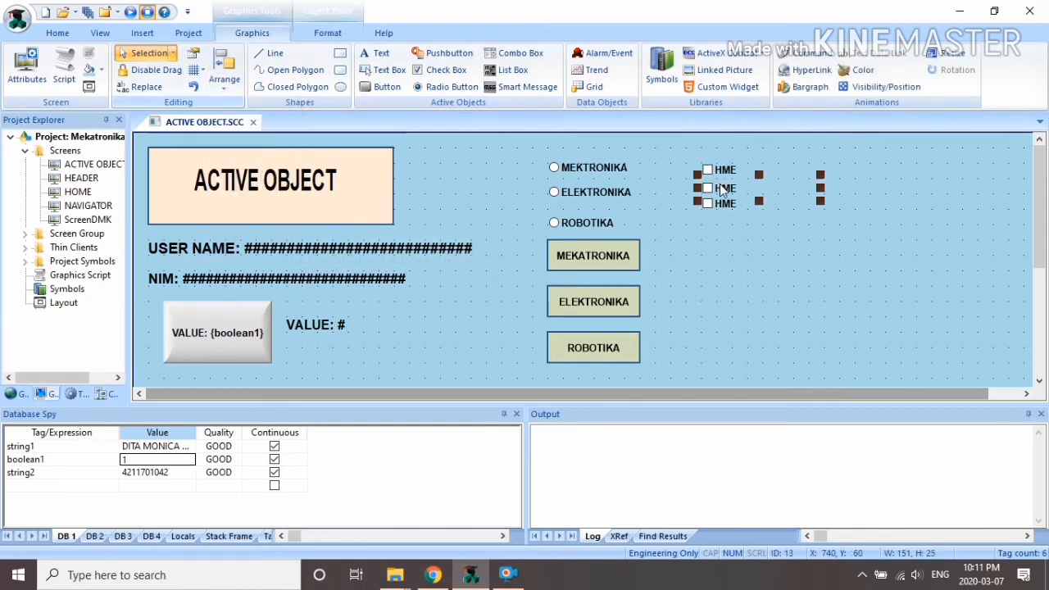
right_click(723, 191)
left_click(747, 197)
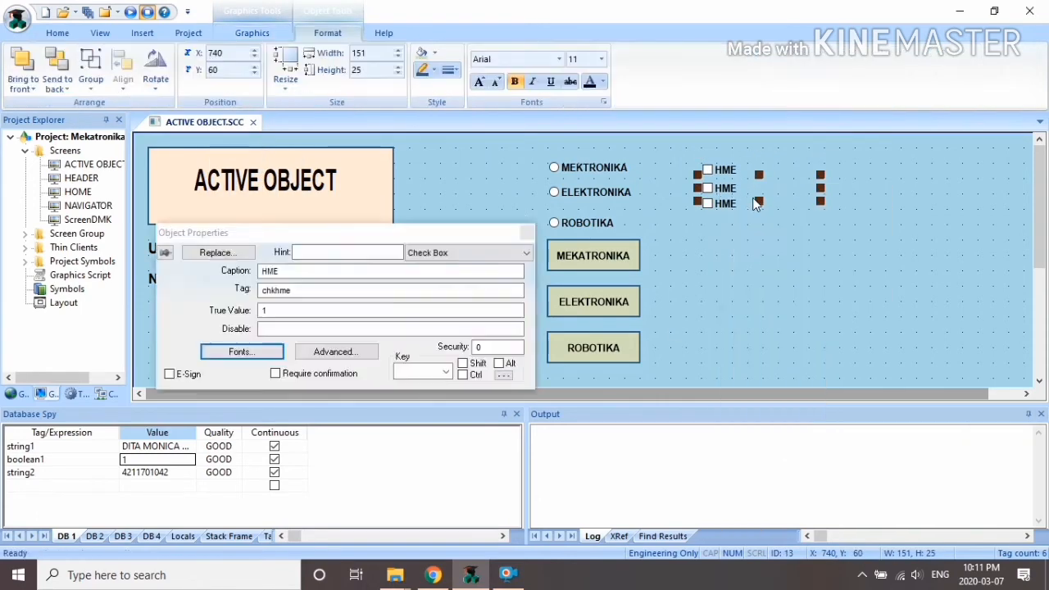
left_click(312, 273)
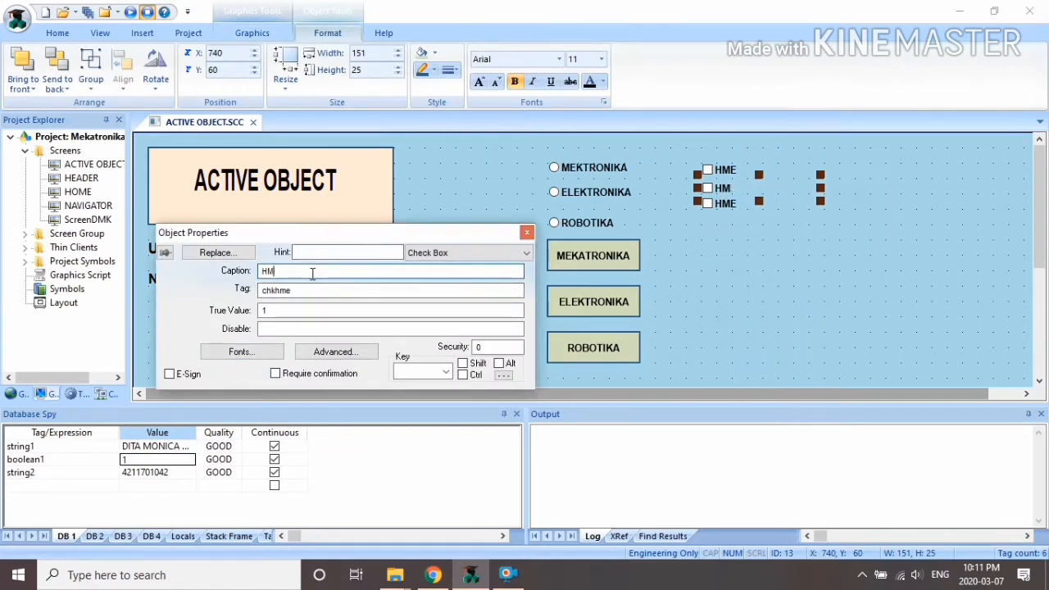
left_click(323, 291)
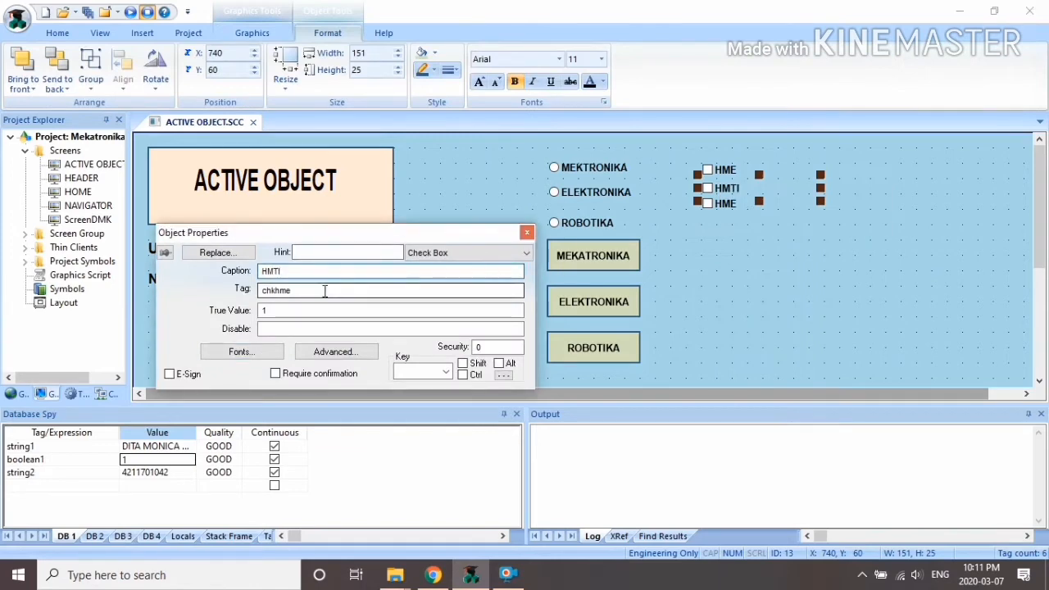
type("ti")
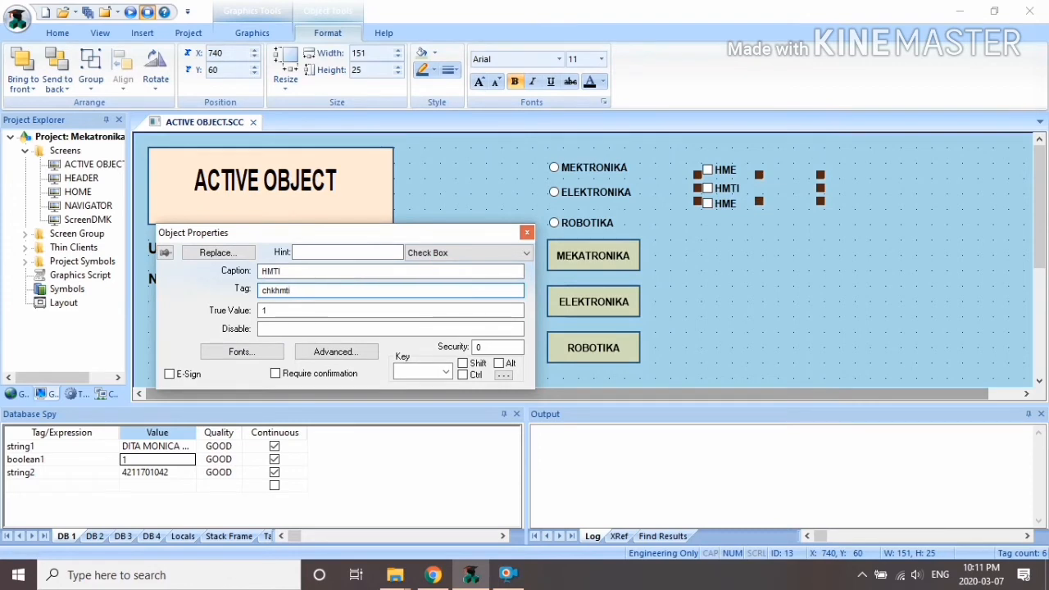
left_click(318, 311)
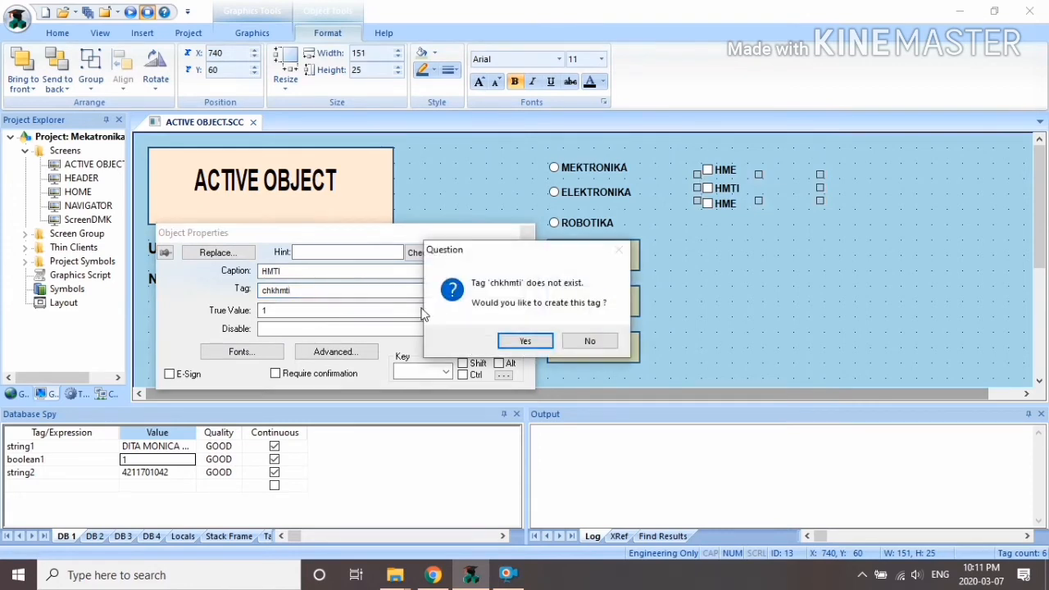
left_click(519, 343)
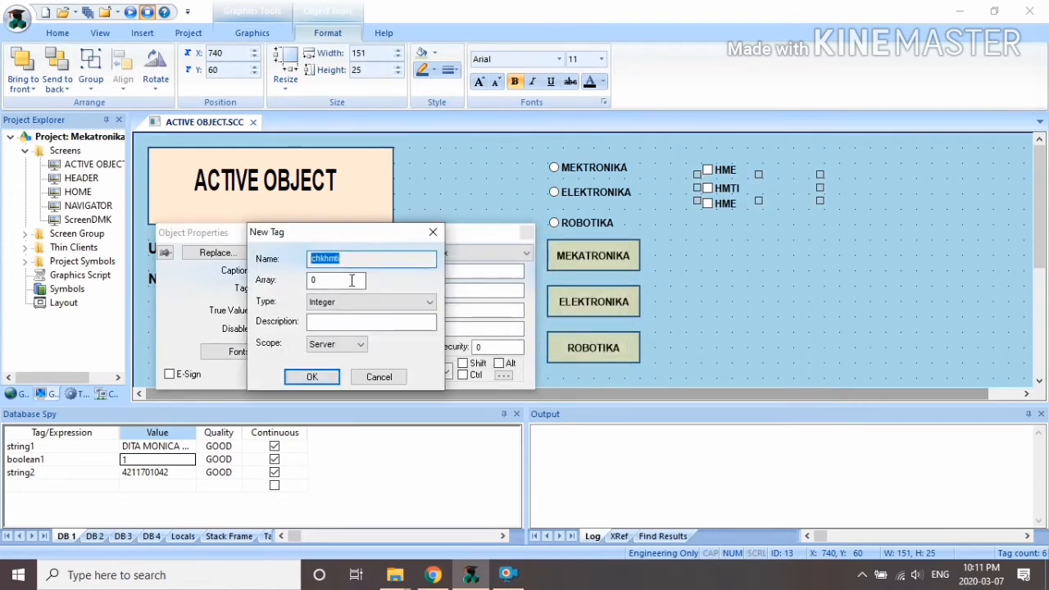
left_click(328, 379)
left_click(533, 233)
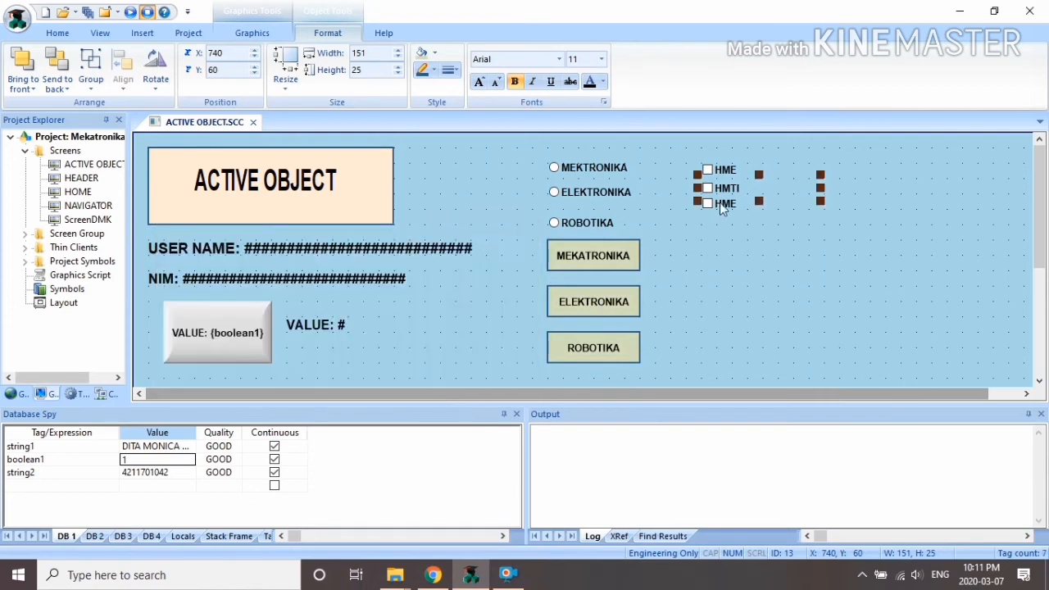
Step: Caption the third check box HMM and link it to new tag chkhmm
left_click(729, 204)
right_click(729, 204)
left_click(758, 207)
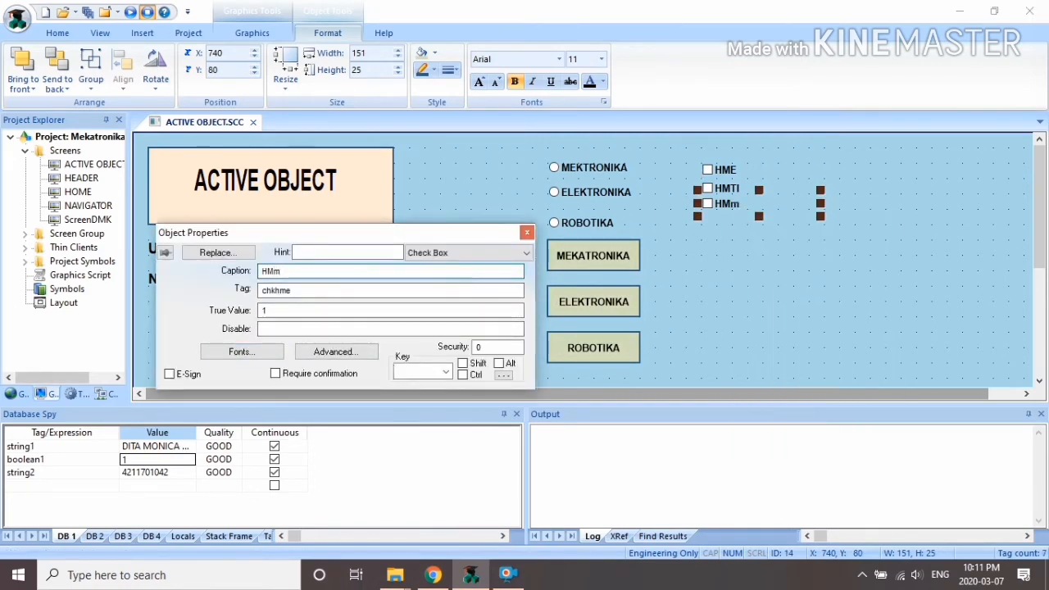
key("BackSpace")
left_click(342, 292)
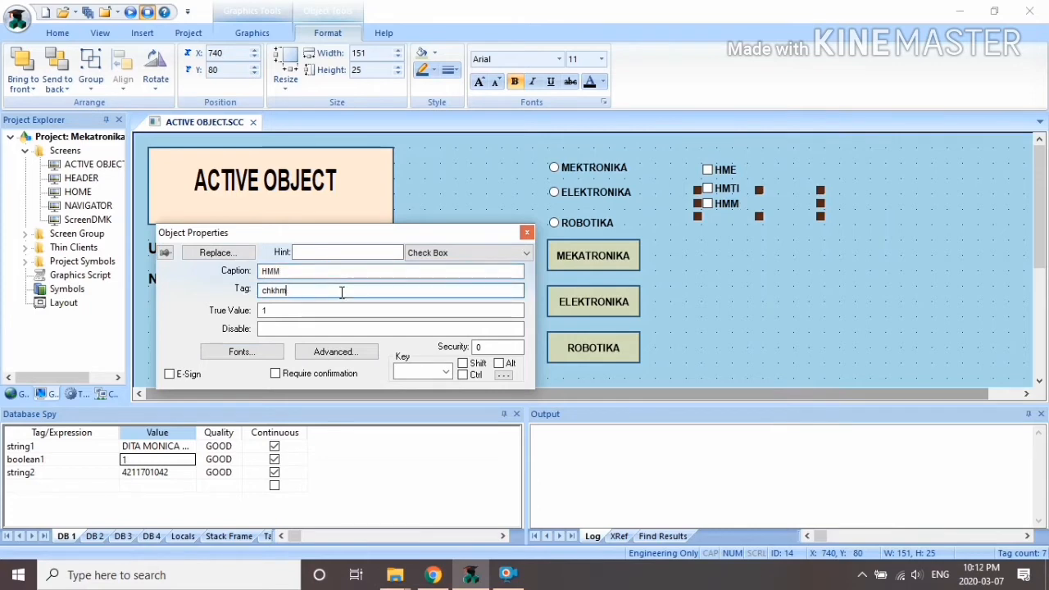
left_click(526, 234)
left_click(525, 342)
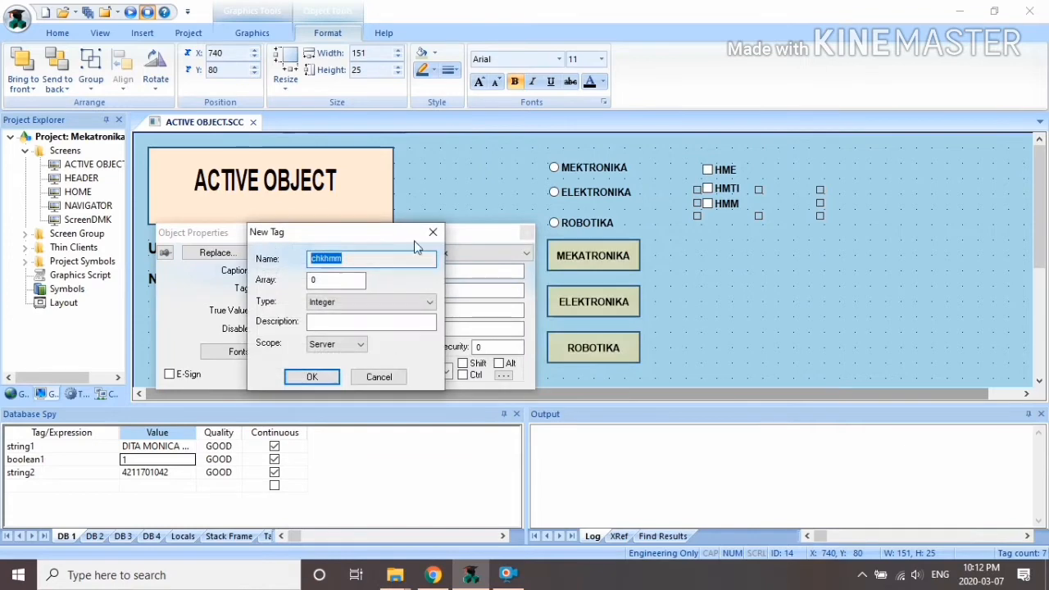
left_click(433, 234)
left_click(529, 235)
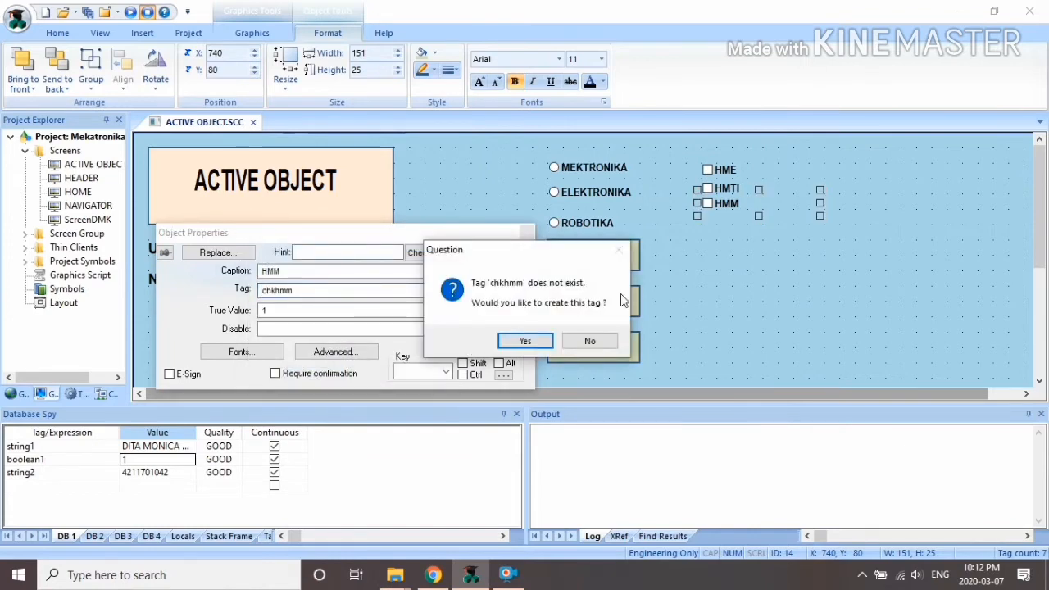
left_click(525, 343)
left_click(266, 143)
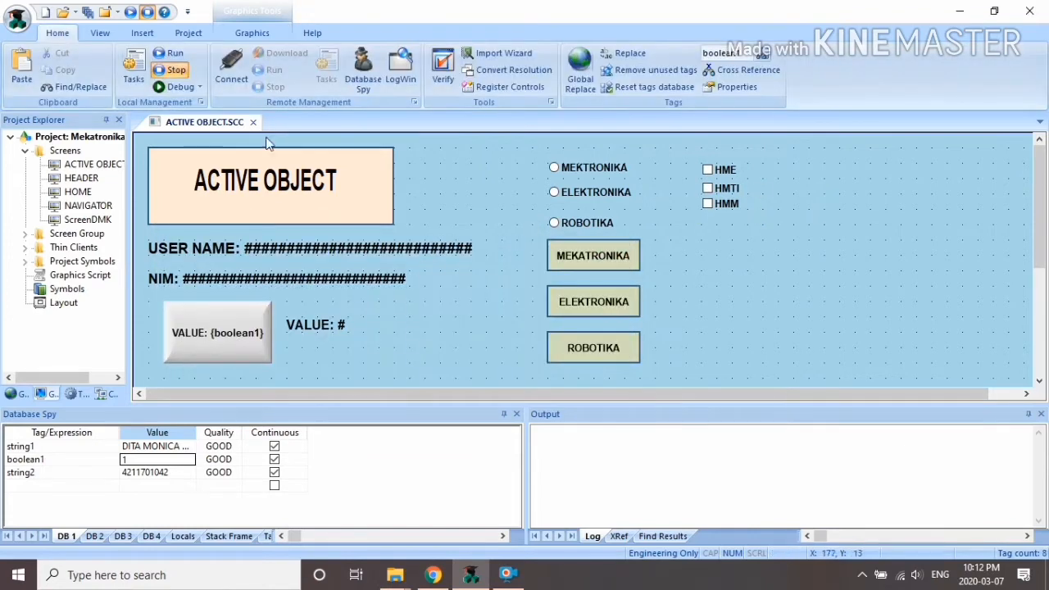
left_click(246, 34)
Step: Draw a rectangle beside the buttons and caption it HME
left_click(340, 53)
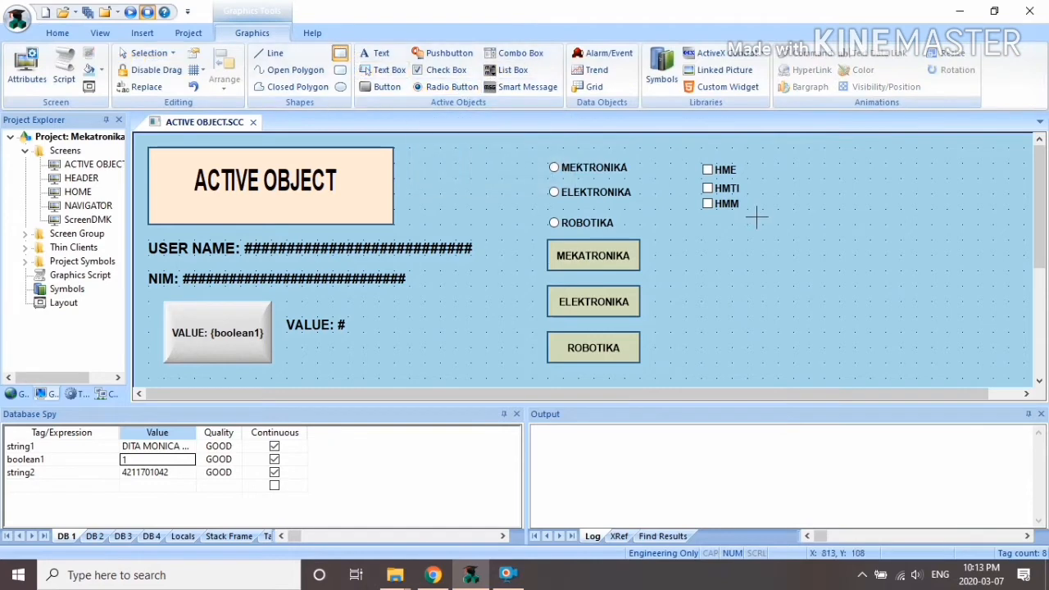
left_click_drag(702, 240, 797, 276)
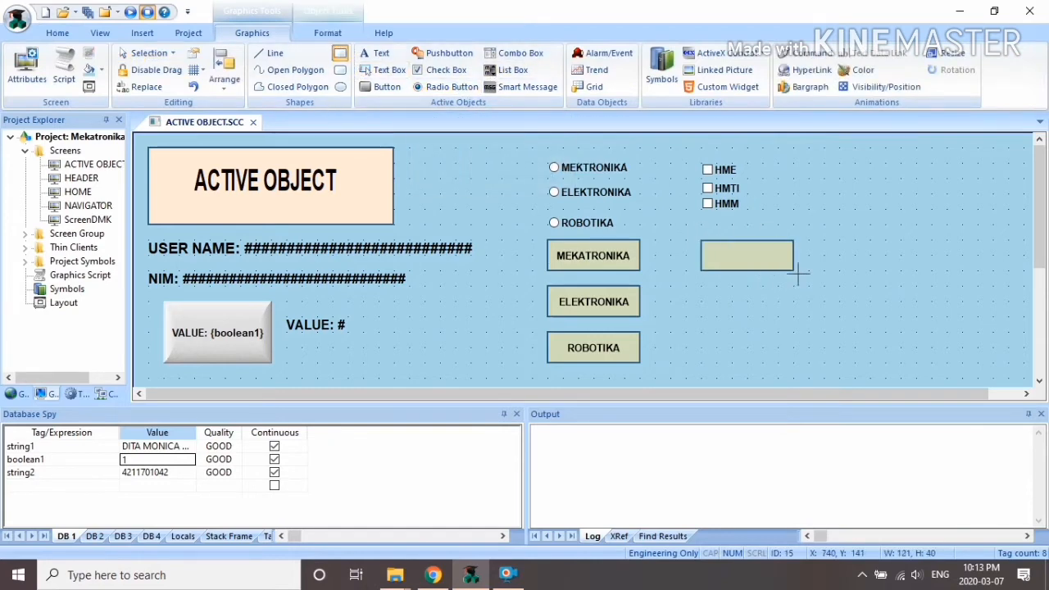
right_click(736, 264)
left_click(766, 273)
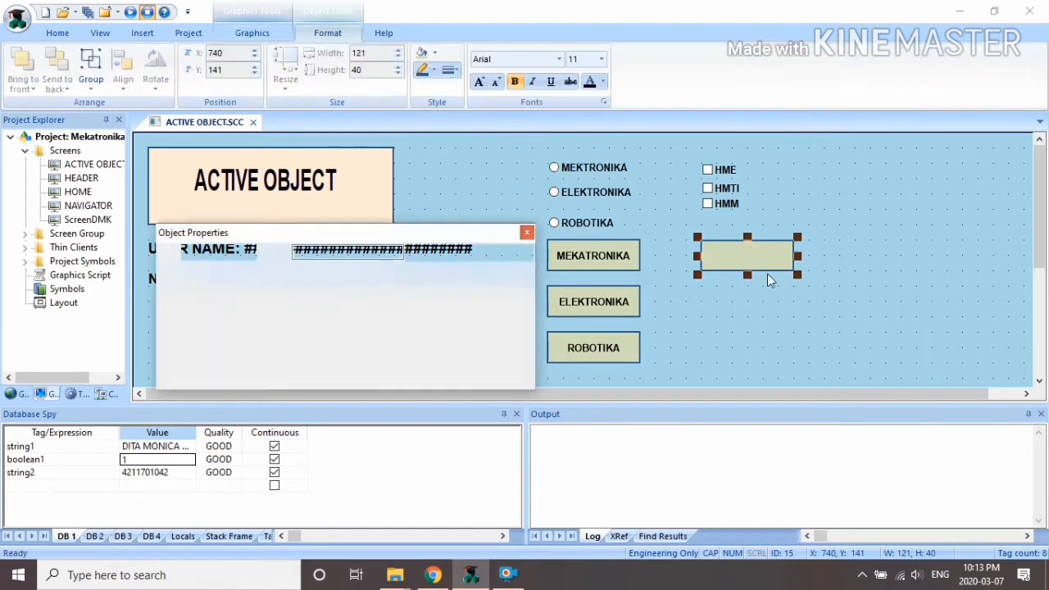
left_click(257, 375)
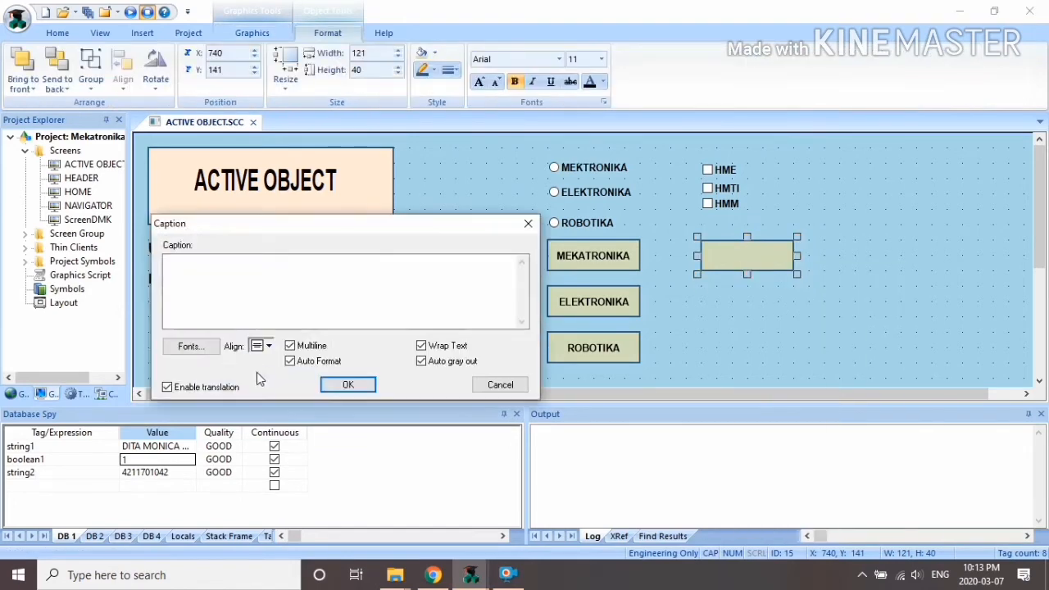
left_click(348, 385)
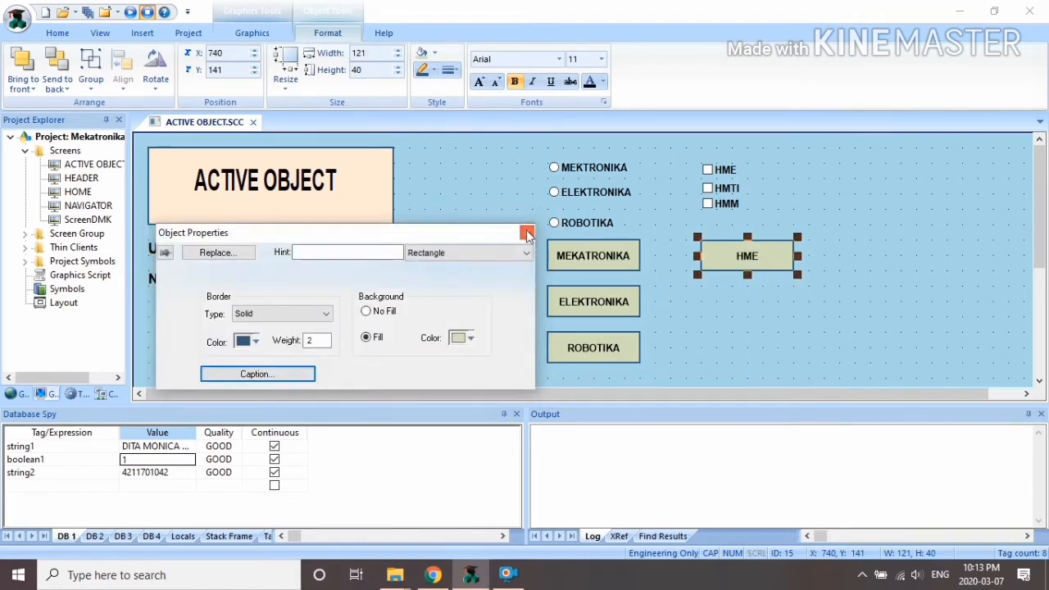
left_click(526, 235)
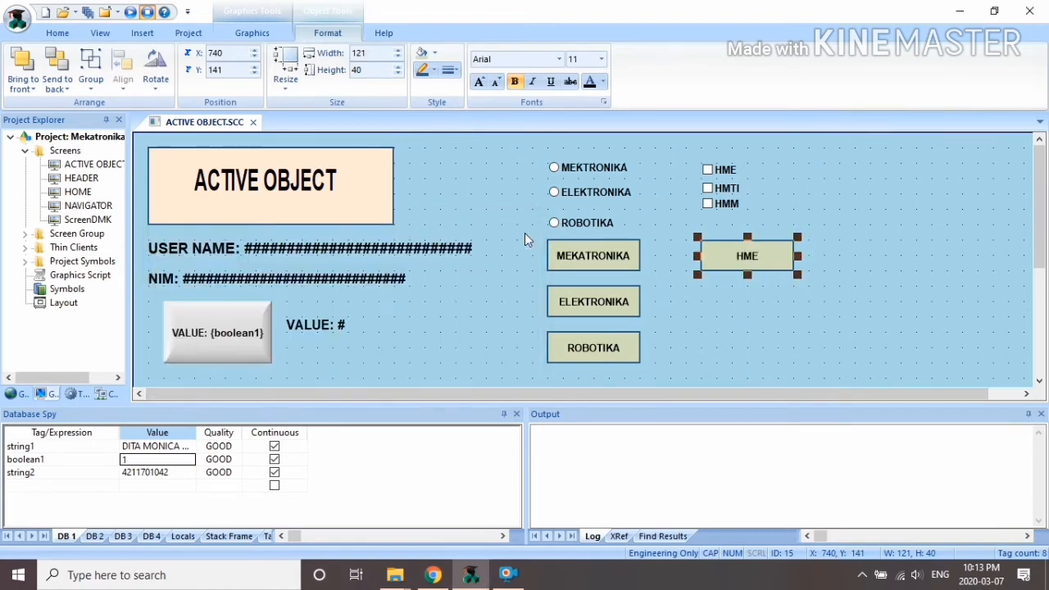
Step: Resize the HME button and line up its copies in a row beside it
left_click_drag(794, 274, 823, 274)
left_click(734, 299)
left_click_drag(735, 295, 887, 264)
left_click(772, 277)
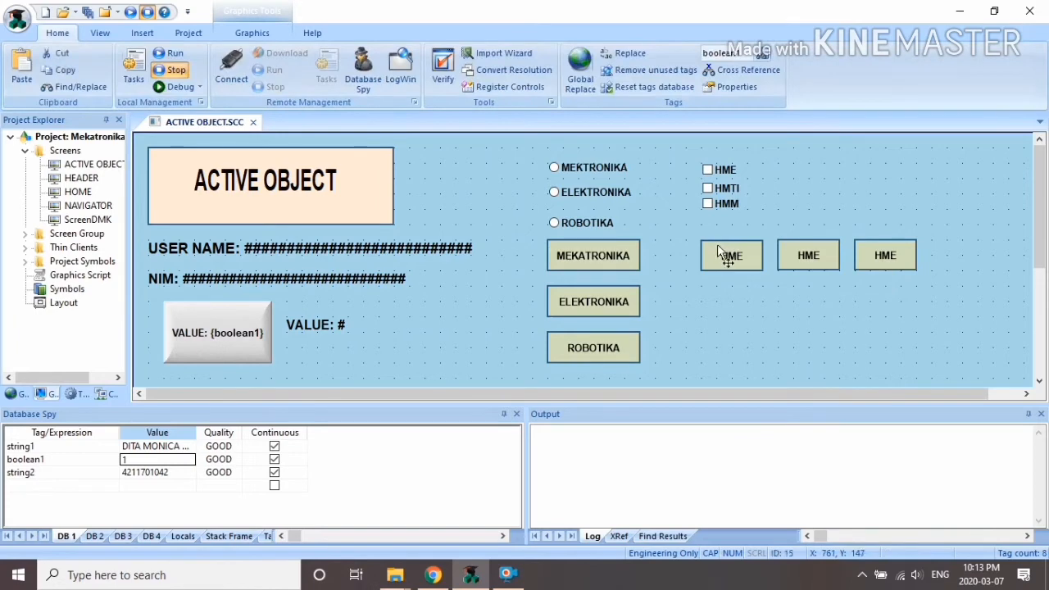
left_click(729, 255)
Step: Add a Visibility/Position animation to the first HME button using the chkhme tag
left_click(332, 33)
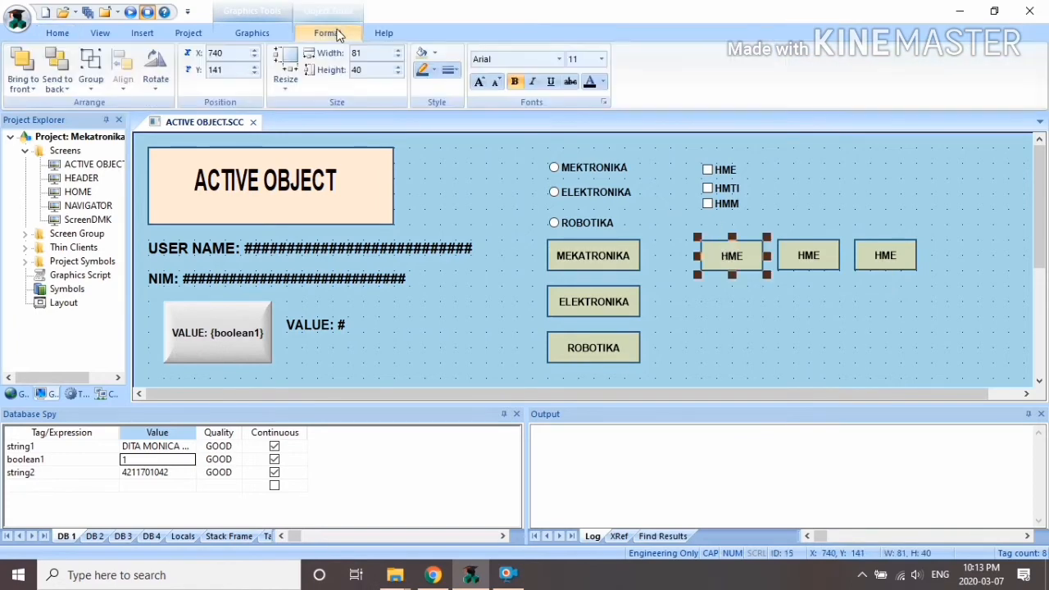
left_click(260, 33)
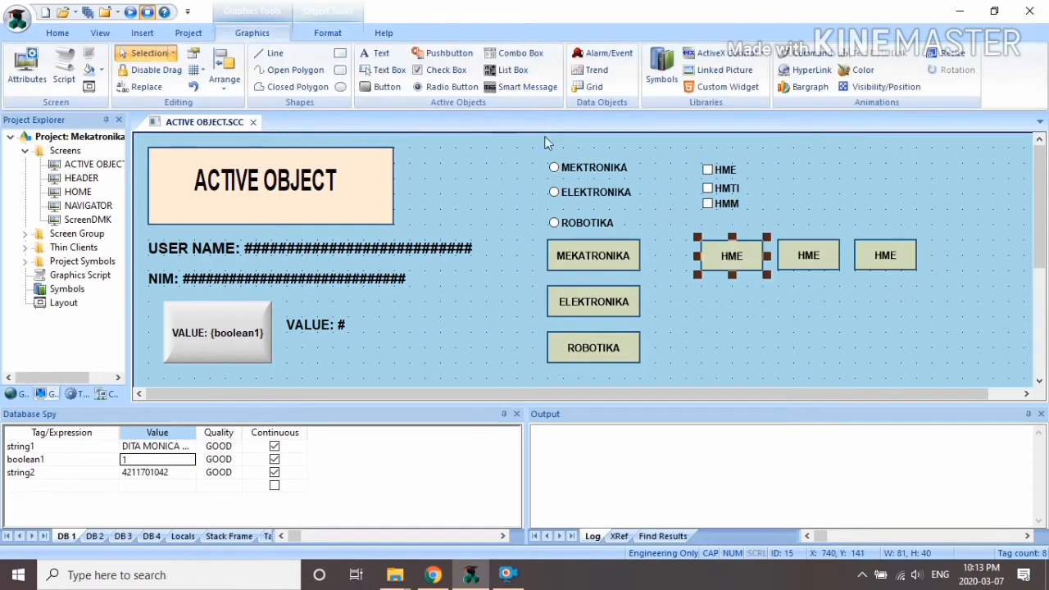
left_click(882, 87)
double_click(732, 258)
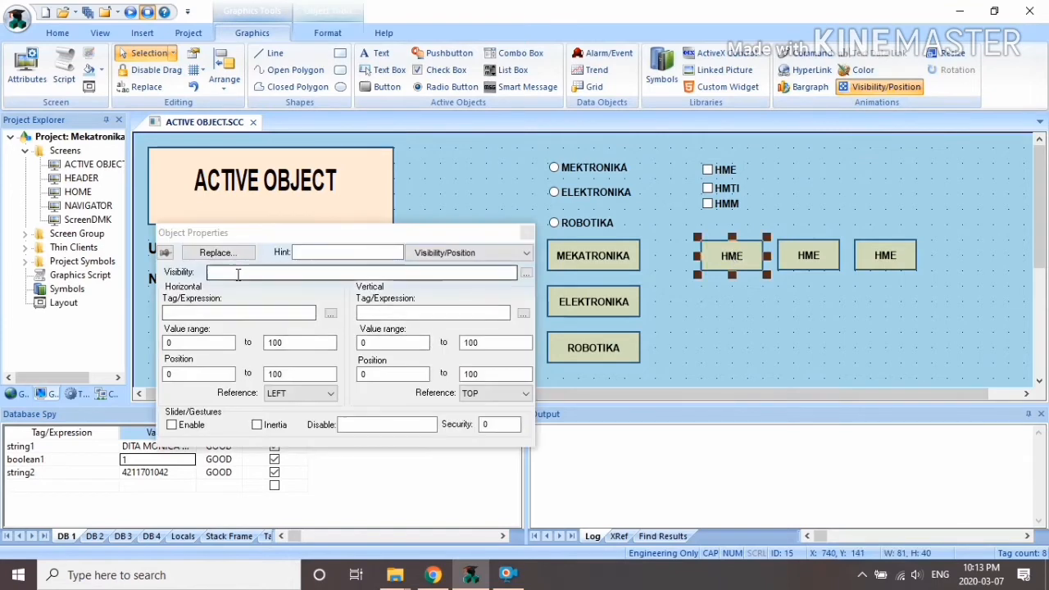
left_click(527, 274)
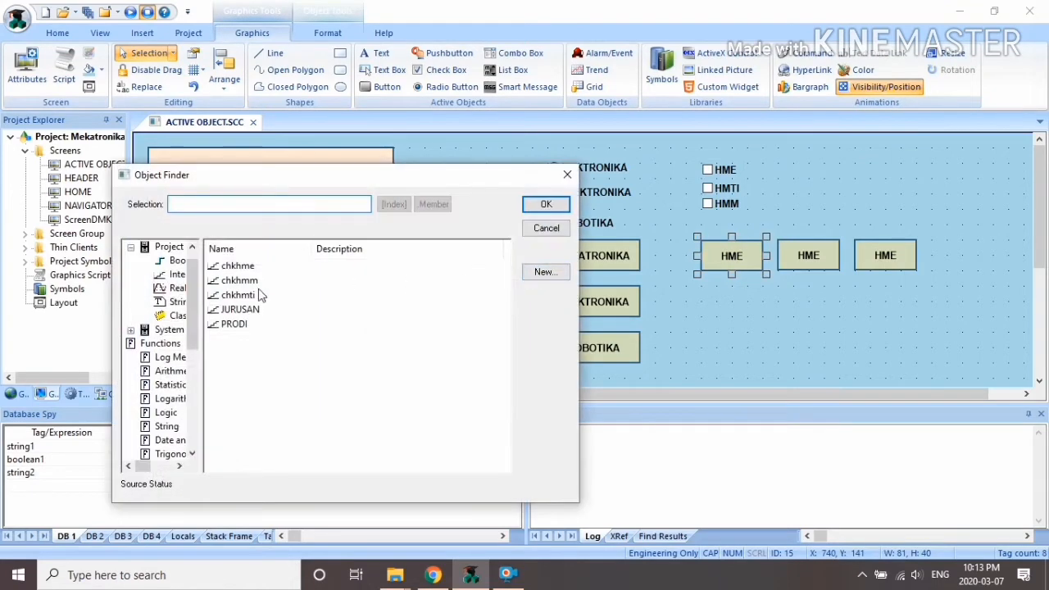
left_click(244, 266)
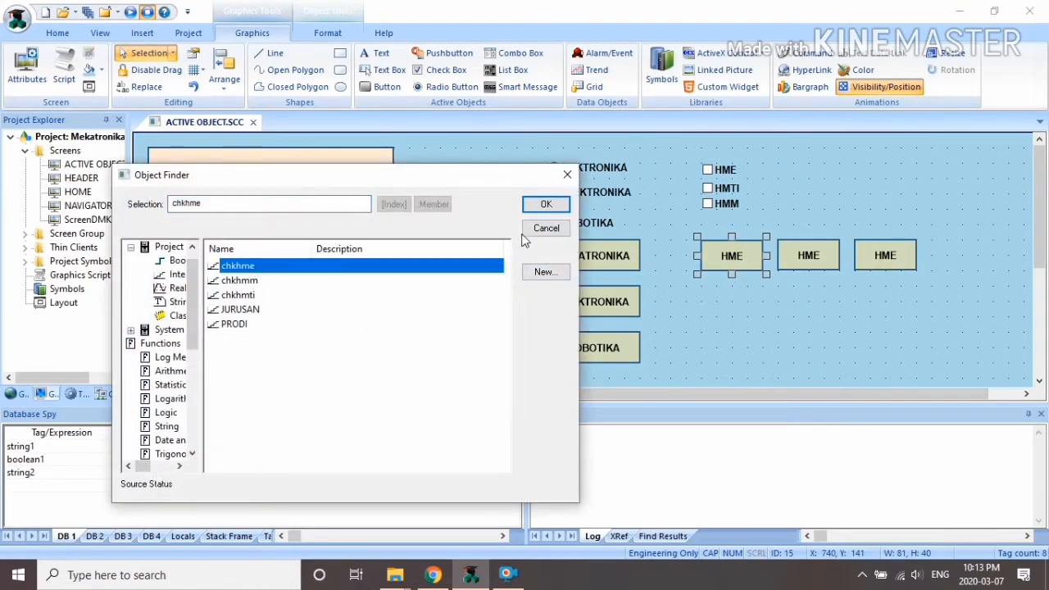
left_click(544, 204)
left_click(312, 273)
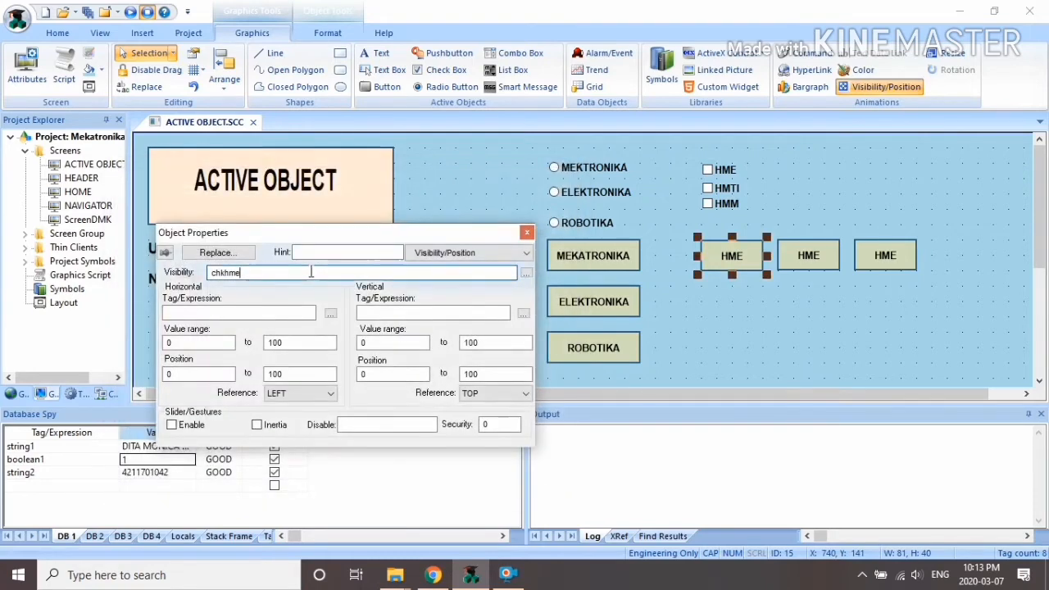
left_click(528, 233)
left_click(833, 258)
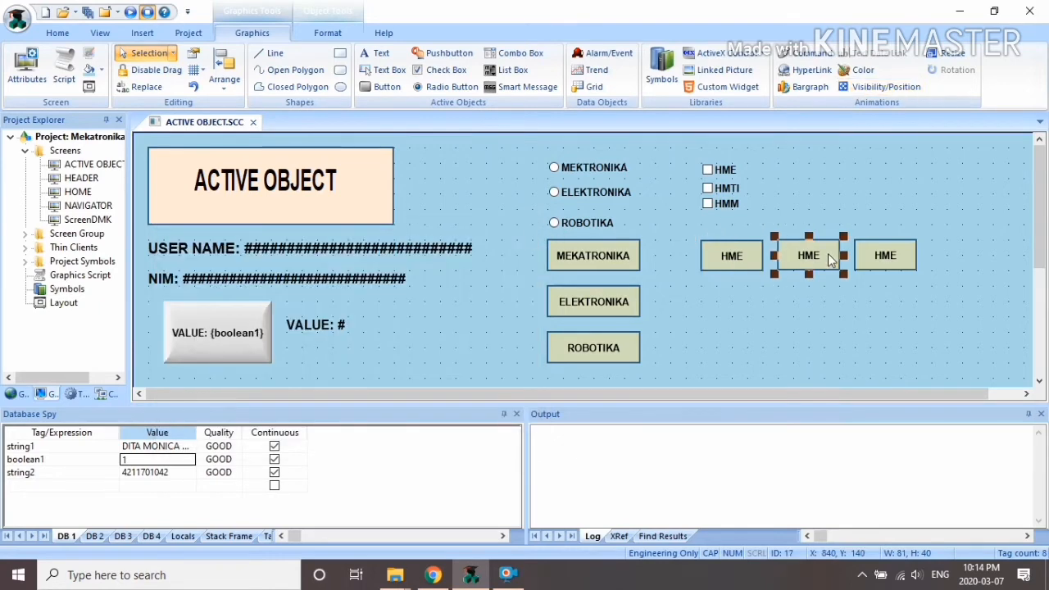
Step: Change the middle button's caption from HME to HMTI
right_click(831, 260)
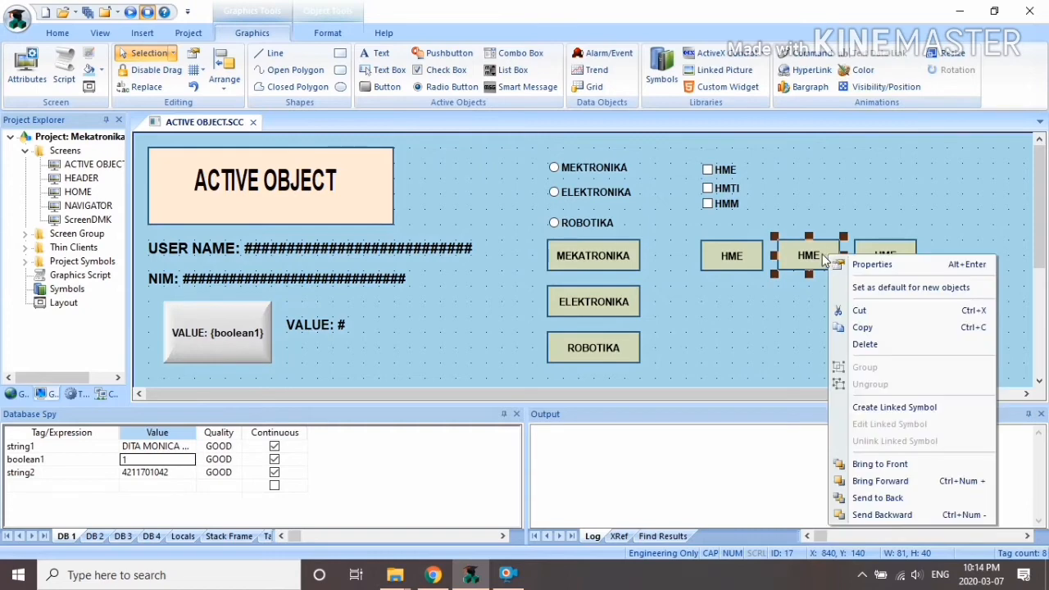
left_click(872, 264)
left_click(303, 370)
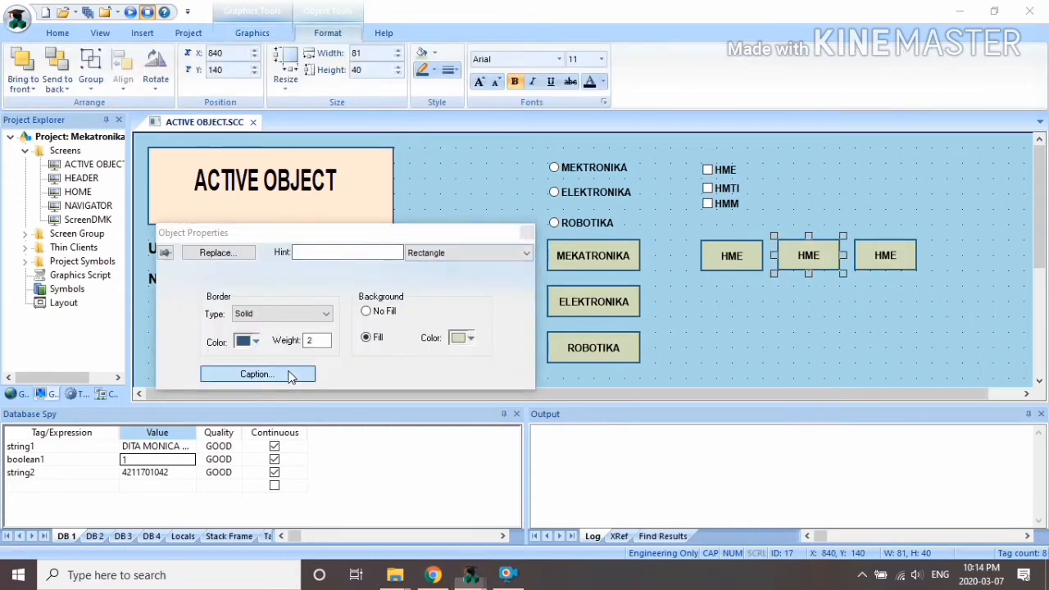
left_click_drag(226, 270, 154, 259)
type("HMTI")
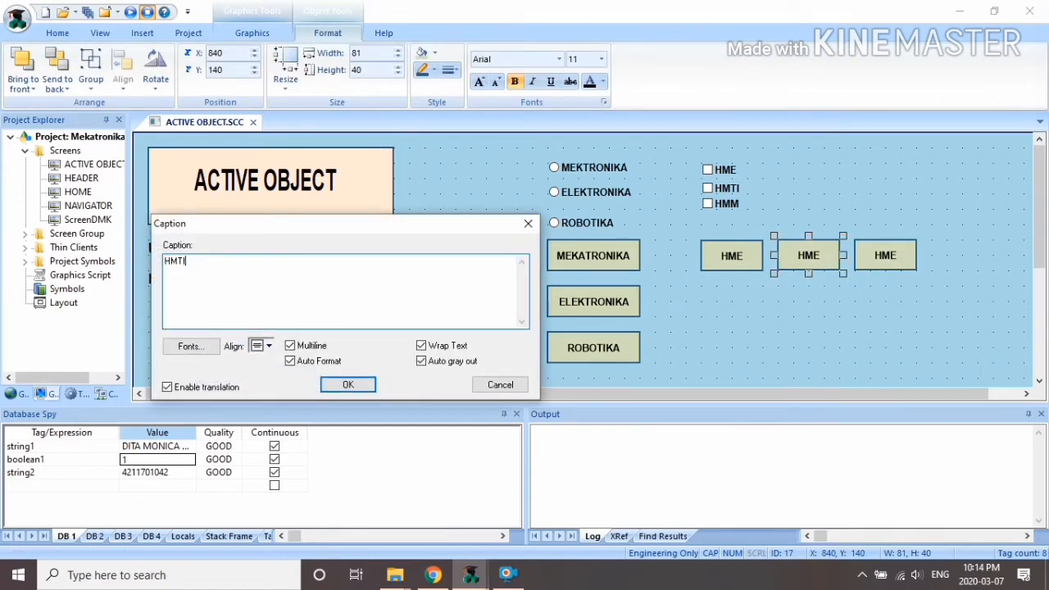
left_click(349, 383)
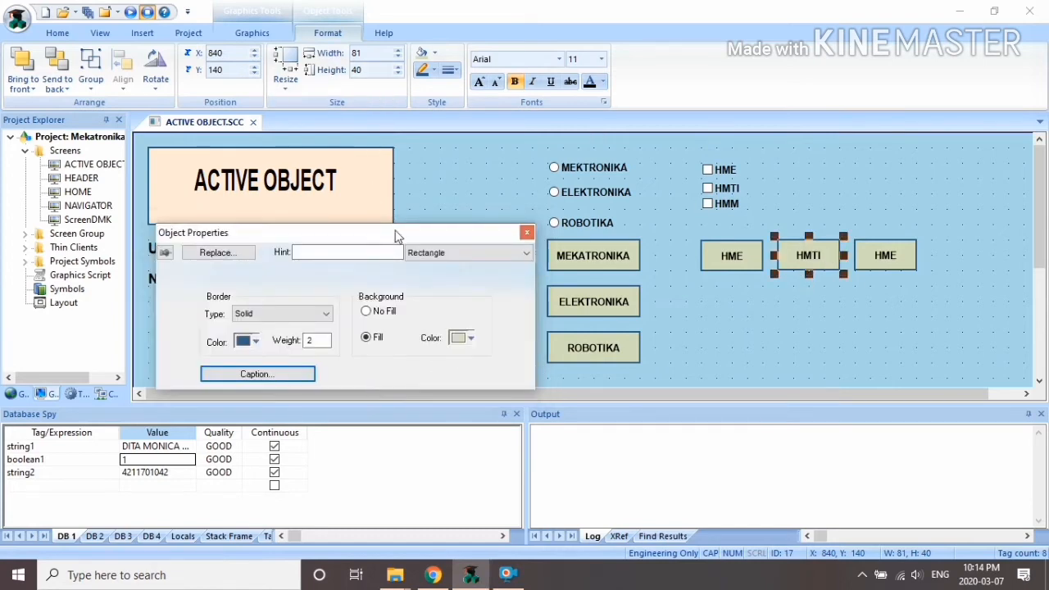
left_click(527, 232)
Step: Change the right button's caption to HMM
left_click(888, 258)
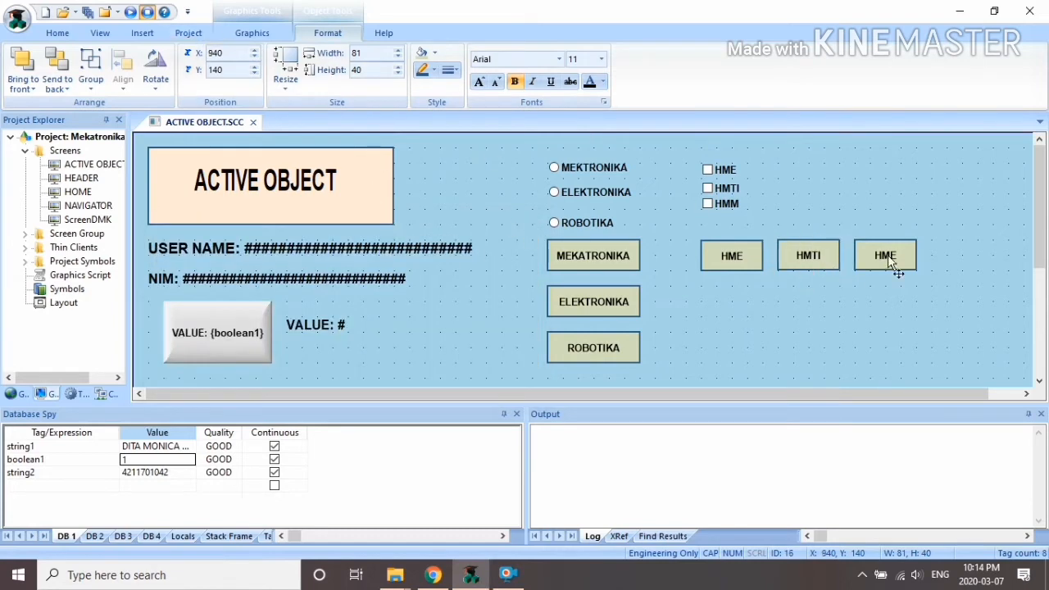
right_click(889, 260)
left_click(918, 265)
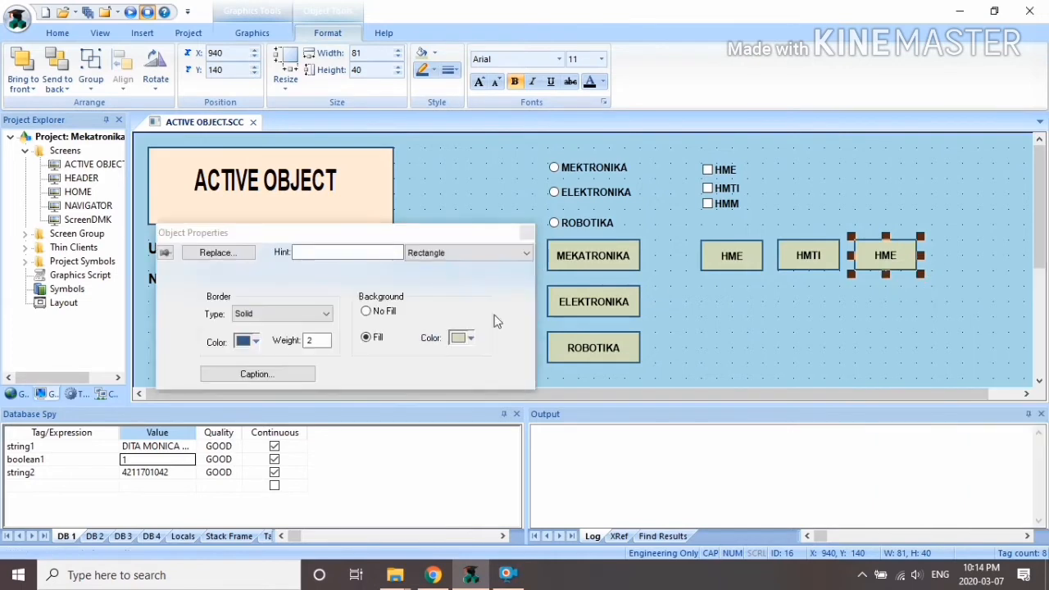
left_click(257, 374)
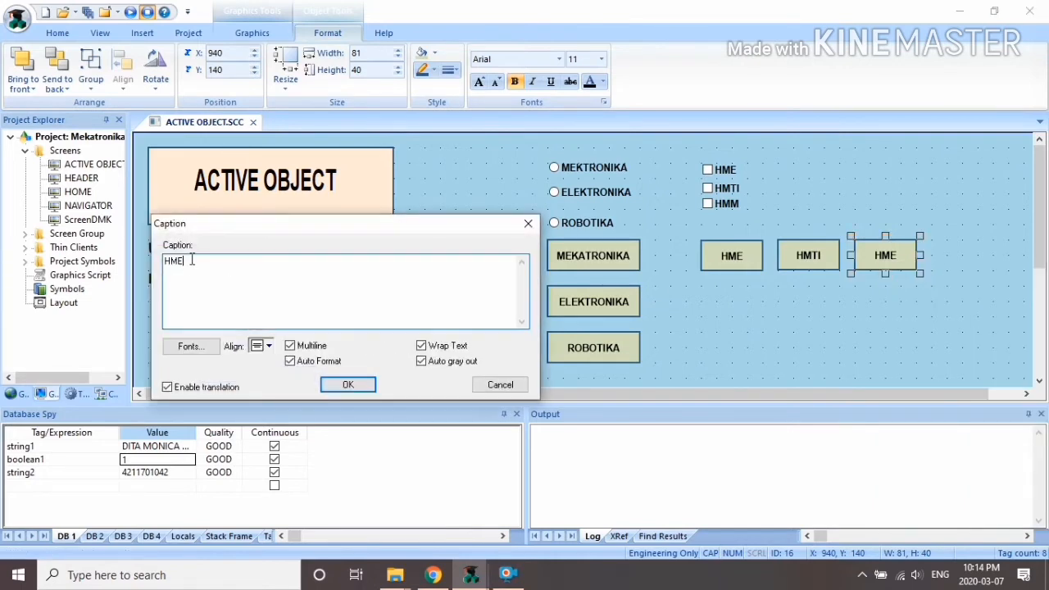
left_click(347, 385)
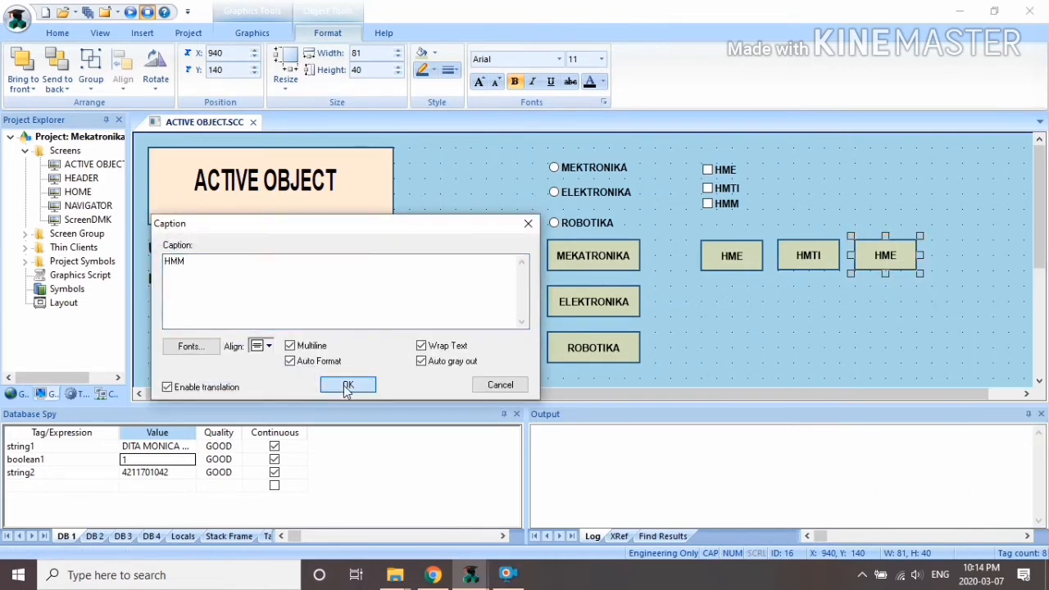
left_click(525, 230)
left_click(795, 257)
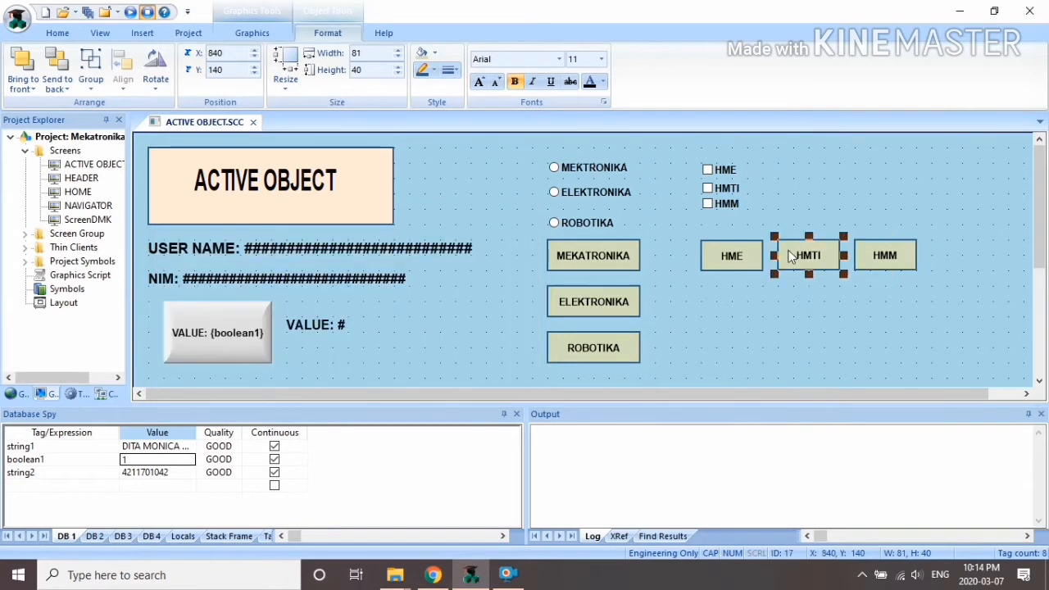
left_click(251, 33)
Step: Add a visibility animation to the HMTI button driven by the chkhmti tag
left_click(877, 87)
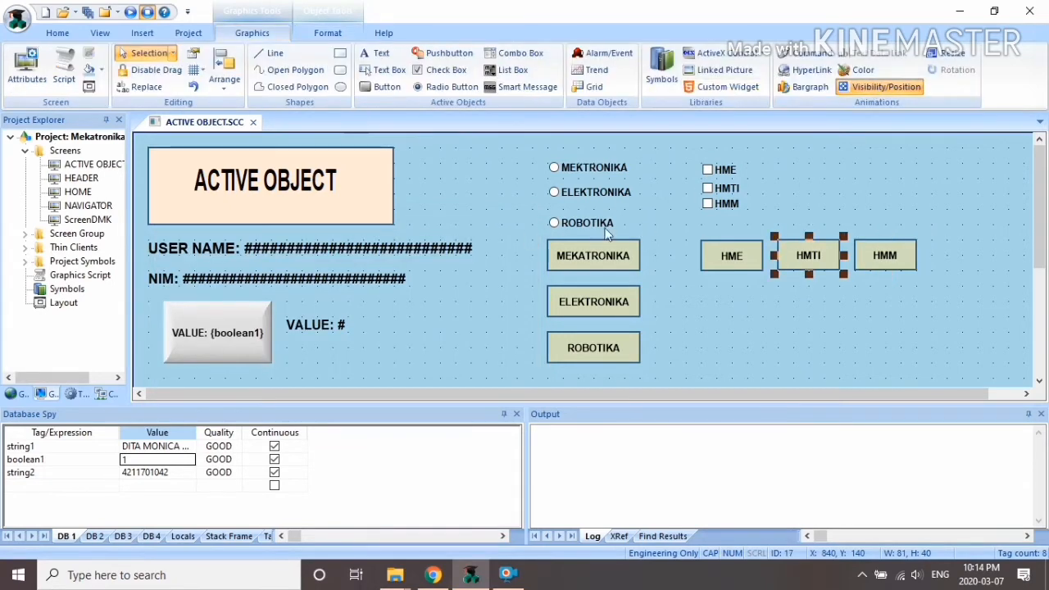
double_click(795, 261)
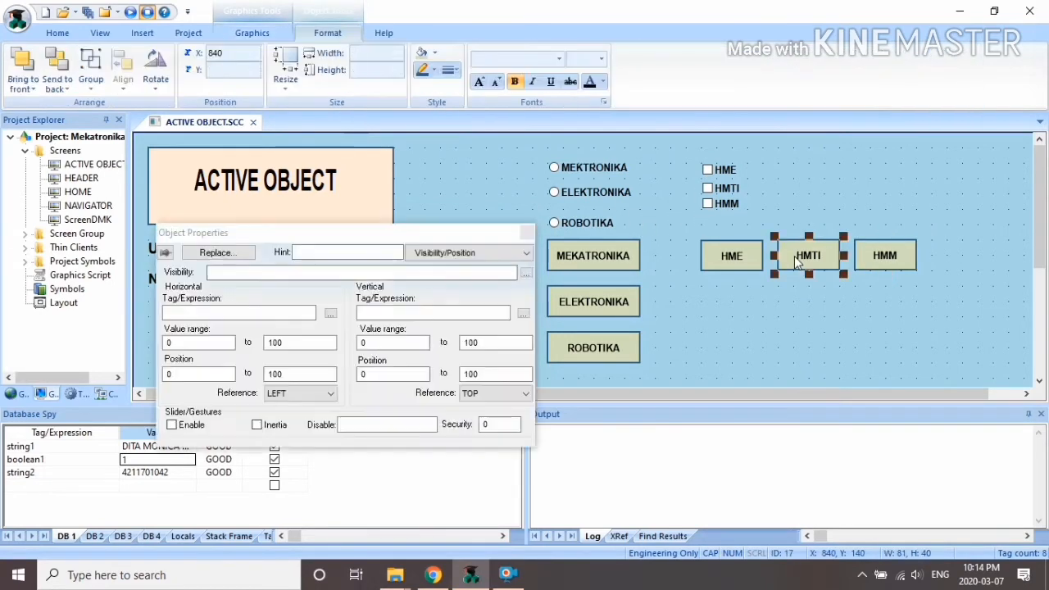
left_click(526, 275)
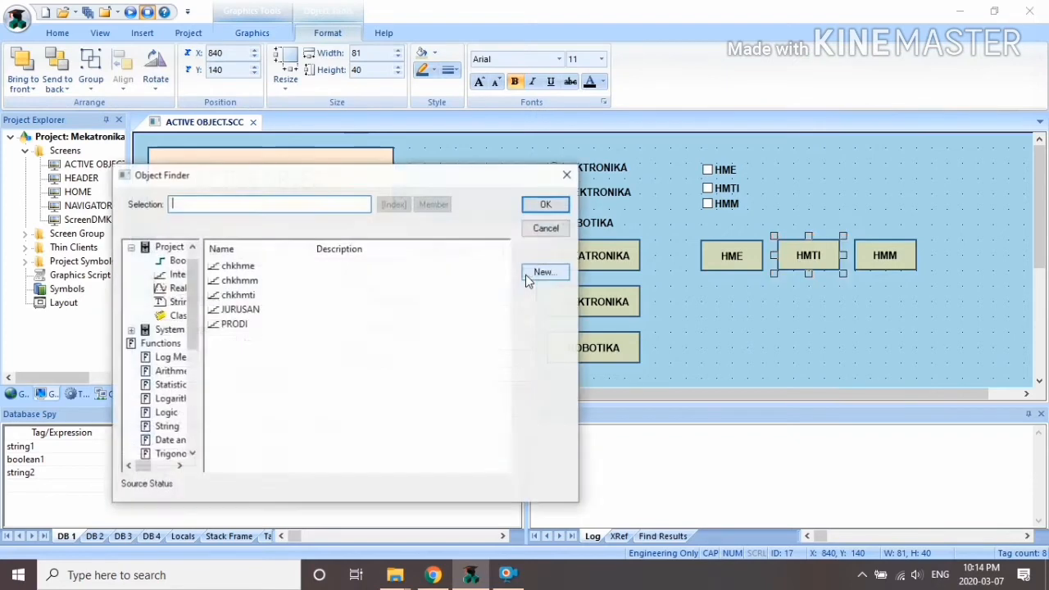
left_click(230, 296)
left_click(546, 204)
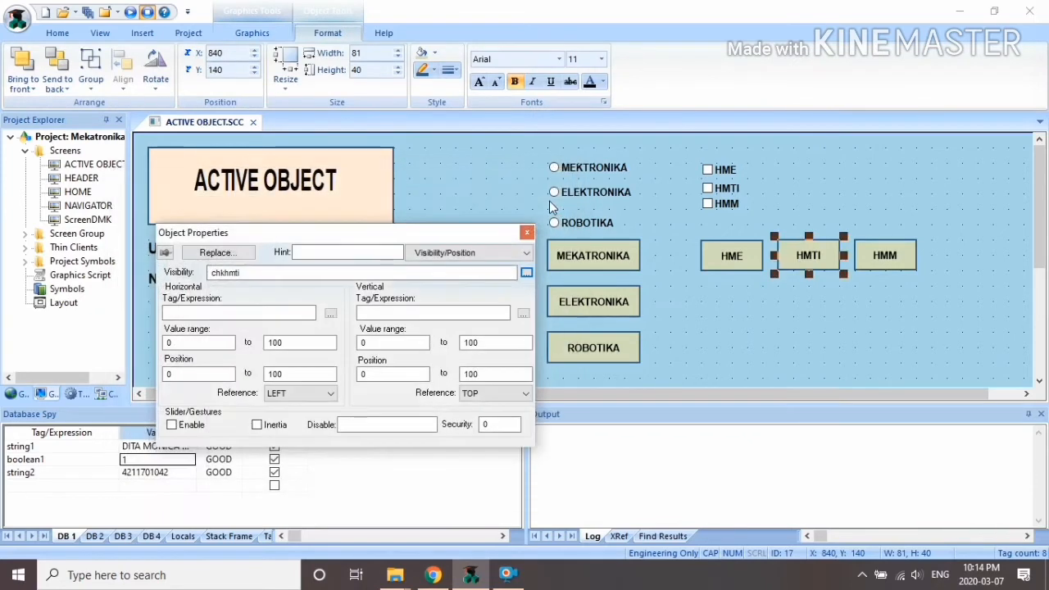
left_click(527, 233)
Step: Drive the HMM button's visibility with chkhmm, then close the ACTIVE OBJECT screen
left_click(882, 261)
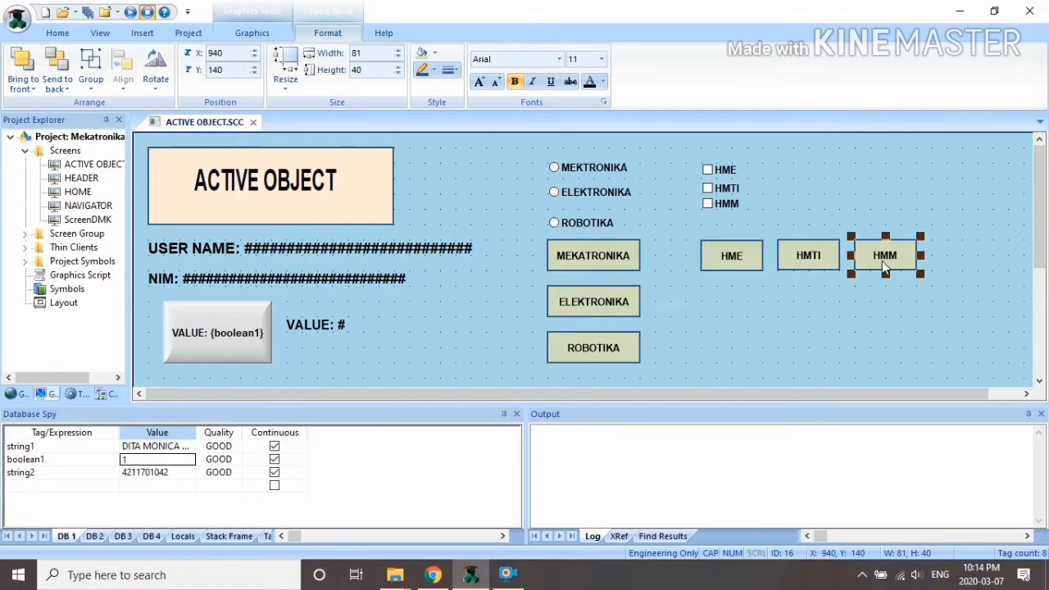
left_click(252, 32)
left_click(880, 86)
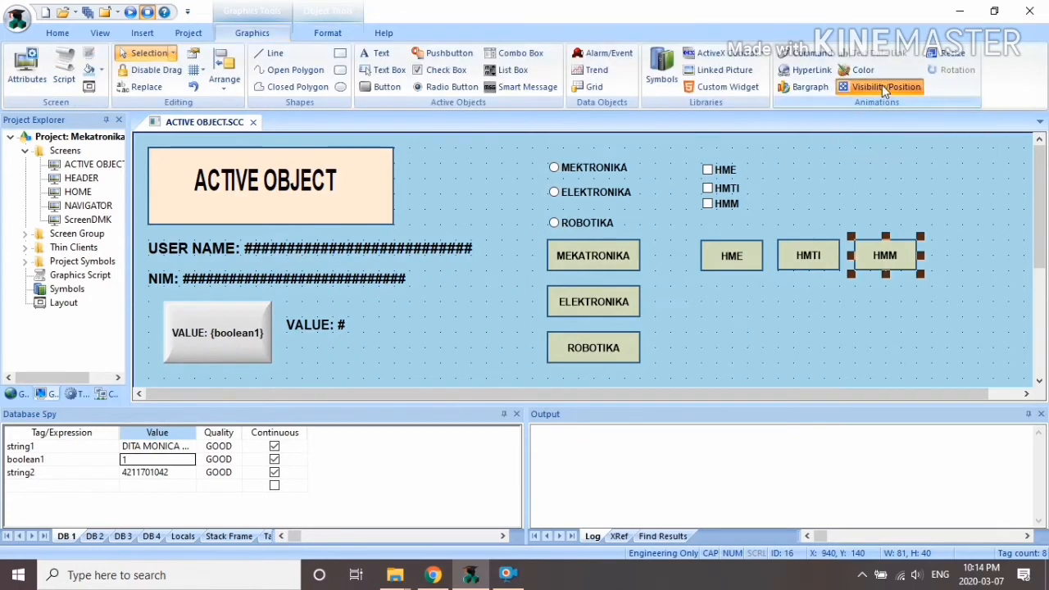
left_click(878, 87)
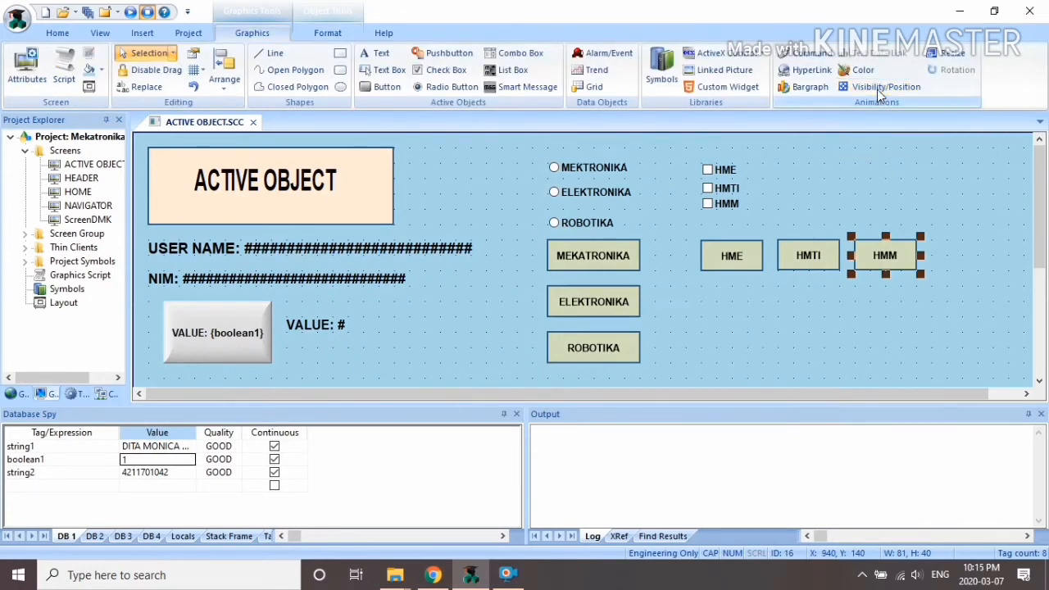
left_click(879, 91)
double_click(902, 279)
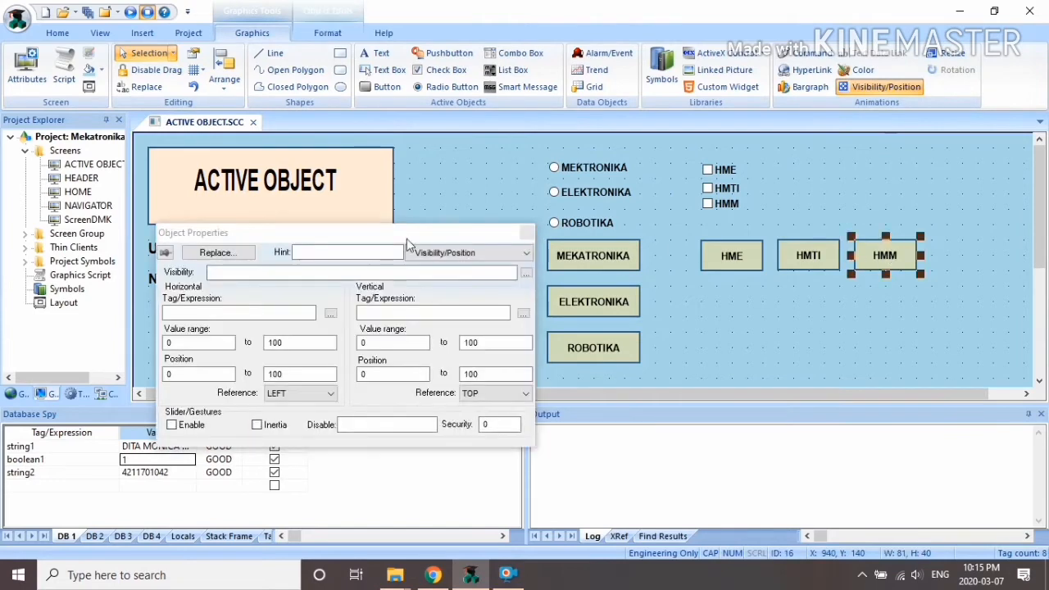
left_click(532, 275)
left_click(260, 281)
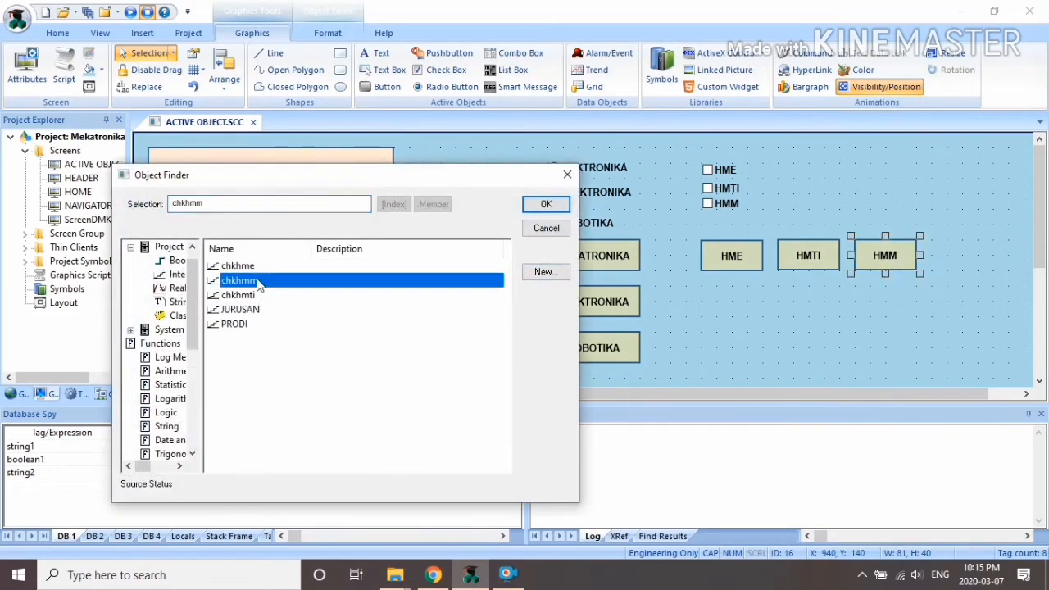
left_click(546, 205)
left_click(528, 234)
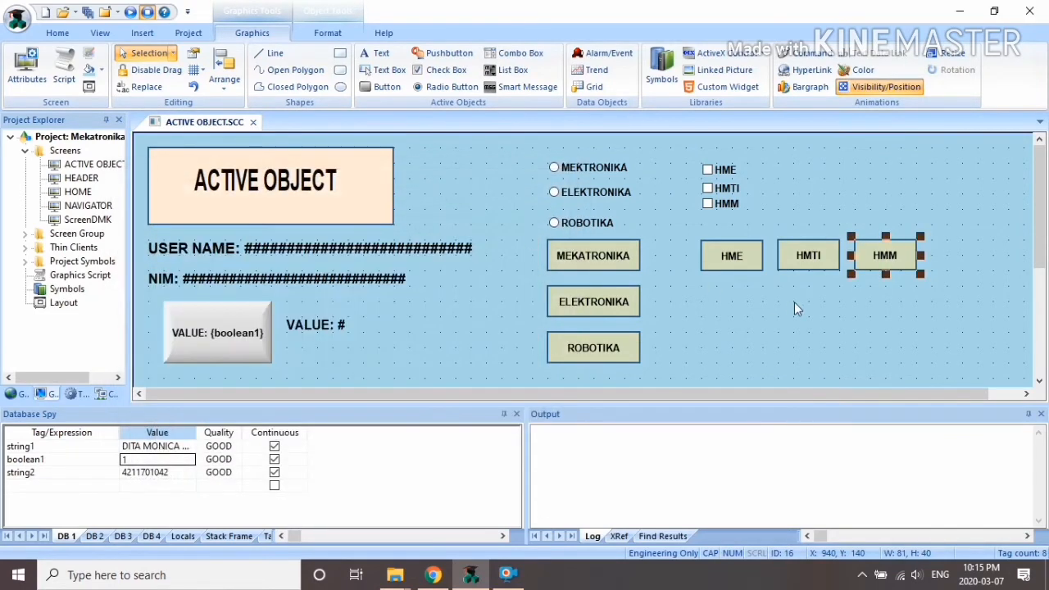
left_click(794, 302)
left_click(254, 121)
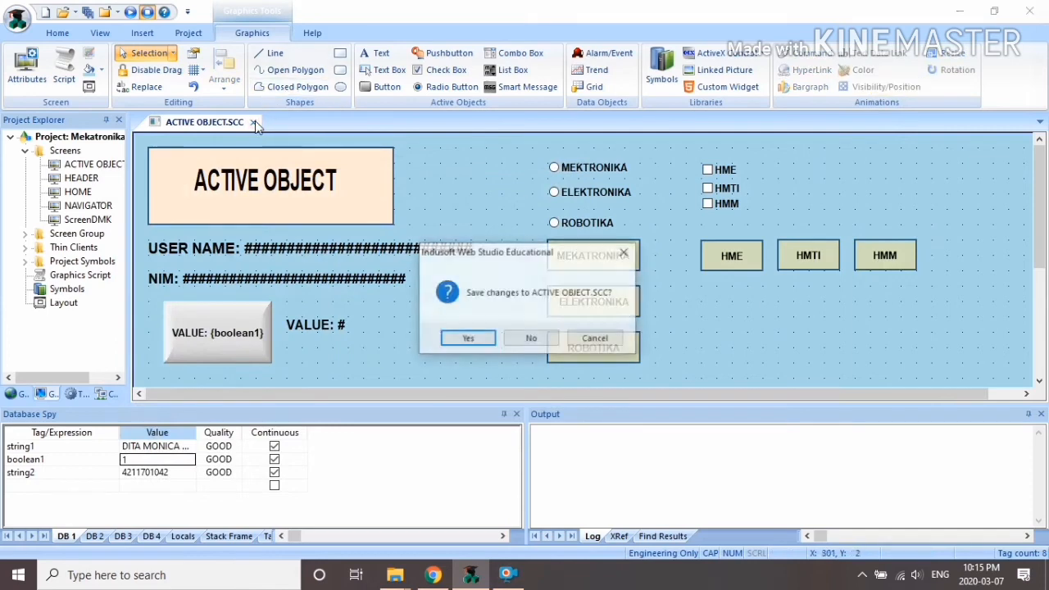
Step: Save ACTIVE OBJECT.SCC, start runtime and go to the ACTIVE OBJECT screen
left_click(465, 338)
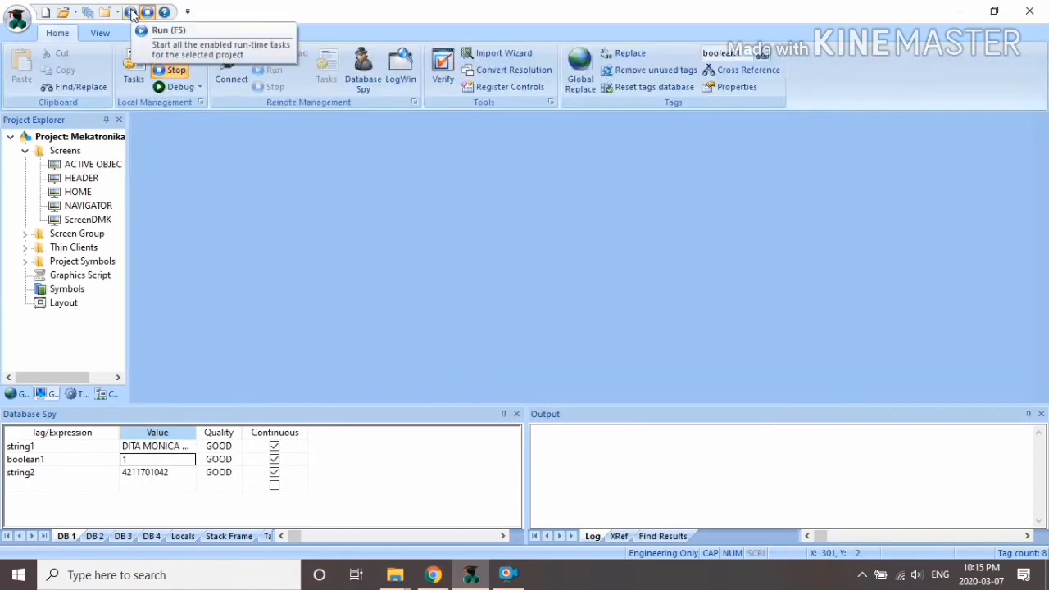
left_click(130, 11)
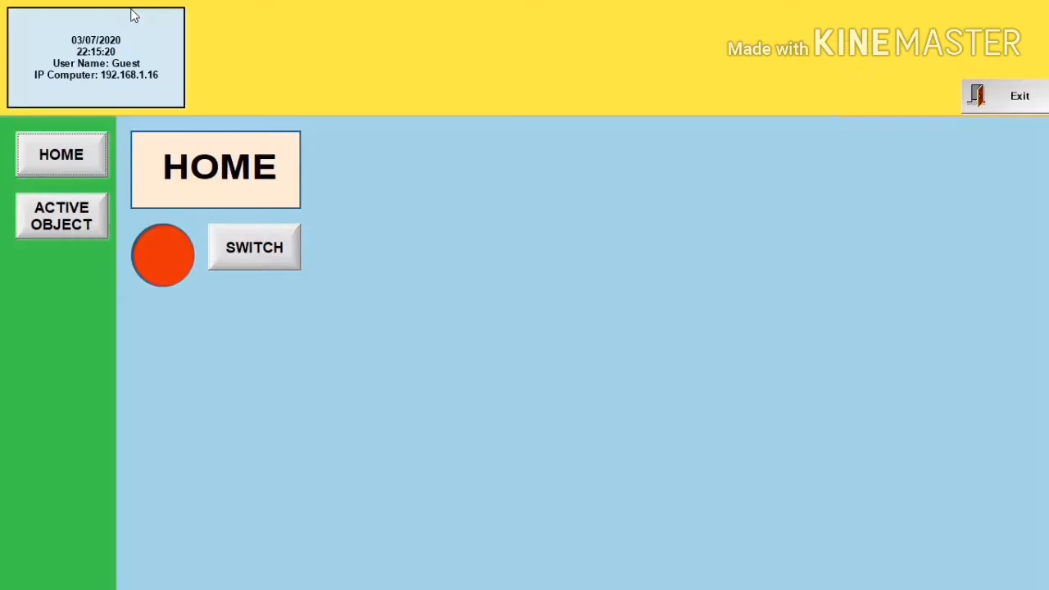
left_click(58, 226)
Step: Tick and untick the HME, HMTI and HMM checkboxes to test visibility, then exit runtime
left_click(694, 153)
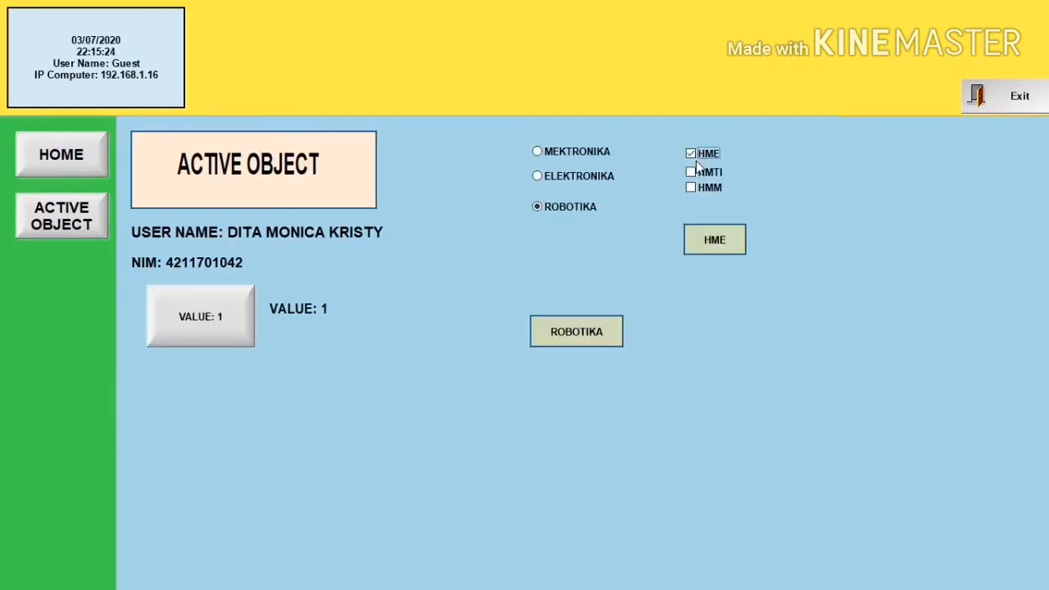
left_click(693, 173)
left_click(691, 187)
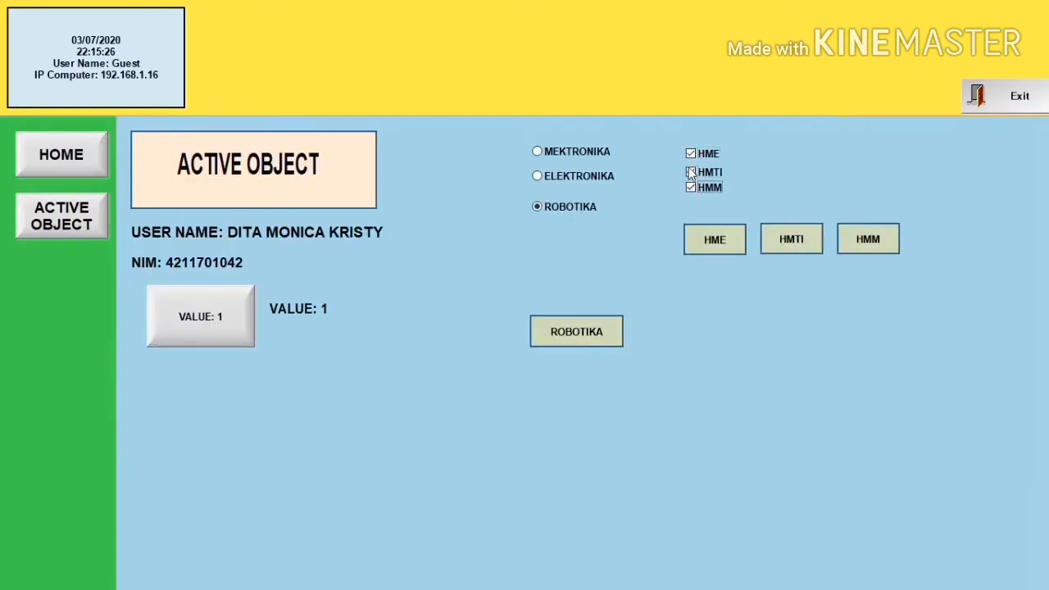
left_click(691, 153)
left_click(691, 173)
left_click(691, 188)
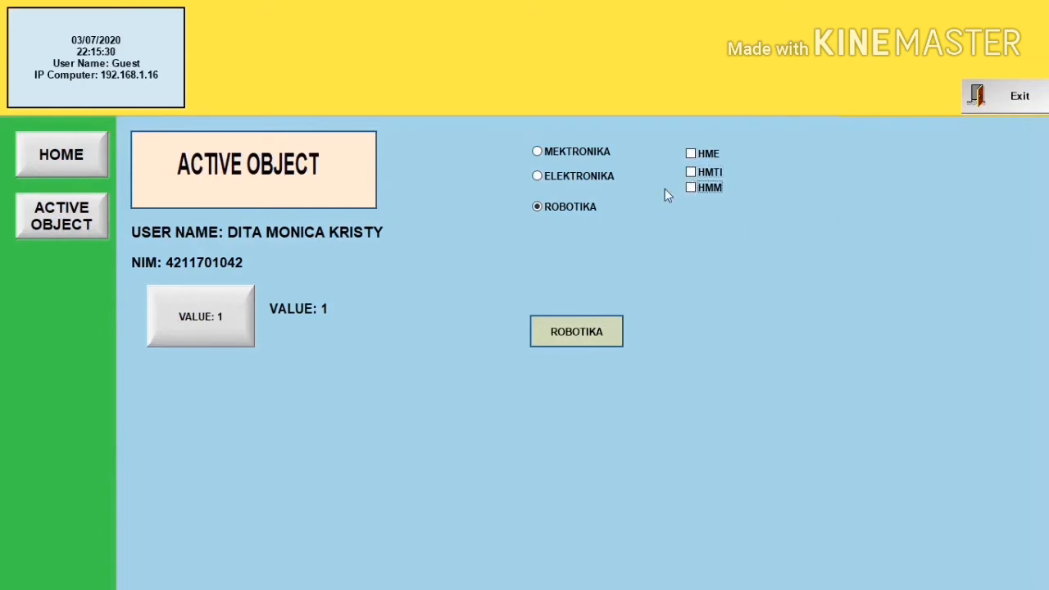
left_click(991, 100)
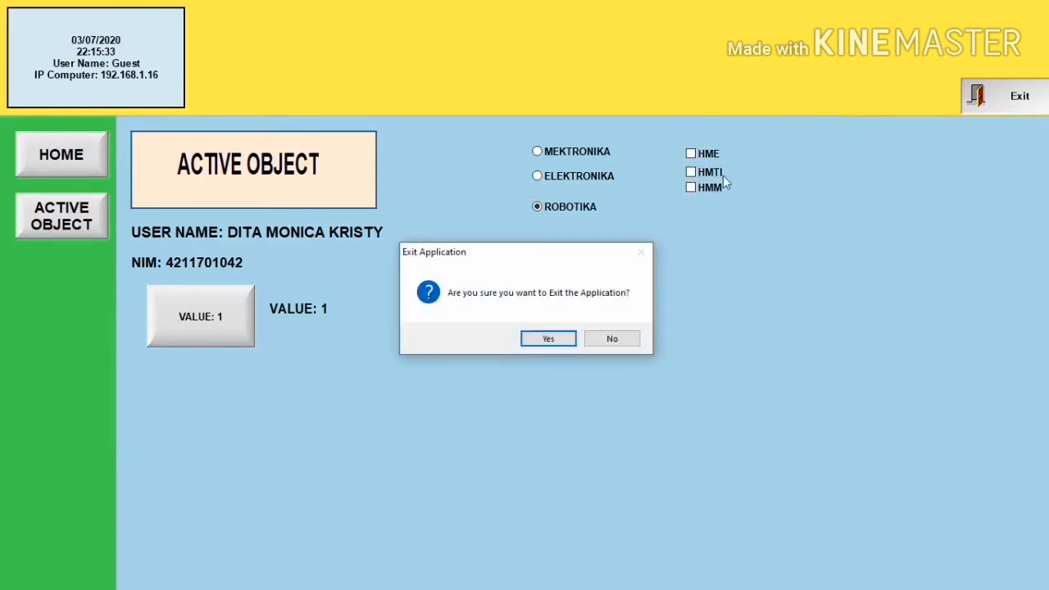
left_click(541, 343)
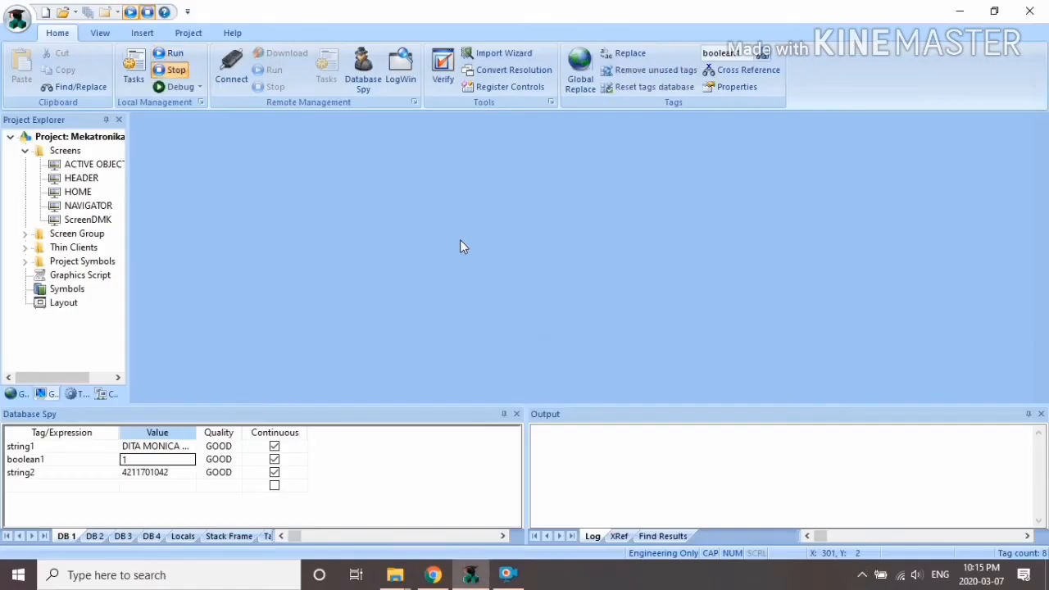
Step: Reopen the ACTIVE OBJECT screen and draw a combo box at its top right
double_click(90, 166)
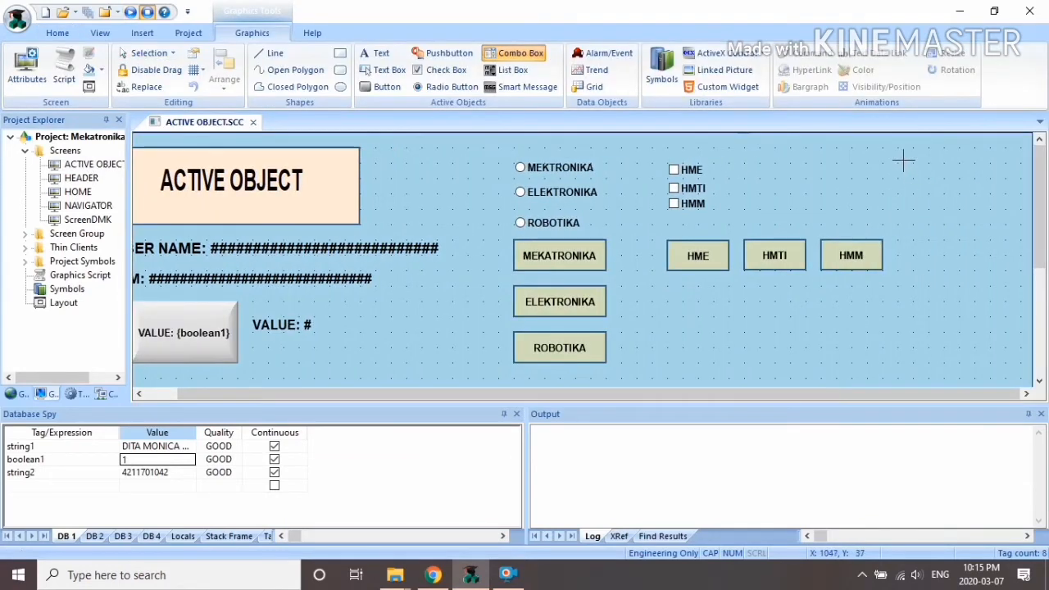
left_click_drag(899, 149, 1028, 241)
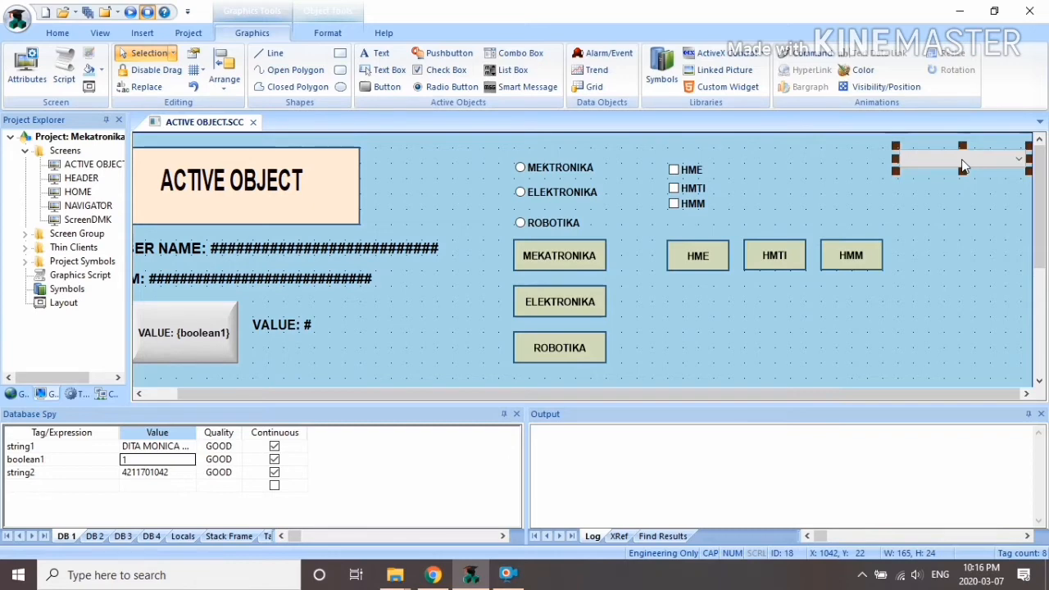
right_click(962, 159)
left_click(934, 167)
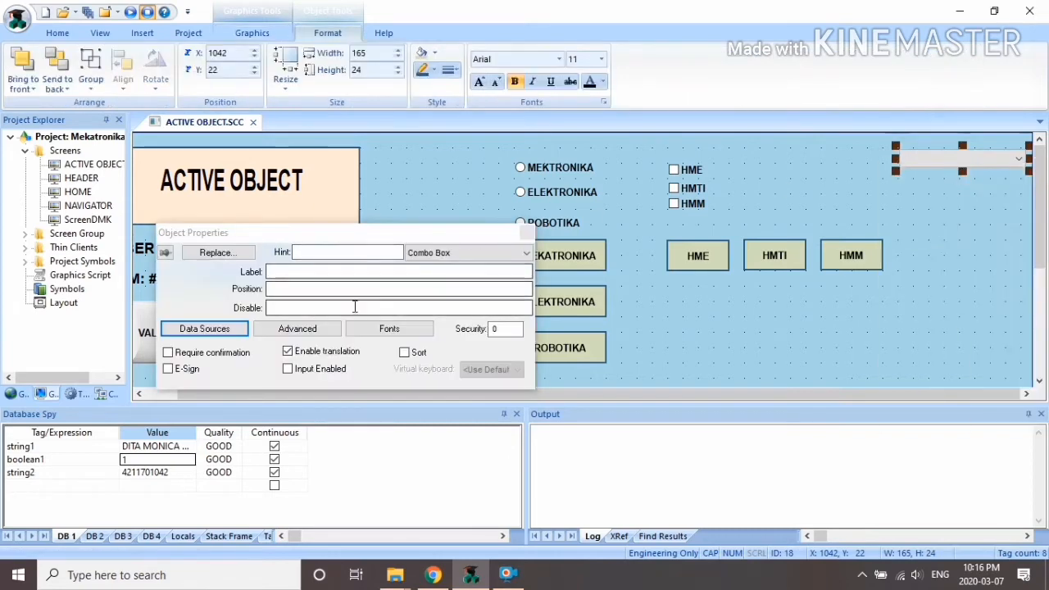
Step: Keep the combo box's Data Sources on Static Labels, check Advanced options, reopen Data Sources
left_click(234, 332)
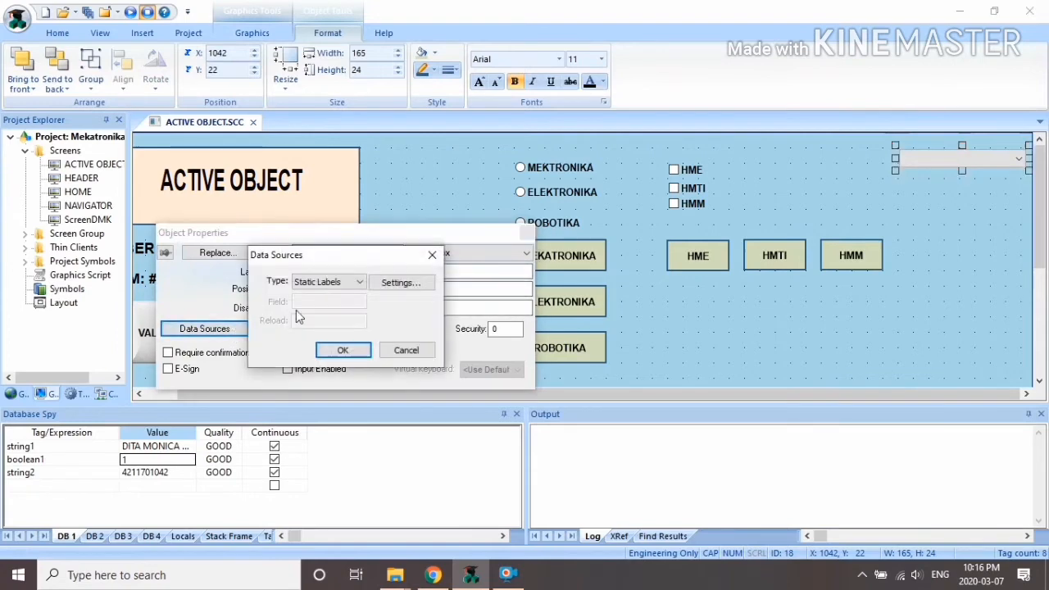
left_click(363, 283)
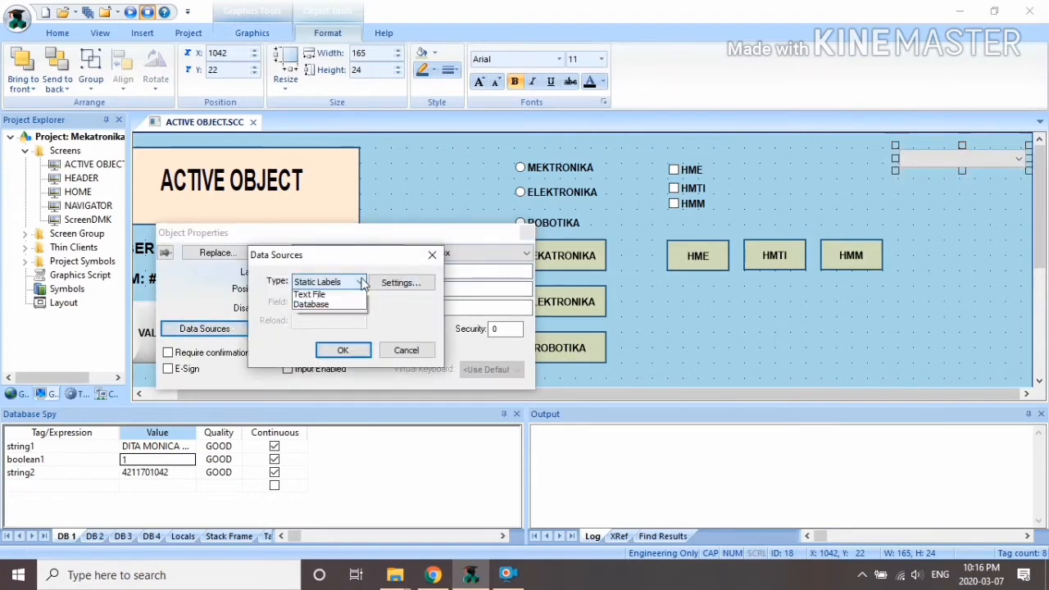
left_click(328, 294)
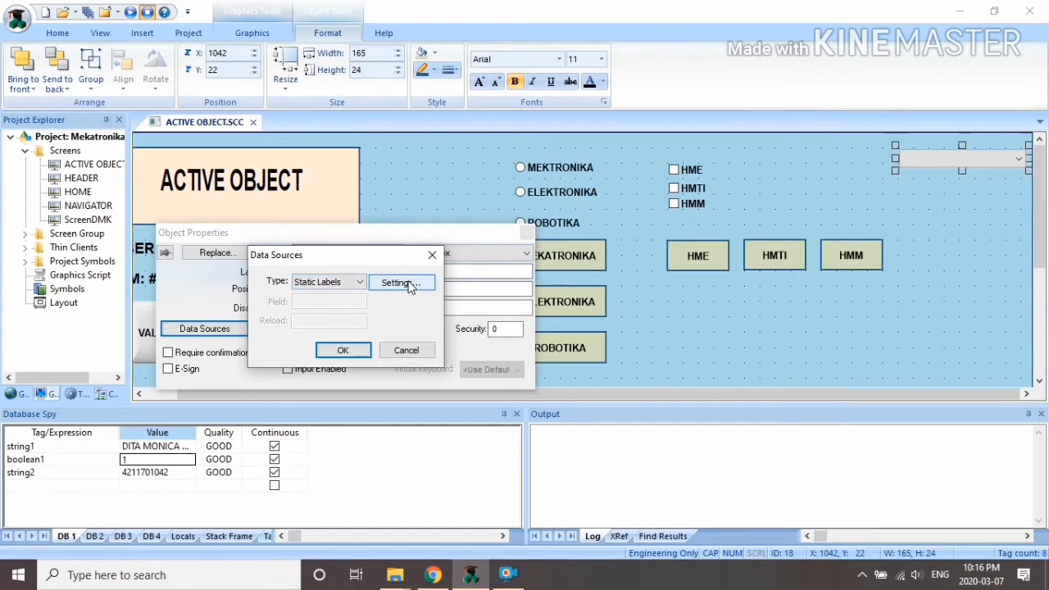
left_click(343, 350)
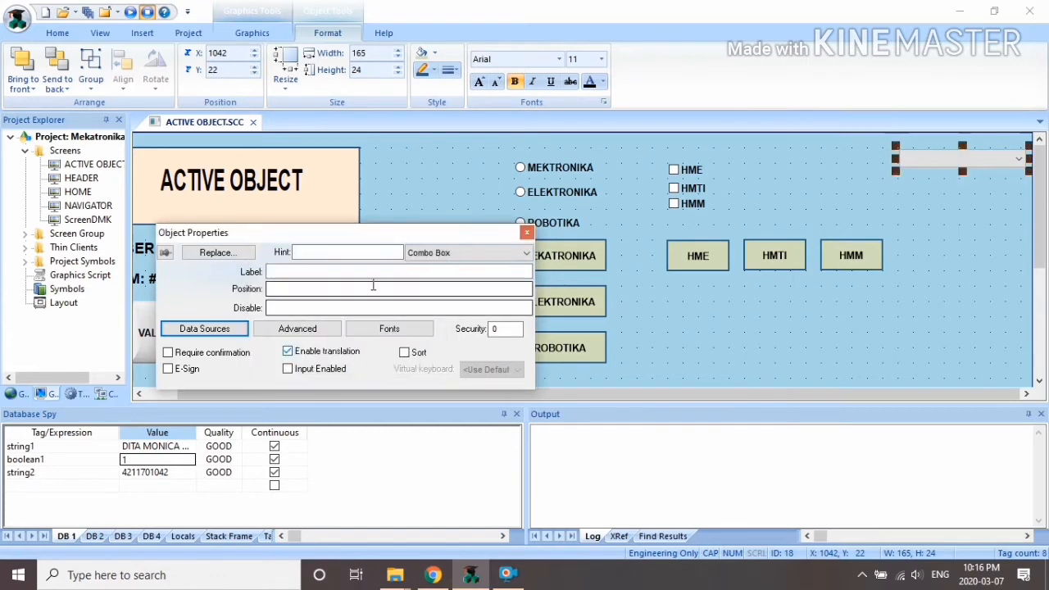
left_click(319, 327)
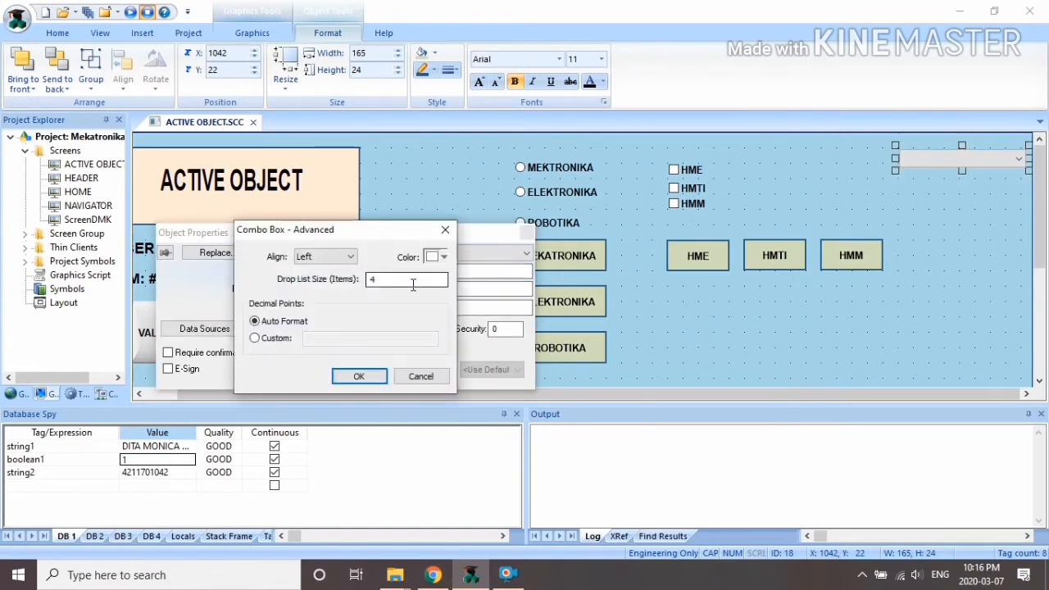
left_click(446, 233)
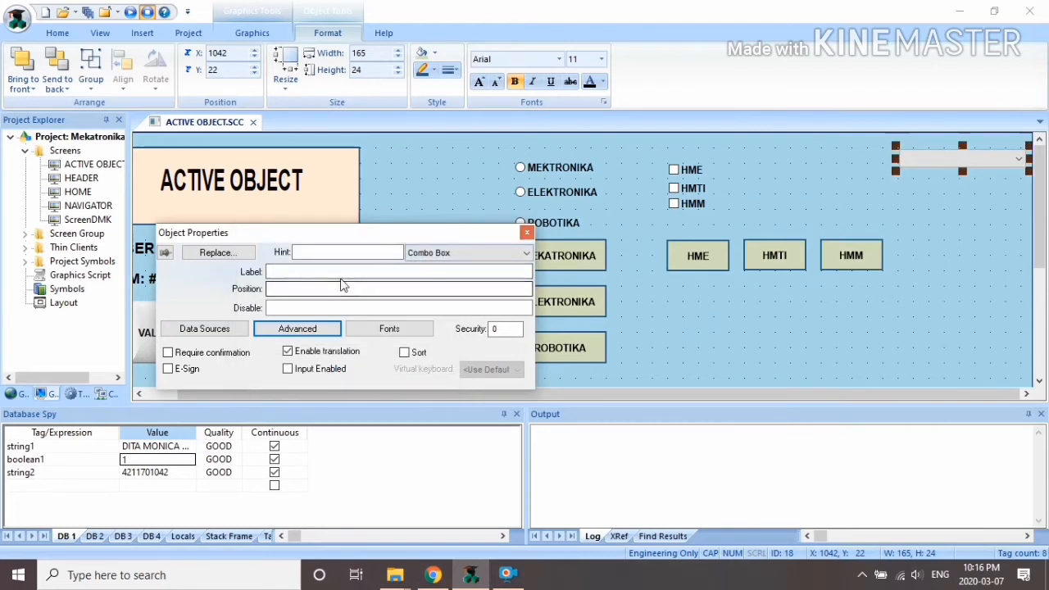
left_click(242, 329)
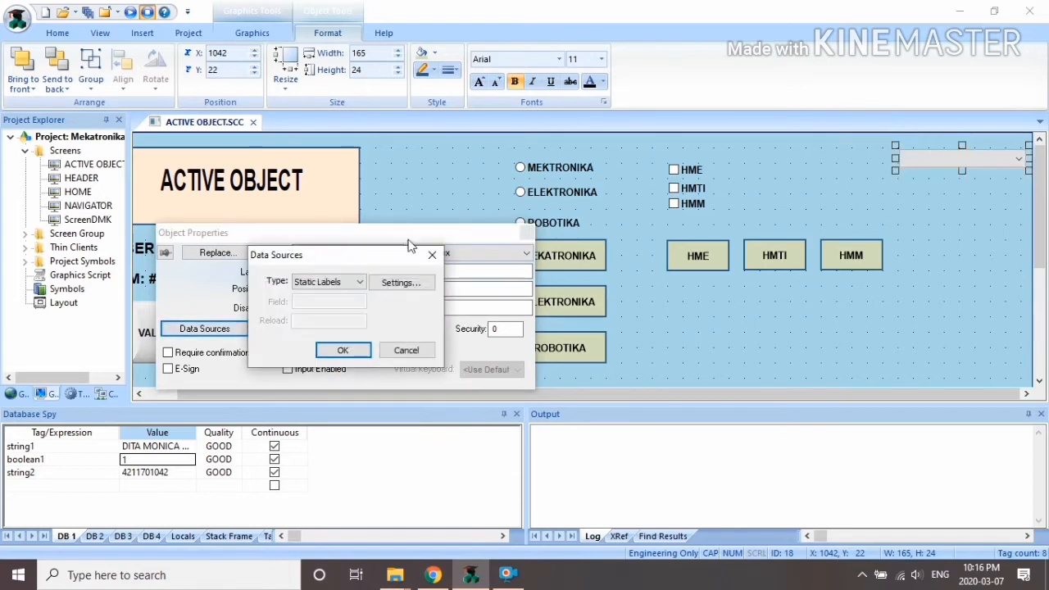
Step: Enter LANTAI 1 through LANTAI 5 as the combo box's static label list
left_click(408, 282)
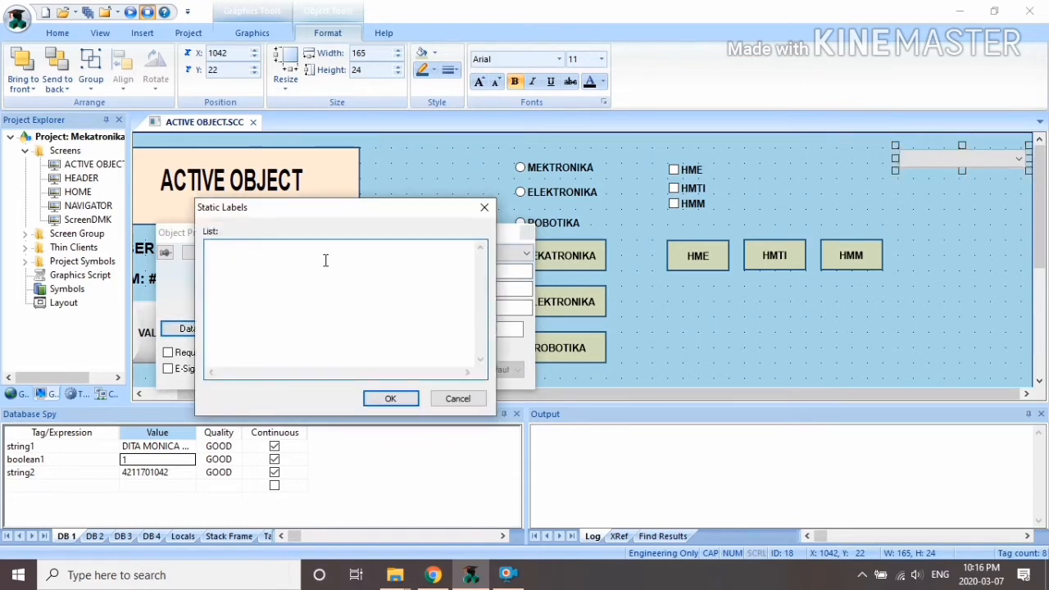
type("LANT")
type("LANTAI")
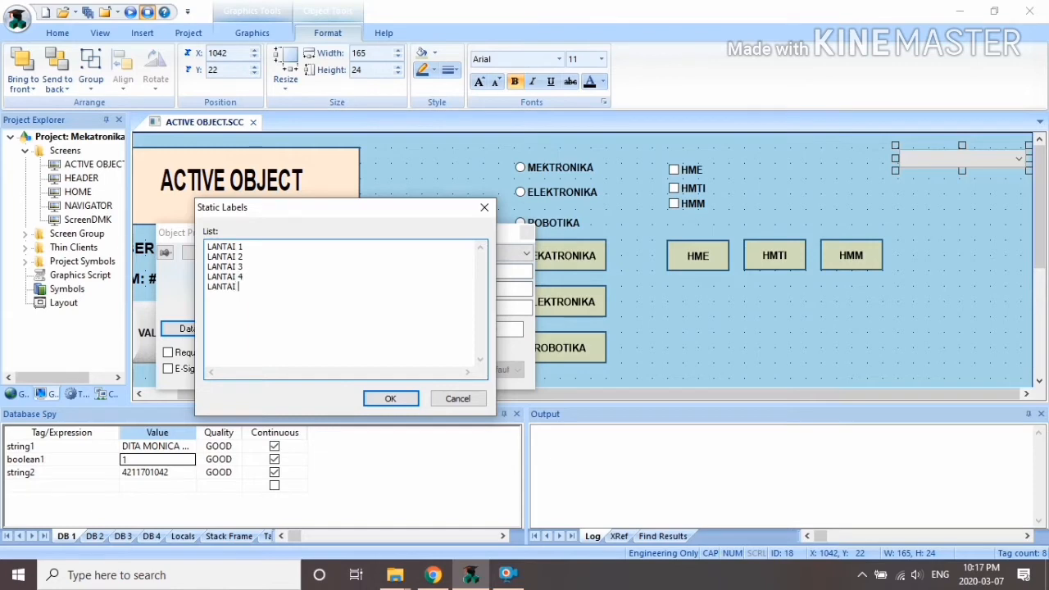
left_click(368, 408)
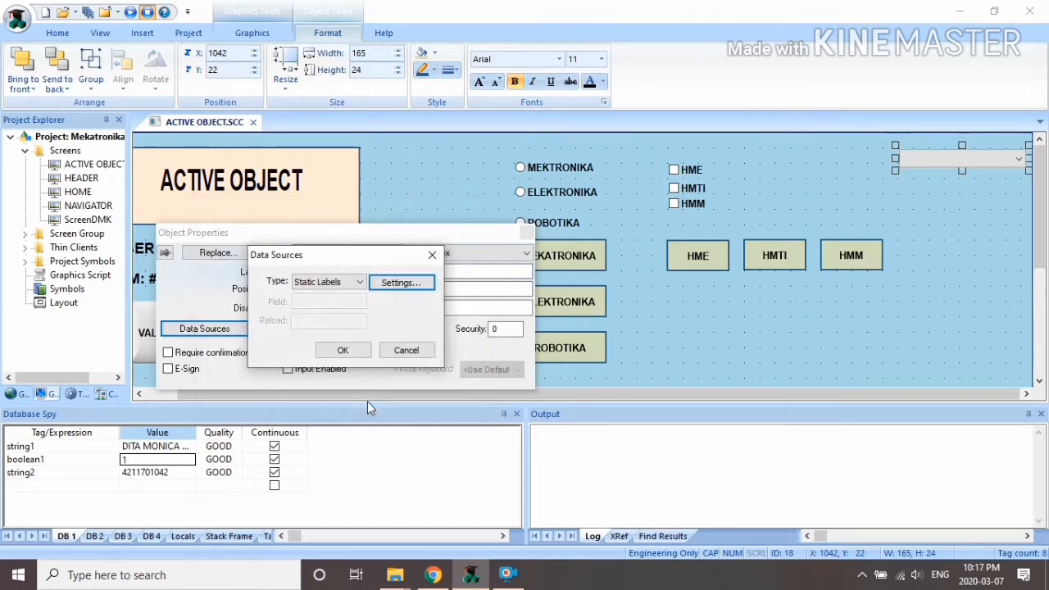
left_click(344, 350)
left_click(319, 271)
Step: Set the combo box Label to labelcombo, creating it as a new String tag
type("la")
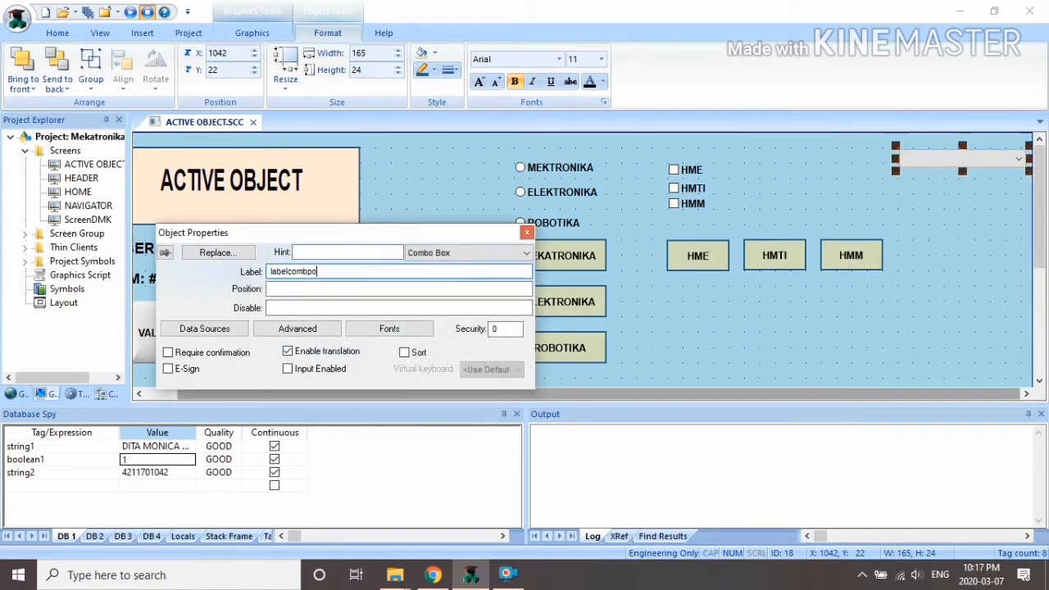
type("belcombo")
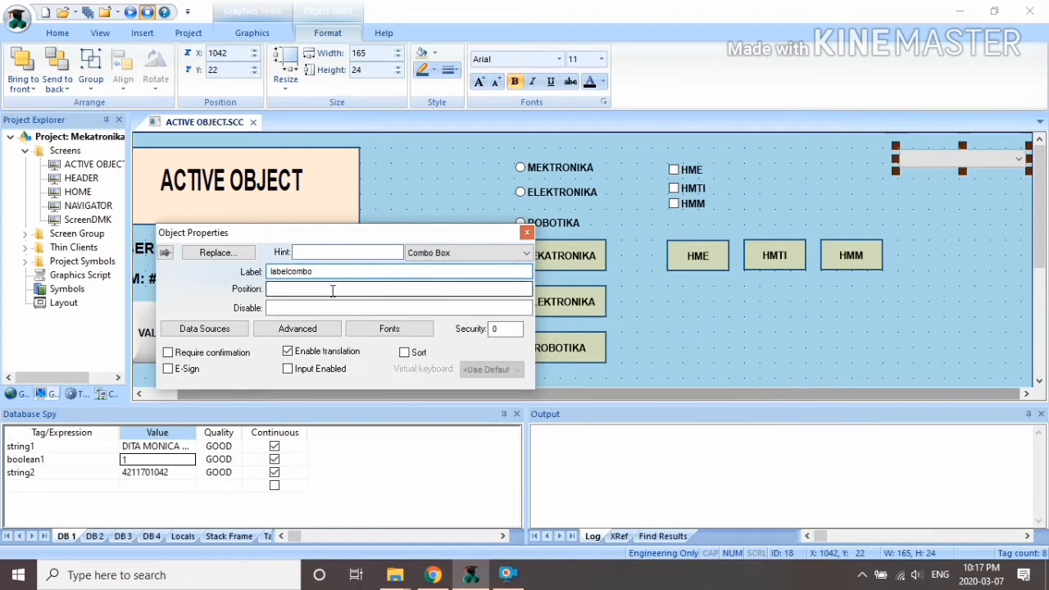
left_click(349, 291)
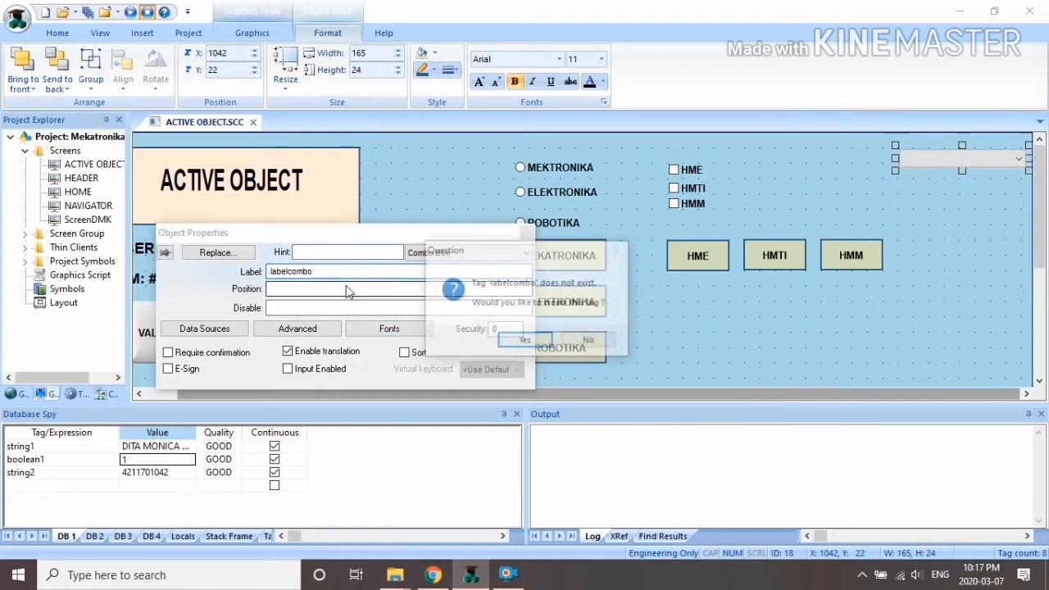
left_click(525, 341)
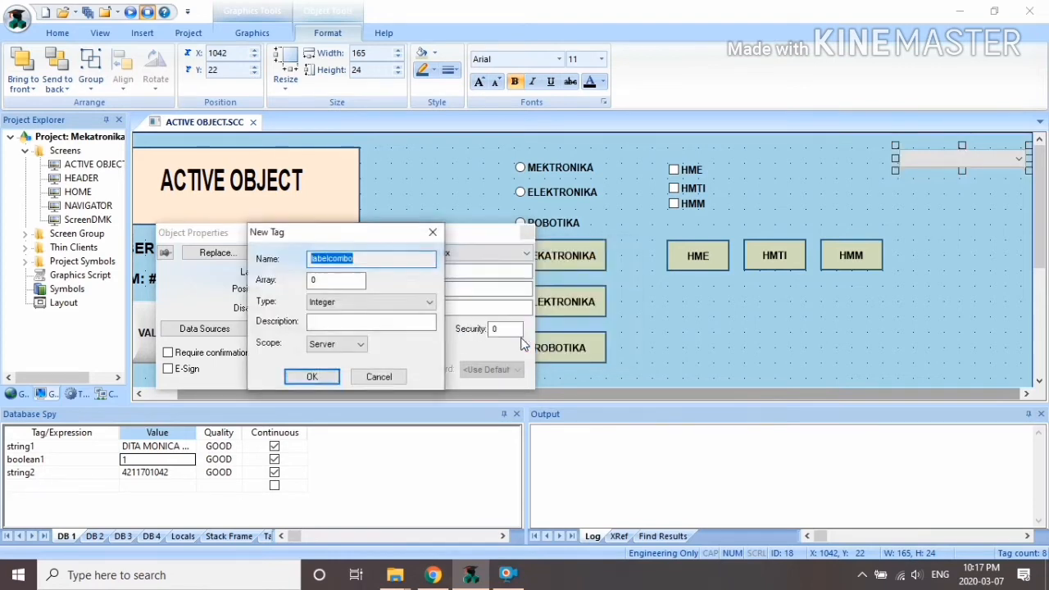
left_click(347, 303)
left_click(327, 349)
left_click(319, 377)
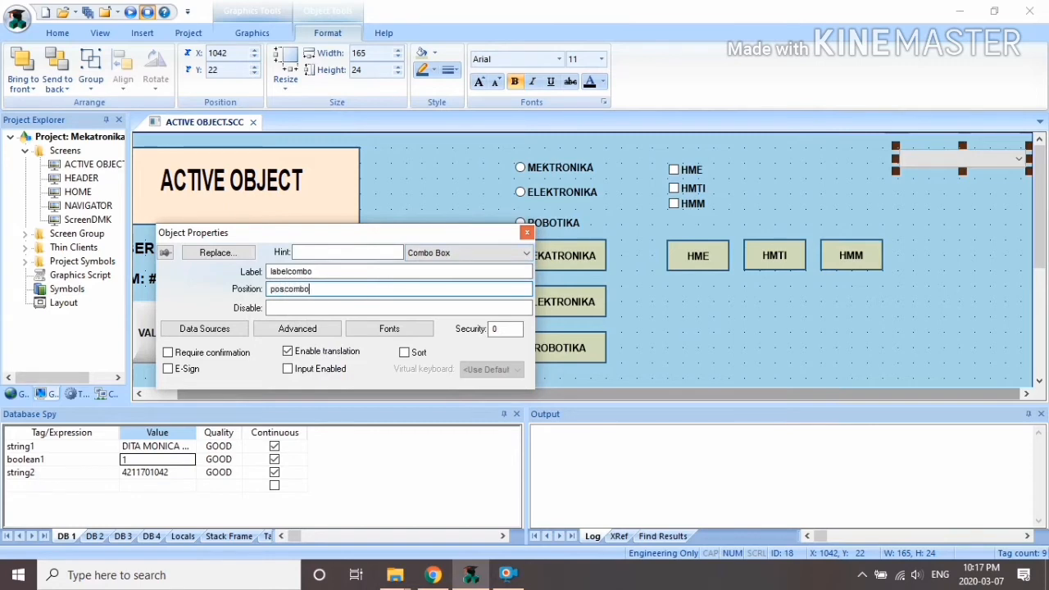
Step: Set the Position to the newly created tag poscombo and close the properties
key("Return")
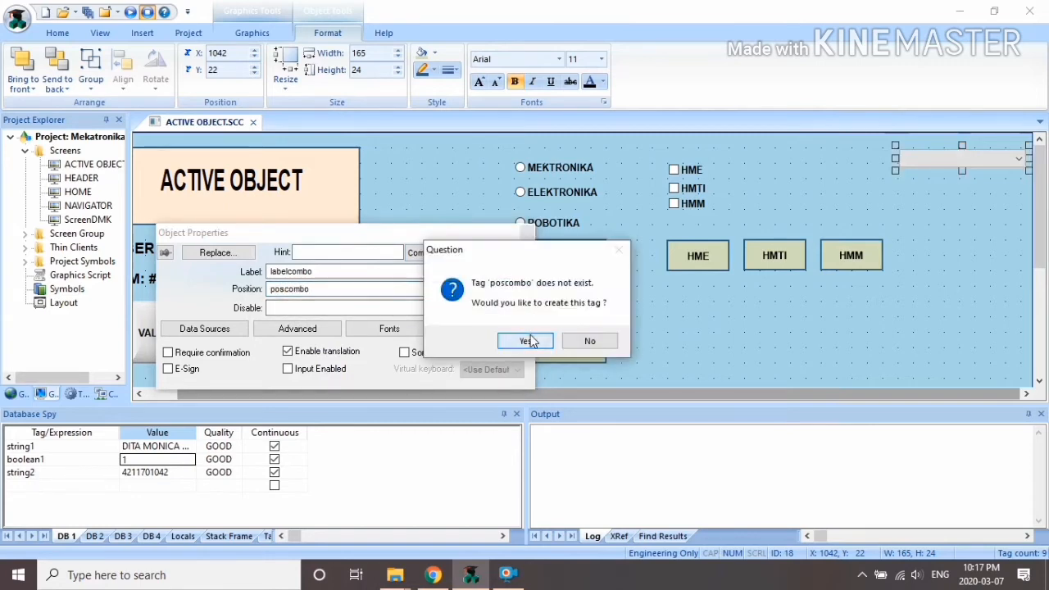
left_click(531, 341)
left_click(301, 377)
key("Tab")
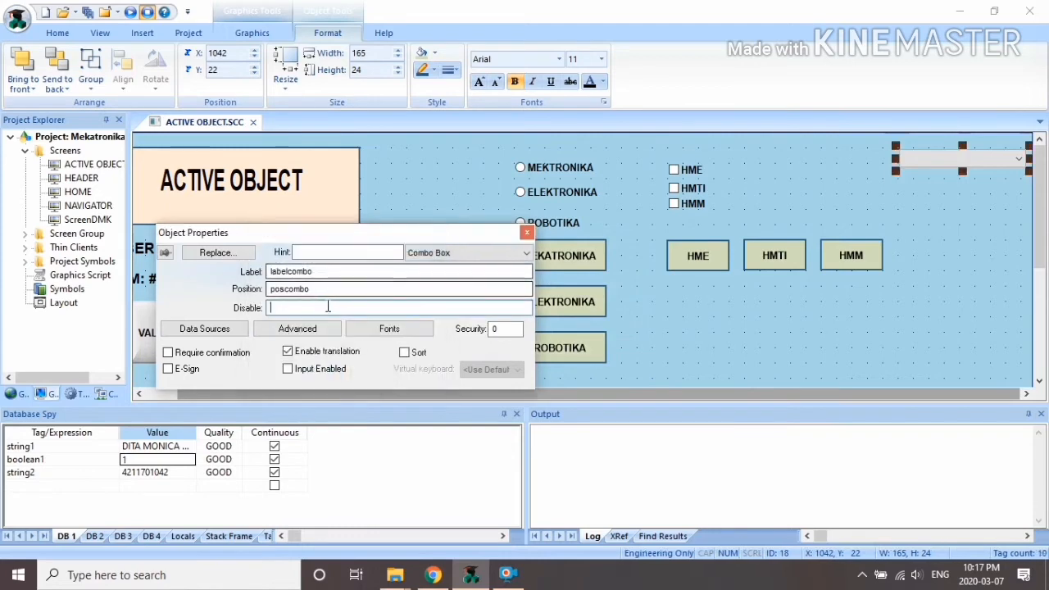
left_click(527, 233)
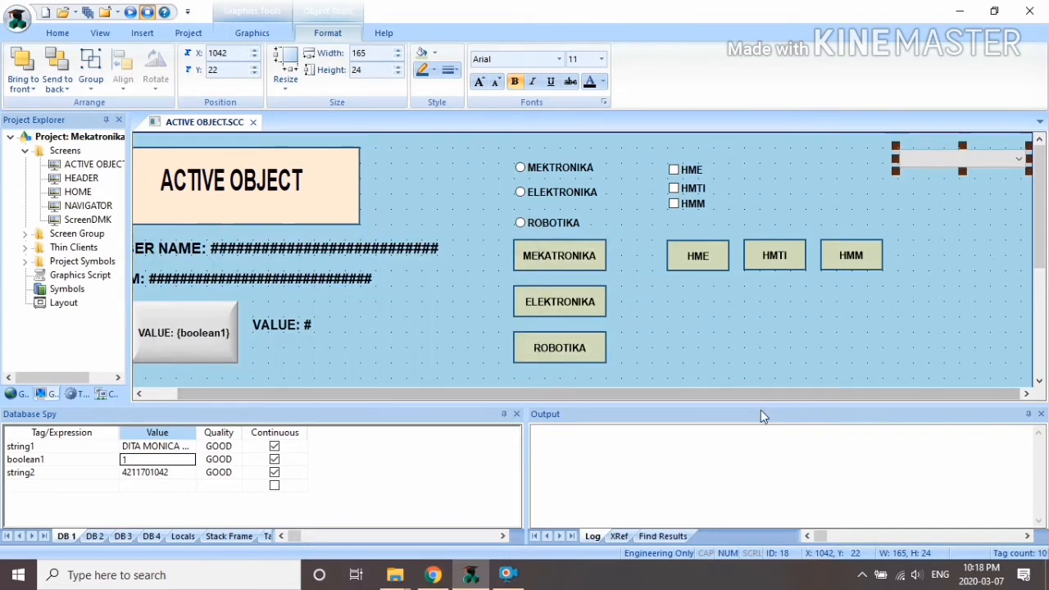
Step: Place the text 'Label Combo Box: ###' just below the combo box
left_click(253, 33)
left_click(376, 53)
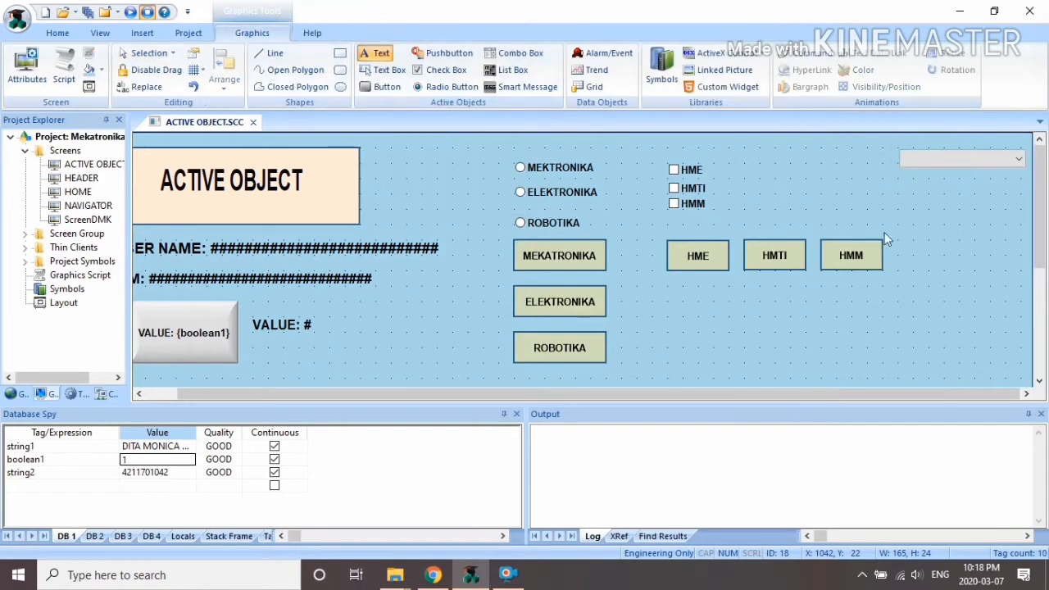
left_click(906, 191)
type("La")
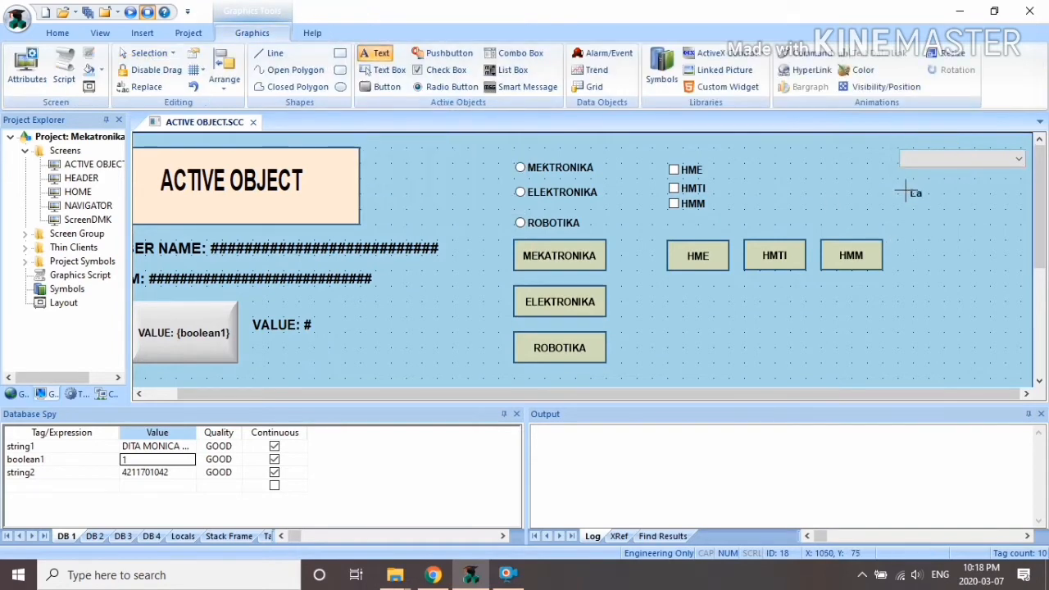
type("bel Combo Box:")
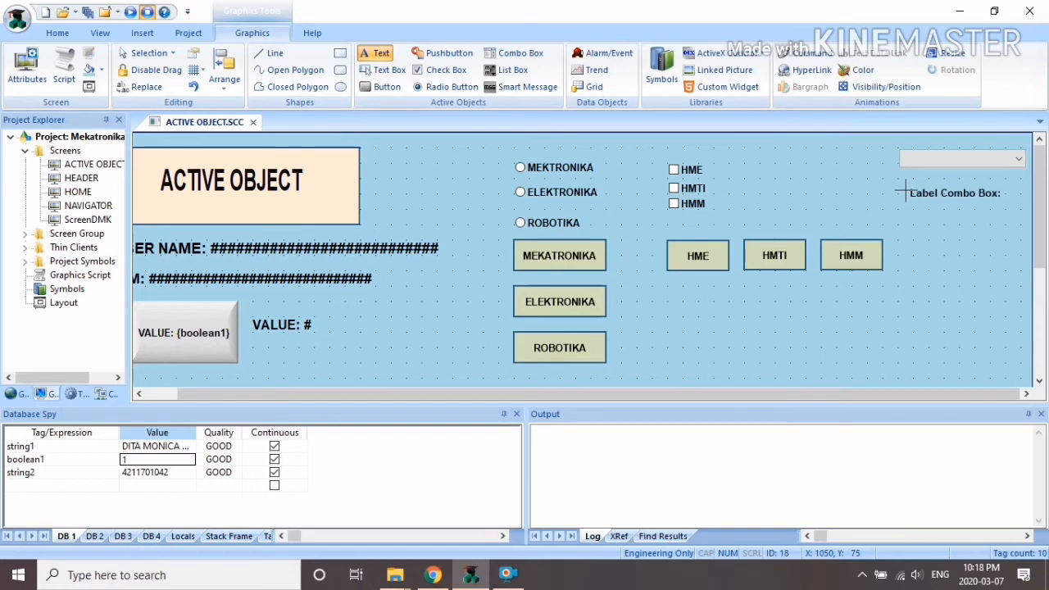
type(" #####")
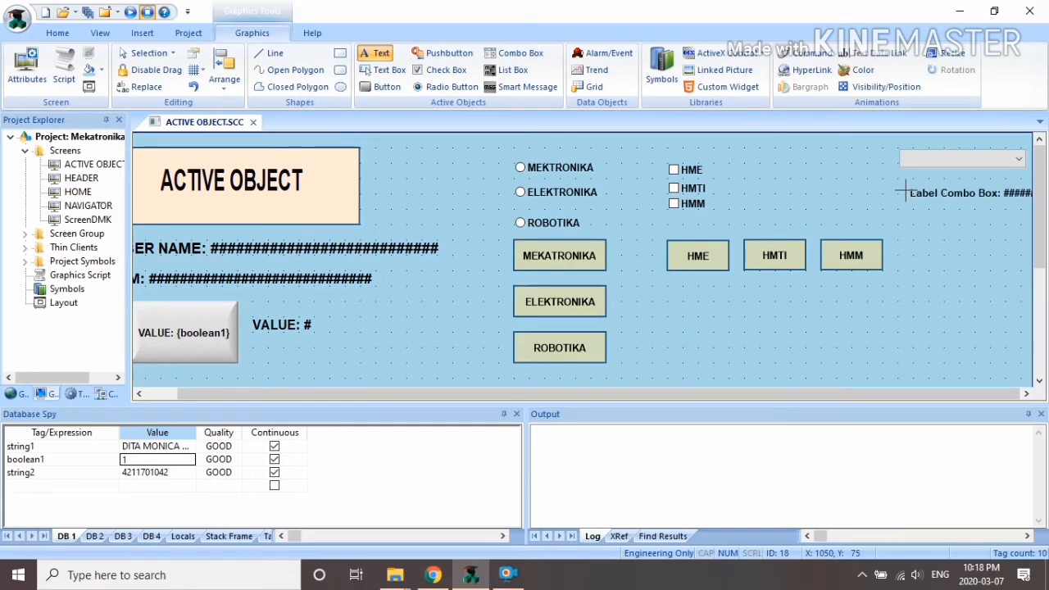
Step: Set the Label Combo Box label's font size to 14
left_click(958, 198)
left_click(959, 201)
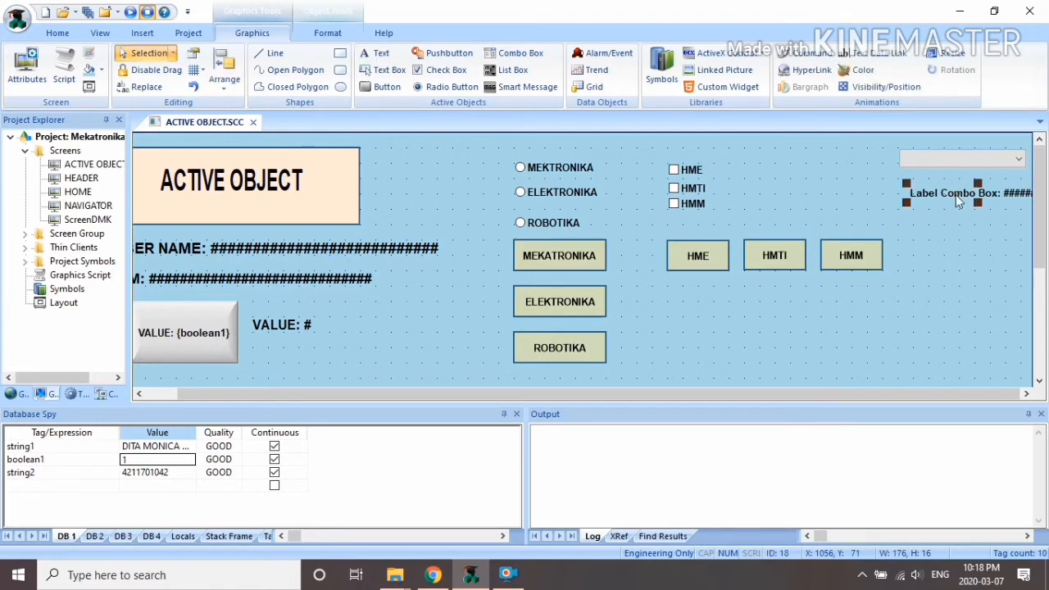
right_click(959, 202)
left_click(926, 207)
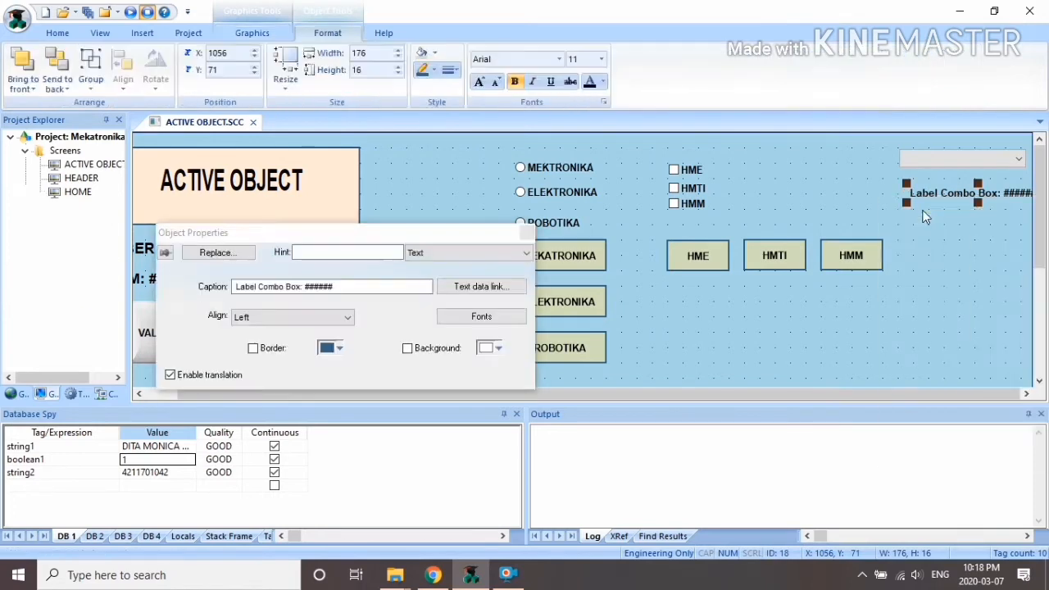
left_click(482, 316)
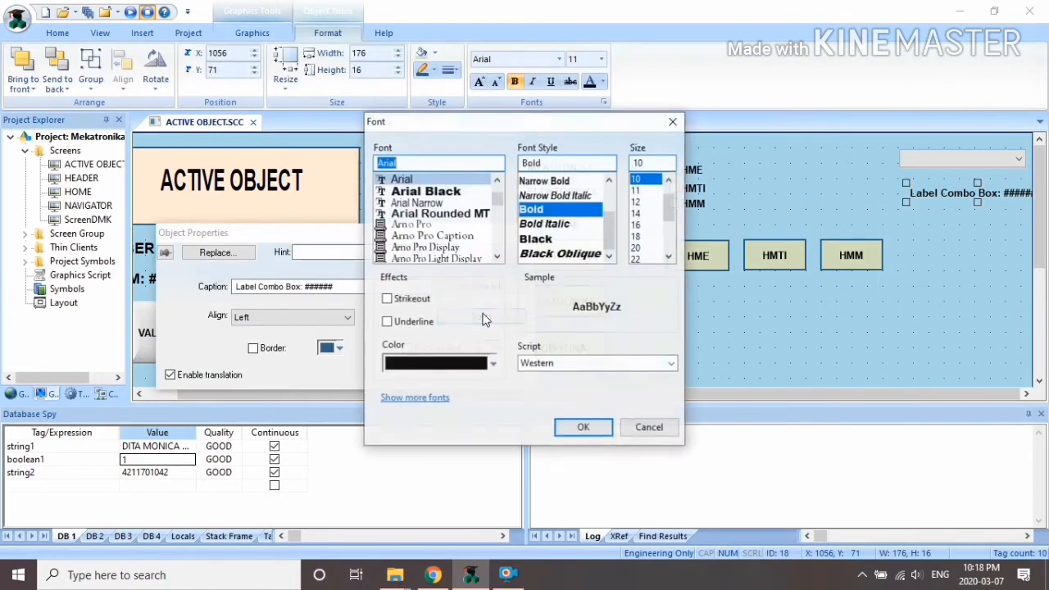
left_click(637, 214)
left_click(592, 428)
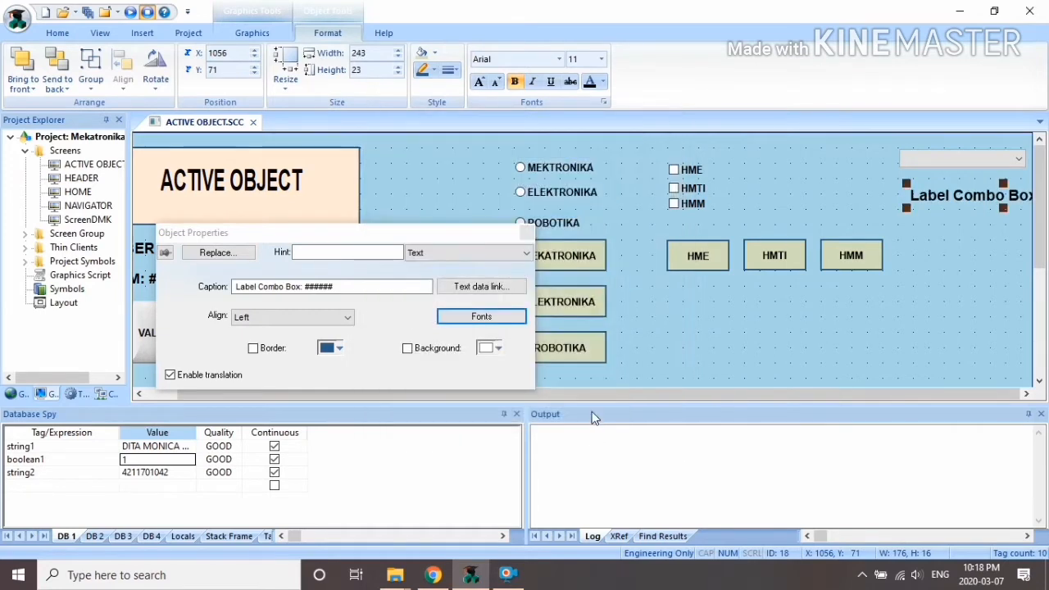
Step: Link the label's text to the labelcombo tag and lengthen its # placeholders
left_click(472, 253)
left_click(468, 283)
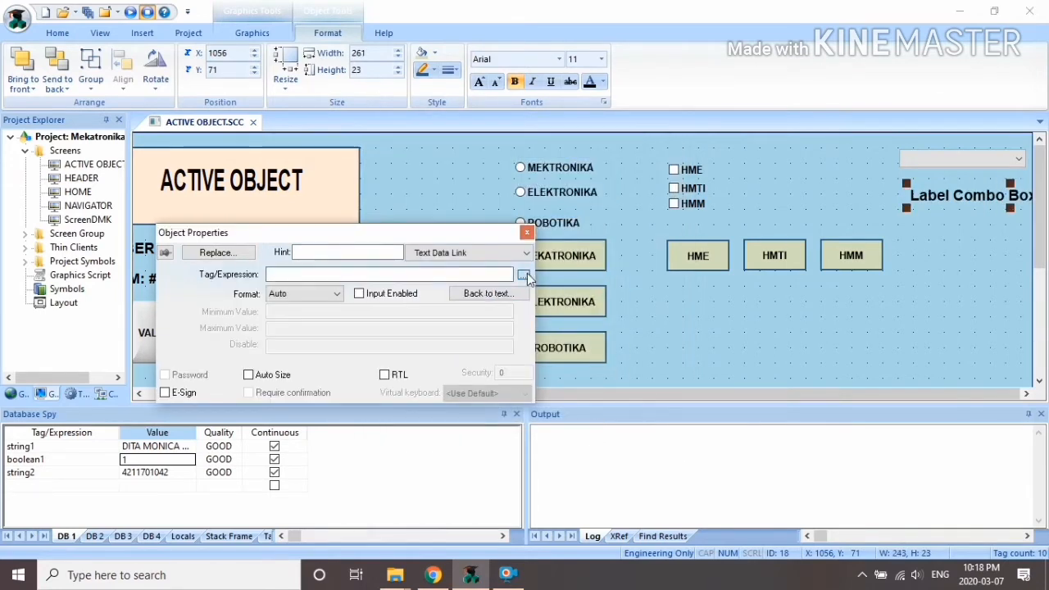
left_click(523, 275)
left_click(176, 282)
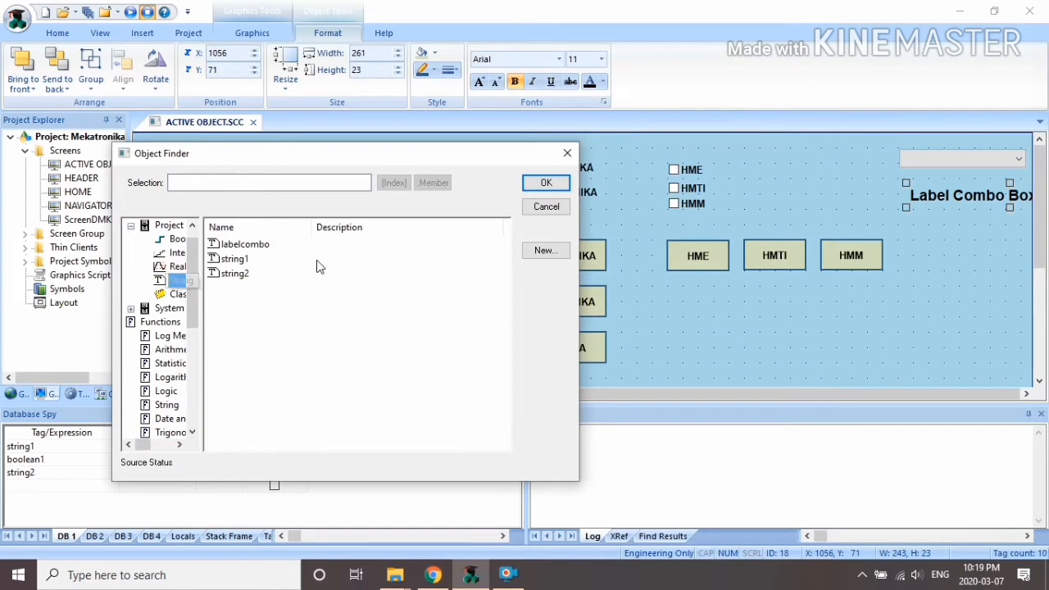
left_click(244, 244)
left_click(546, 182)
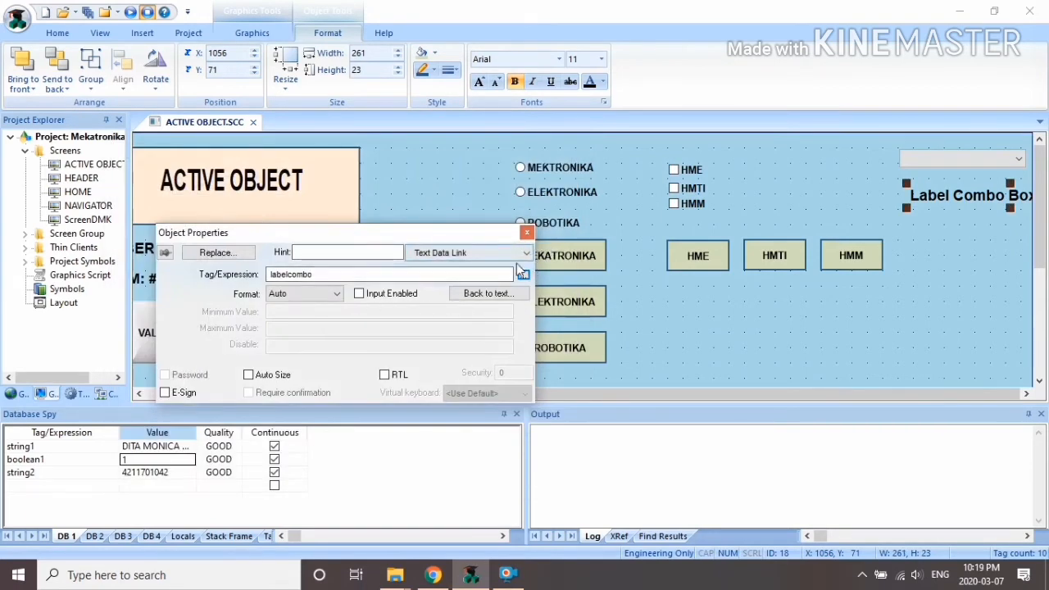
left_click(482, 254)
left_click(481, 268)
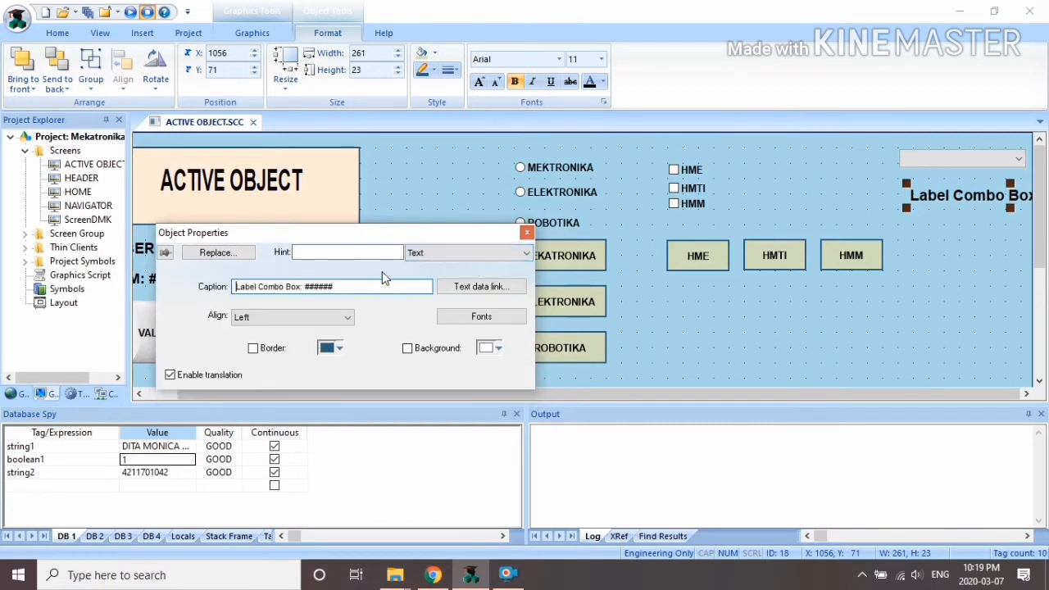
type("######################")
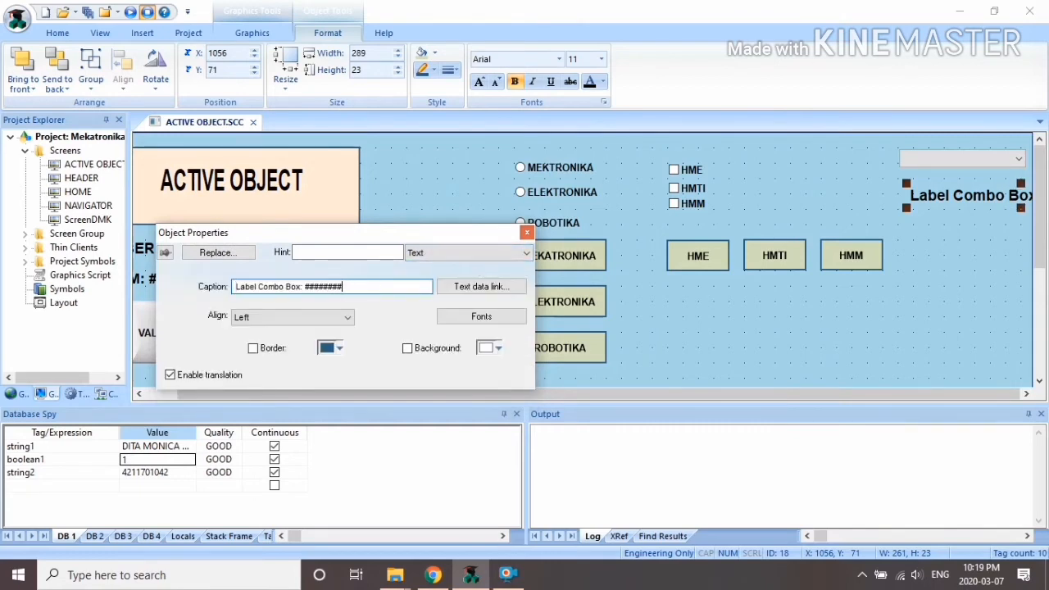
left_click(528, 234)
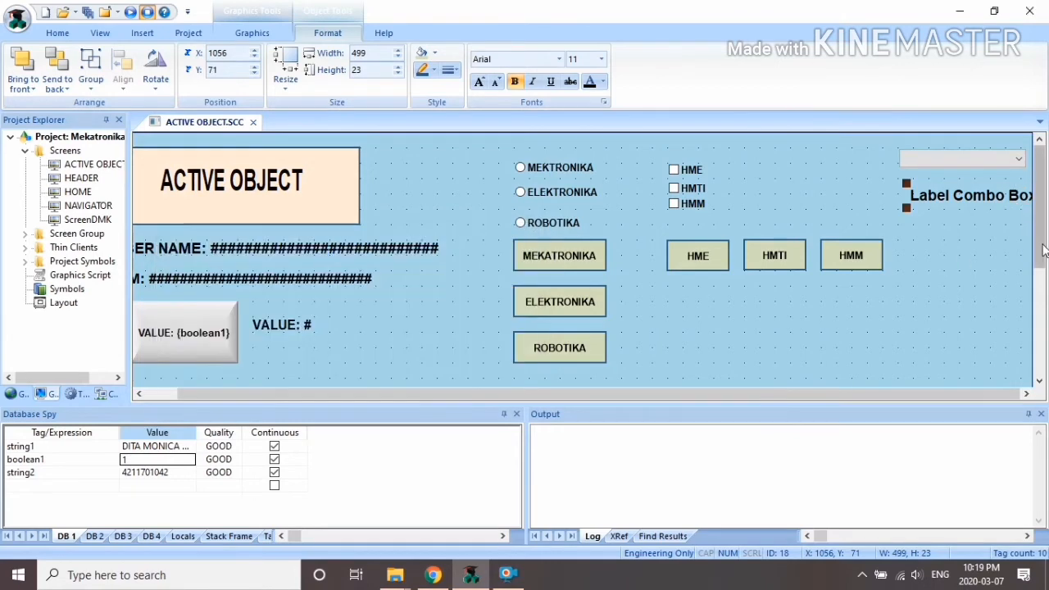
left_click(1009, 224)
left_click(980, 198)
Step: Add the text 'Pos Combo: #######' under the Label Combo Box label
left_click(260, 31)
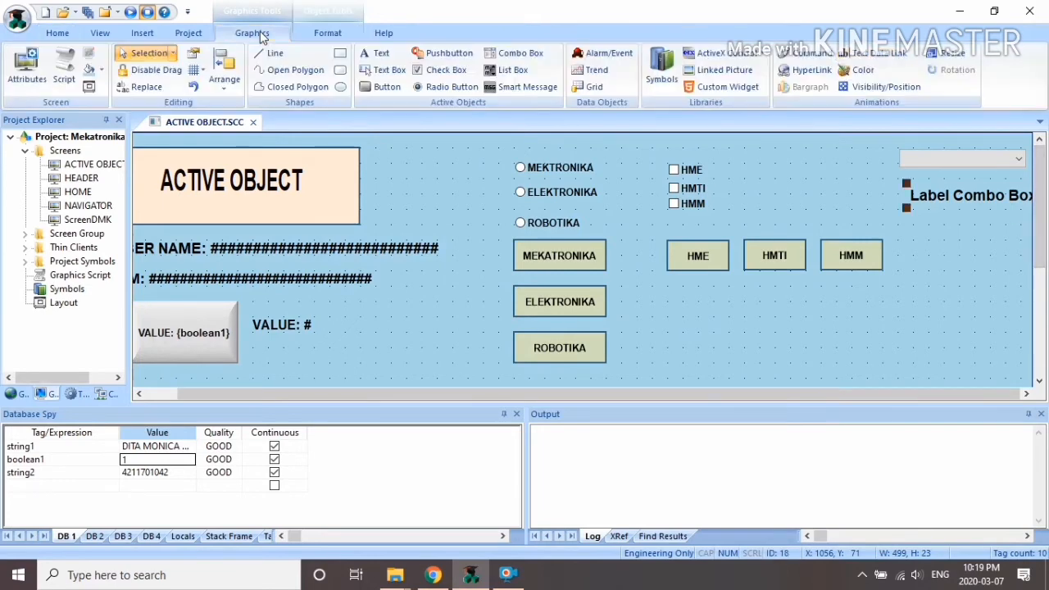
left_click(376, 53)
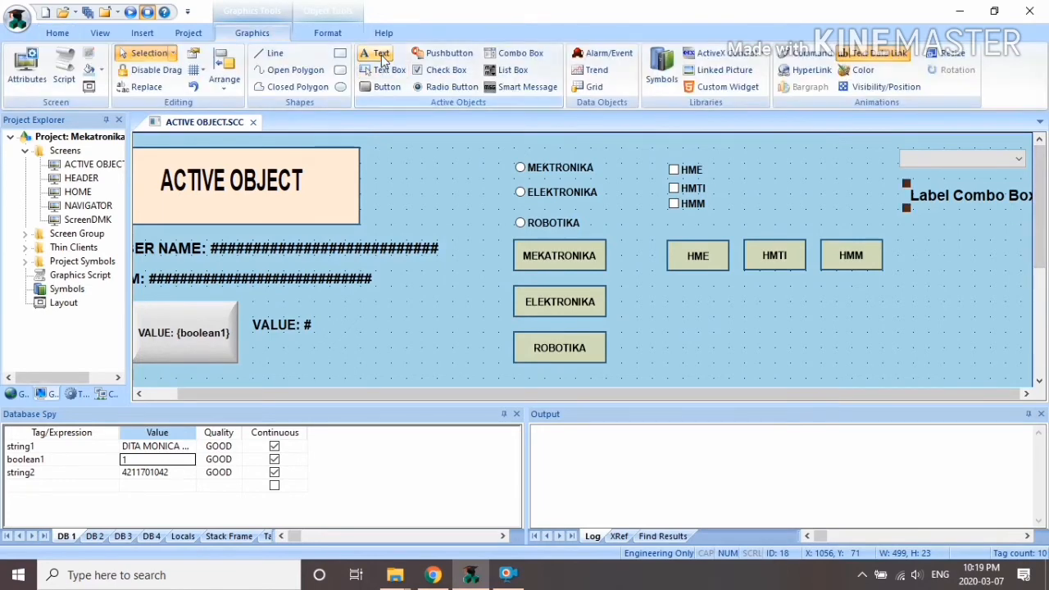
left_click(914, 224)
type("POs")
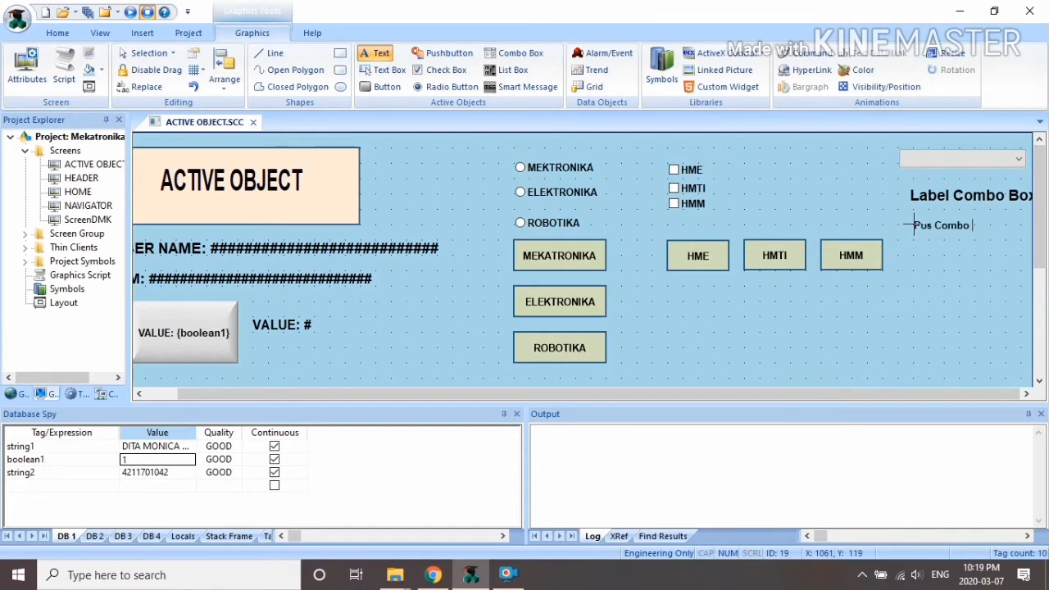
type("Combo: ##########")
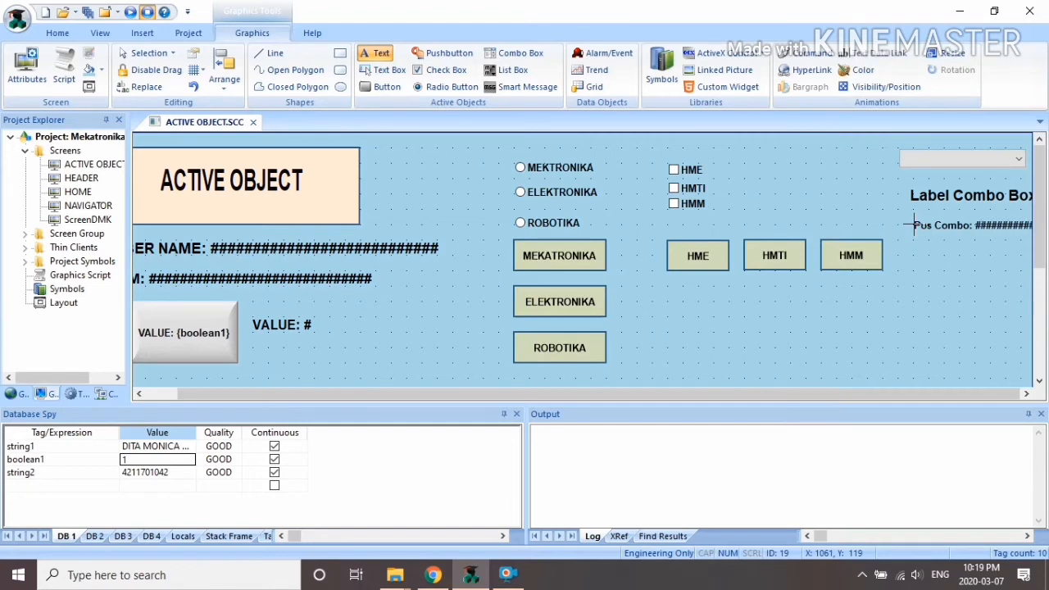
left_click(916, 225)
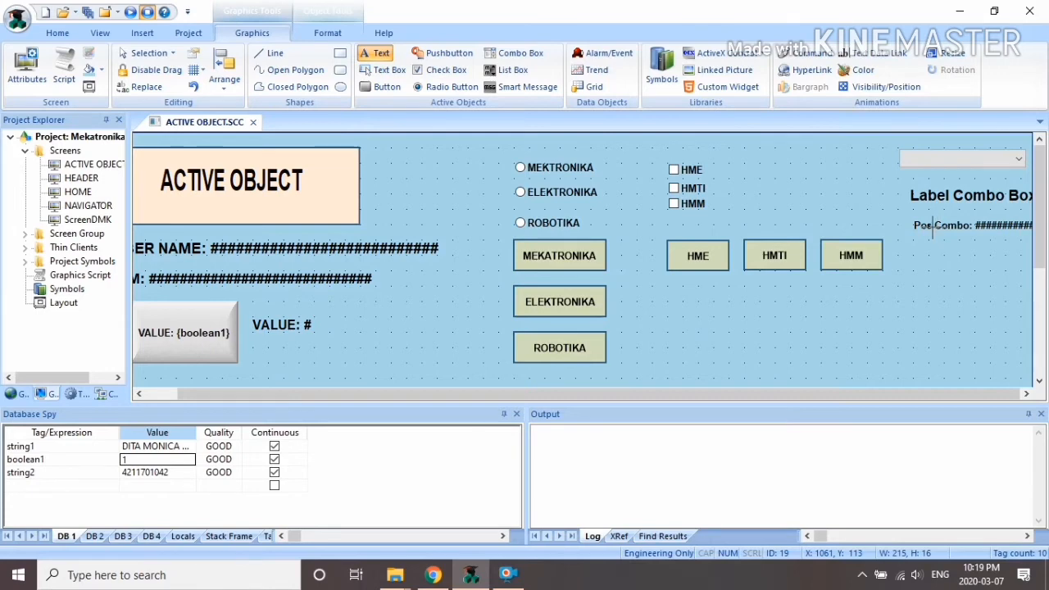
key("Escape")
Step: Link the Pos Combo text to the integer tag poscombo
right_click(932, 229)
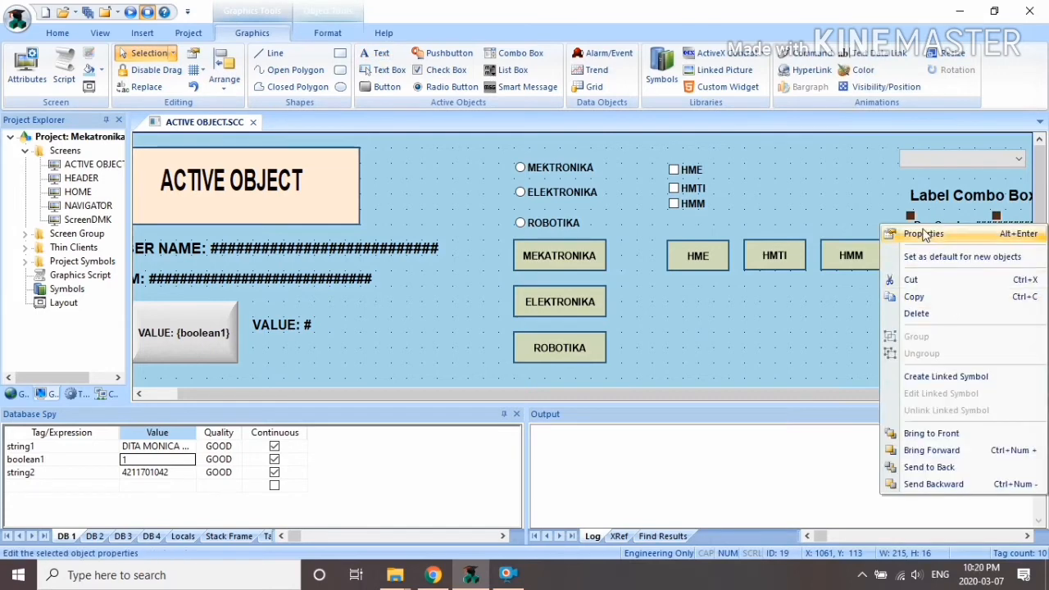
left_click(925, 235)
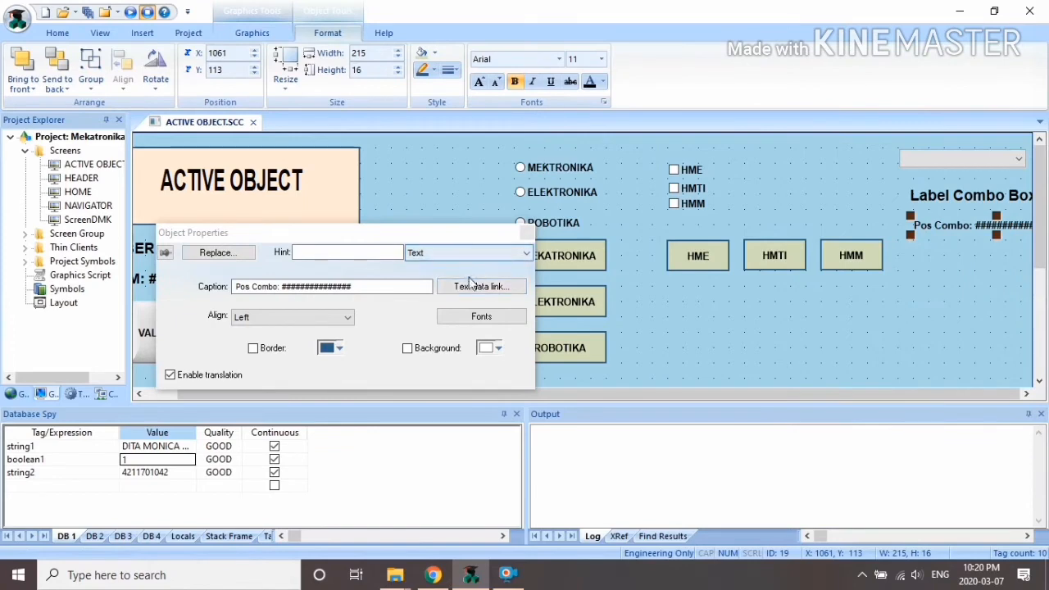
left_click(409, 287)
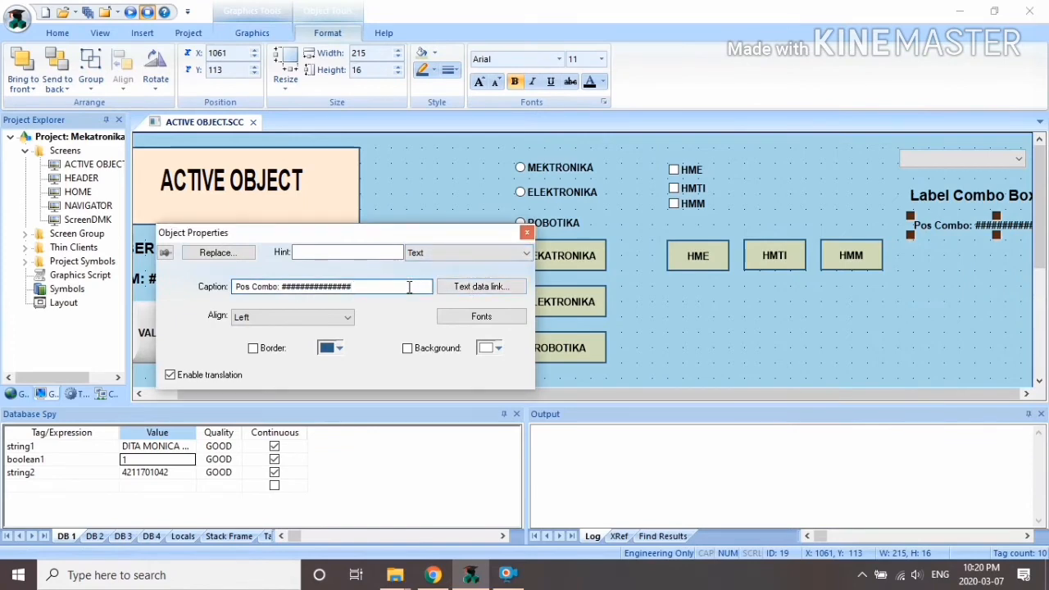
left_click(496, 287)
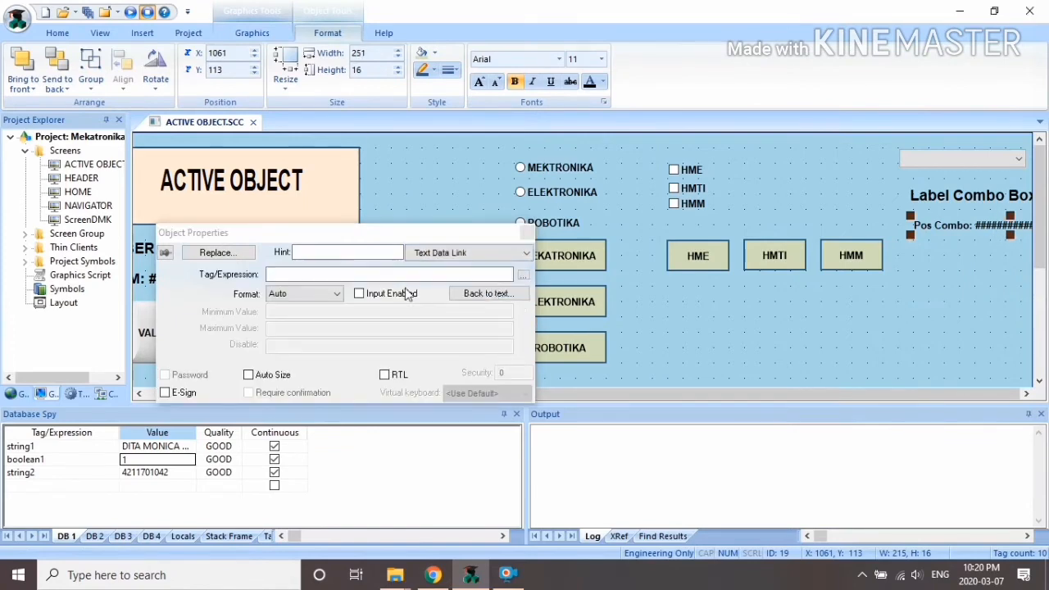
left_click(523, 275)
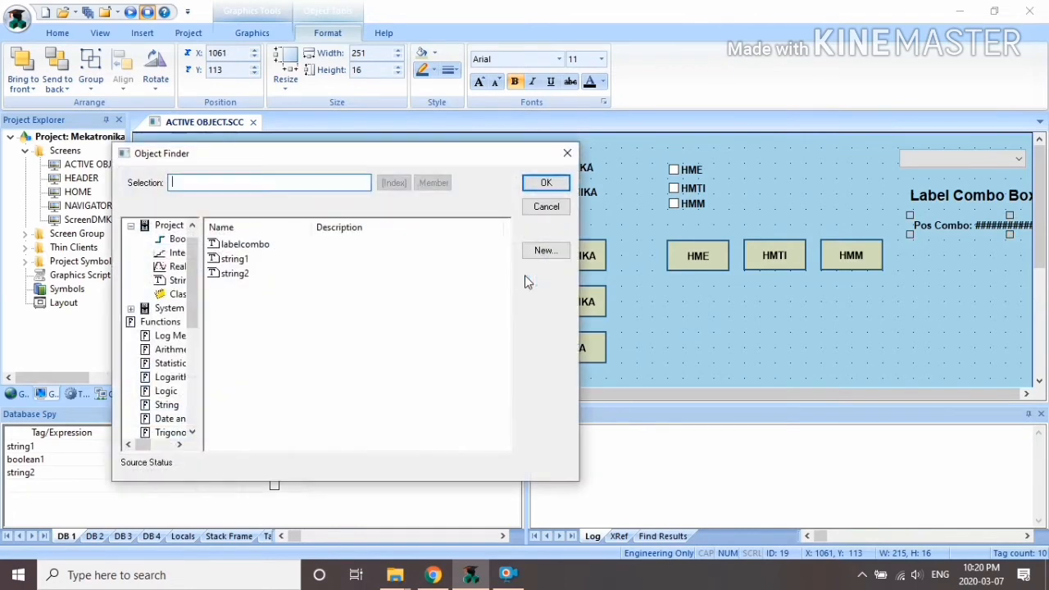
left_click(175, 254)
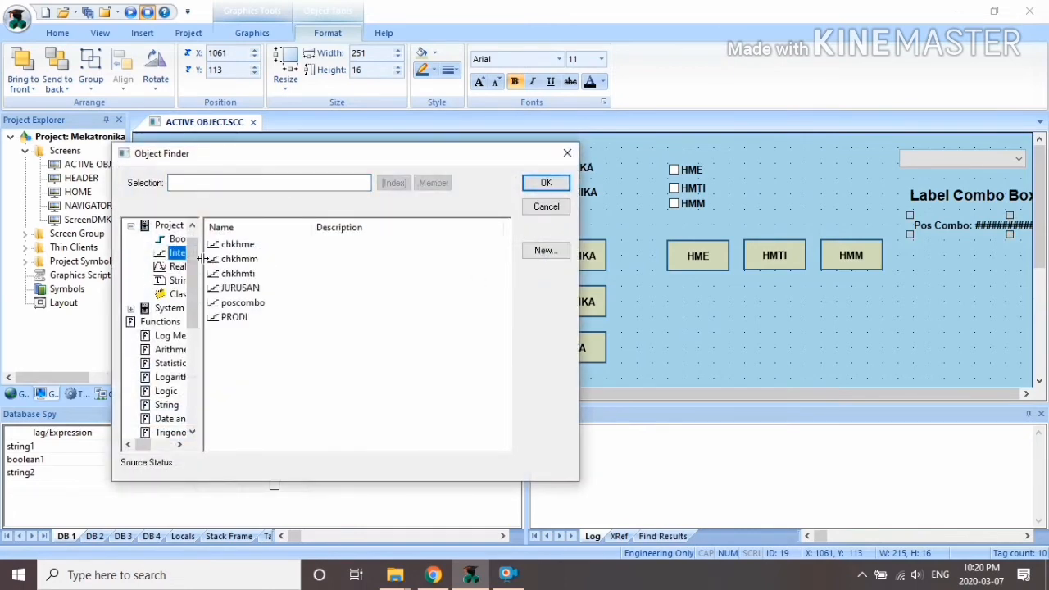
left_click(242, 303)
left_click(544, 183)
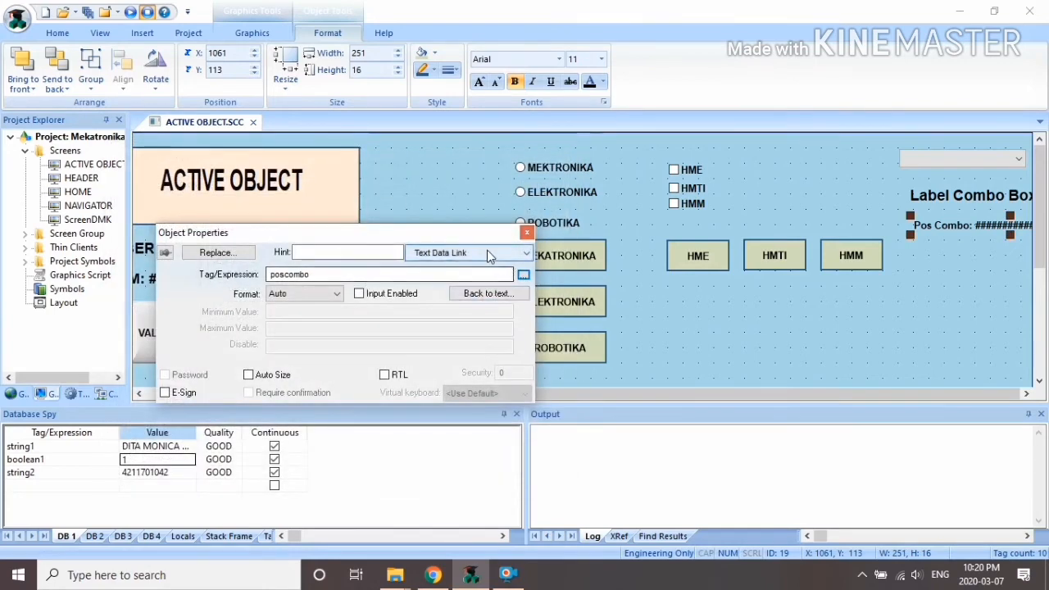
Step: Trim the caption to 'Pos Combo: #' and set its font size to 14
left_click(492, 253)
left_click(451, 275)
key("BackSpace")
key("BackSpace")
key("BackSpace")
key("BackSpace")
key("BackSpace")
key("BackSpace")
key("BackSpace")
key("BackSpace")
key("BackSpace")
key("BackSpace")
key("BackSpace")
key("BackSpace")
key("BackSpace")
key("BackSpace")
key("BackSpace")
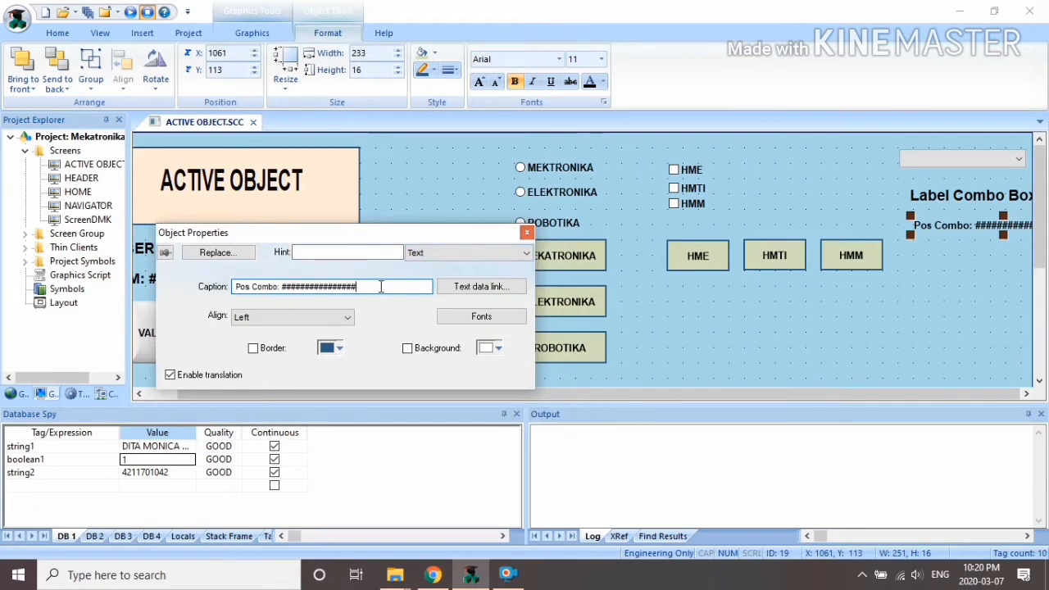
key("BackSpace")
key("BackSpace")
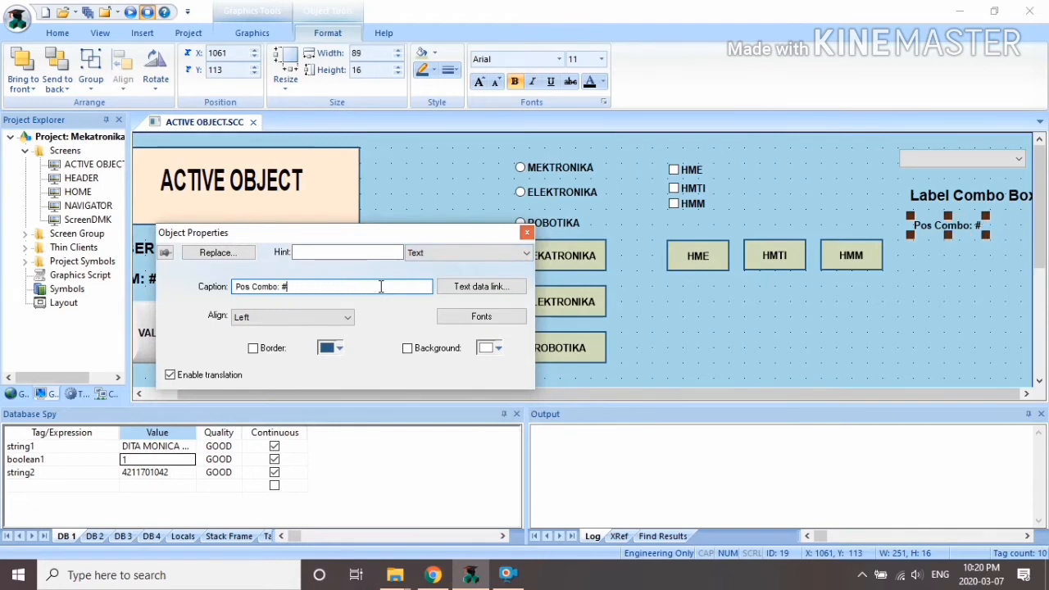
left_click(487, 317)
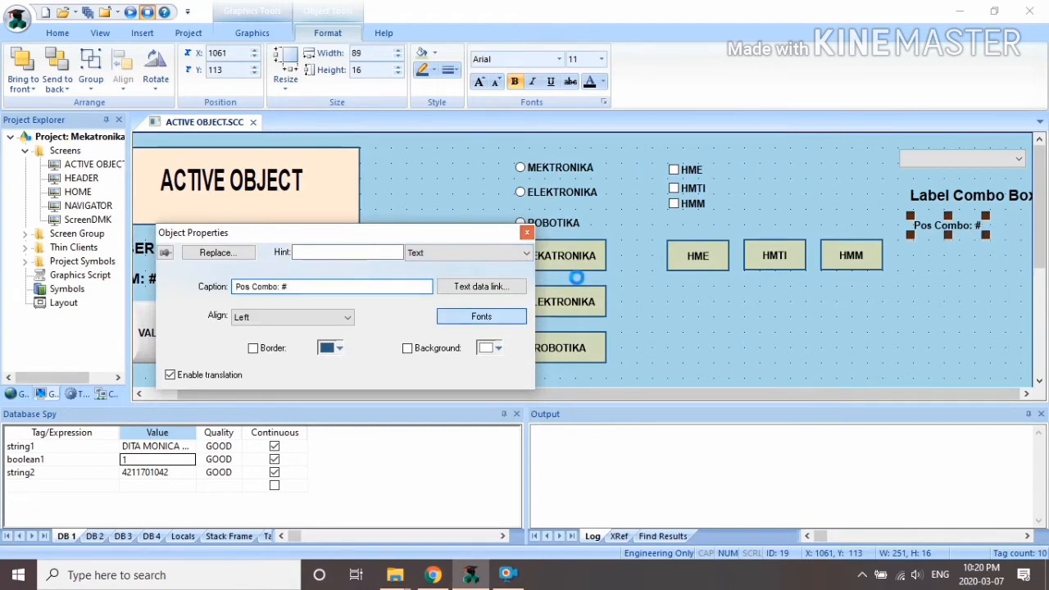
left_click(644, 213)
left_click(583, 430)
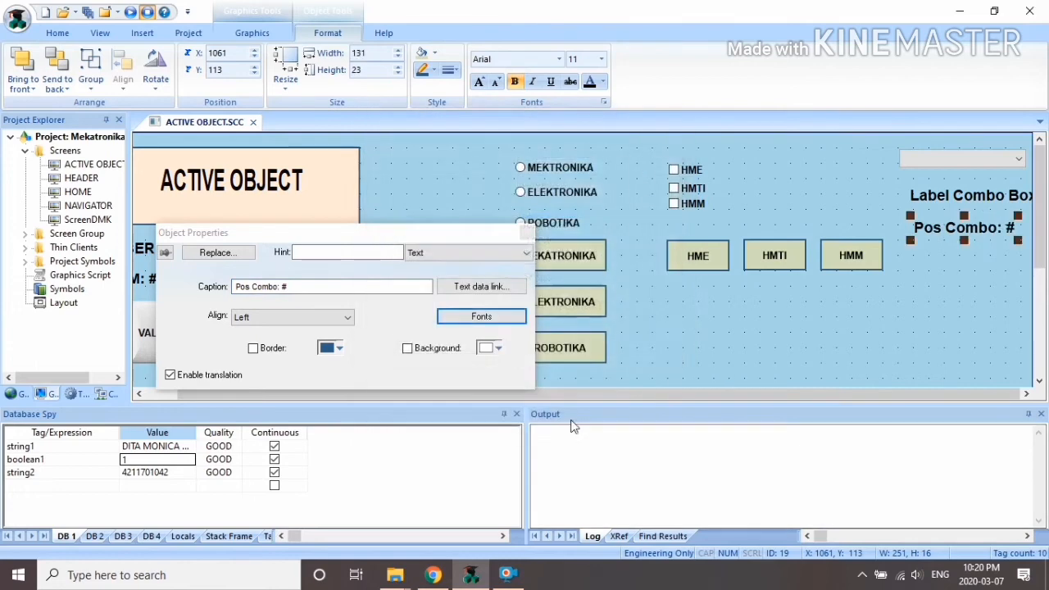
left_click(526, 232)
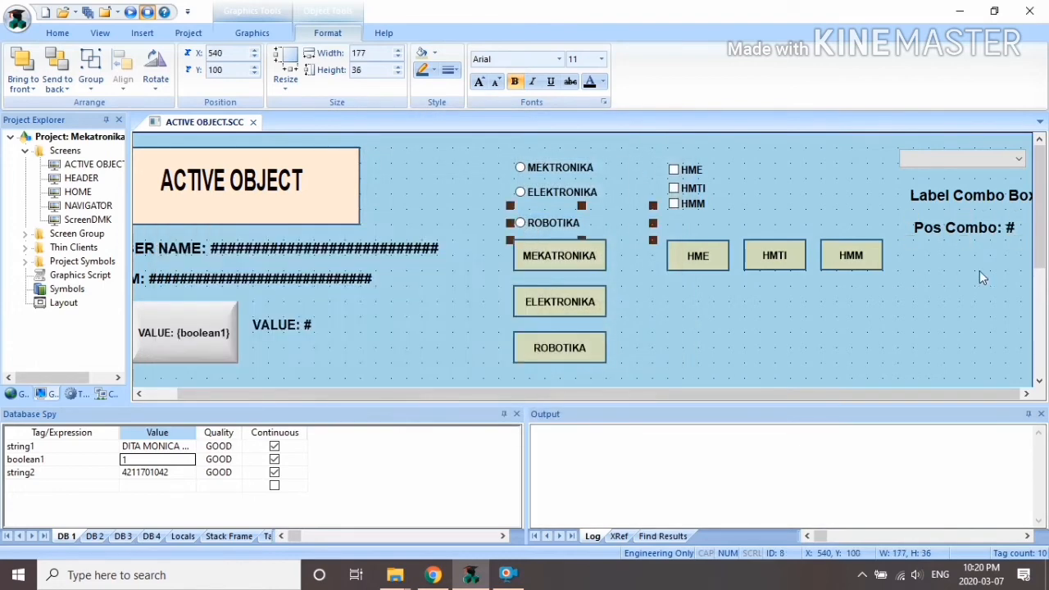
Step: Shift the radio buttons, checkboxes and buttons together to the left
left_click(943, 293)
left_click_drag(512, 135, 923, 379)
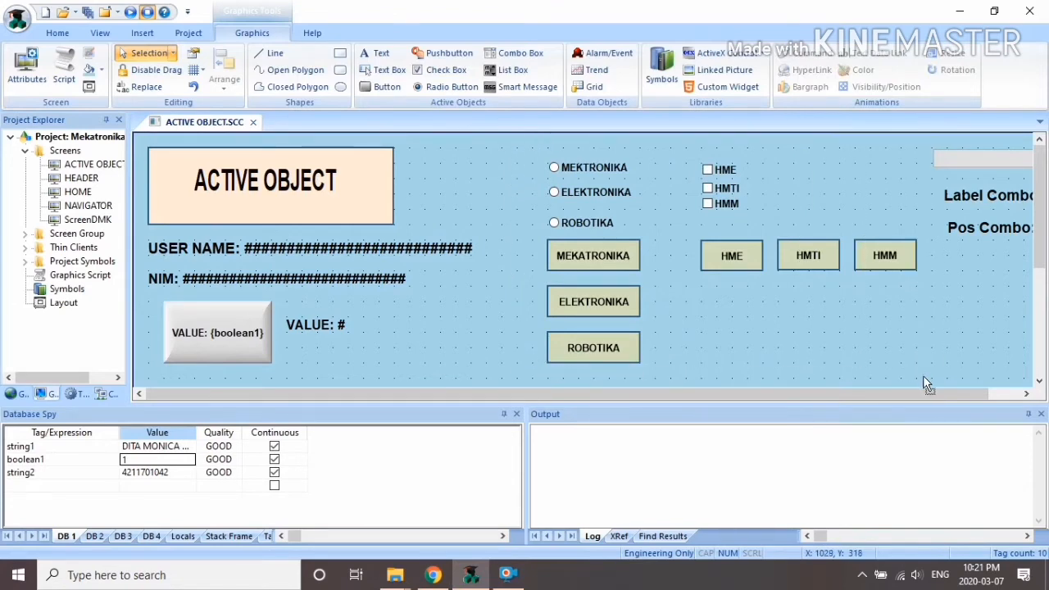
left_click_drag(606, 257, 545, 251)
Step: Move the combo box and its two labels below the ELEKTRONIKA and ROBOTIKA buttons
left_click_drag(883, 140, 1023, 242)
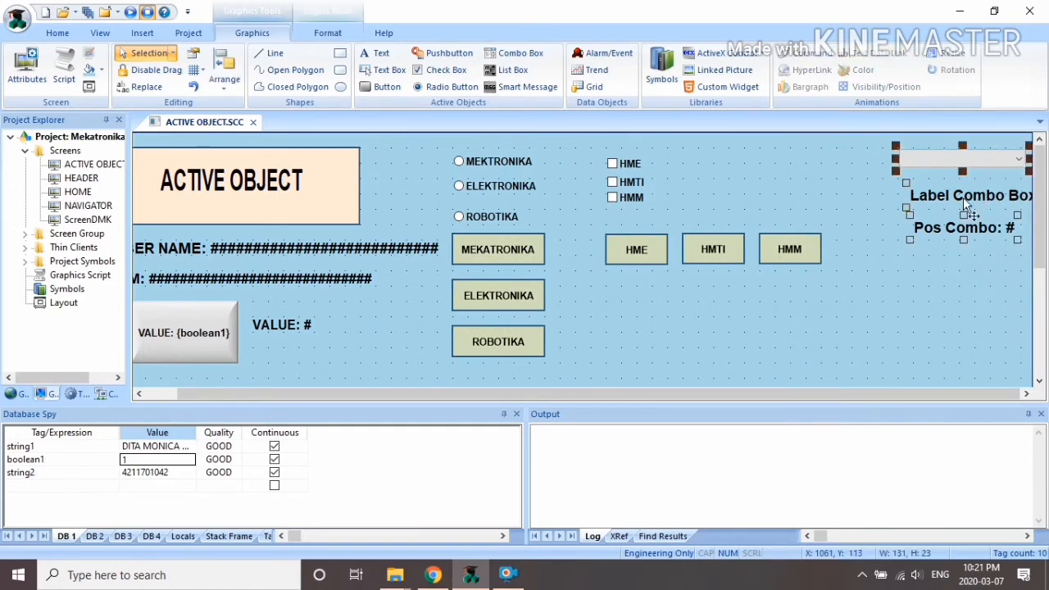
left_click_drag(963, 197, 924, 351)
scroll(1038, 267, "down", 3)
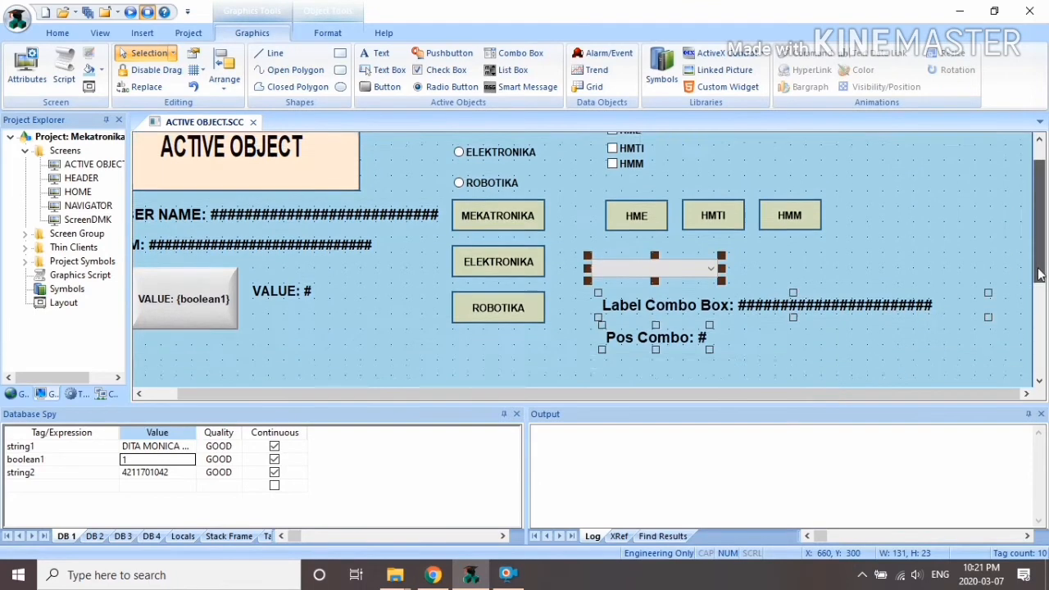
left_click_drag(735, 227, 582, 316)
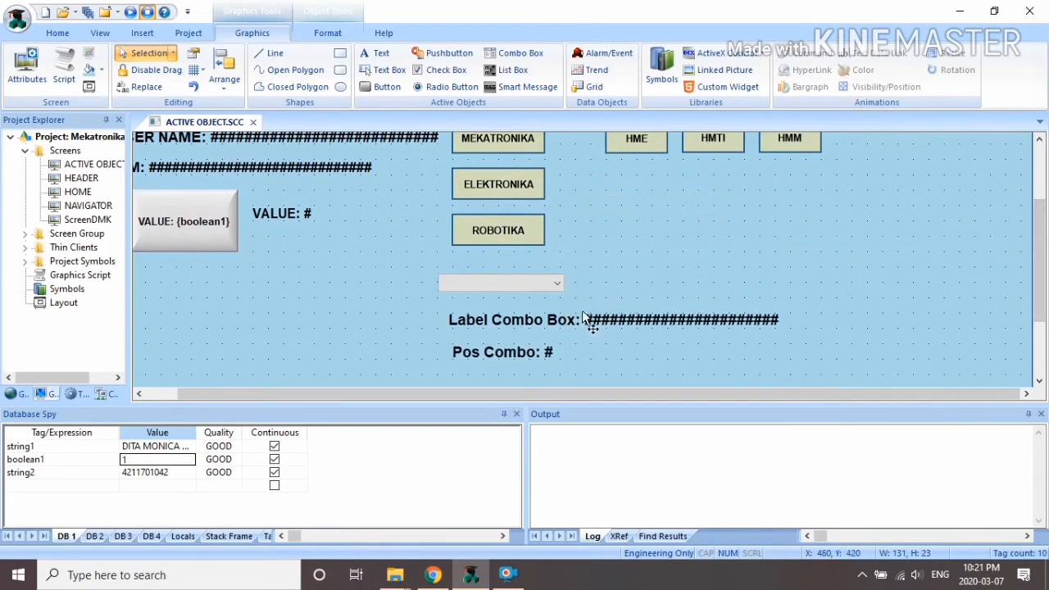
left_click(766, 263)
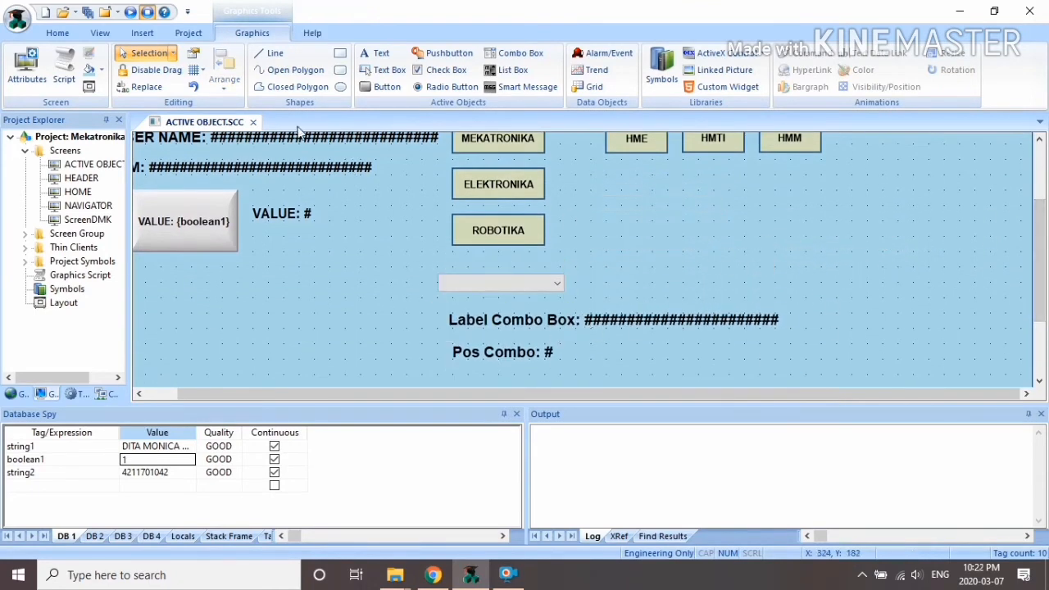
Step: Save and close the ACTIVE OBJECT screen, then run the project
left_click(254, 122)
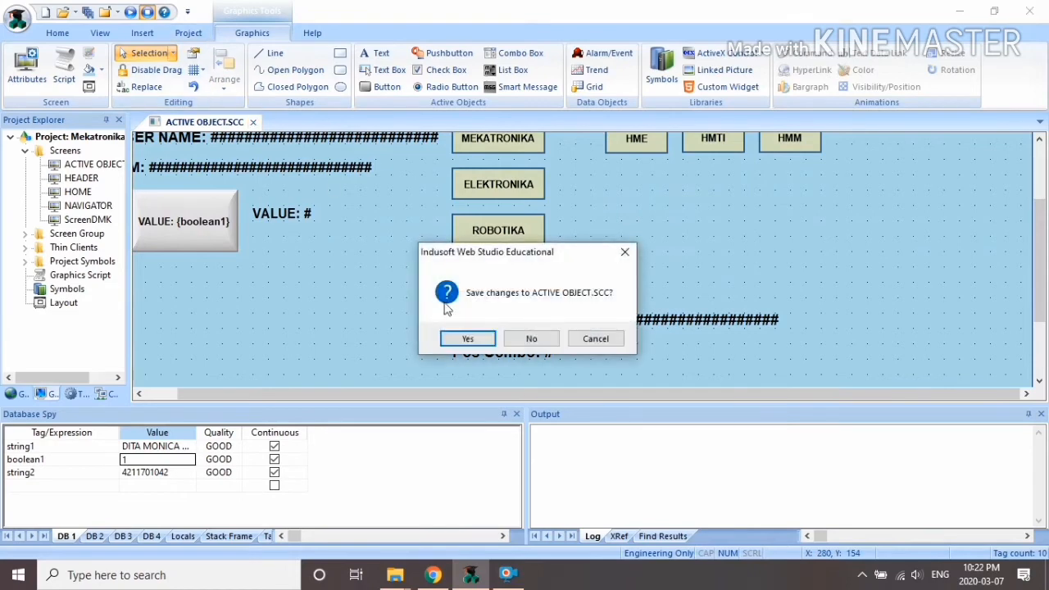
left_click(468, 339)
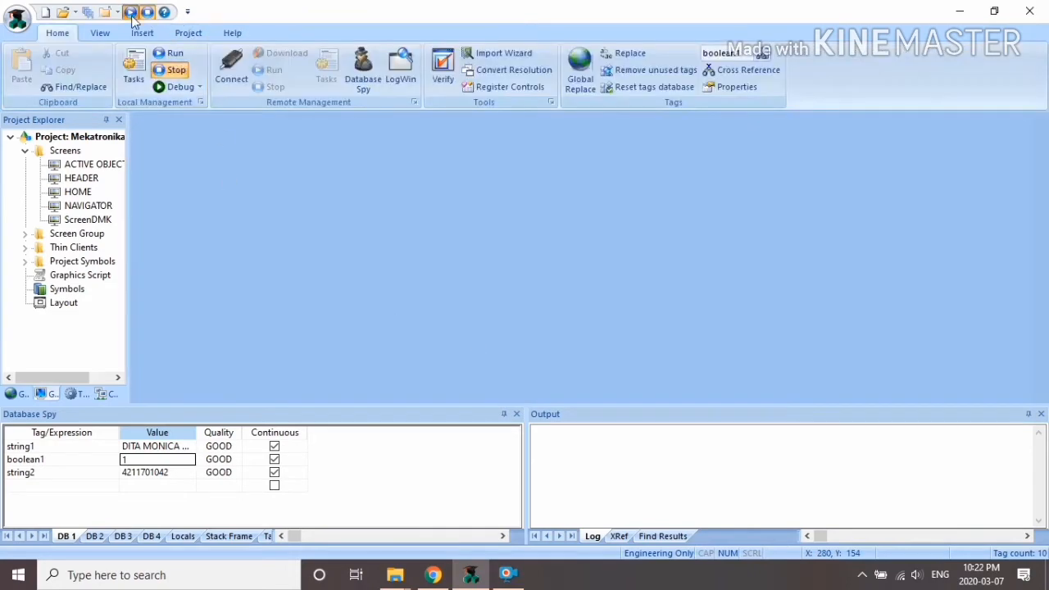
left_click(131, 14)
Step: At runtime, toggle boolean1 to 1 and try the MEKTRONIKA, ELEKTRONIKA and ROBOTIKA options
left_click(66, 228)
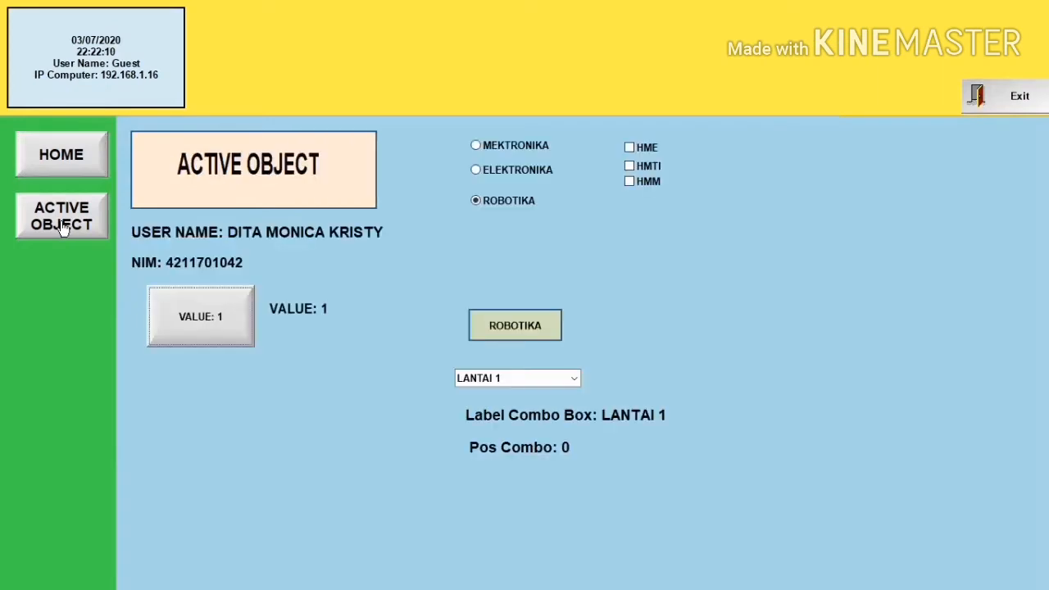
left_click(220, 325)
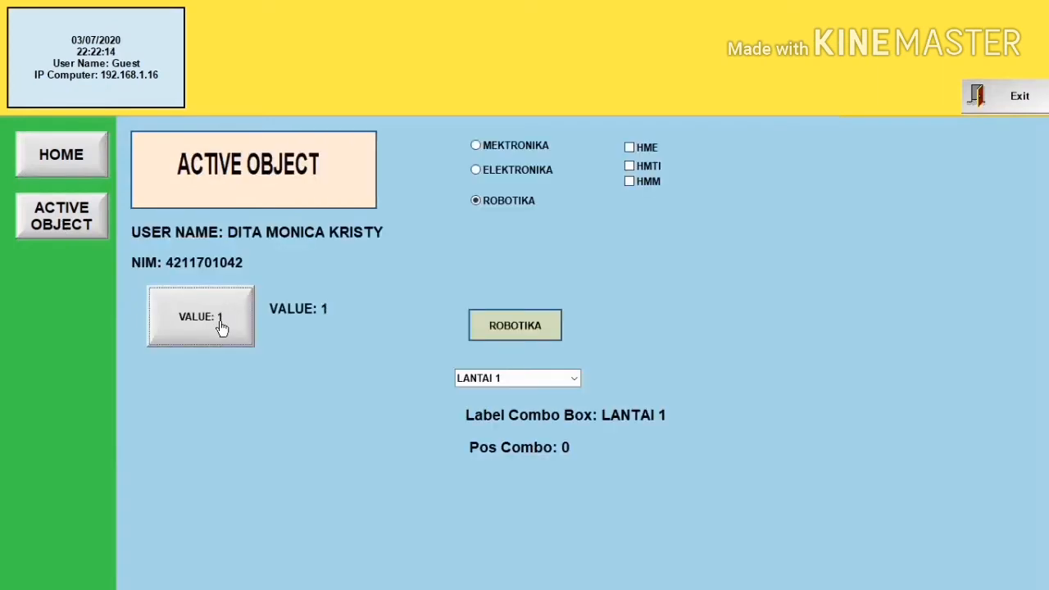
left_click(478, 146)
left_click(477, 170)
left_click(477, 201)
Step: Tick HME, pick LANTAI 3 from the combo box, then exit the runtime
left_click(629, 148)
left_click(574, 378)
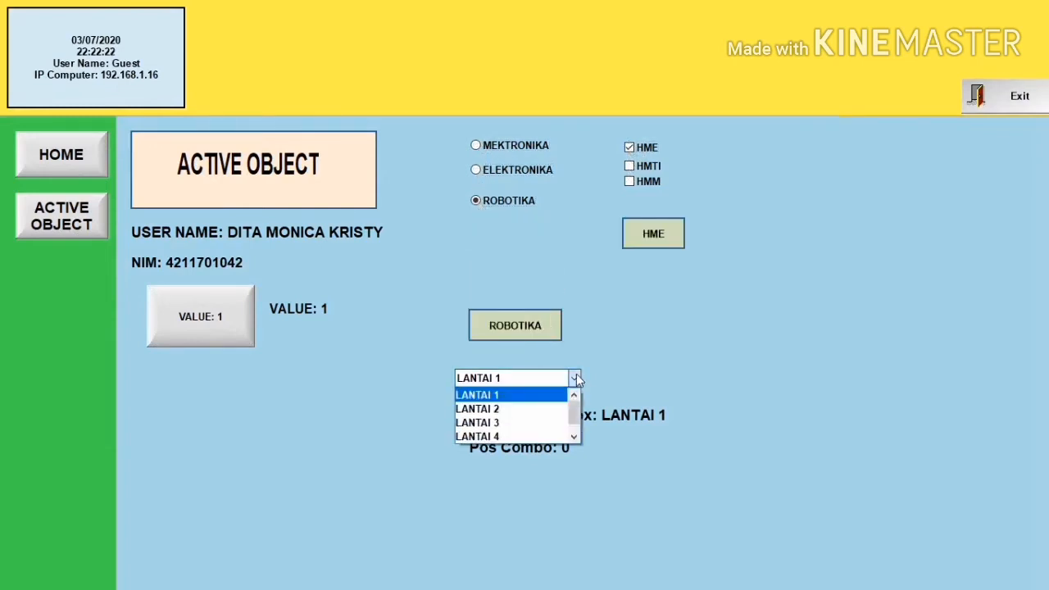
left_click(531, 419)
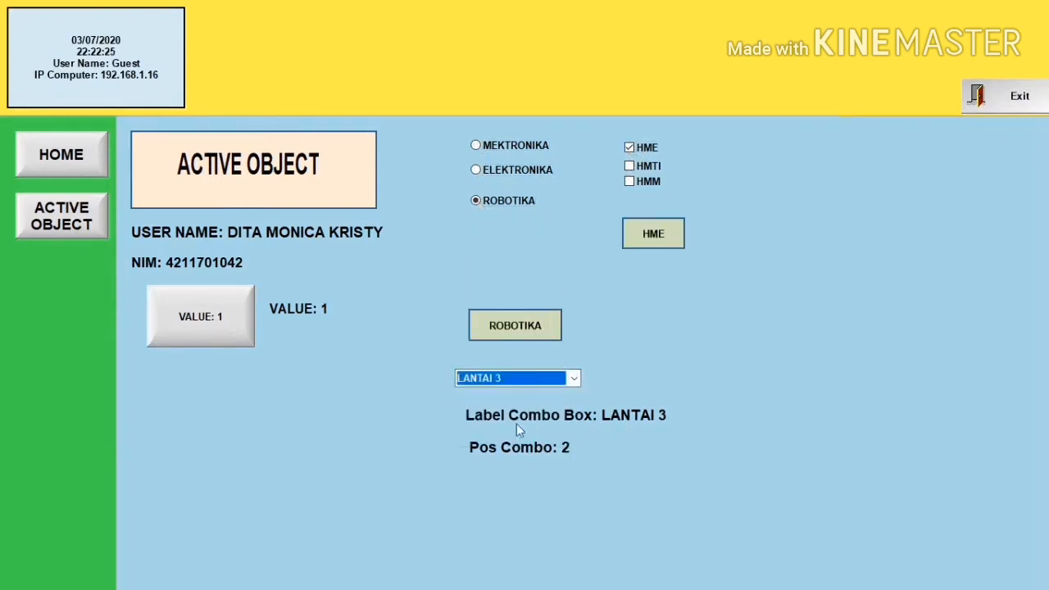
left_click(1007, 96)
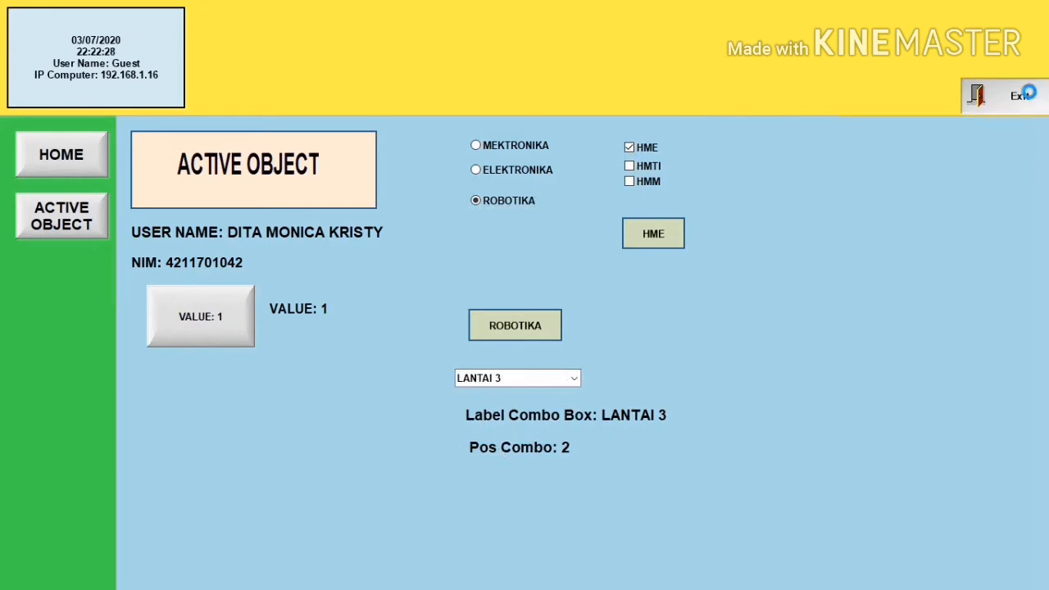
left_click(538, 339)
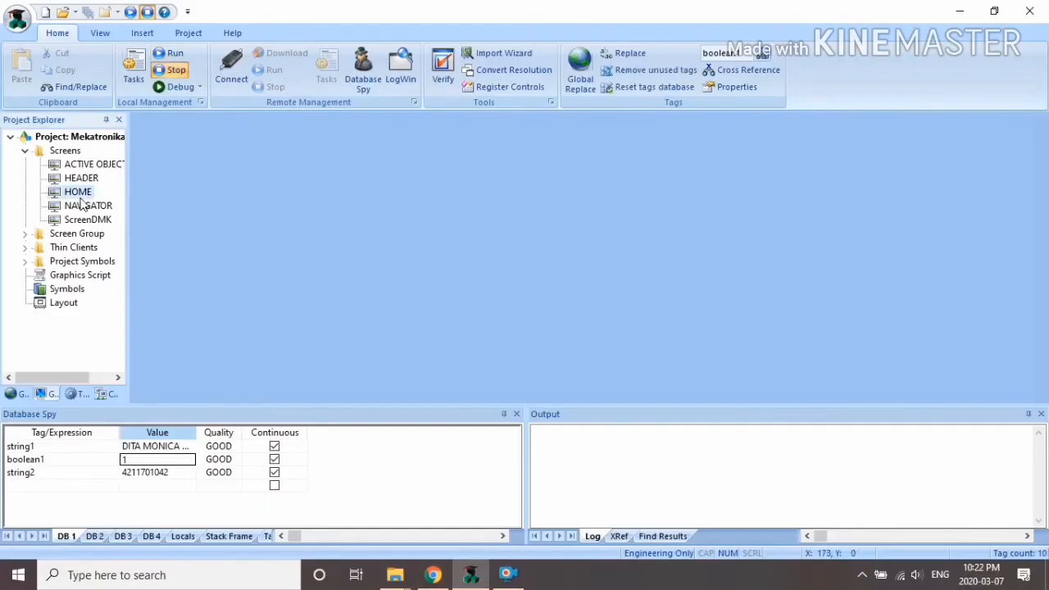
Step: Open the HOME screen and save a copy of it as 'active object2'
double_click(78, 192)
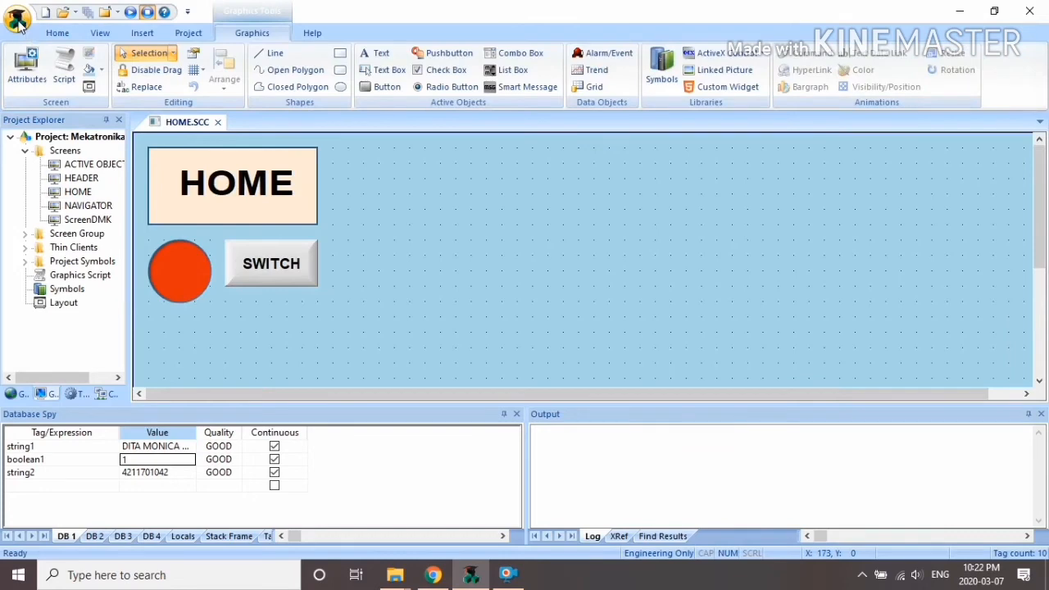
left_click(17, 18)
left_click(36, 158)
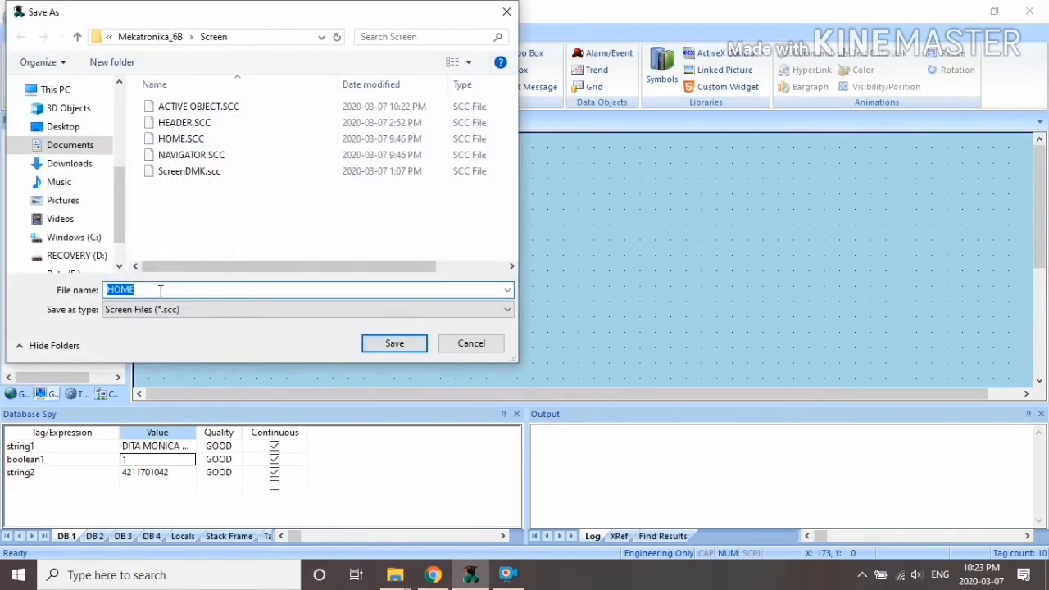
type("active objec")
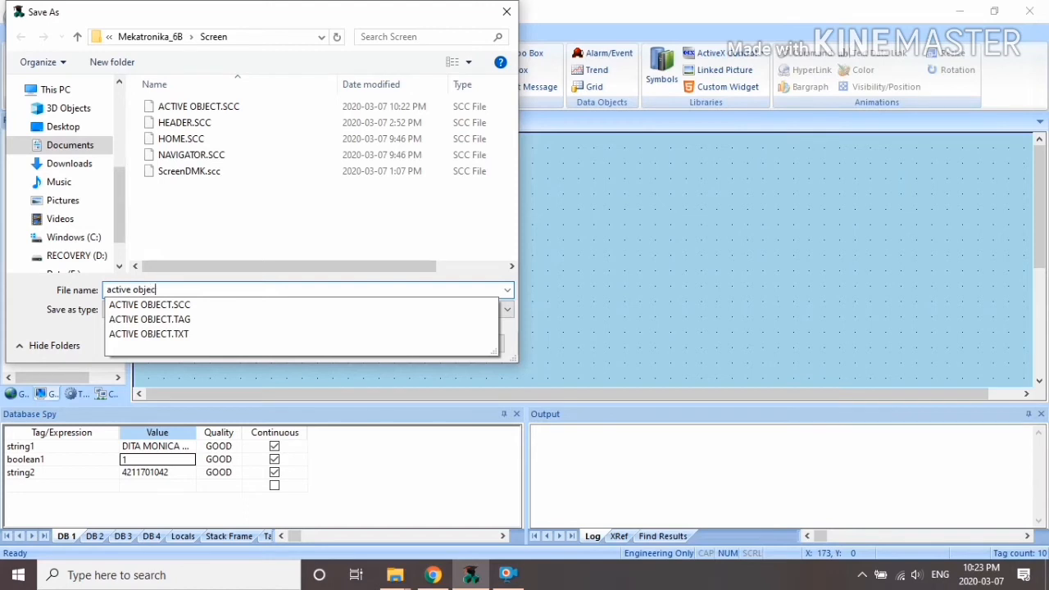
type("t2")
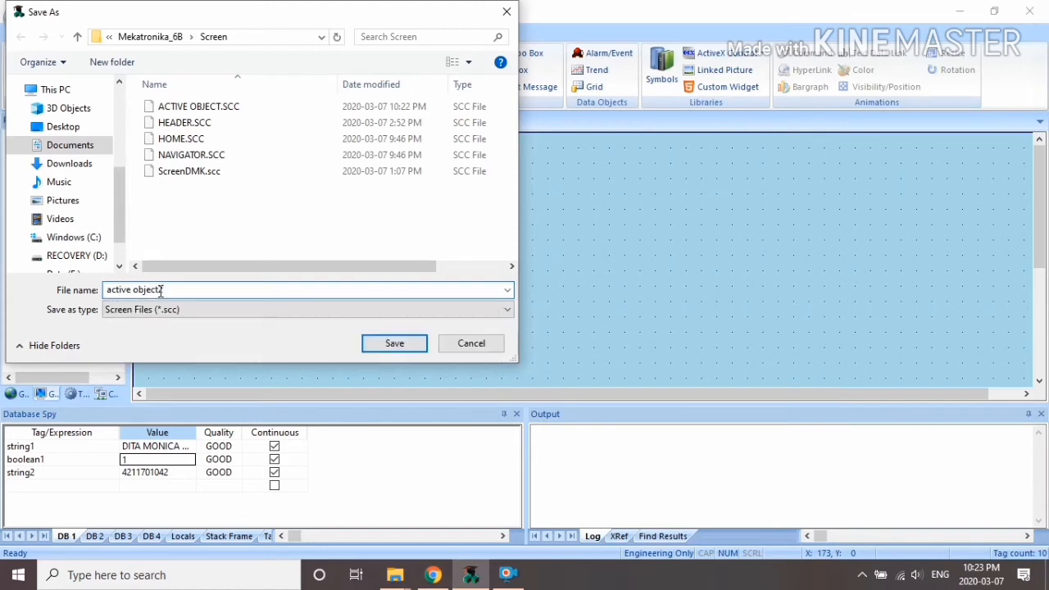
left_click(395, 343)
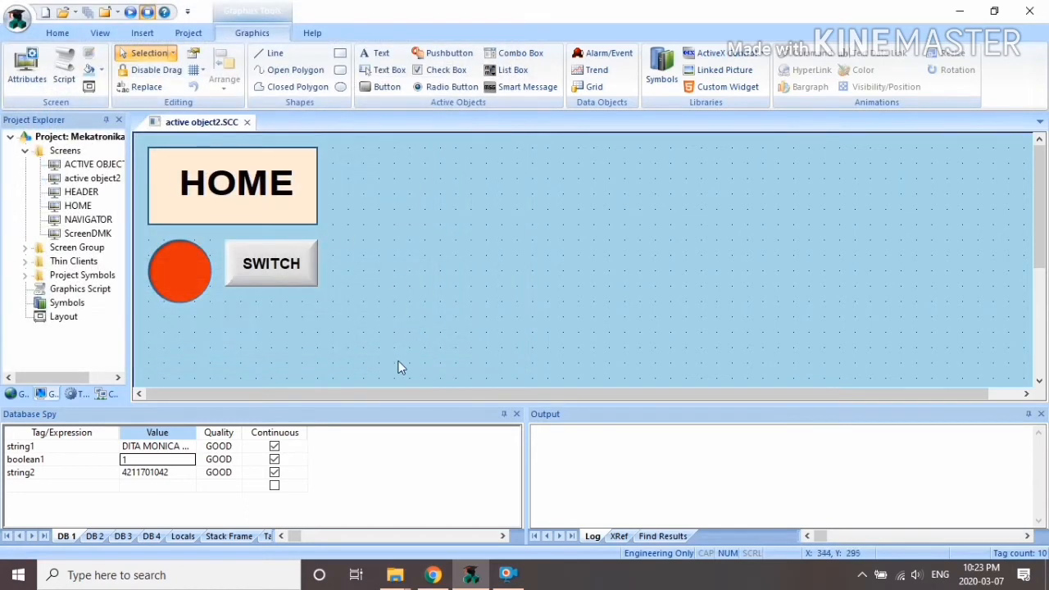
Step: Delete the HOME title, circle and SWITCH, and draw a tall list box at top-left
left_click_drag(398, 365, 141, 148)
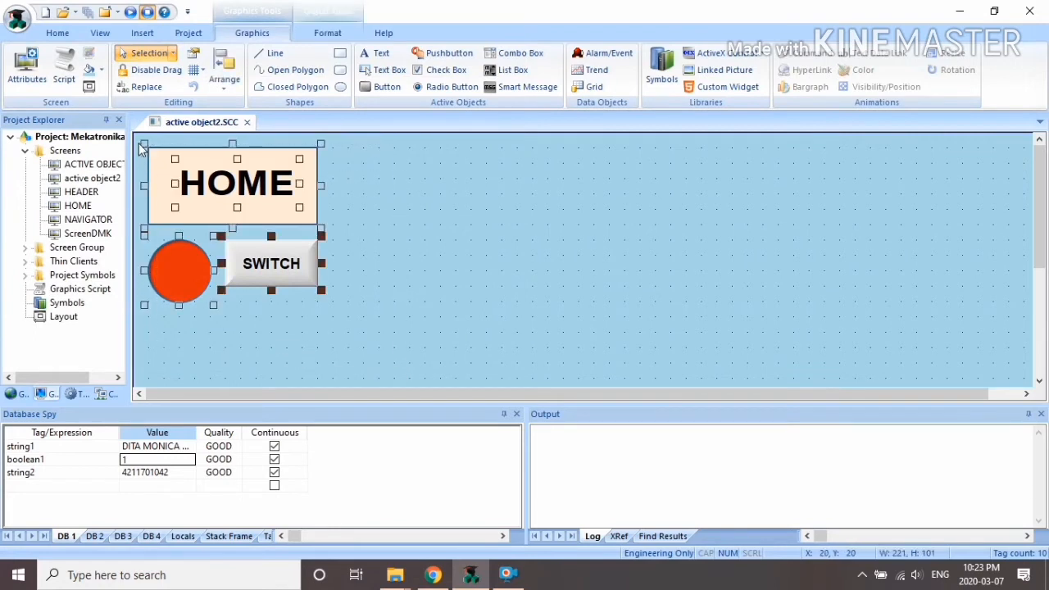
key("Delete")
left_click(510, 70)
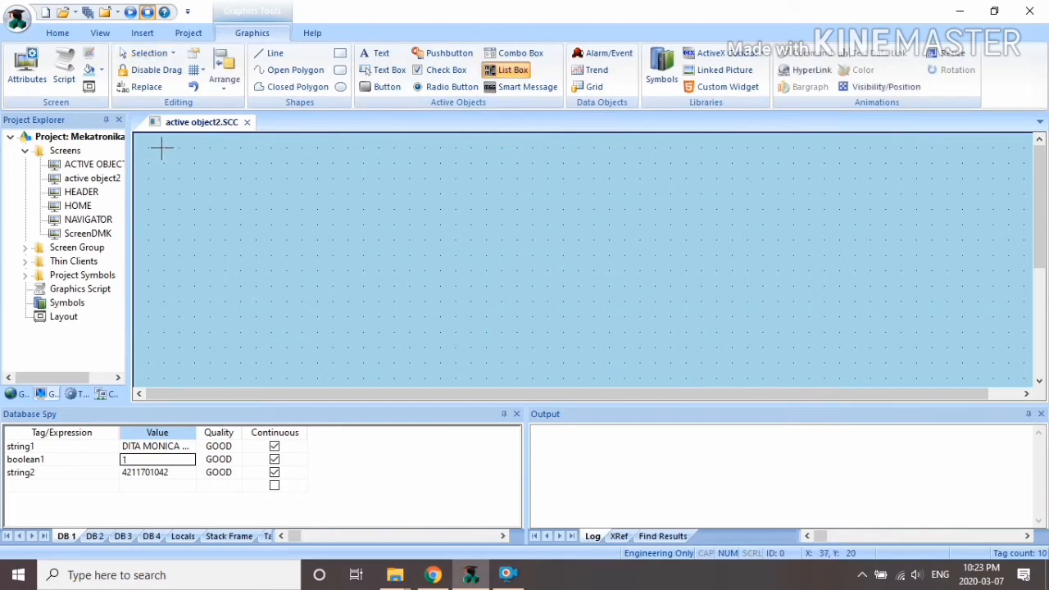
mouse_move(162, 148)
left_mouse_down()
mouse_move(276, 206)
mouse_move(296, 230)
mouse_move(296, 220)
left_mouse_up()
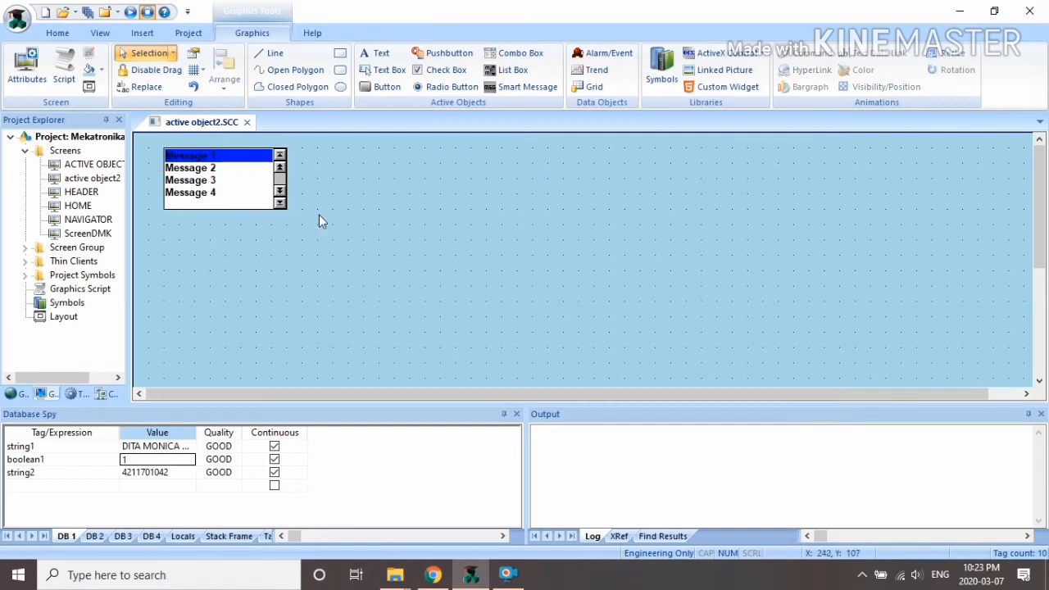
left_click(282, 210)
left_click_drag(293, 216, 292, 230)
Step: Set list box messages for states 00–03 to lampu on, kipas on, kulkas on, televisi on
right_click(240, 197)
left_click(256, 202)
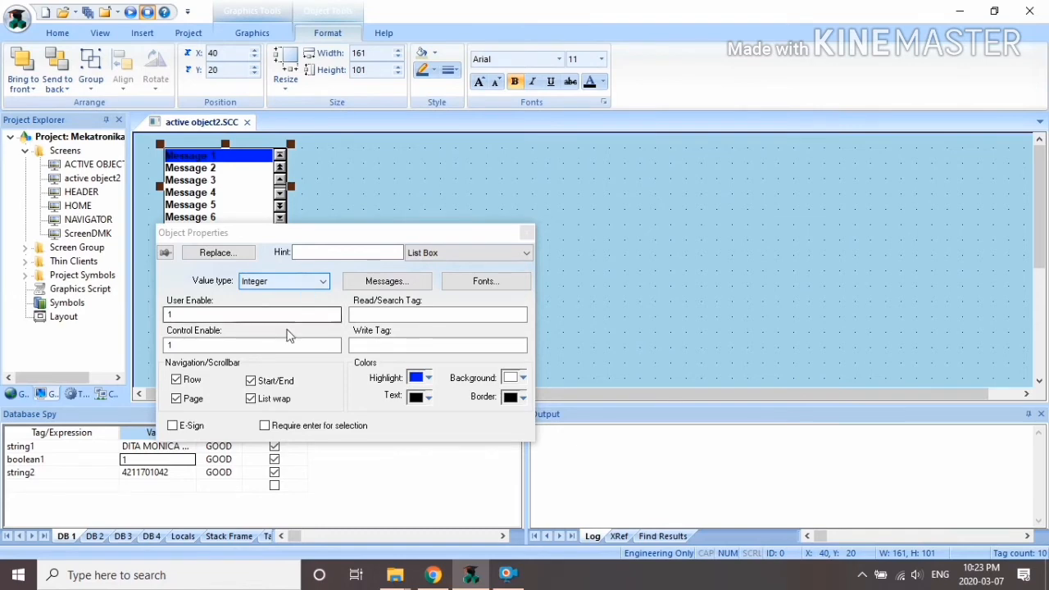
left_click(383, 282)
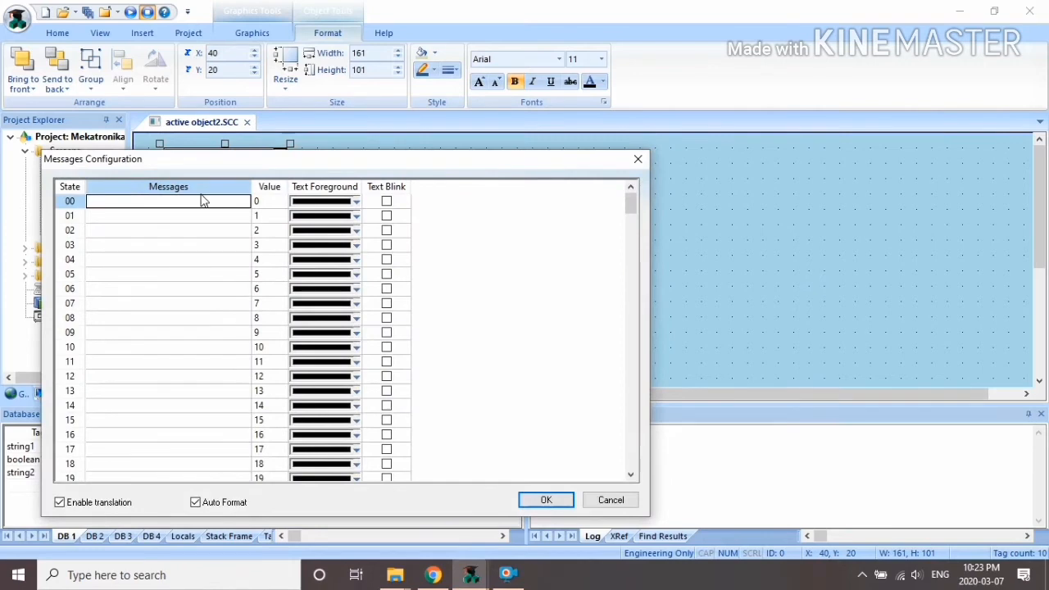
type("lam")
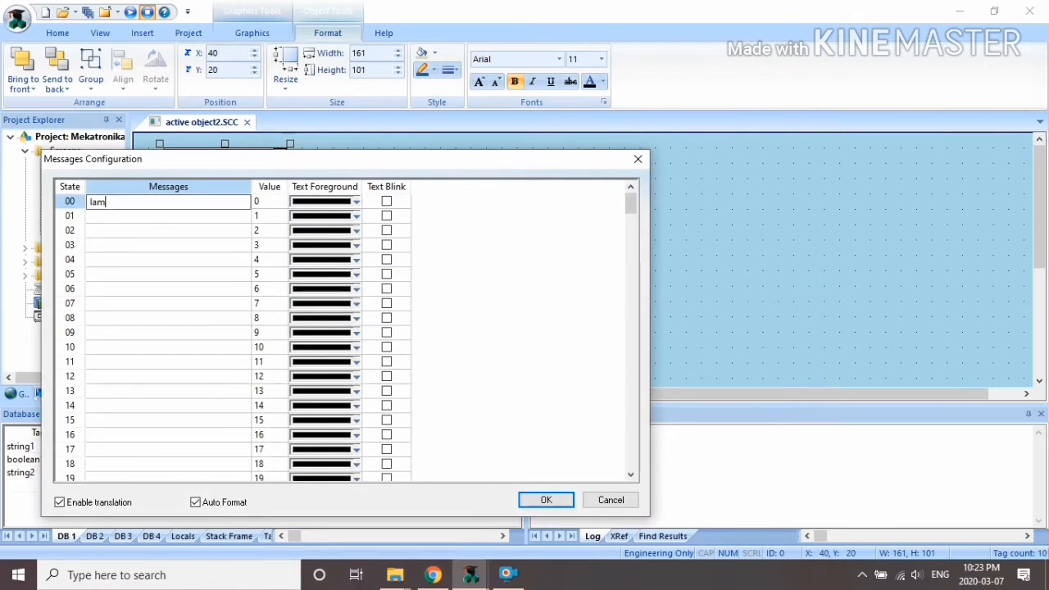
type("pu on")
left_click(166, 219)
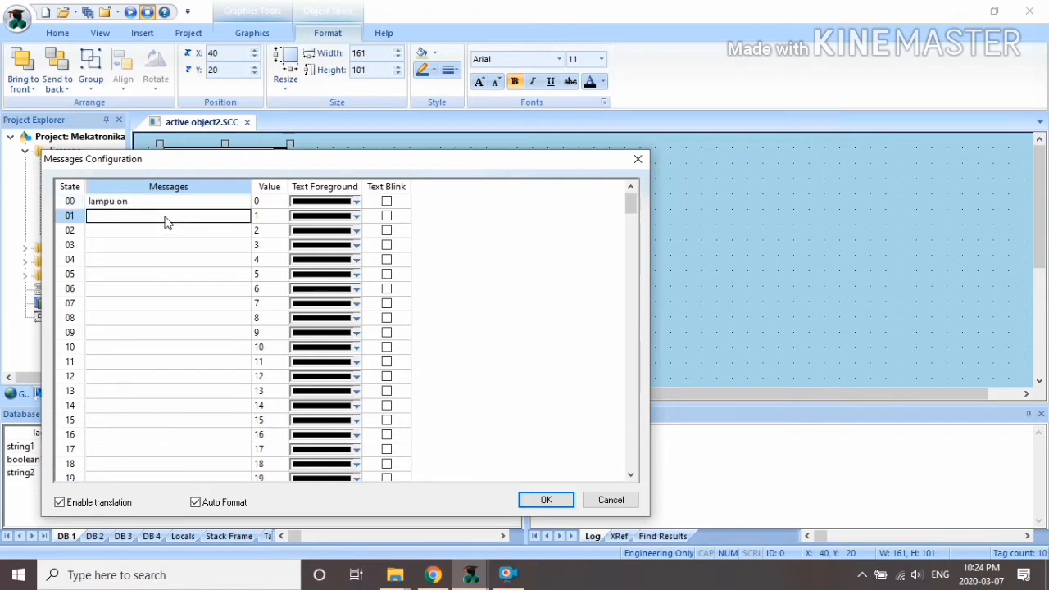
type("kipas on")
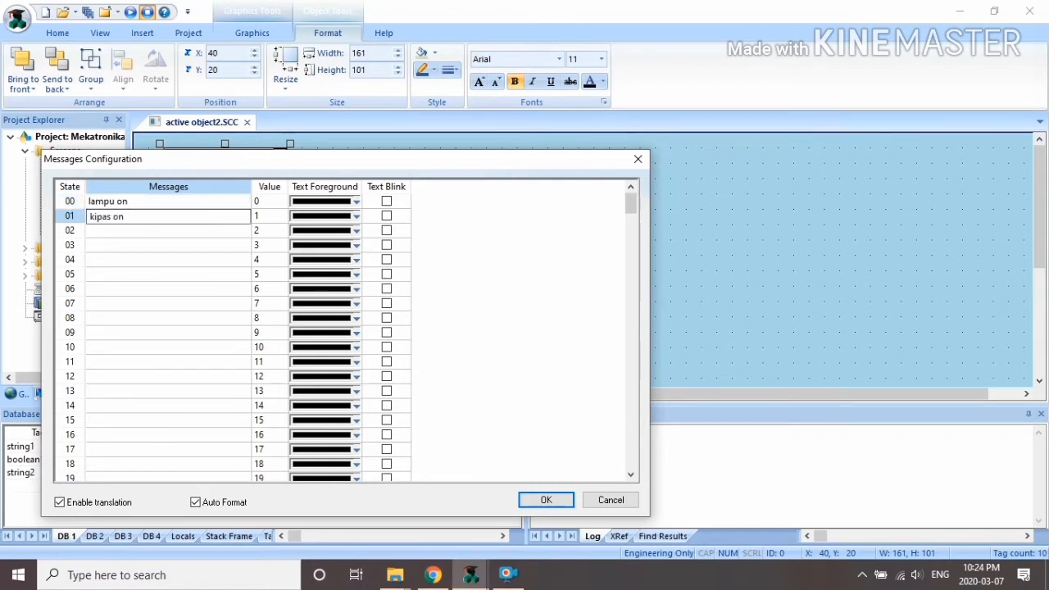
left_click(184, 234)
type("kulkas on")
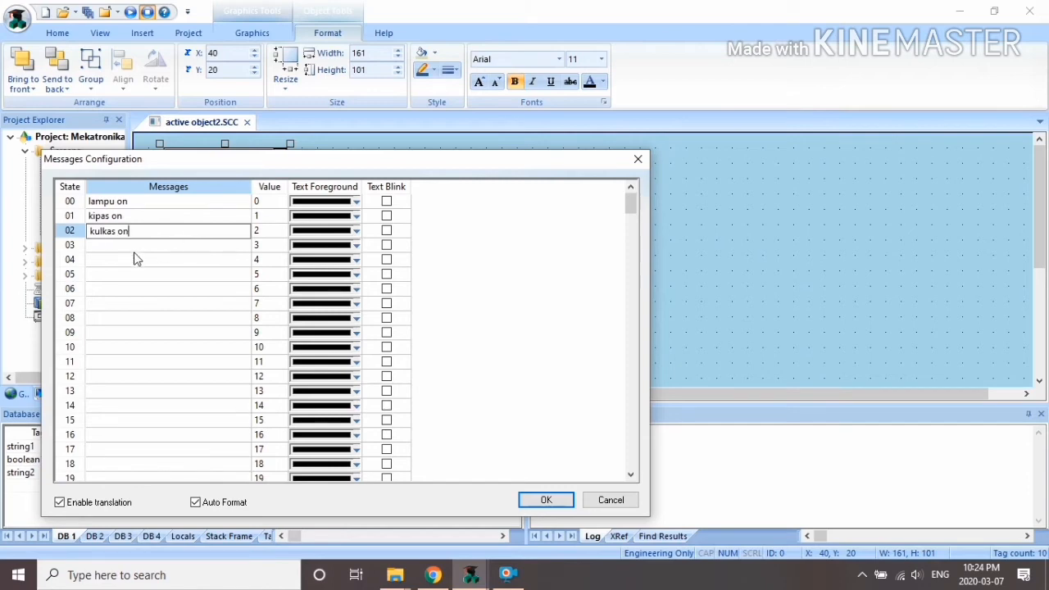
left_click(131, 248)
type("te")
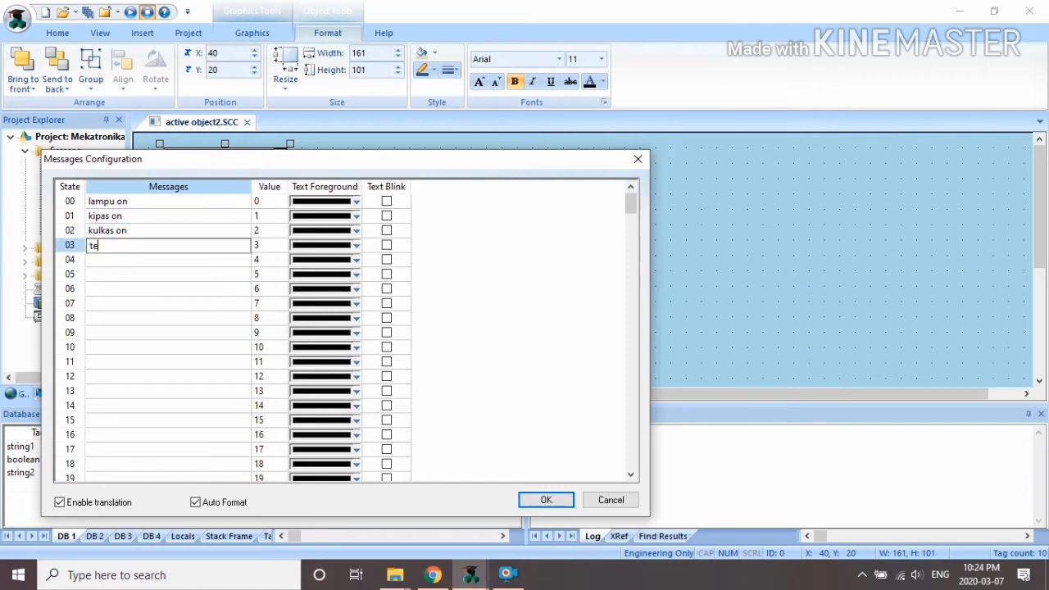
type("levisi on")
left_click(546, 500)
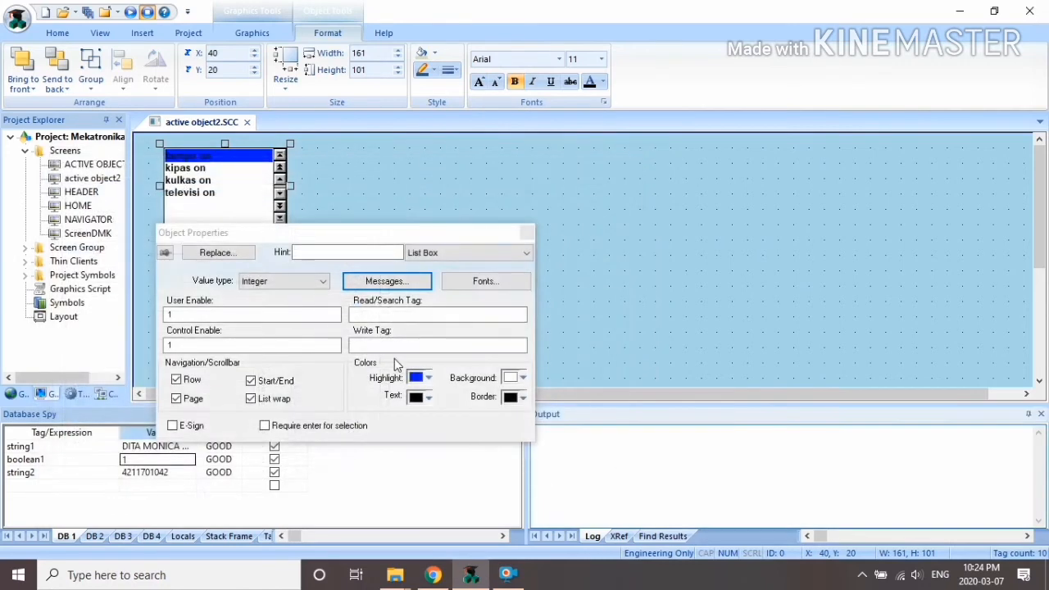
Step: Set the list box's Read/Search Tag to a newly created tag readlist
left_click(422, 312)
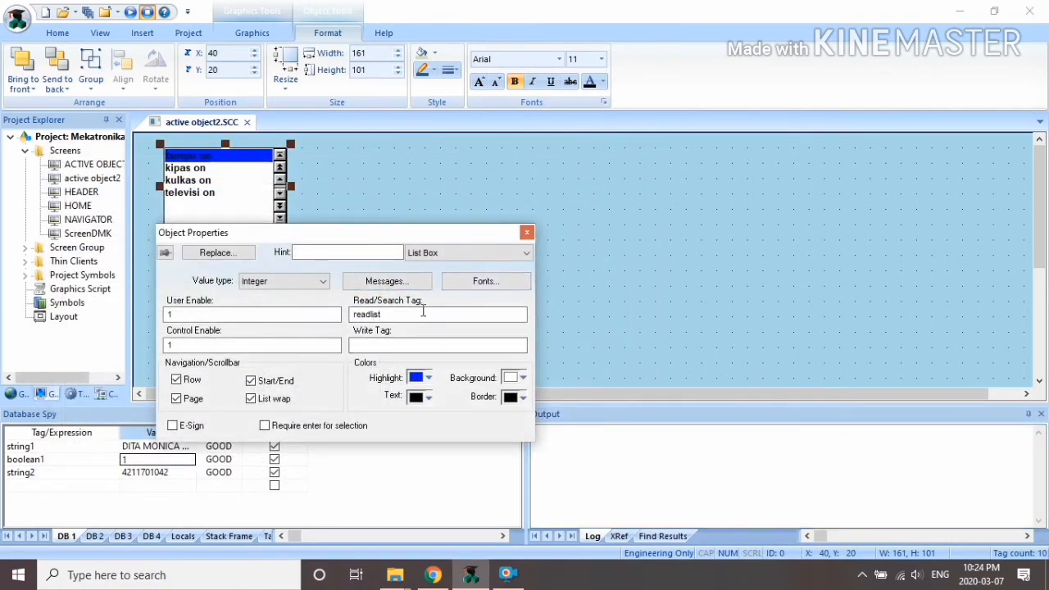
left_click(421, 342)
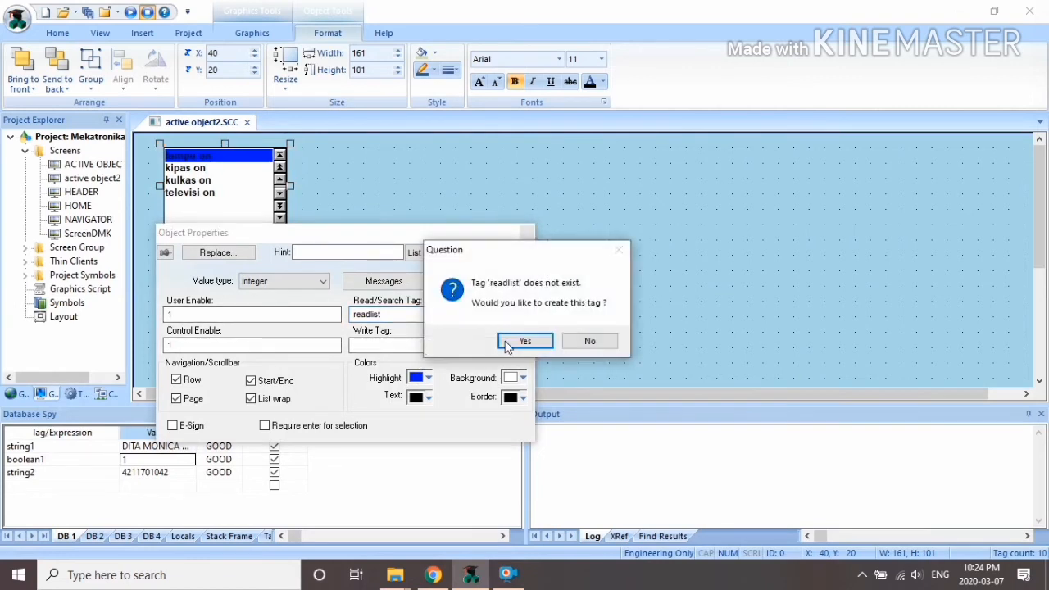
left_click(524, 341)
key("Return")
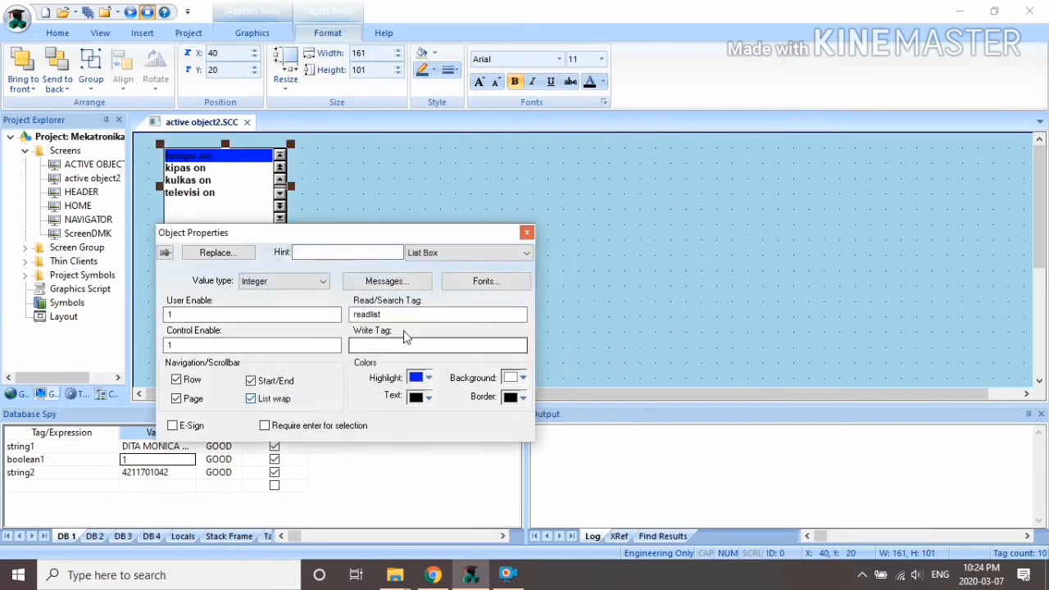
Step: Set the Write Tag to a new tag writelist and shorten the list box to height 61
left_click(394, 346)
type("writelist")
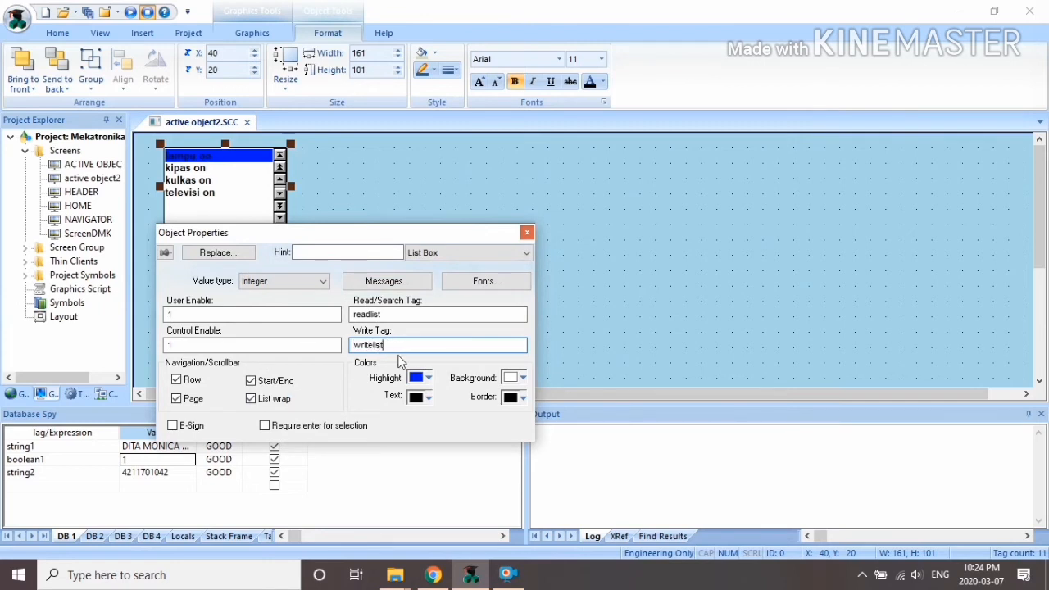
left_click(423, 318)
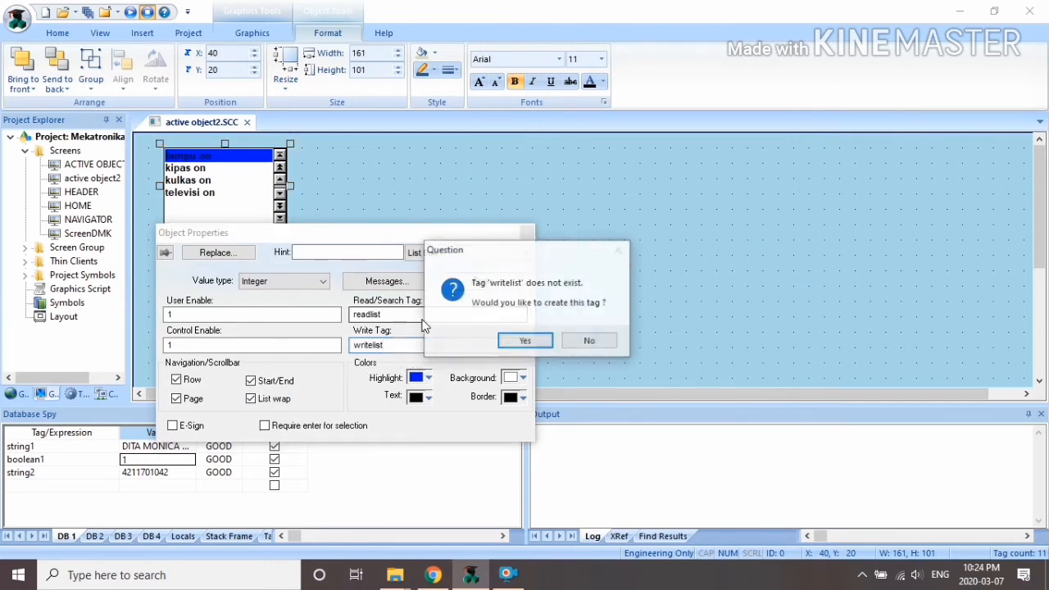
left_click(523, 341)
left_click(312, 403)
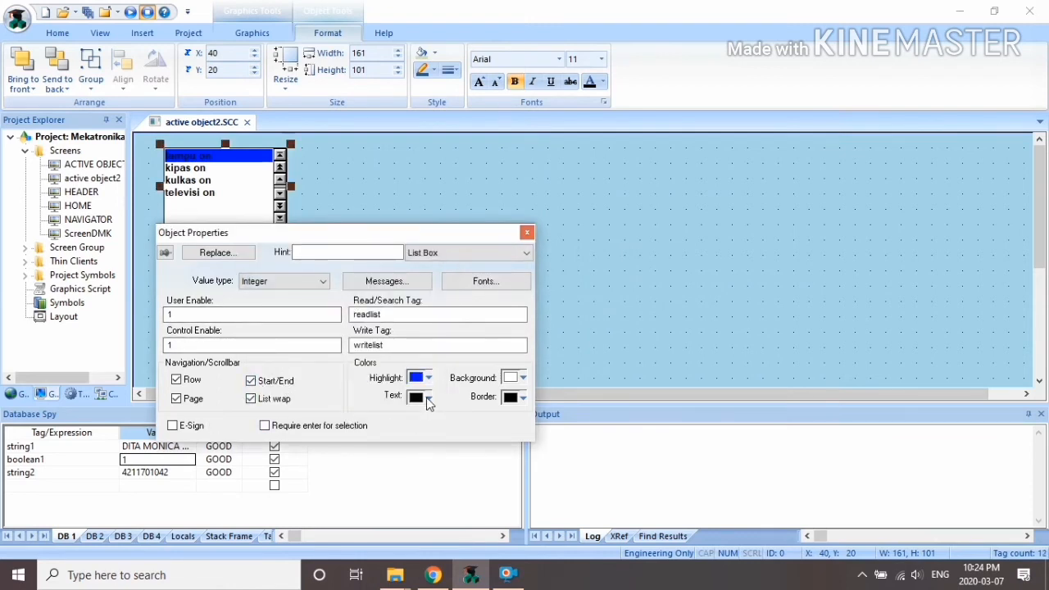
left_click(527, 233)
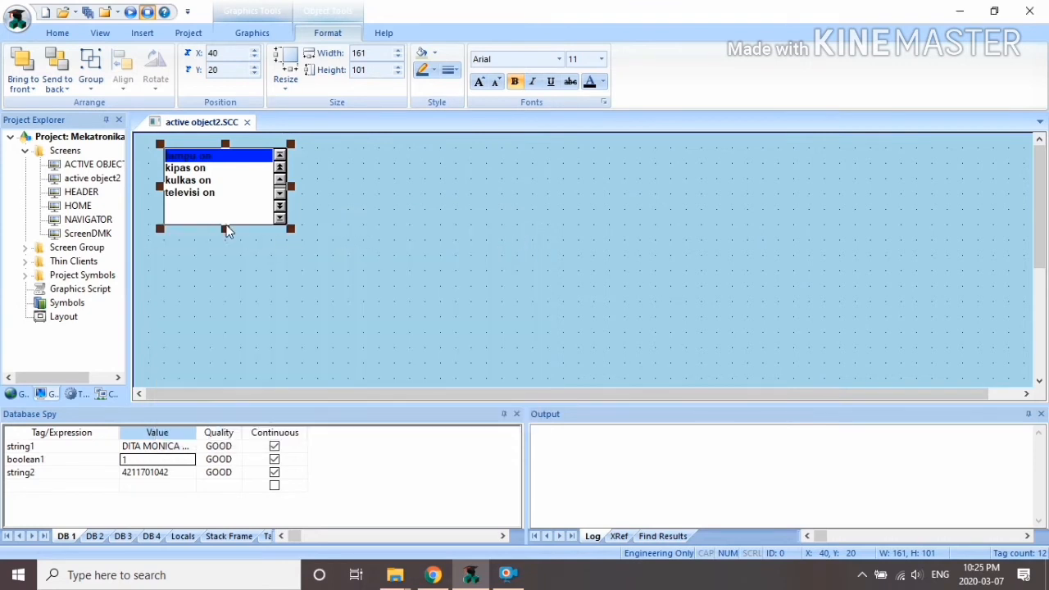
left_click_drag(227, 235, 222, 207)
Step: Add a text label 'Read List Box: #' below the list box
left_click(358, 206)
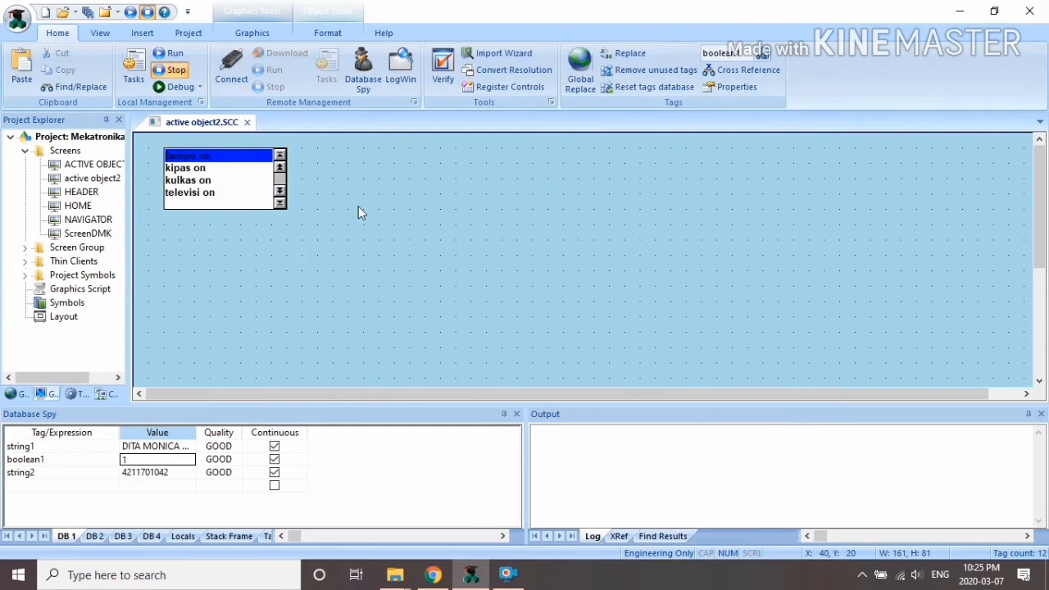
left_click(252, 33)
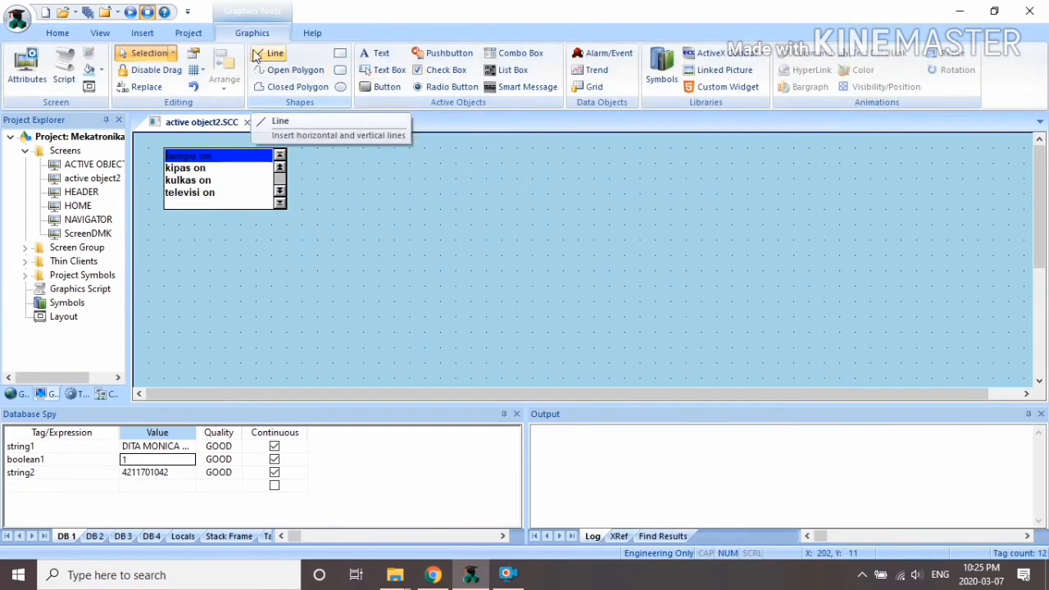
left_click(341, 54)
left_click(376, 53)
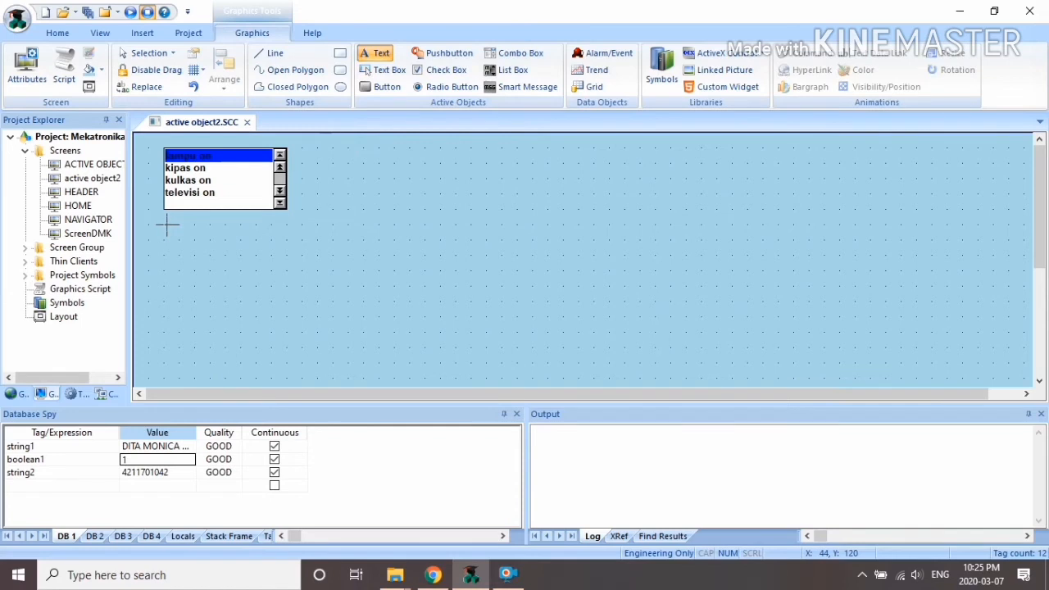
left_click(167, 226)
type("Read List")
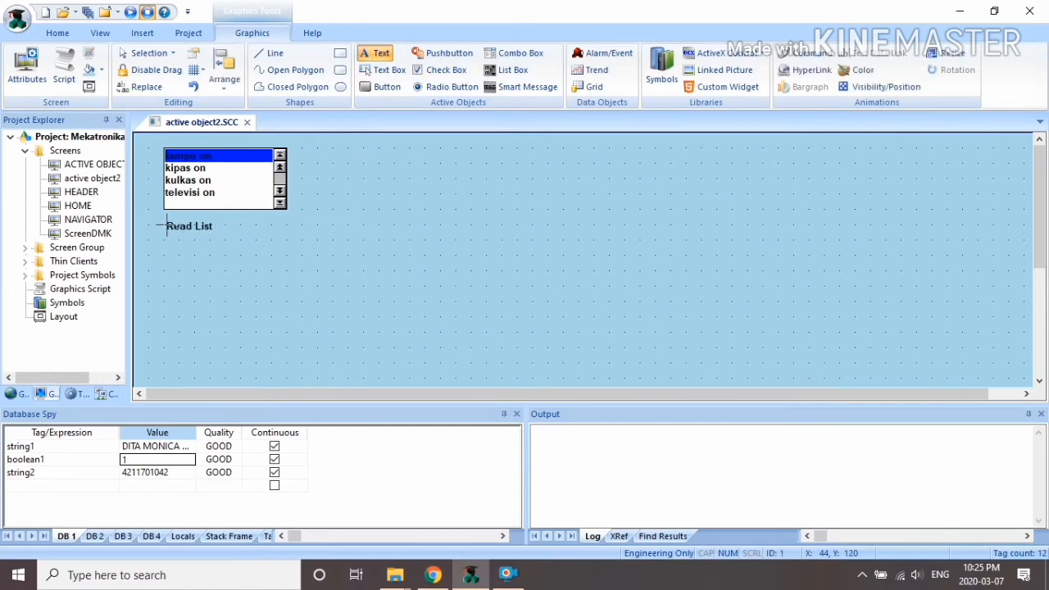
type(" Box: #")
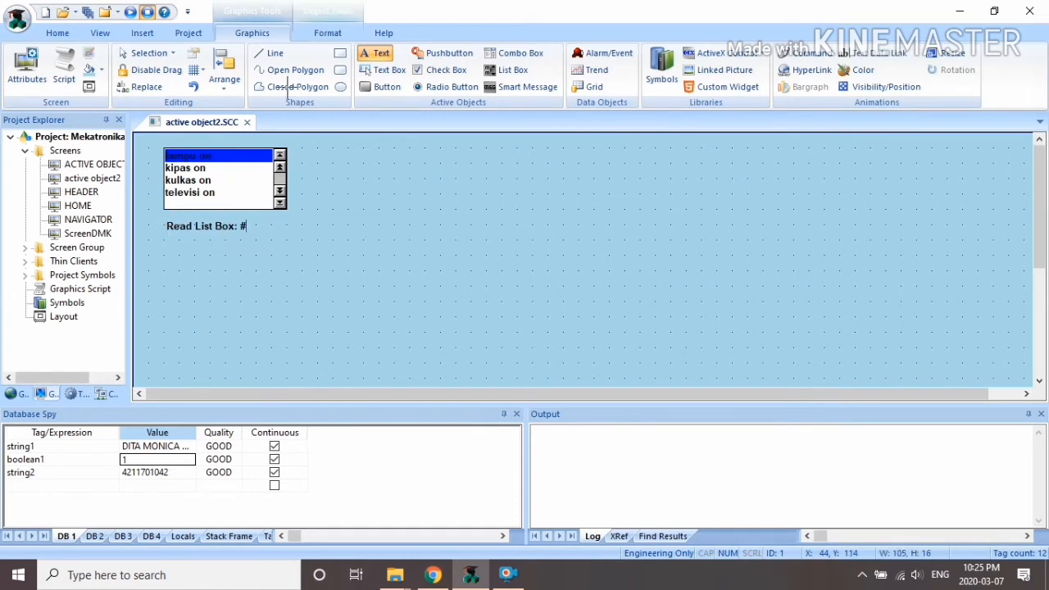
left_click(171, 246)
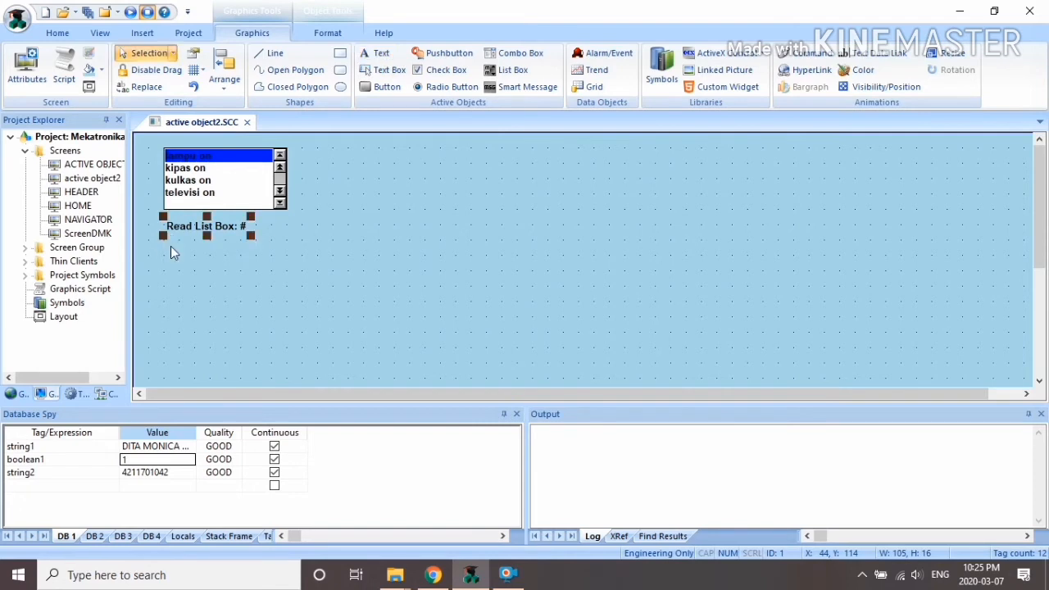
Step: Add a second text label 'Write Box: #' beneath the first one
left_click(297, 254)
left_click(375, 52)
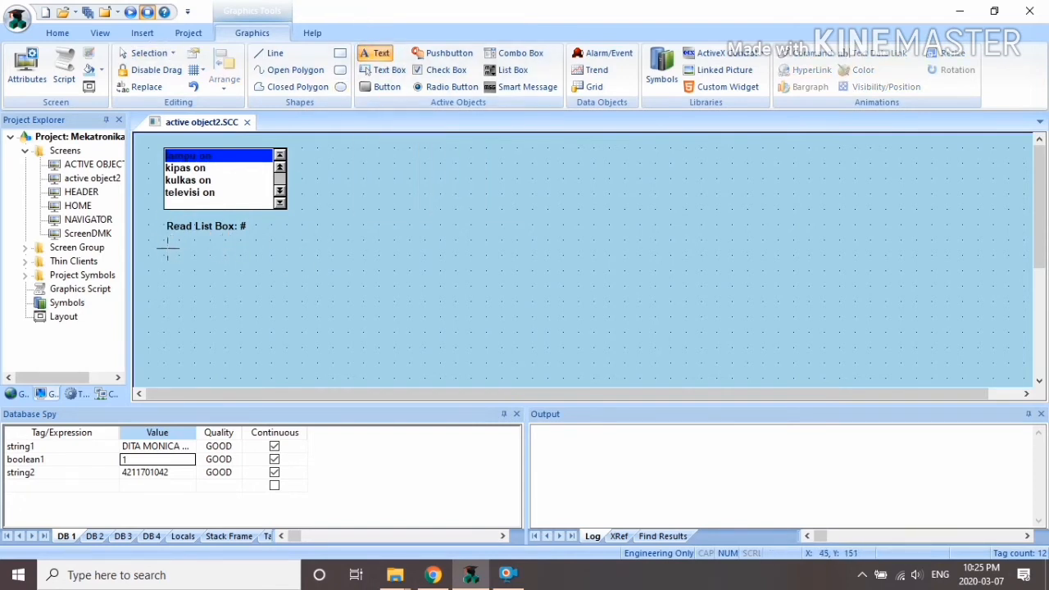
type("Write")
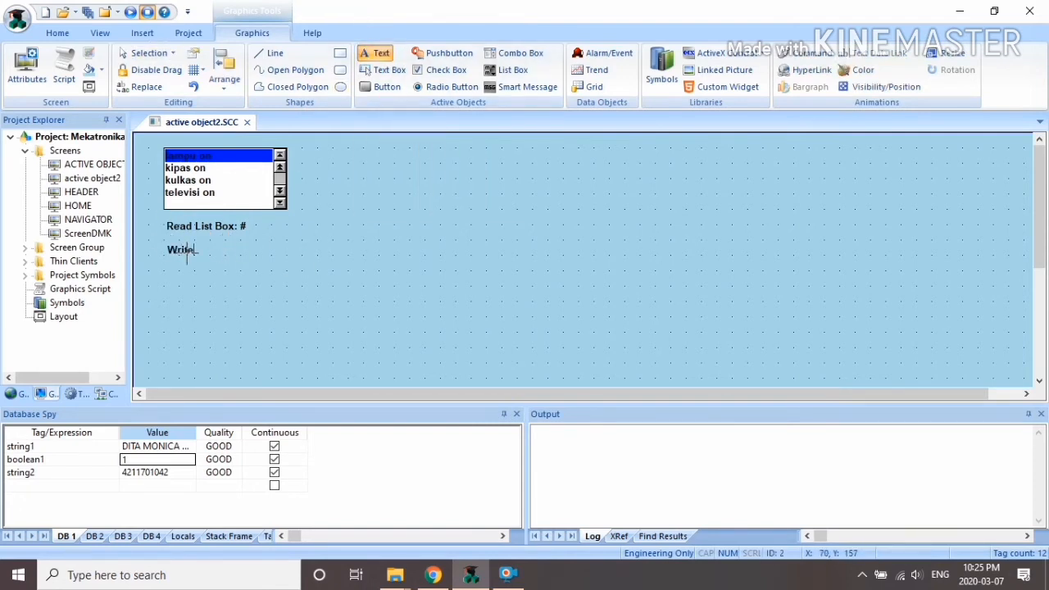
type(" Box: #")
left_click(283, 286)
left_click(194, 228)
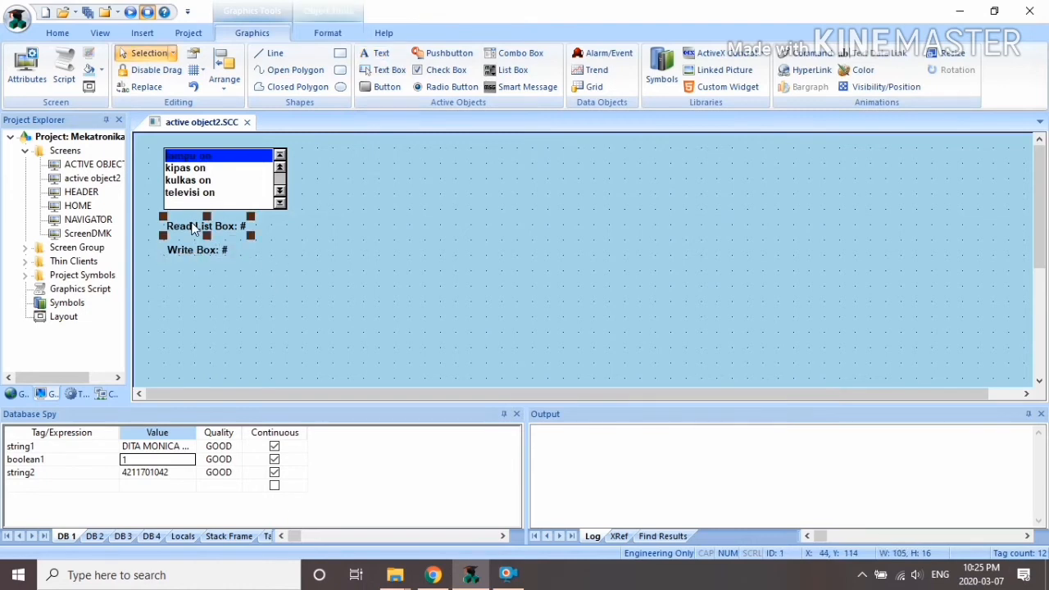
Step: Link the Read List Box label's text data to the readlist tag
right_click(193, 228)
left_click(218, 231)
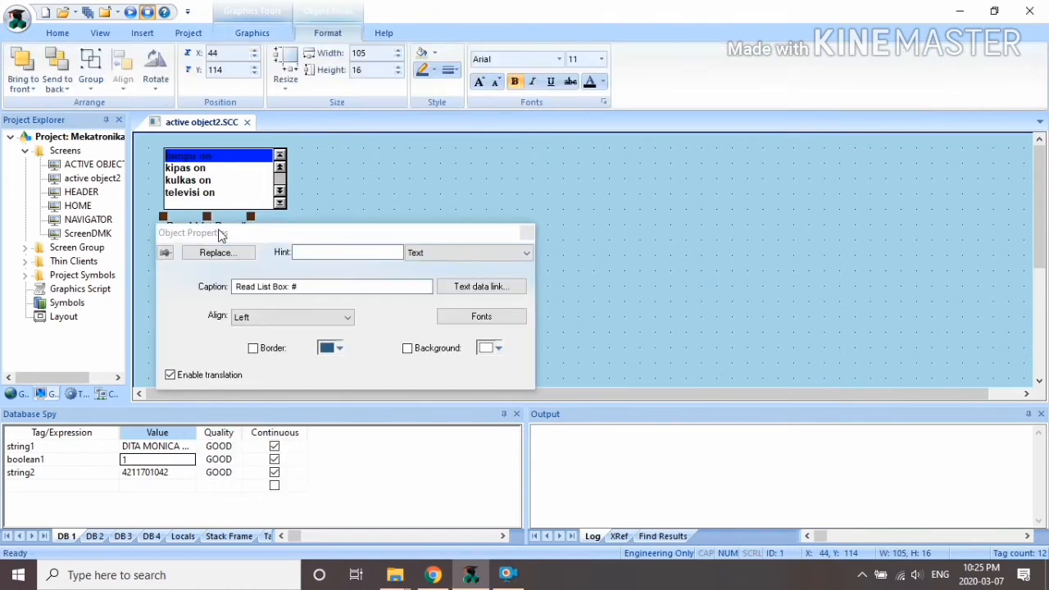
left_click(472, 289)
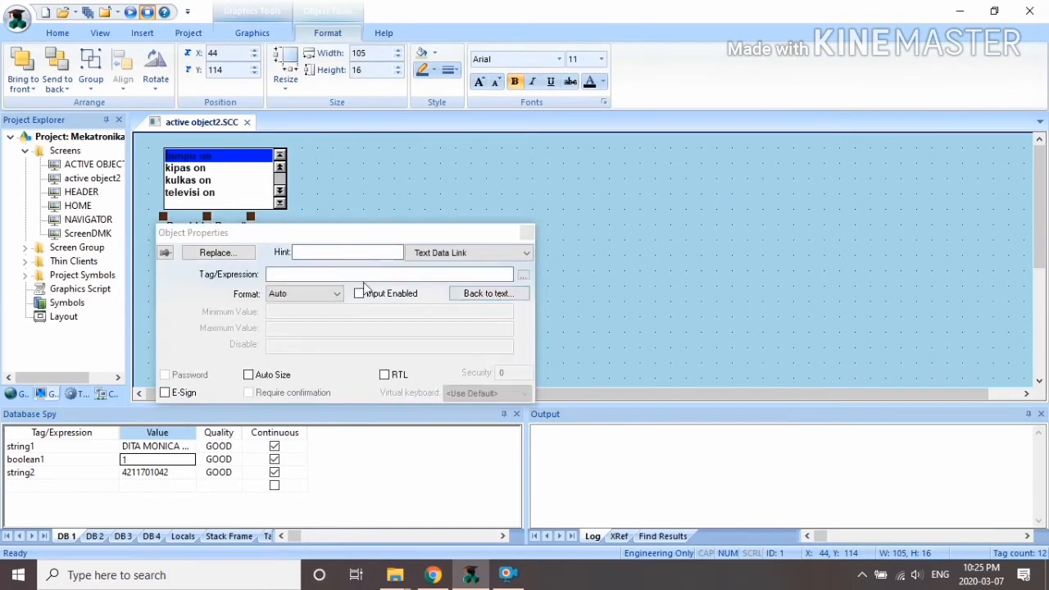
left_click(523, 276)
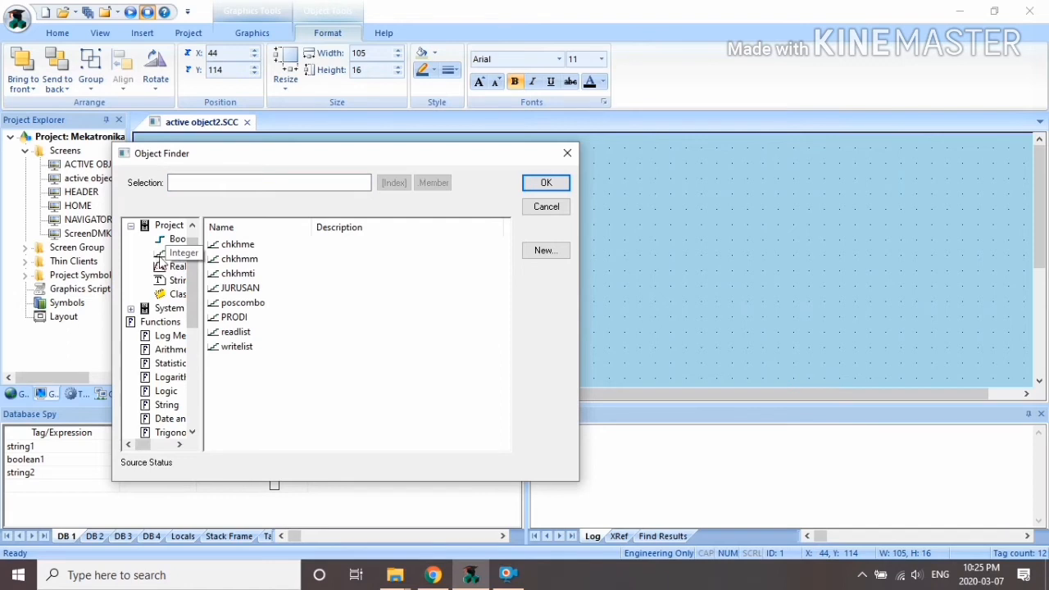
left_click(244, 333)
left_click(552, 186)
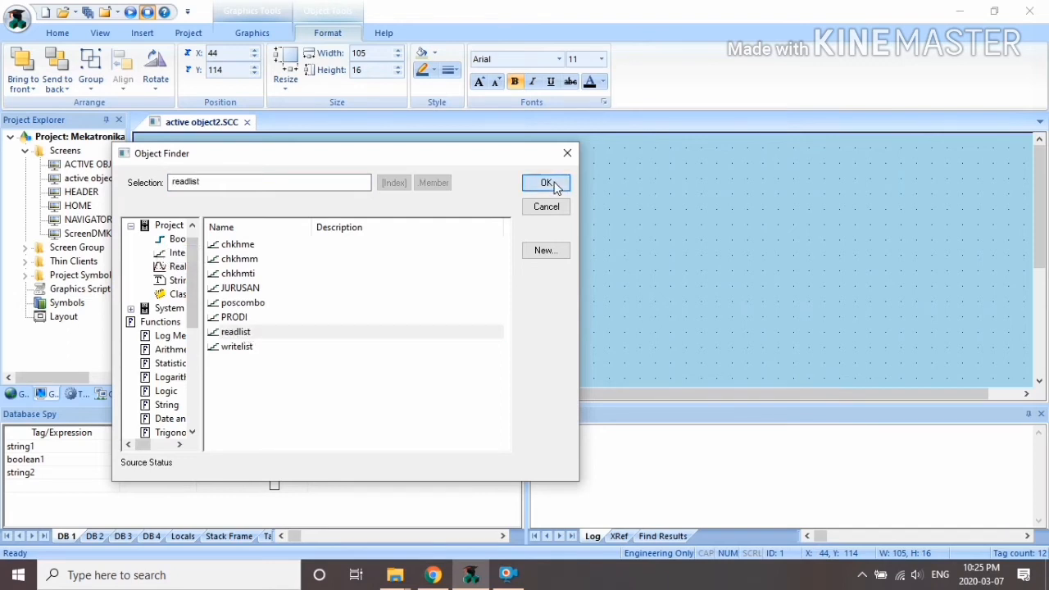
left_click(528, 235)
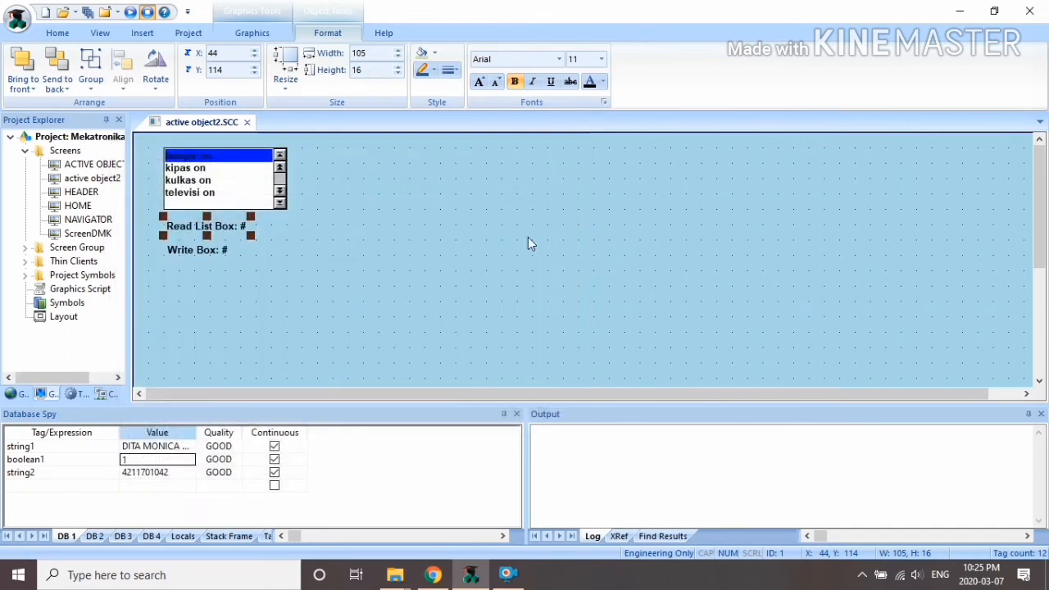
Step: Link the Write Box label's text data to the writelist tag
double_click(221, 257)
left_click(484, 287)
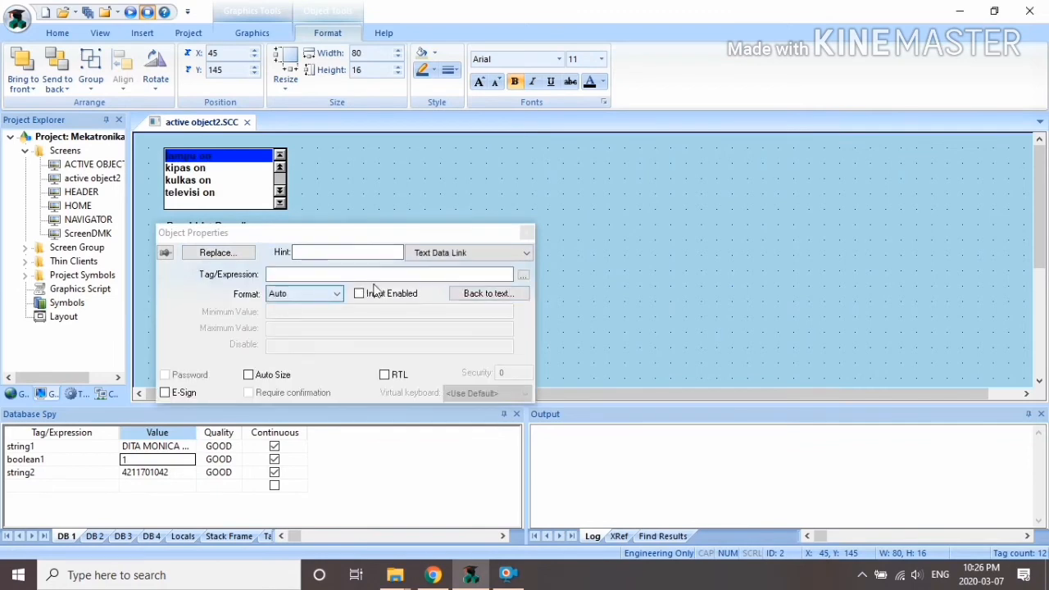
left_click(523, 275)
left_click(237, 348)
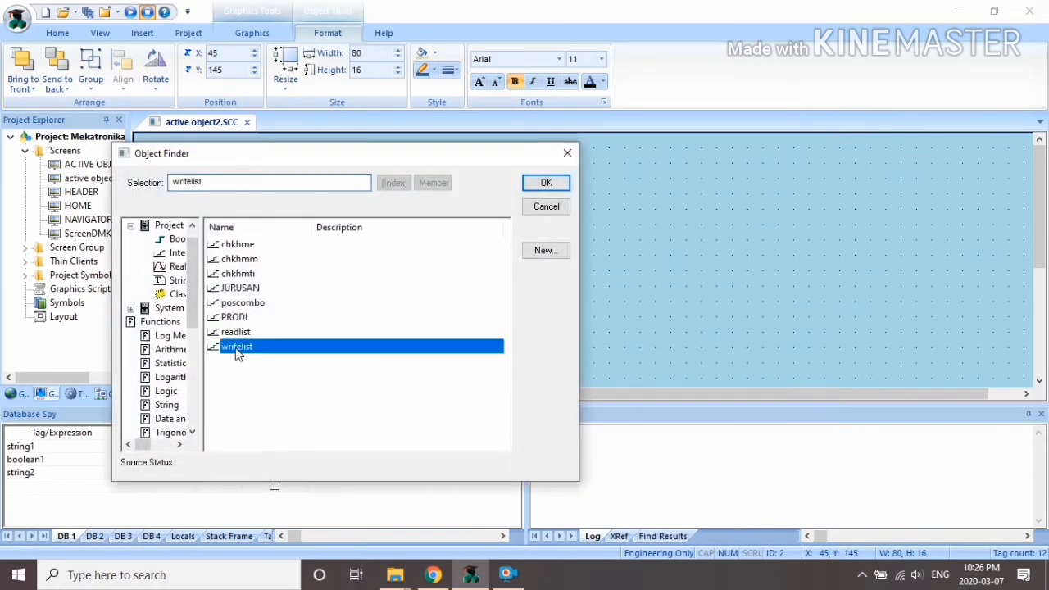
left_click(546, 182)
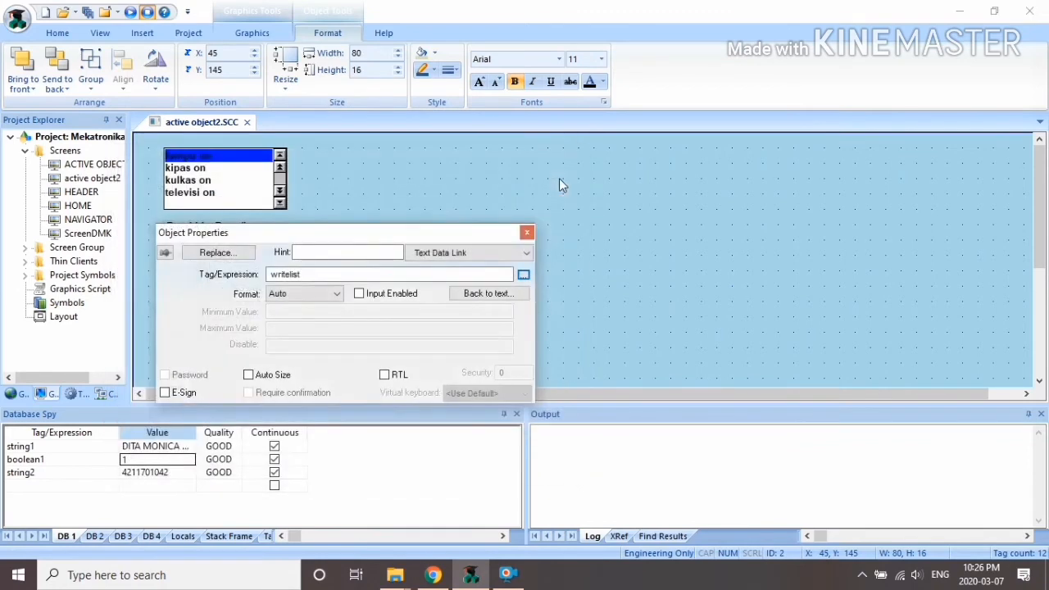
left_click(527, 233)
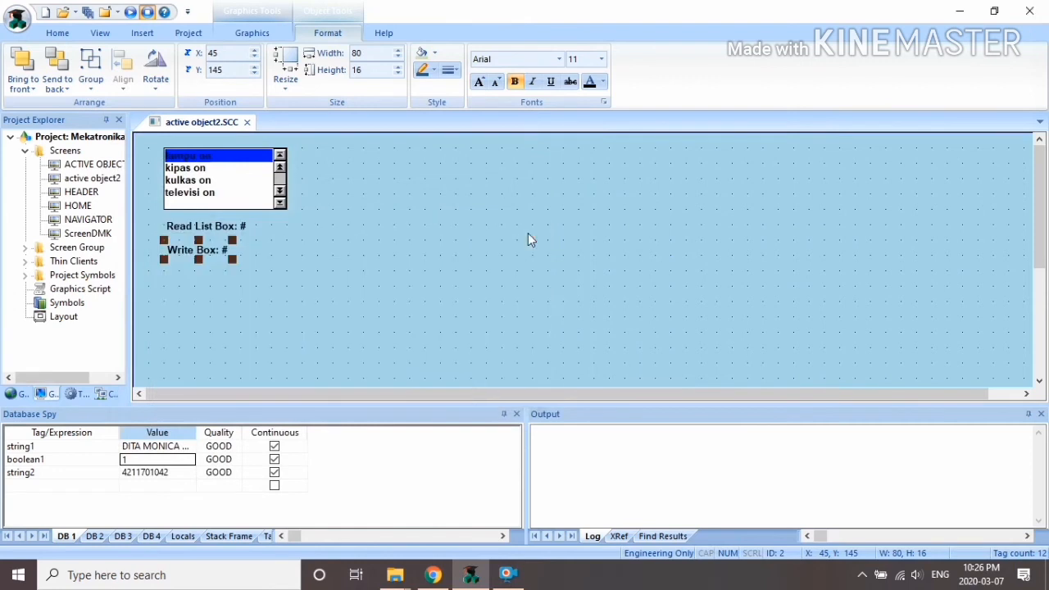
Step: Change the list box's highlight colour from blue to a light salmon theme colour
double_click(207, 161)
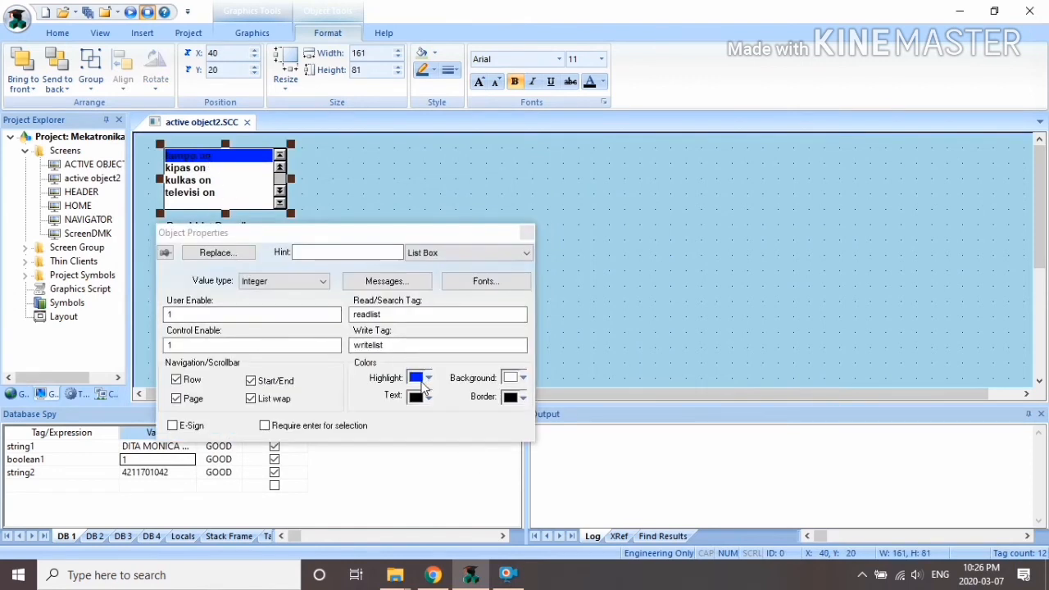
left_click(427, 379)
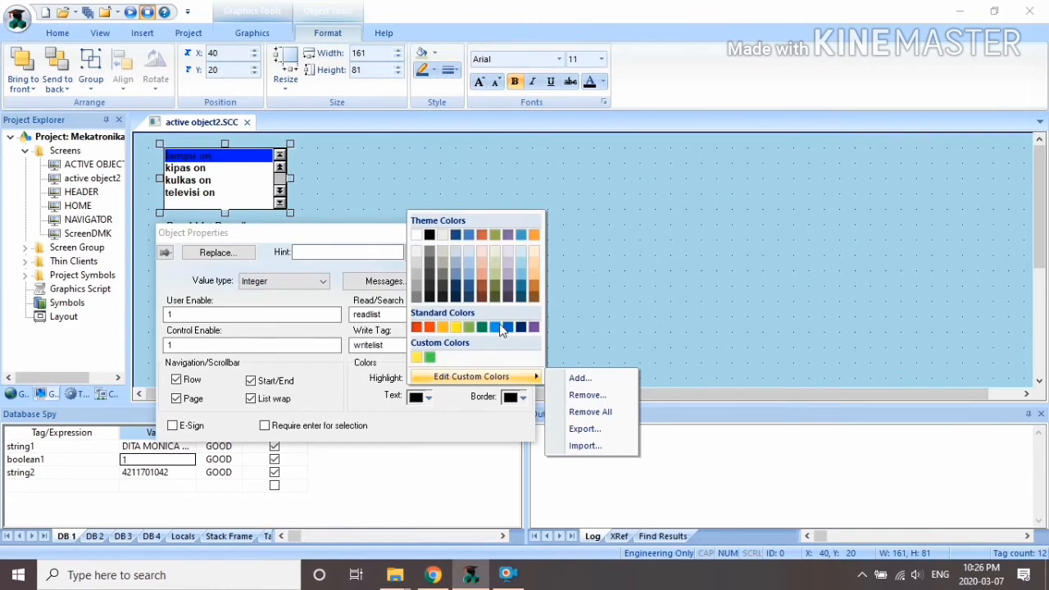
left_click(484, 265)
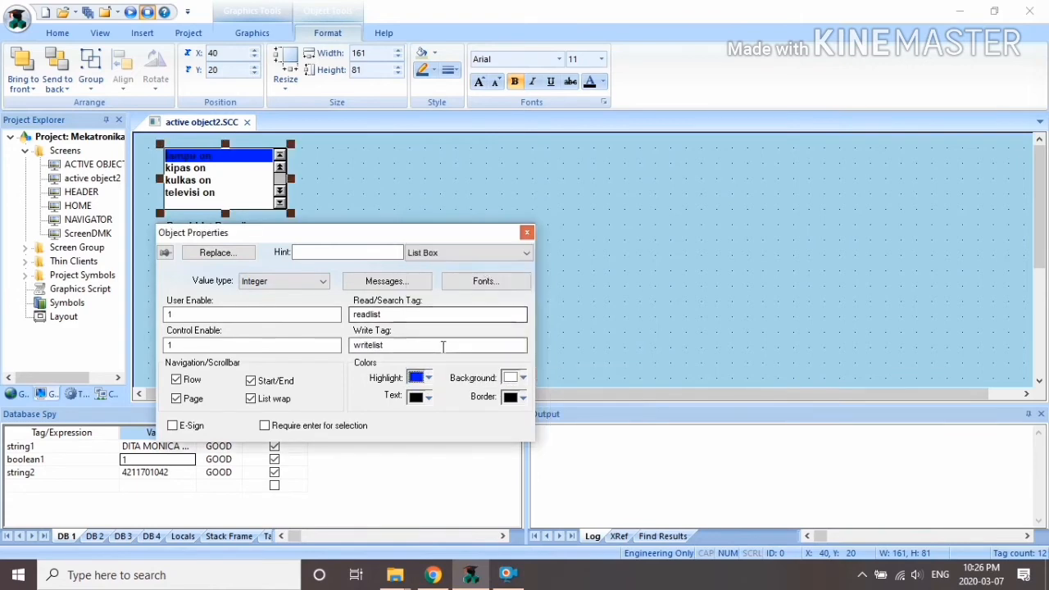
left_click(428, 378)
left_click(480, 263)
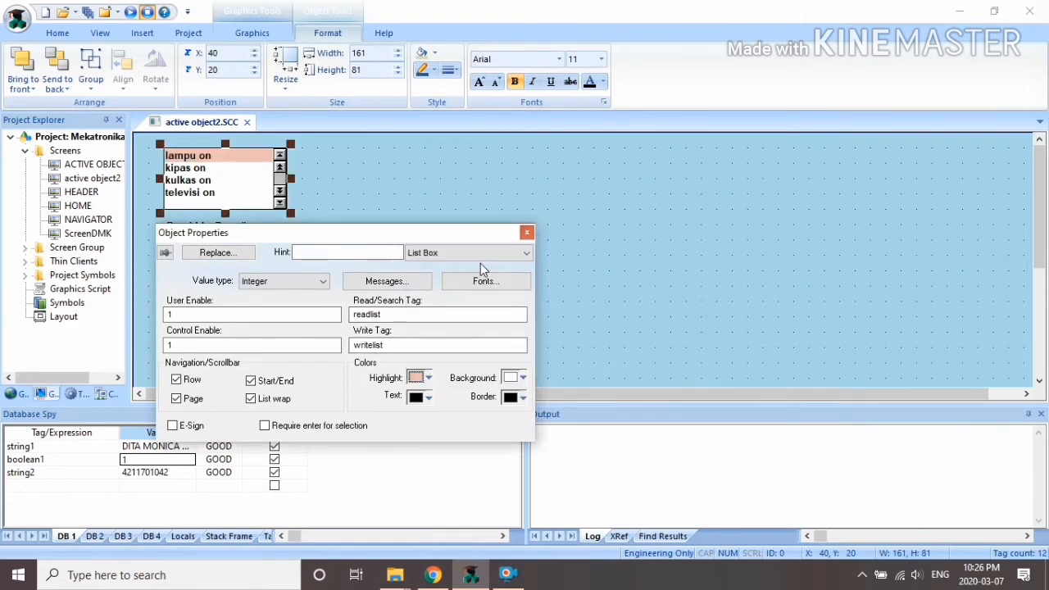
left_click(525, 233)
left_click(349, 263)
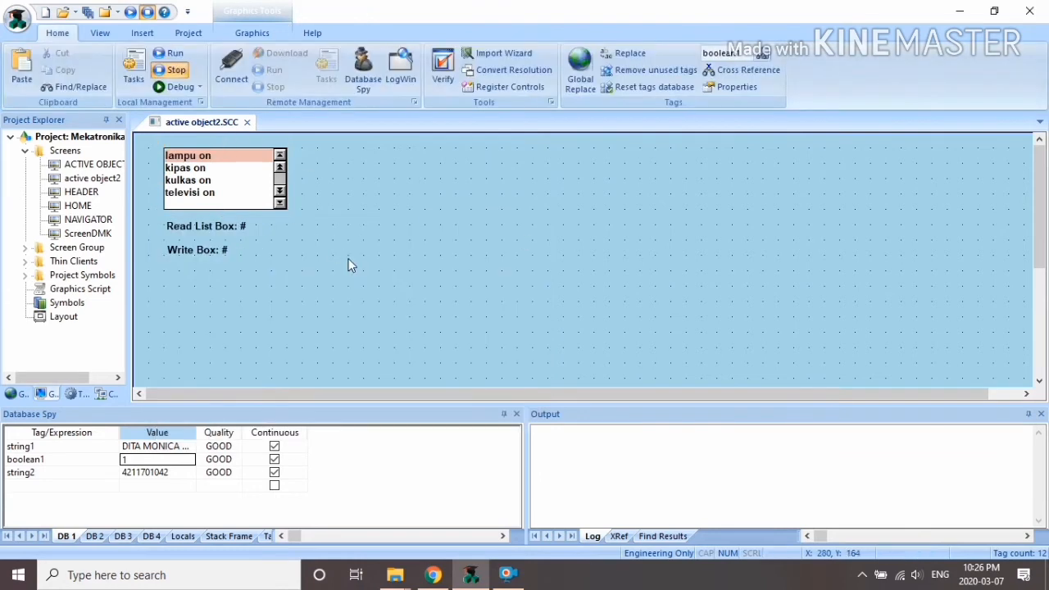
Step: Save and close active object2, then duplicate NAVIGATOR's ACTIVE OBJECT button below it
left_click(247, 122)
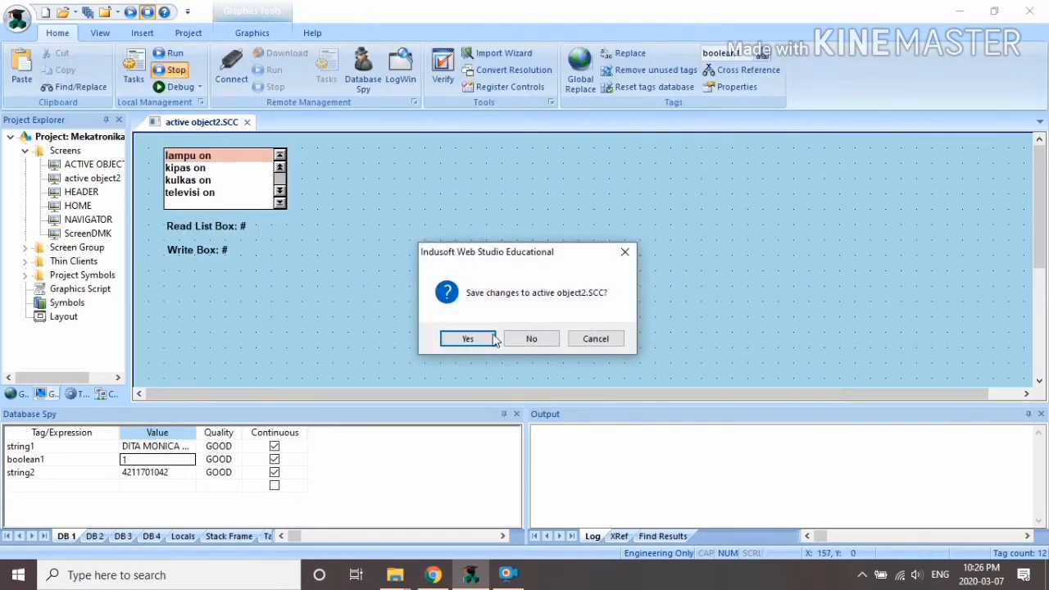
left_click(467, 339)
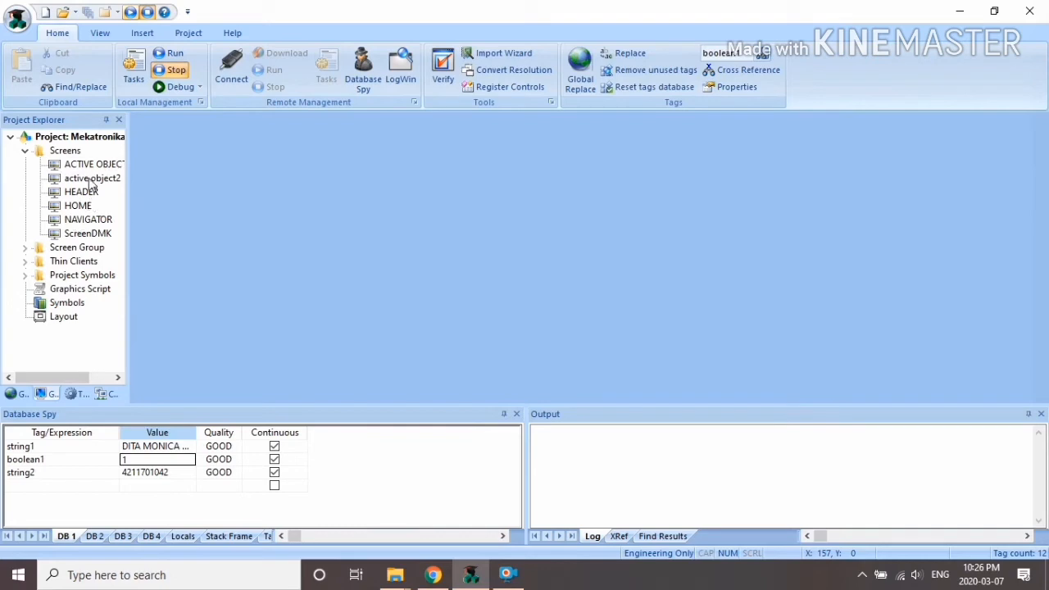
double_click(88, 220)
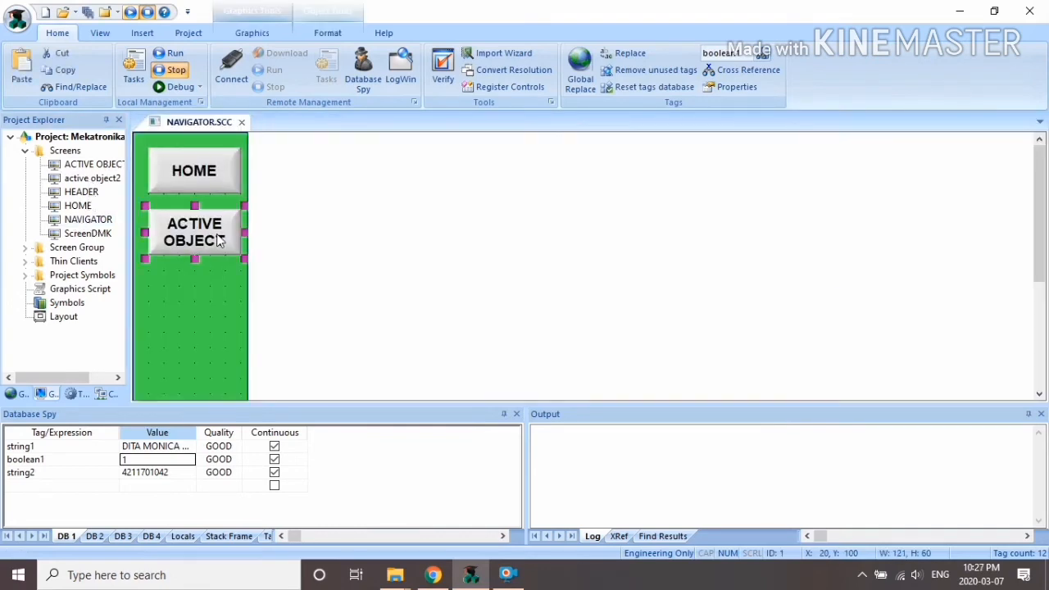
left_click_drag(210, 241, 215, 307)
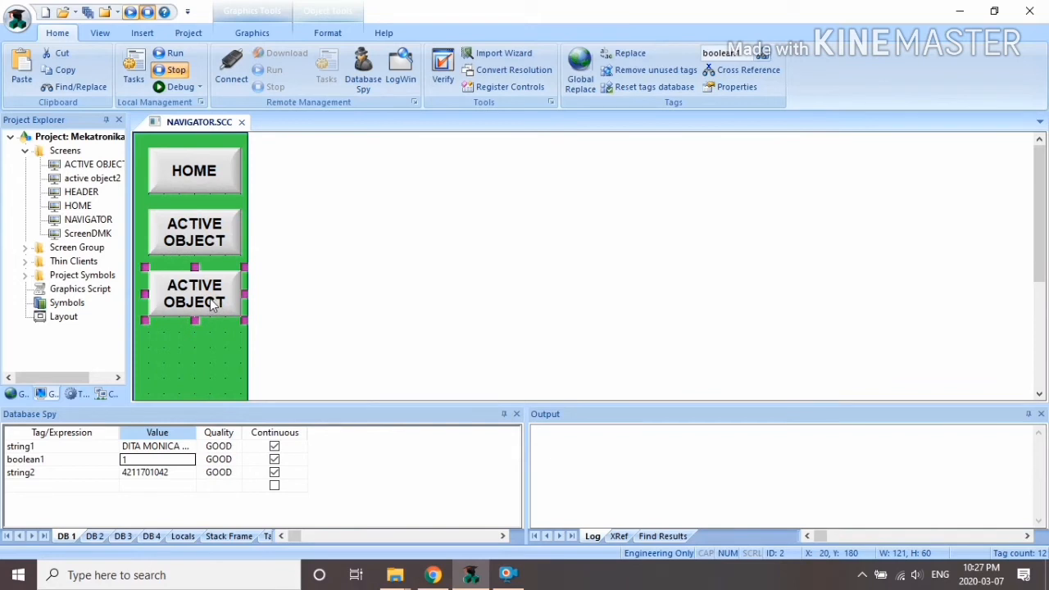
Step: Make the copied button open active object2.SCC with caption ACTIVE OBJECT 2, and save NAVIGATOR
right_click(212, 305)
left_click(256, 62)
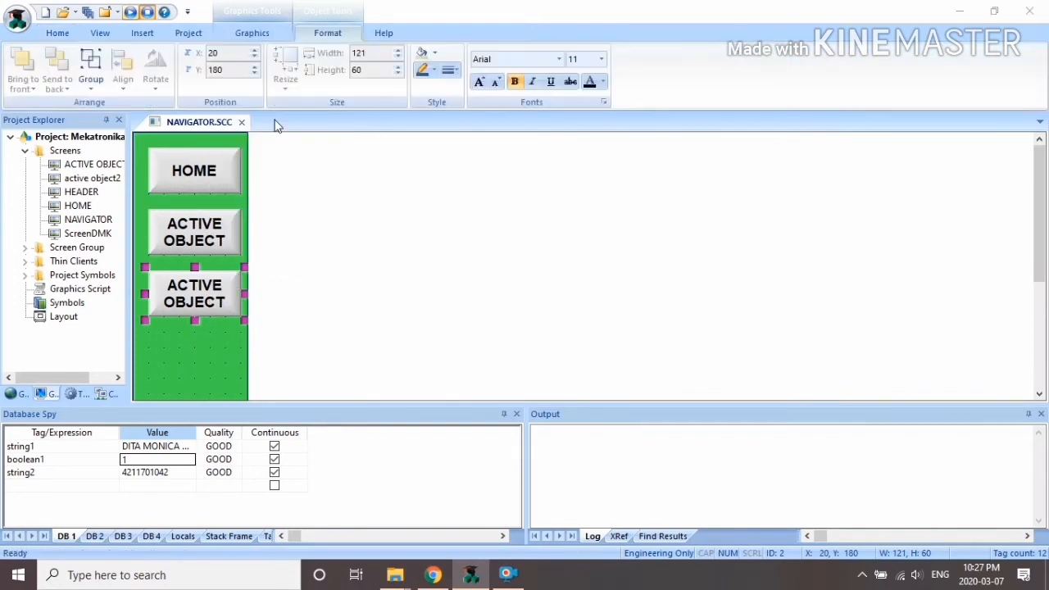
left_click(262, 330)
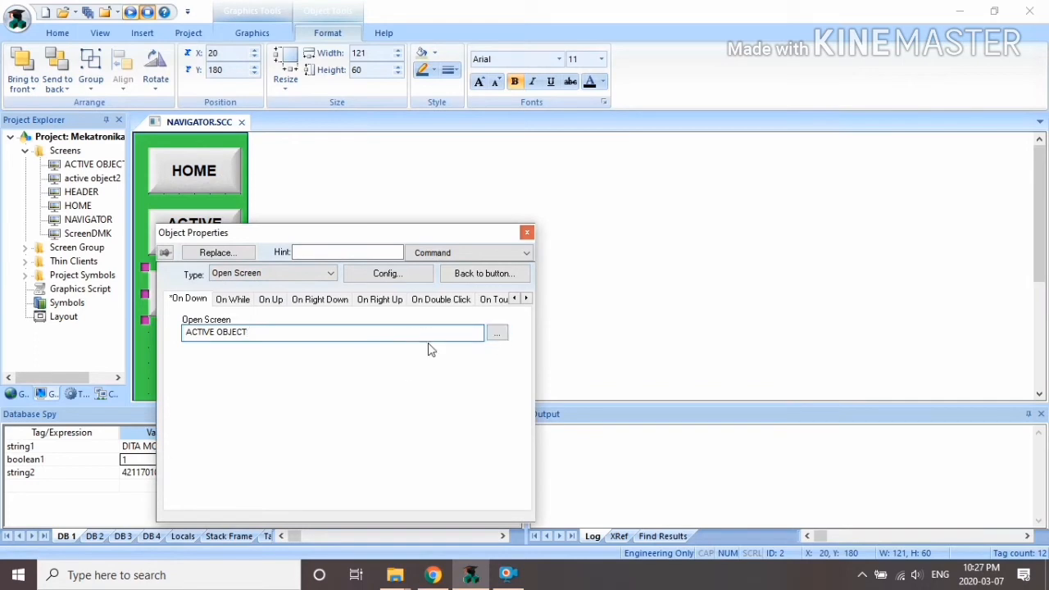
left_click(497, 332)
left_click(365, 288)
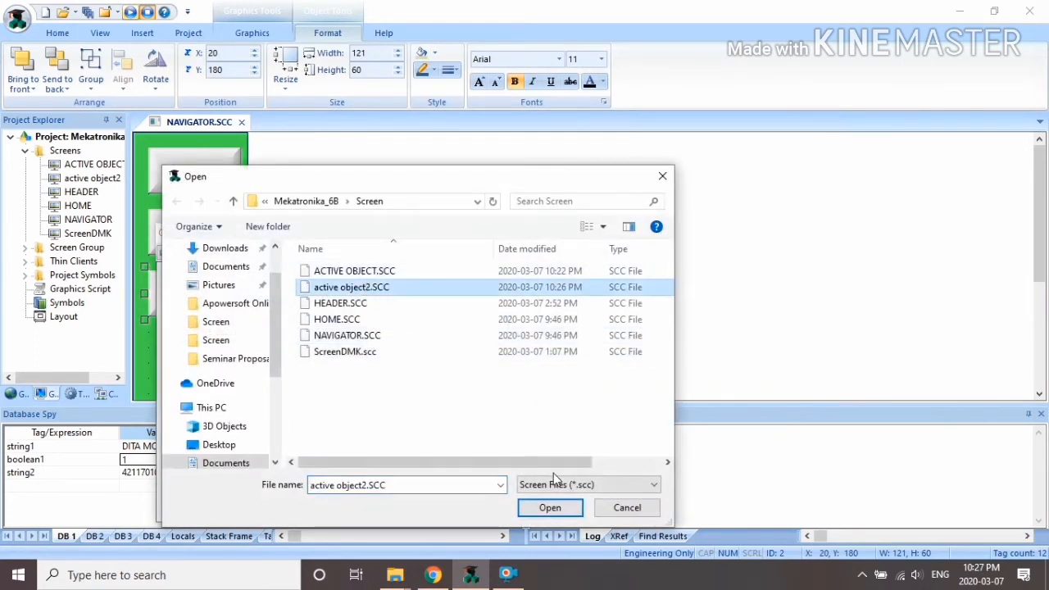
left_click(550, 508)
left_click(467, 253)
left_click(470, 268)
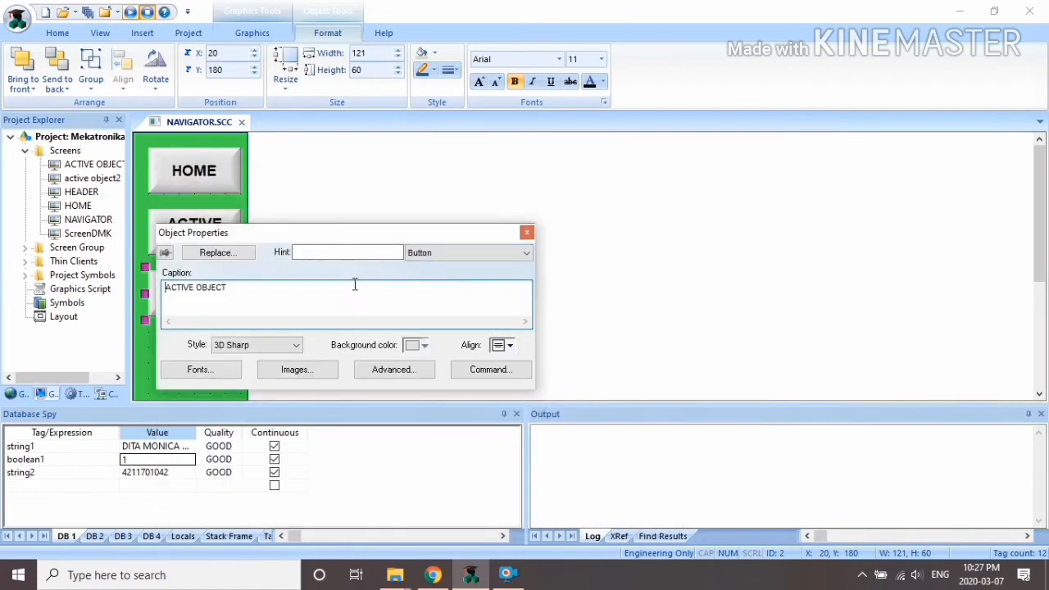
left_click(527, 233)
left_click(241, 122)
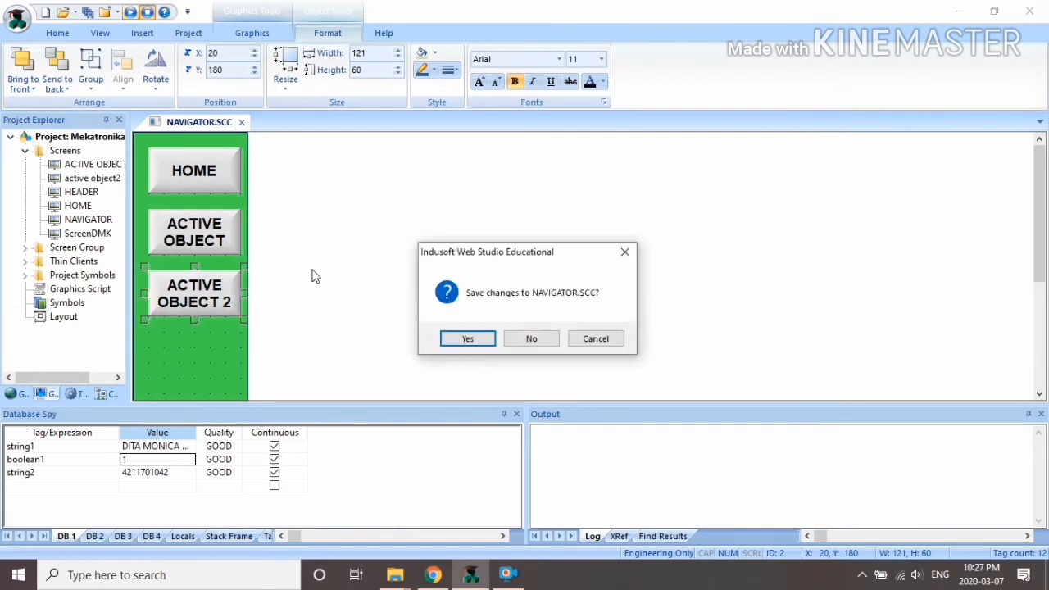
left_click(468, 342)
Step: Enable Input on the Read List Box and Write Box texts, then close and save active object2
double_click(112, 182)
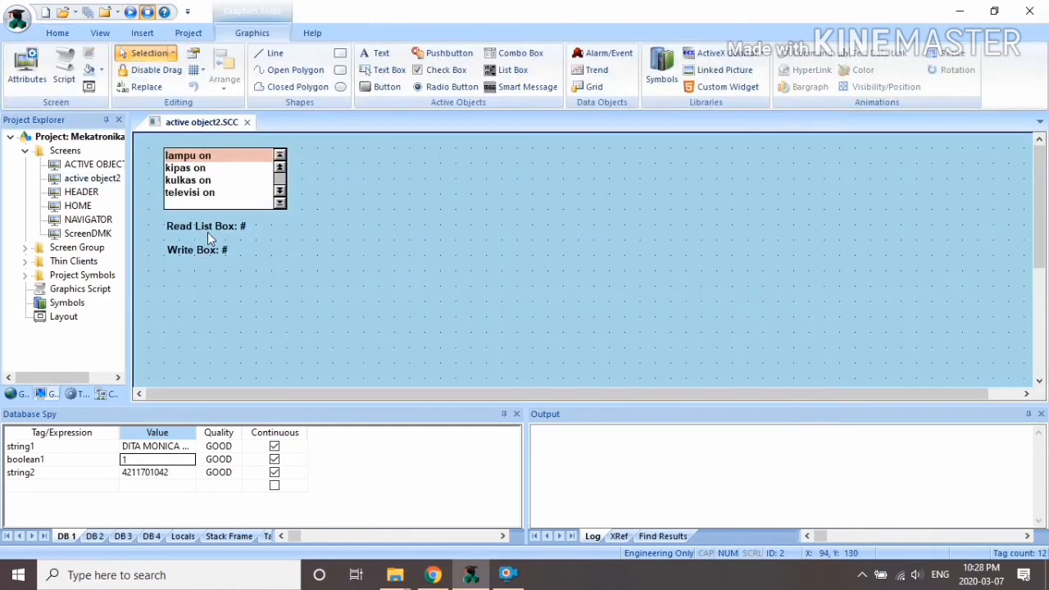
double_click(209, 230)
left_click(387, 295)
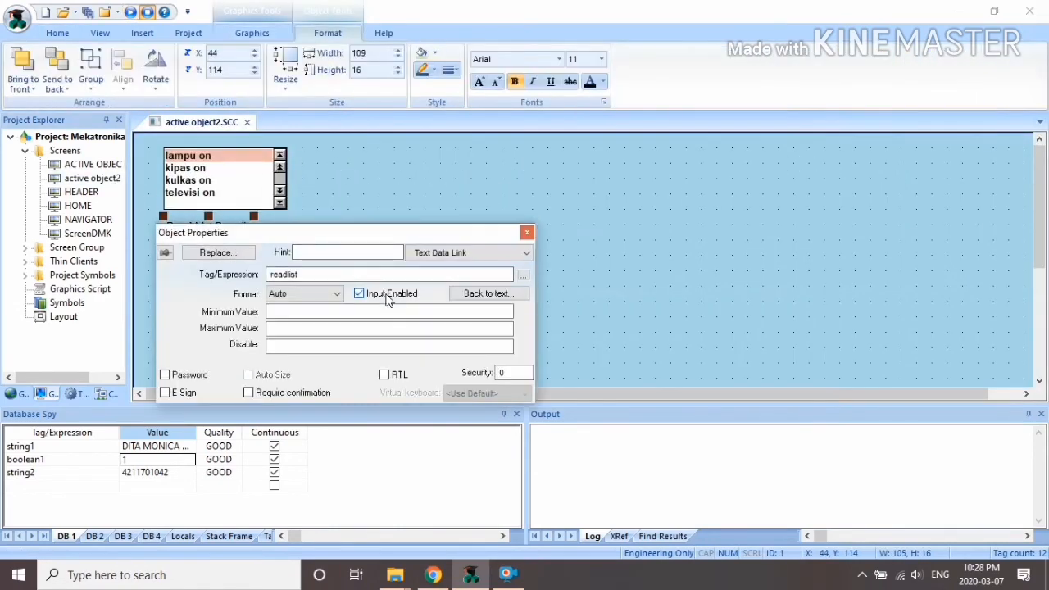
left_click(525, 232)
double_click(211, 248)
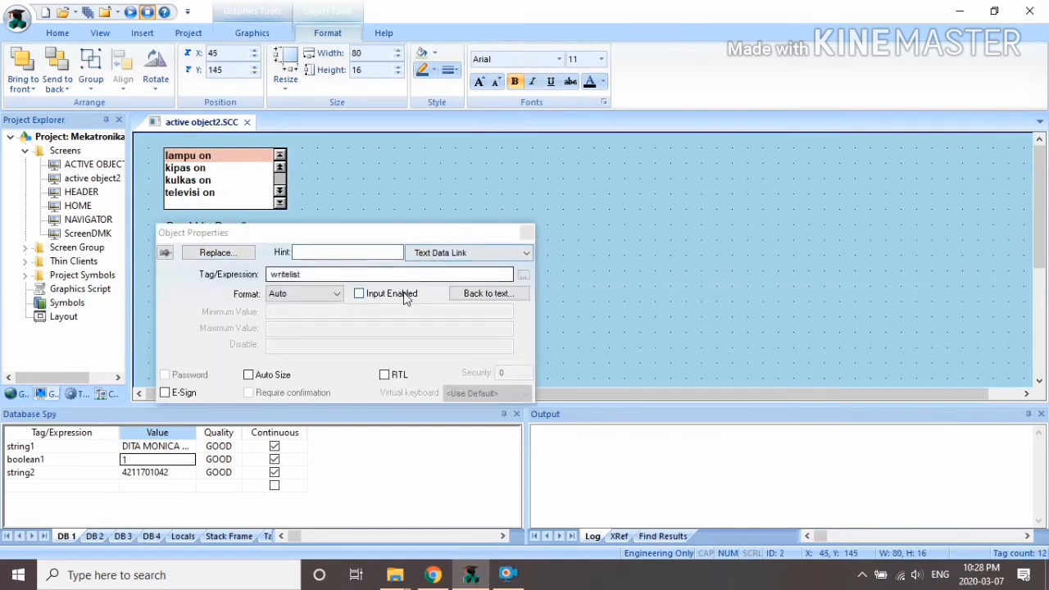
left_click(359, 294)
left_click(525, 233)
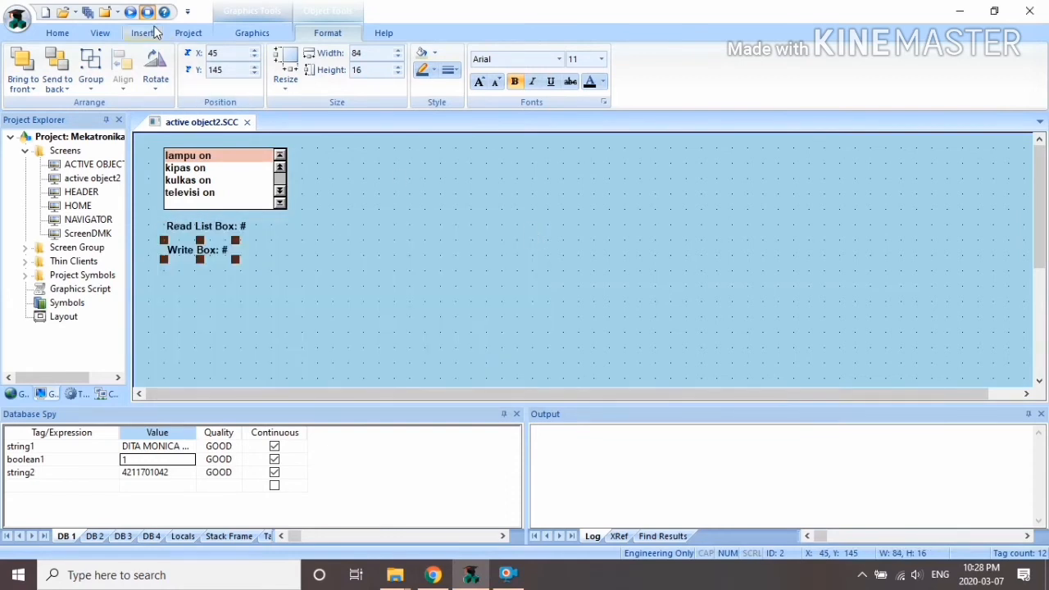
left_click(247, 122)
left_click(466, 337)
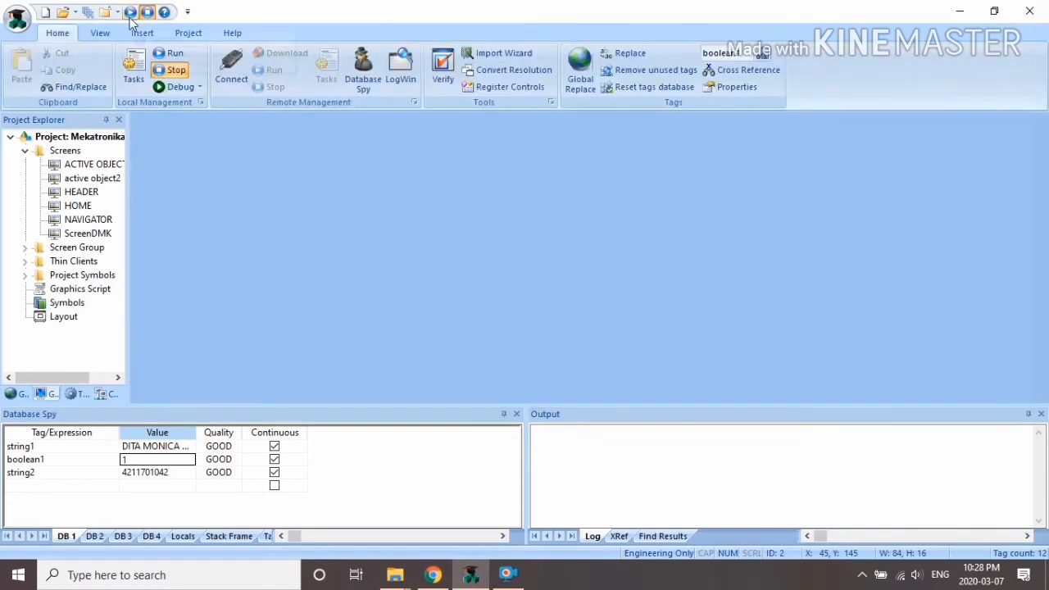
Step: Test the list box in runtime, selecting televisi on (3) then kipas on (1), and exit the application
left_click(130, 14)
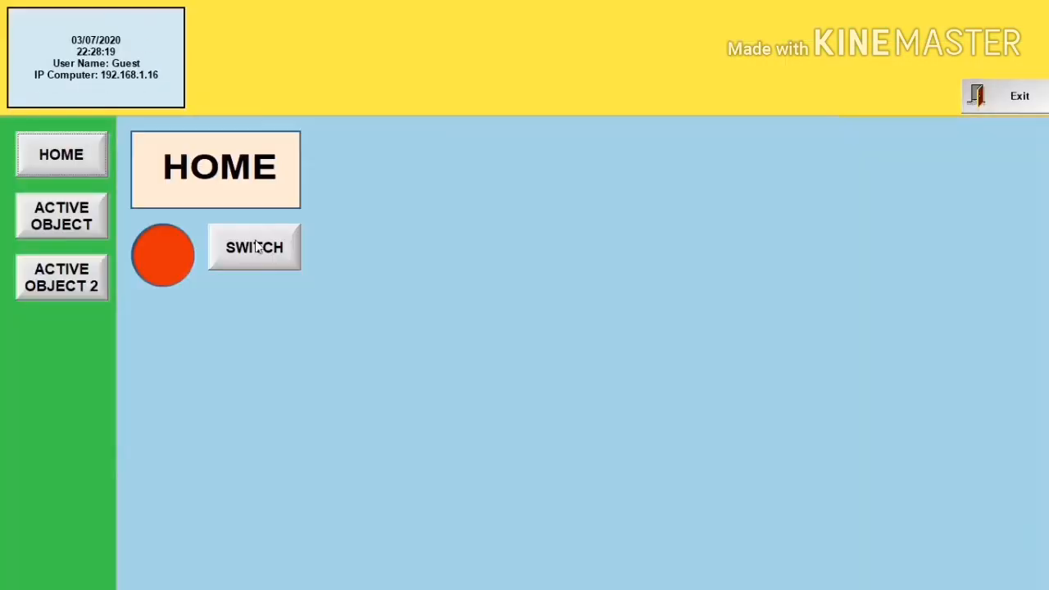
left_click(82, 297)
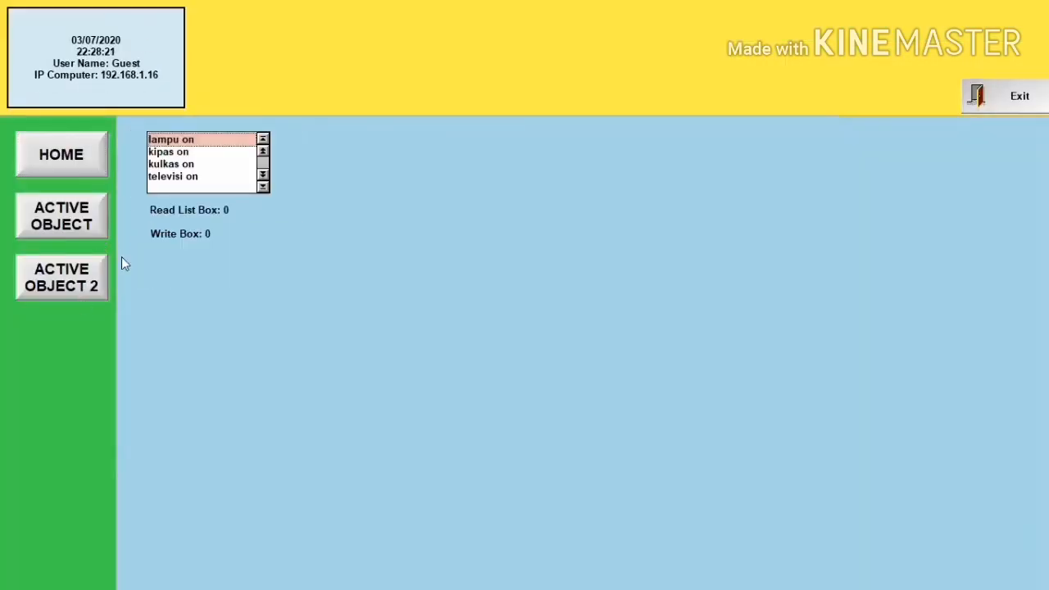
left_click(226, 207)
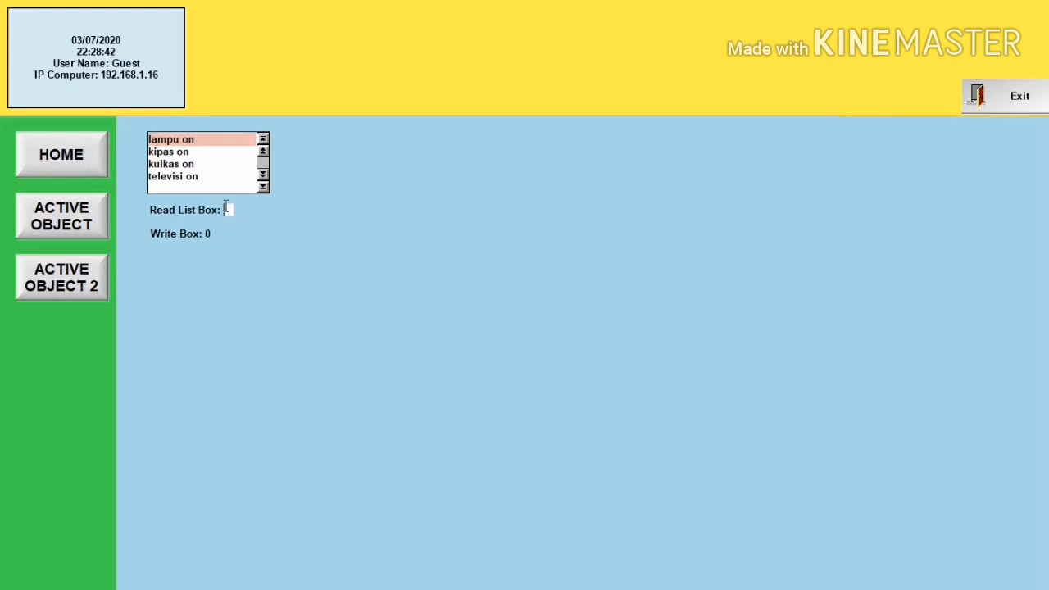
key("Return")
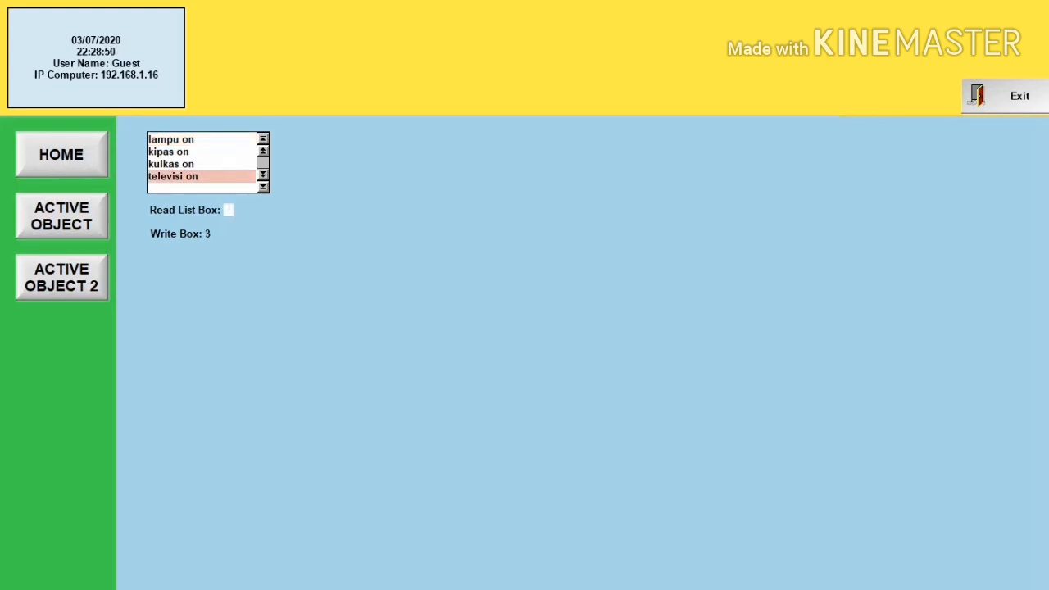
key("Return")
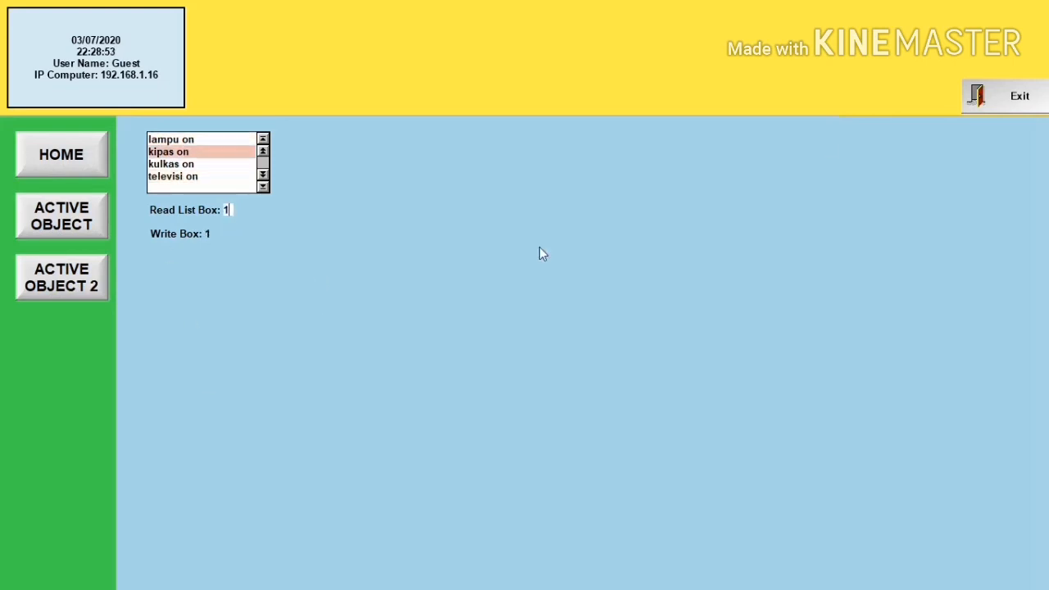
left_click(998, 96)
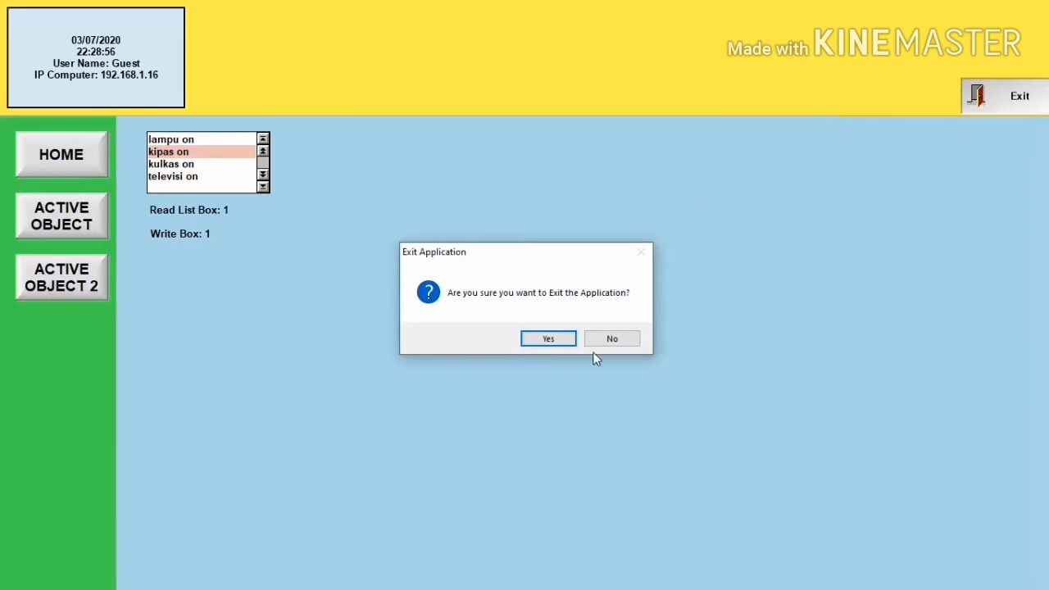
left_click(555, 340)
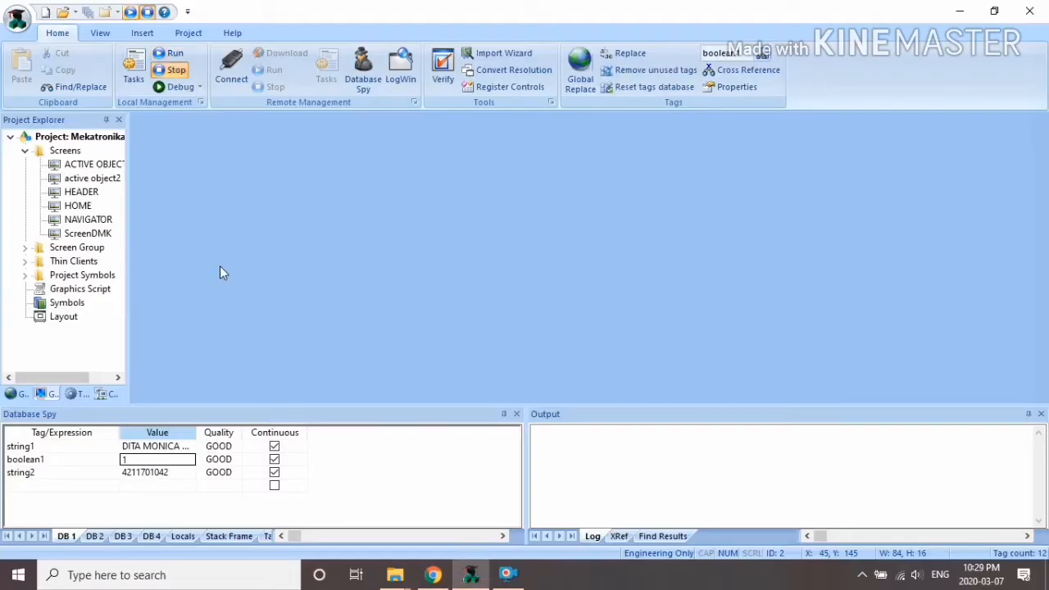
Step: Draw a Smart Message display to the right of the list box on active object2
left_click(97, 180)
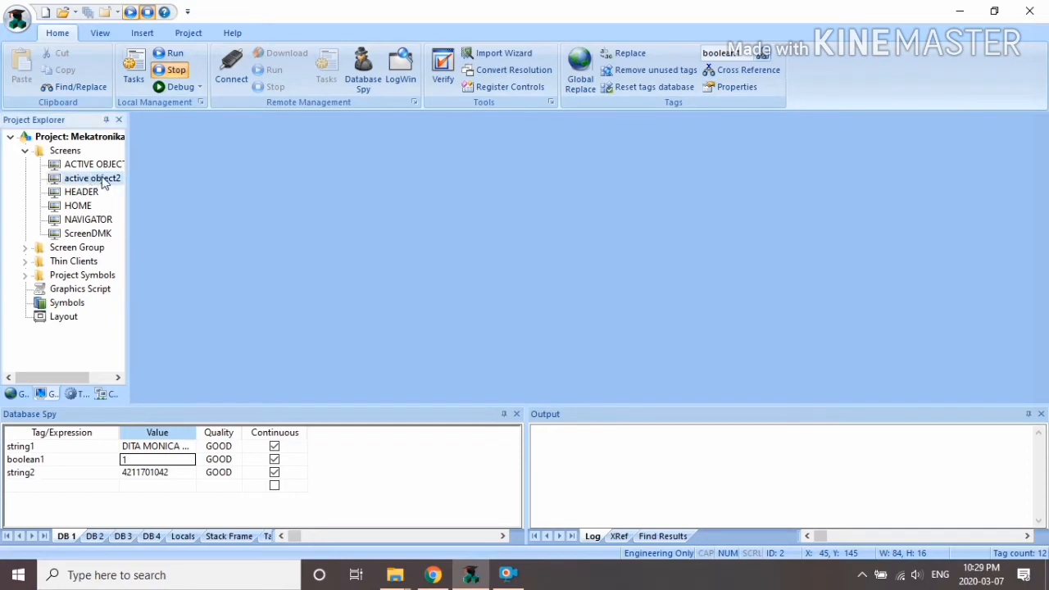
double_click(103, 182)
left_click(525, 87)
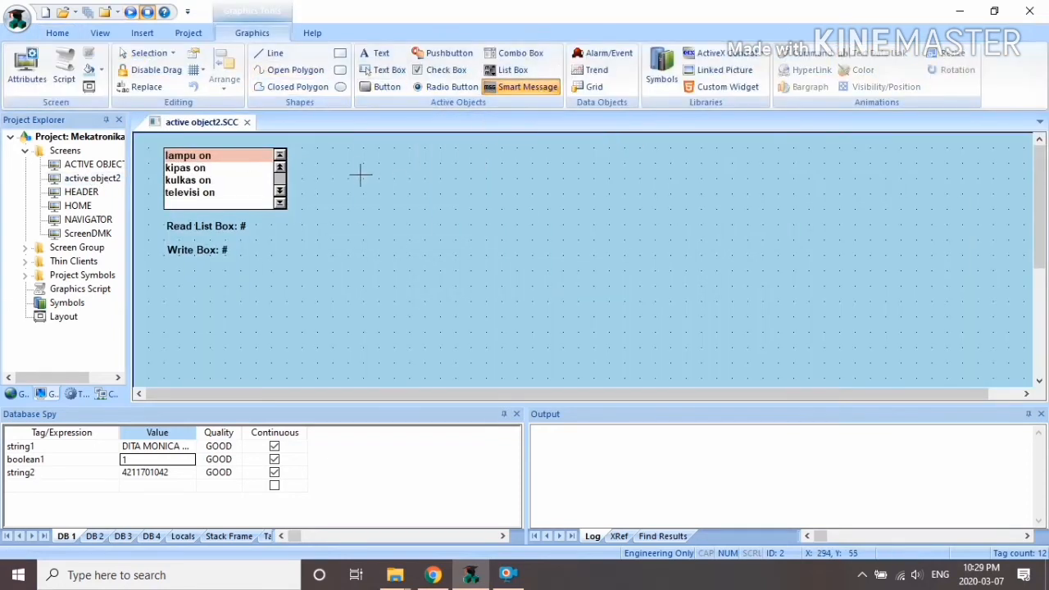
mouse_move(348, 148)
left_mouse_down()
mouse_move(474, 215)
mouse_move(492, 213)
left_mouse_up()
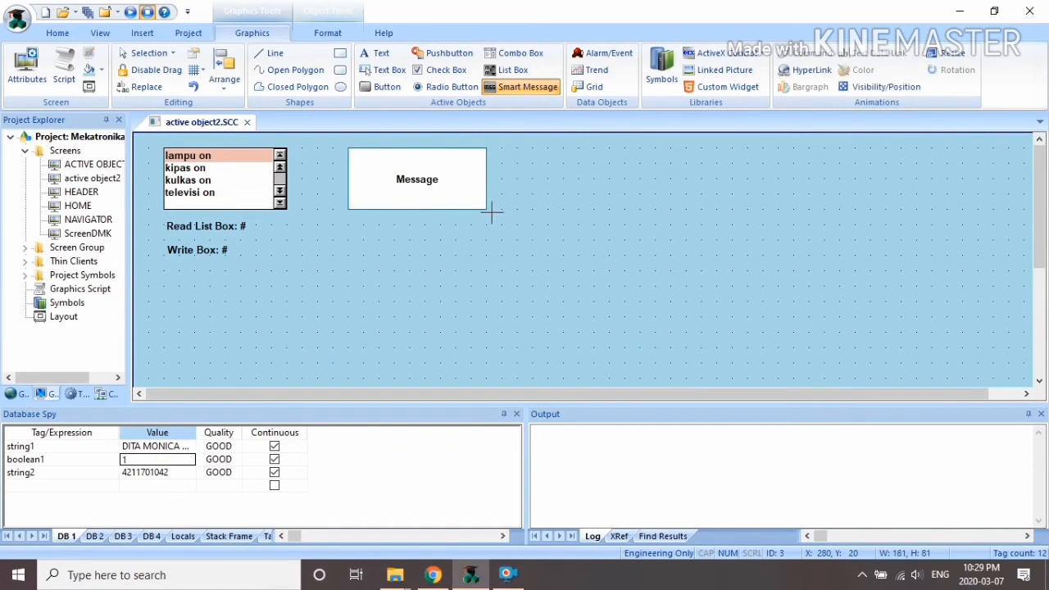
double_click(392, 178)
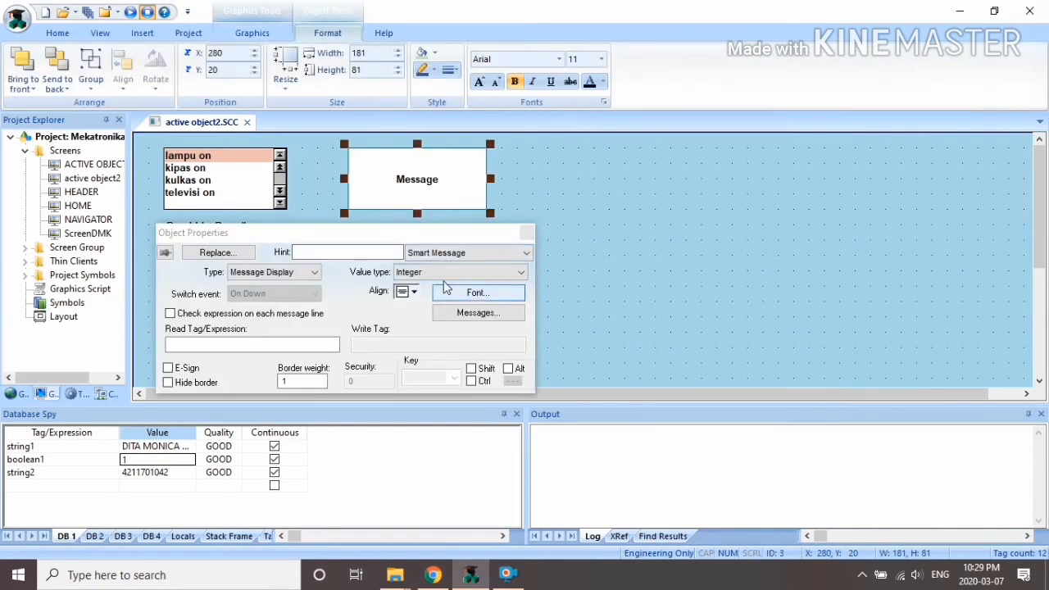
Step: Set the display's state messages to error, idel, runnin, auto and manual
left_click(504, 311)
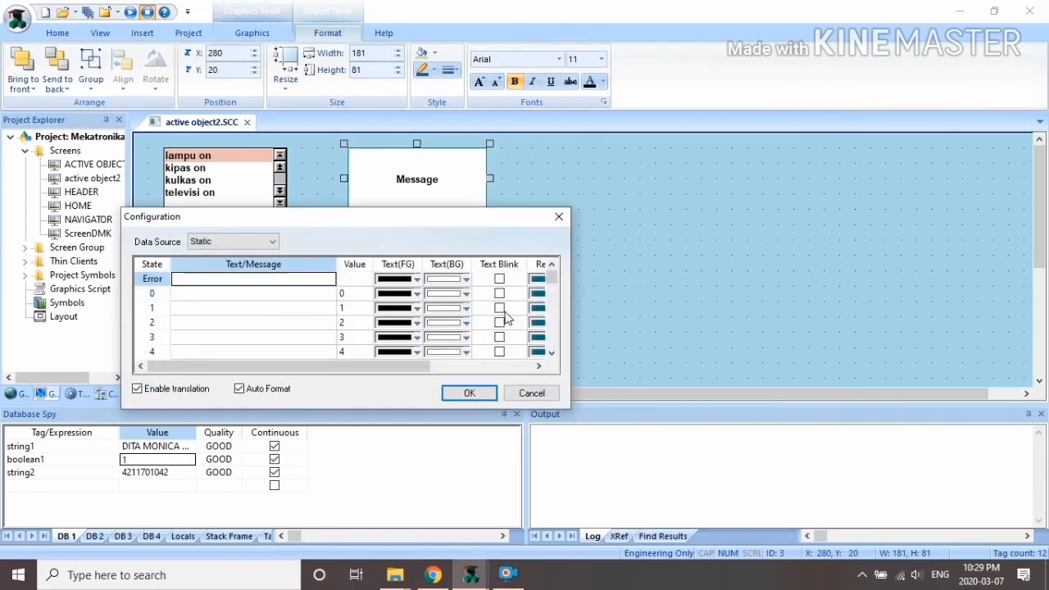
type("er")
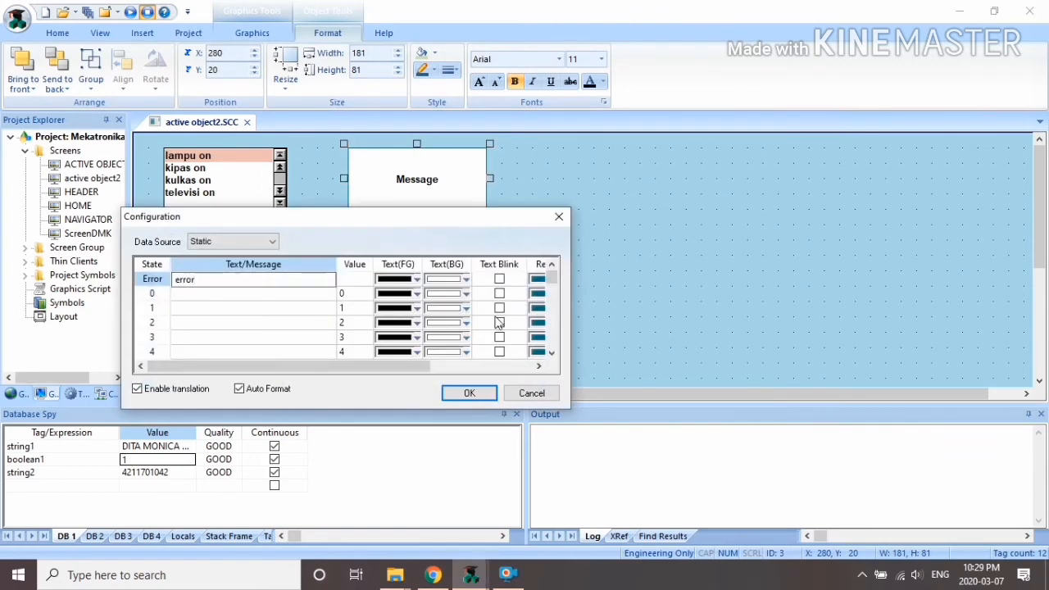
type("ror")
left_click(300, 297)
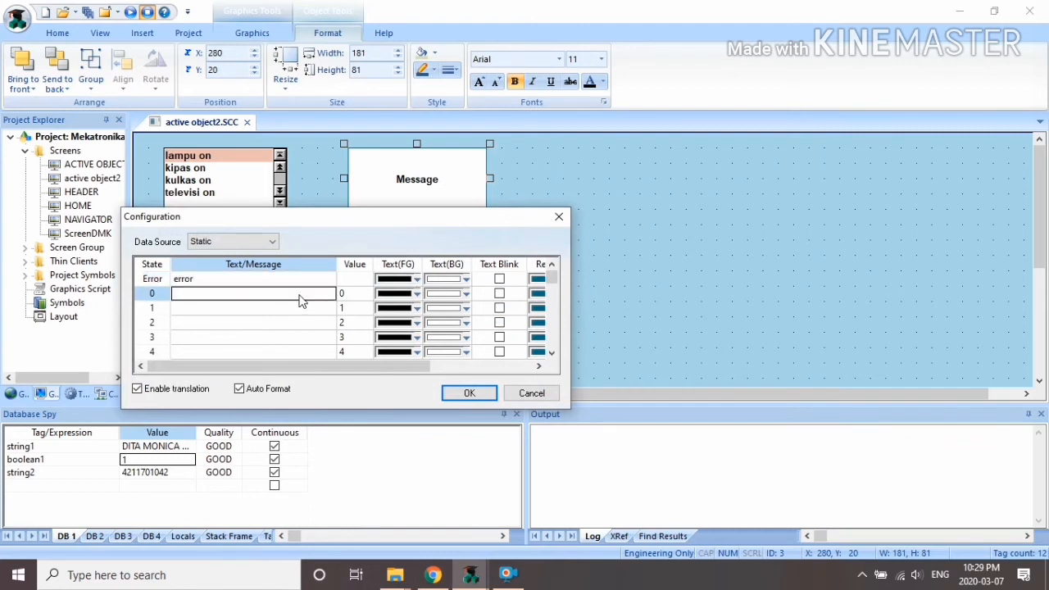
type("idele")
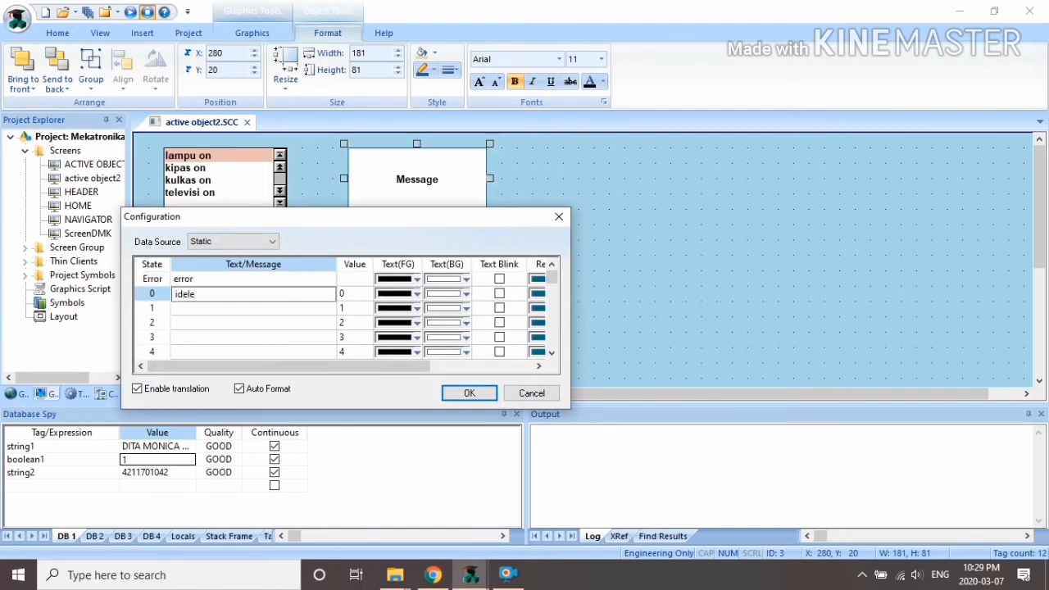
left_click(280, 307)
type("running")
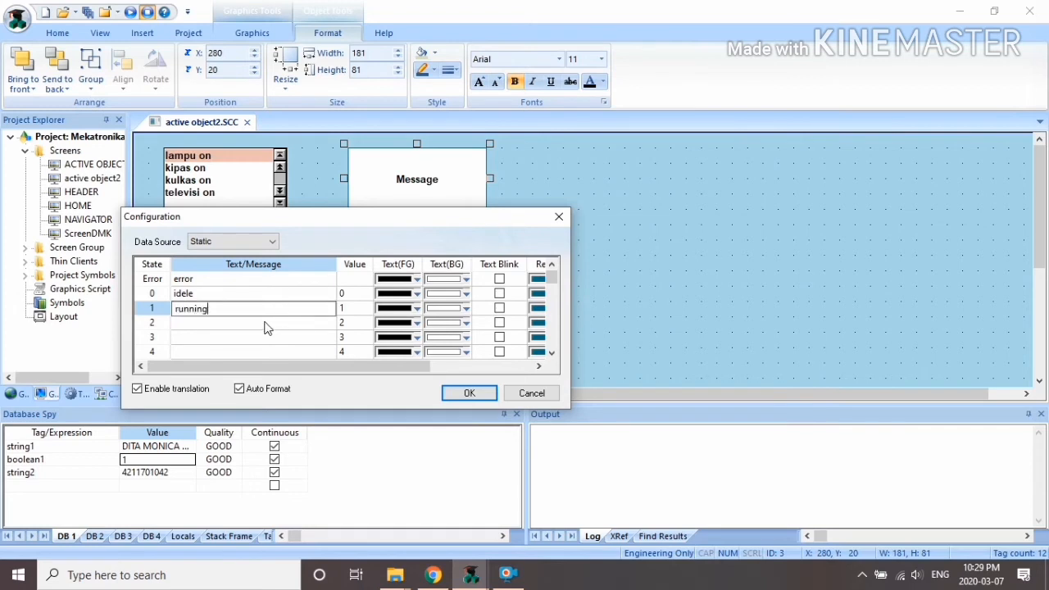
left_click(265, 328)
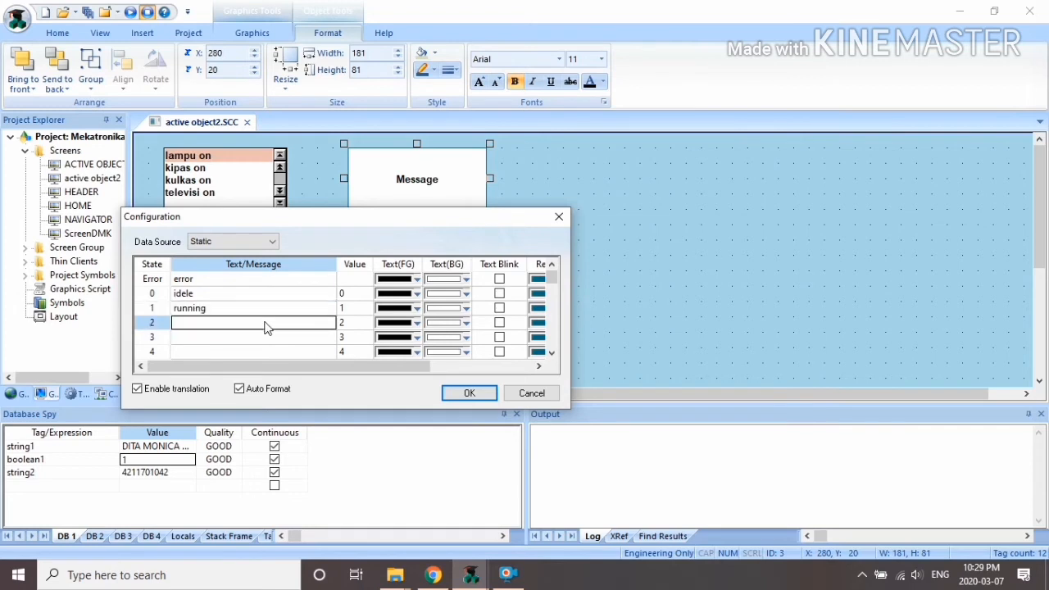
type("auto")
left_click(264, 342)
type("manual")
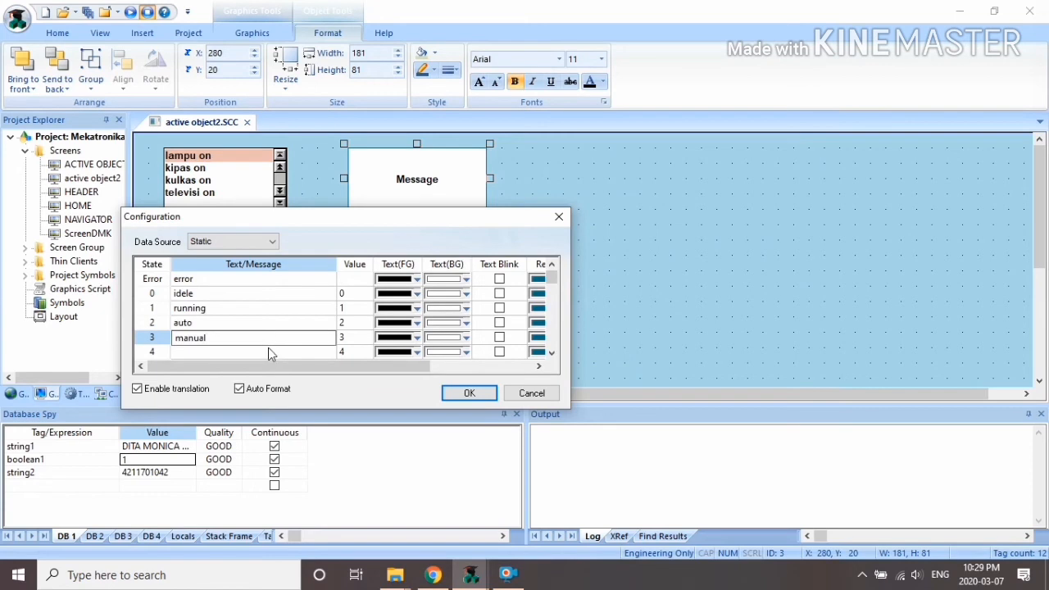
left_click(484, 390)
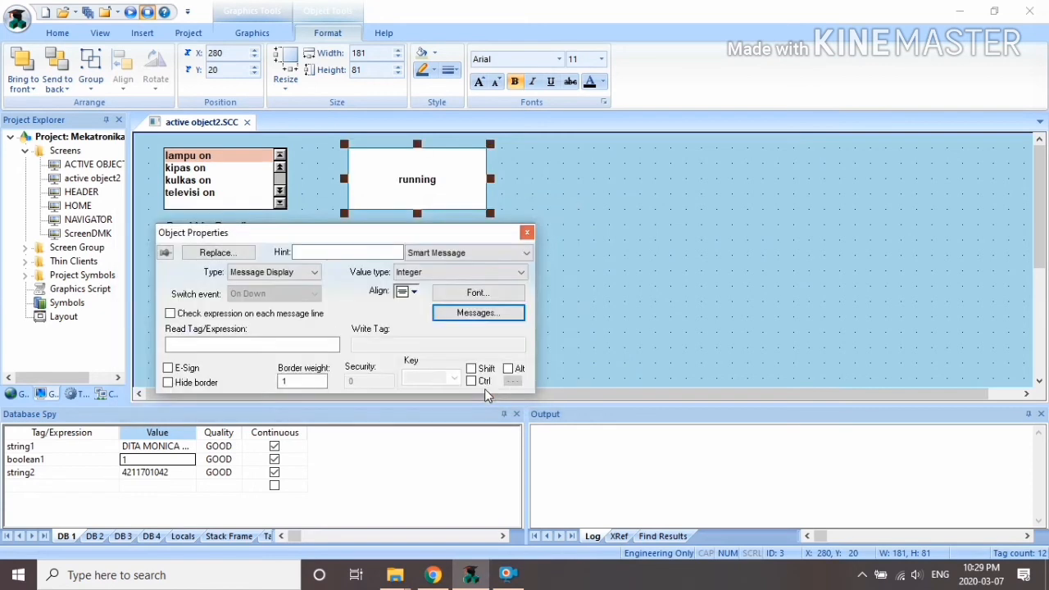
Step: Link the message display to the Read Tag smartmsg, created as a new integer tag
left_click(222, 343)
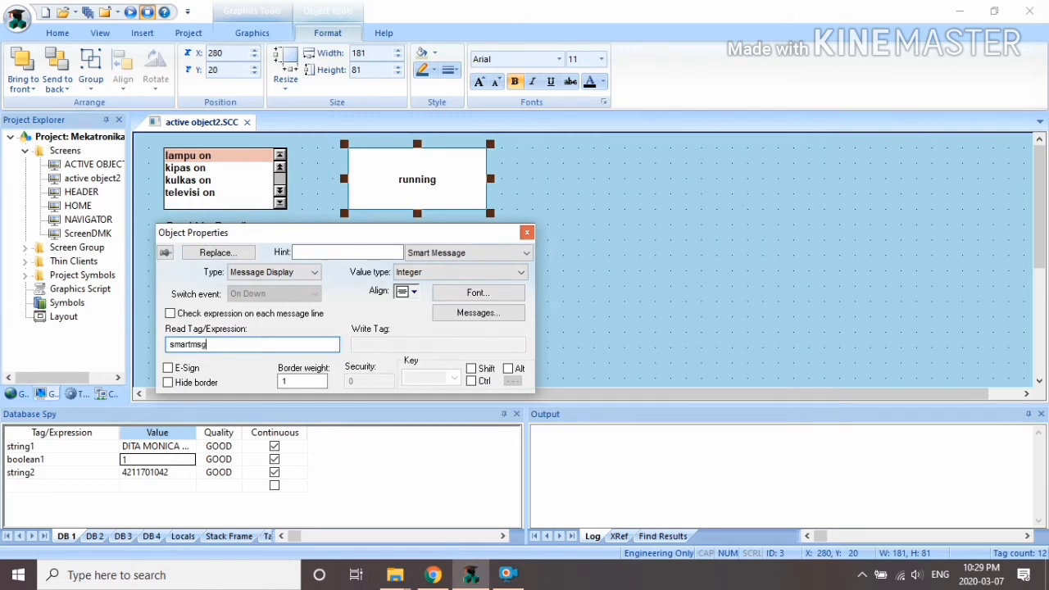
left_click(339, 319)
left_click(521, 341)
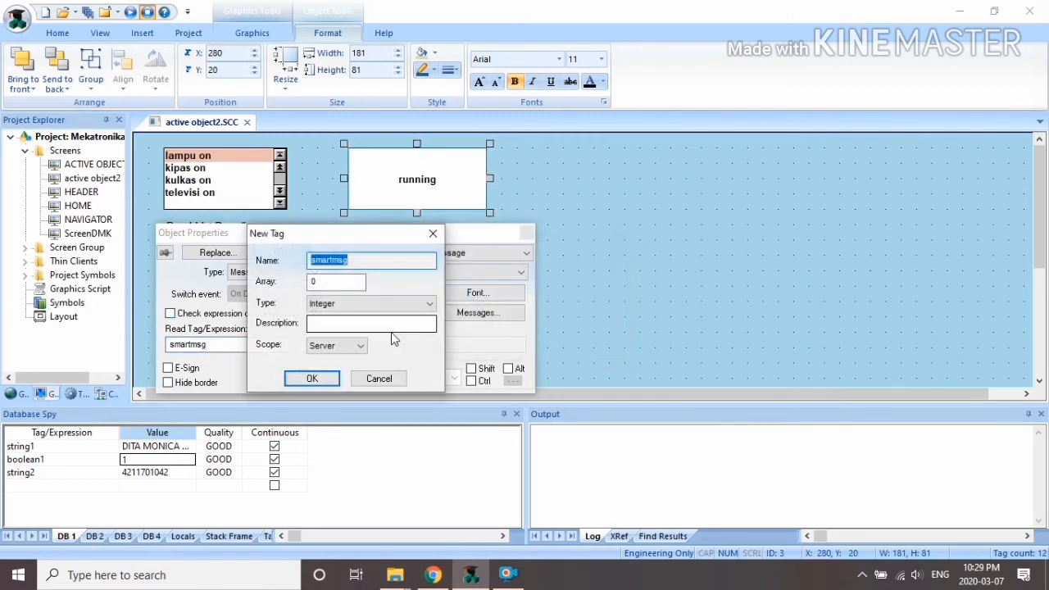
left_click(317, 379)
left_click(527, 231)
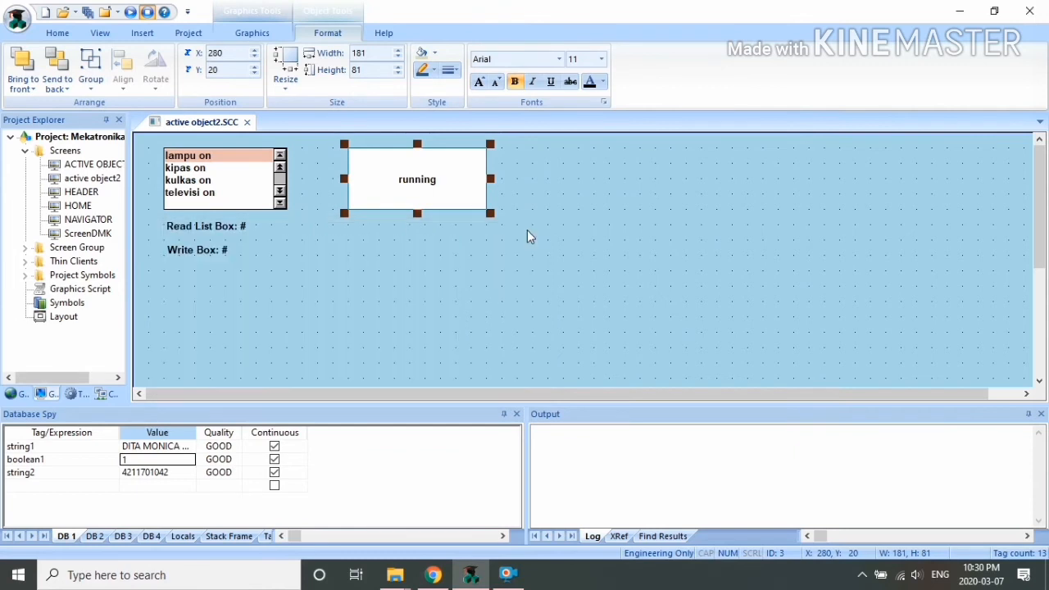
left_click(248, 32)
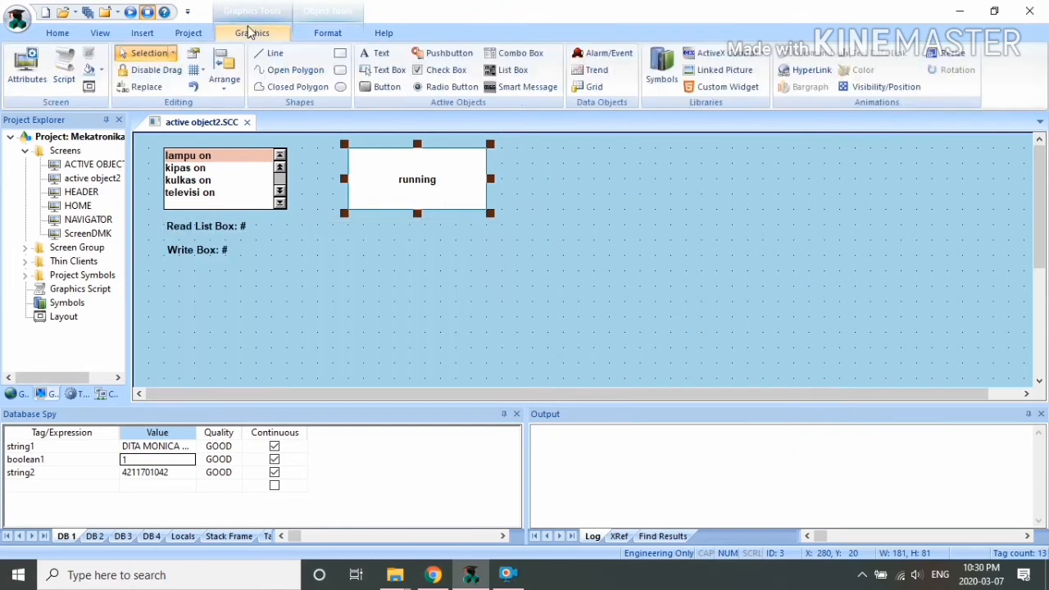
Step: Add a text label below the message display and start its caption with 'S'
left_click(377, 54)
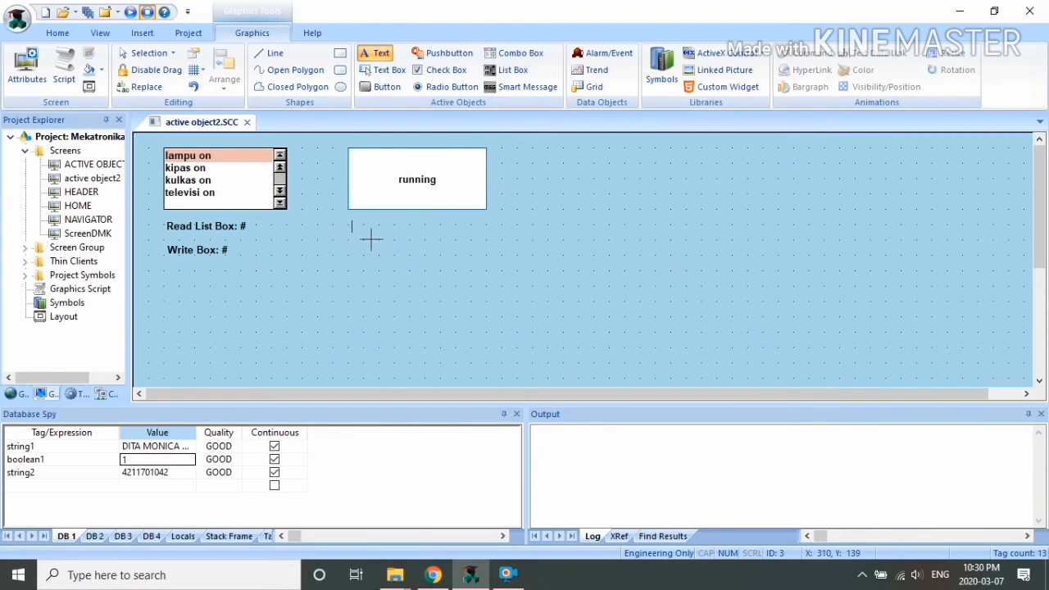
left_click(371, 239)
type("Smart message: #")
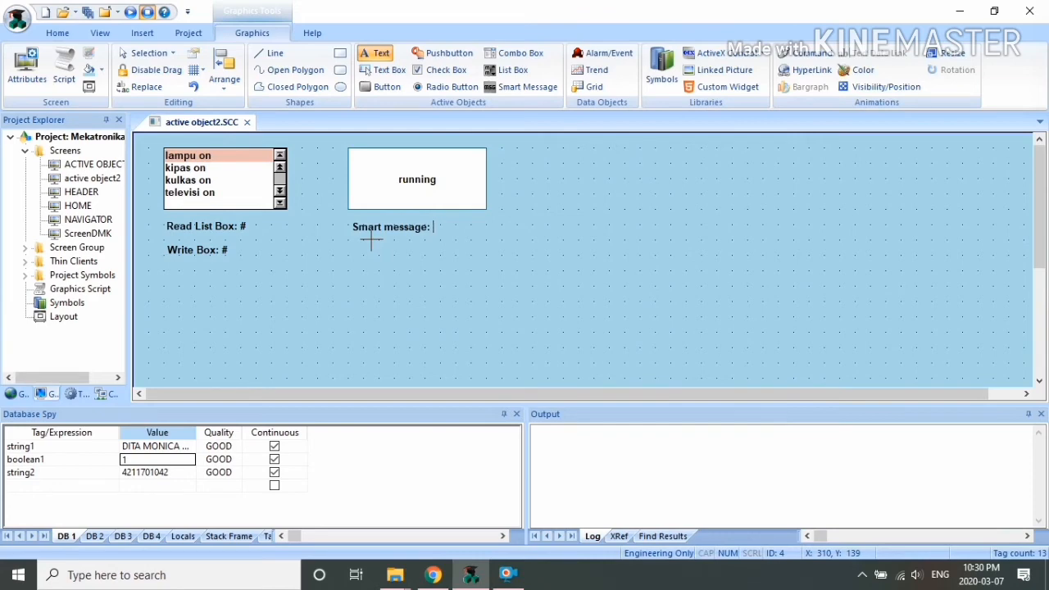
Step: Finish the caption as 'Smart message: #' and make it a text data link to the smartmsg tag
type("#")
double_click(429, 236)
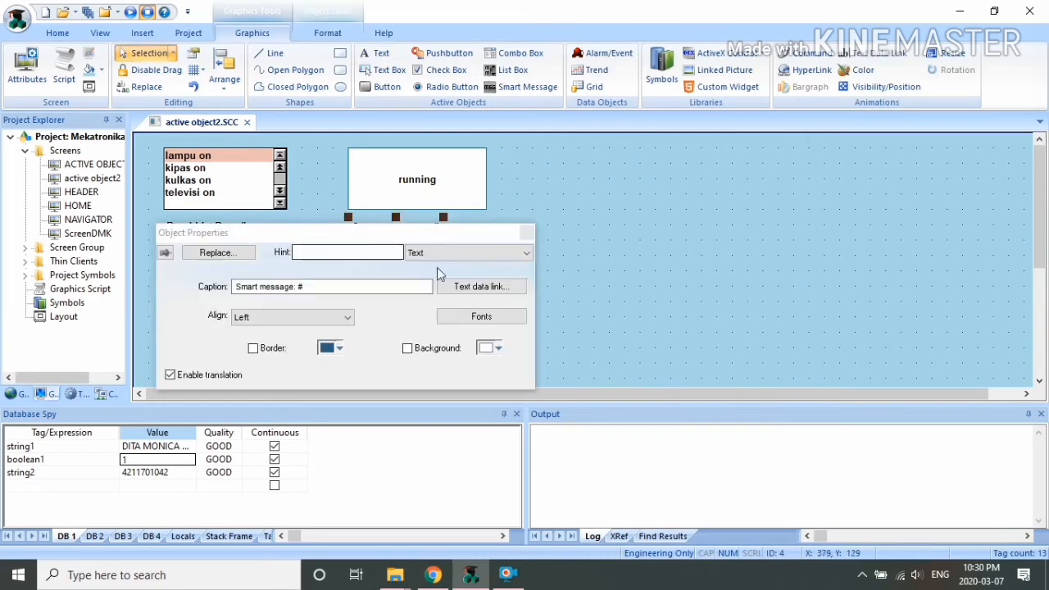
left_click(482, 286)
left_click(525, 275)
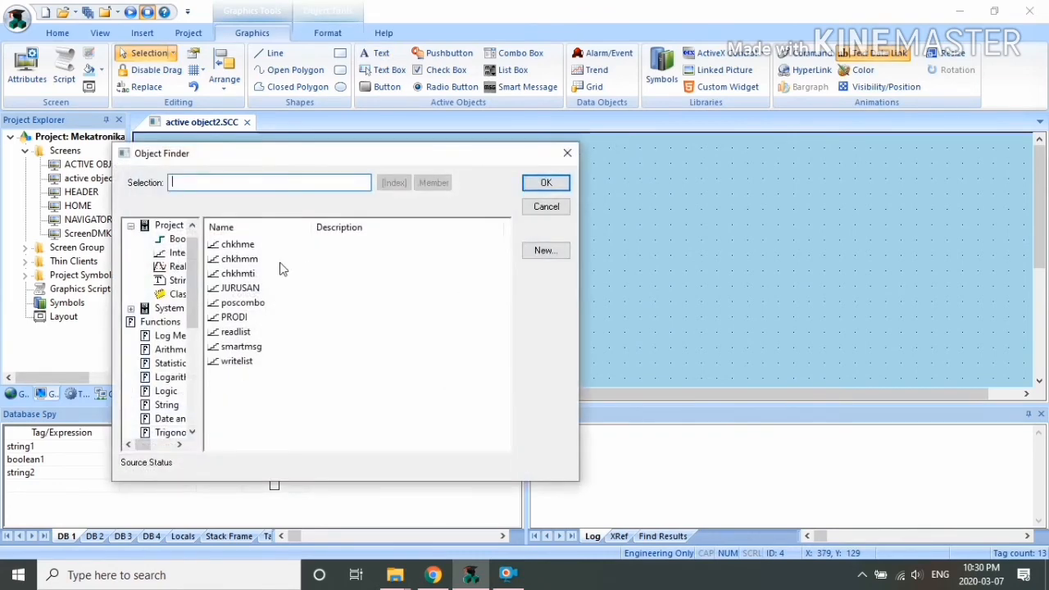
left_click(252, 350)
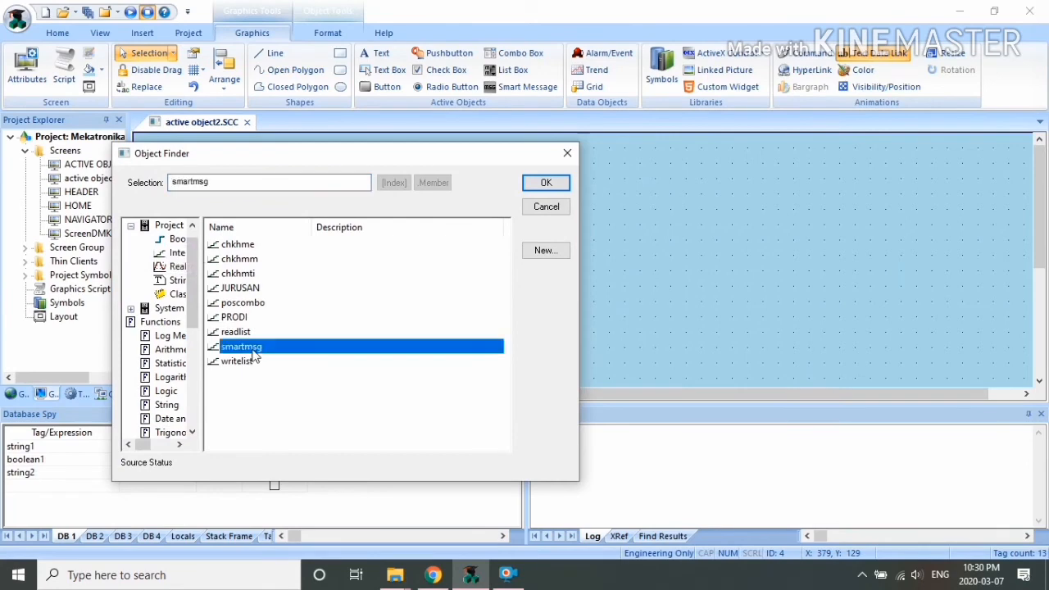
left_click(546, 182)
left_click(524, 233)
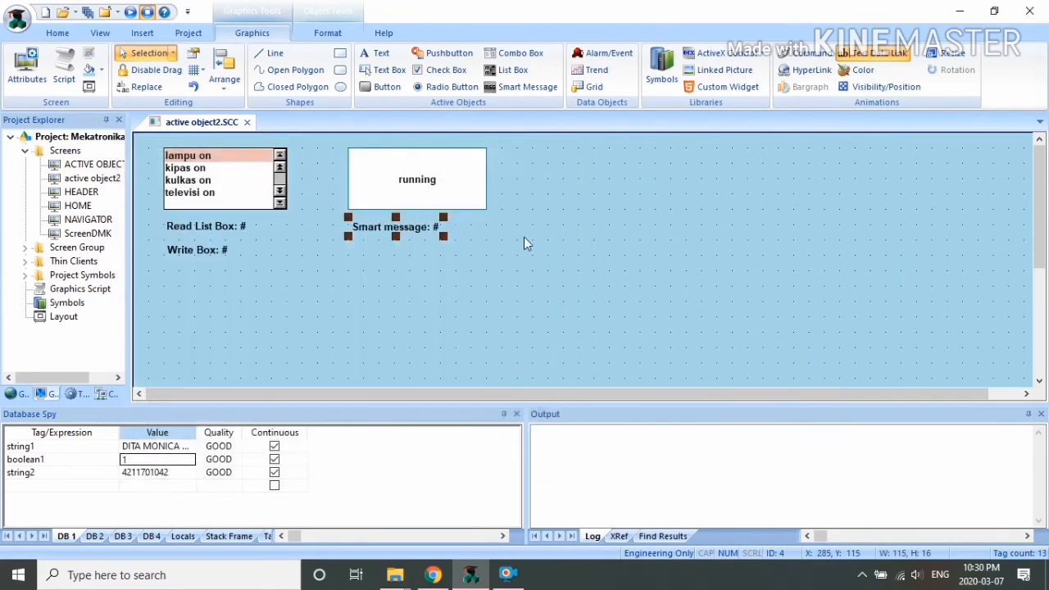
left_click(436, 255)
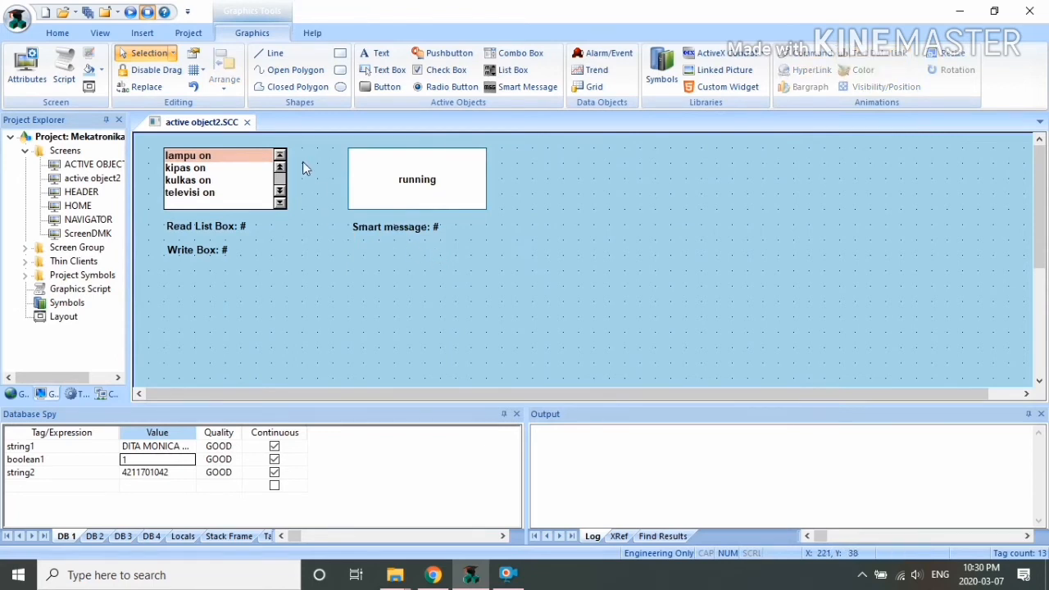
Step: Save active object2 and test-run it; Smart message shows 0 on ACTIVE OBJECT 2, then exit runtime
left_click(246, 123)
left_click(474, 337)
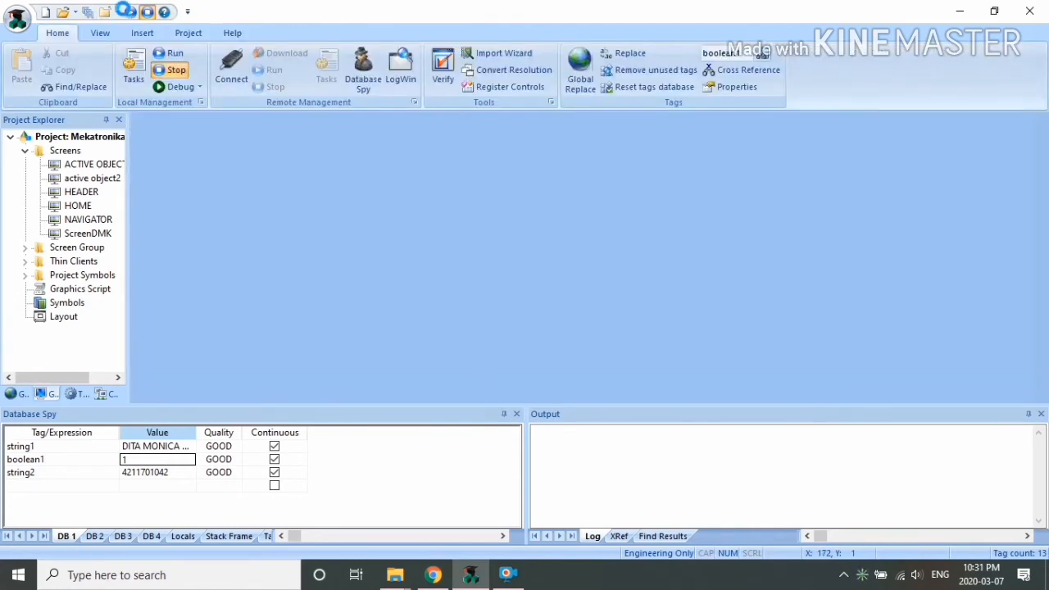
left_click(146, 11)
left_click(57, 285)
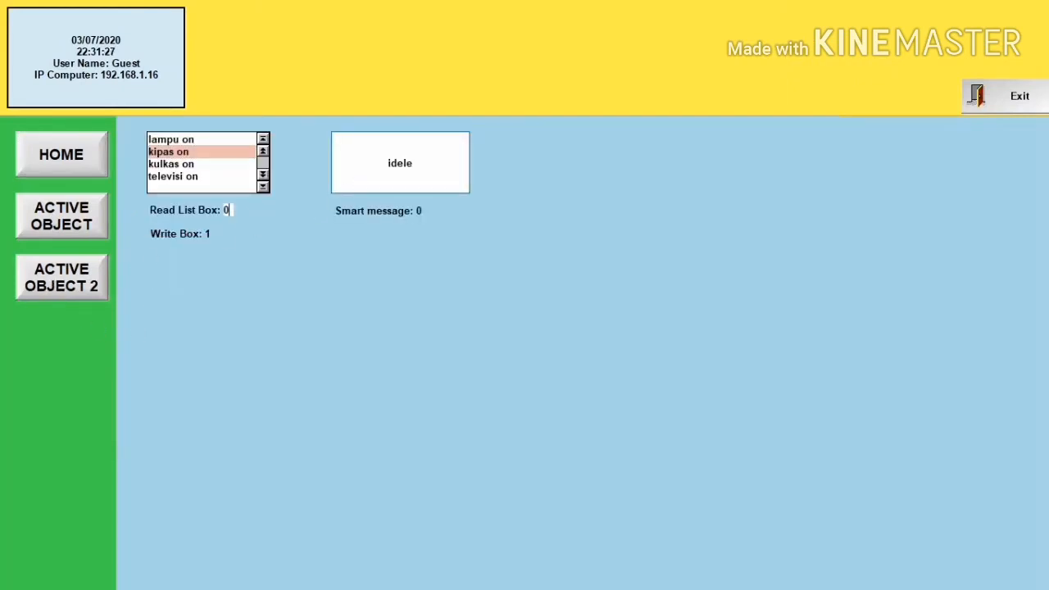
key("Return")
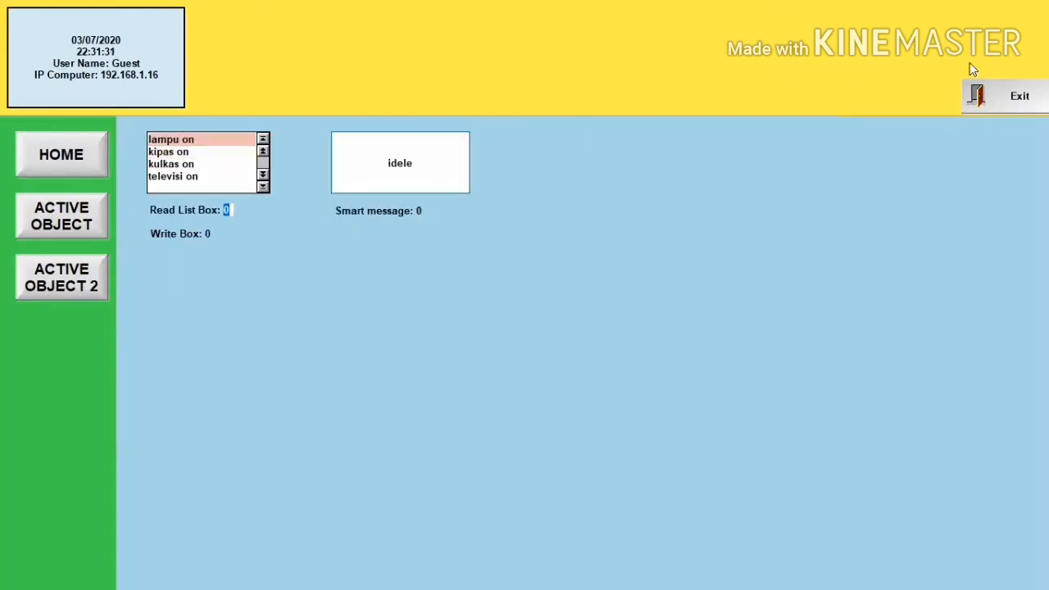
left_click(993, 100)
left_click(551, 339)
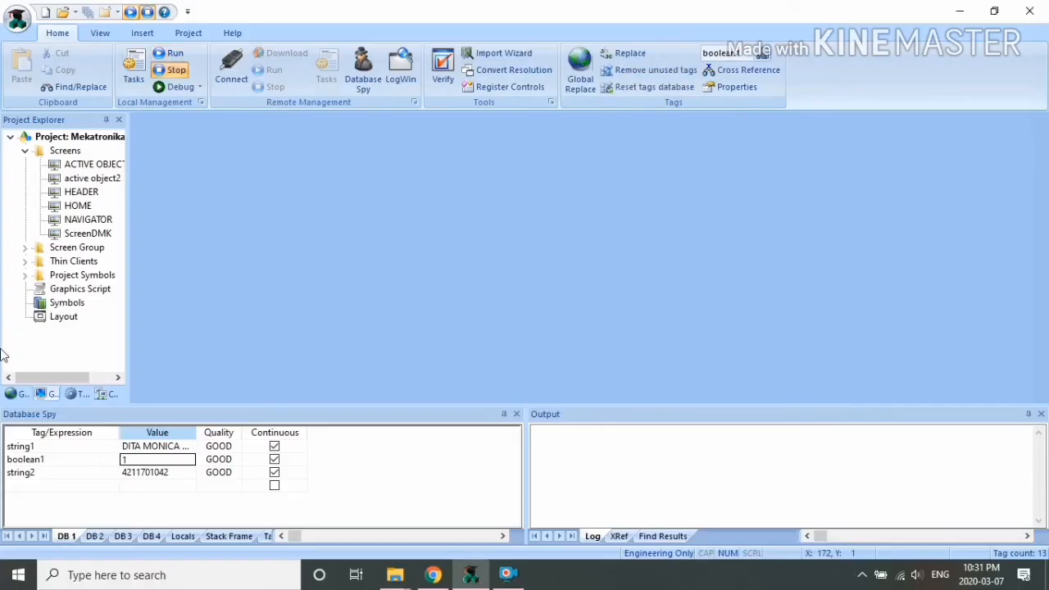
Step: Enable input on the Smart message text in active object2 and save the screen
double_click(94, 179)
left_click(399, 229)
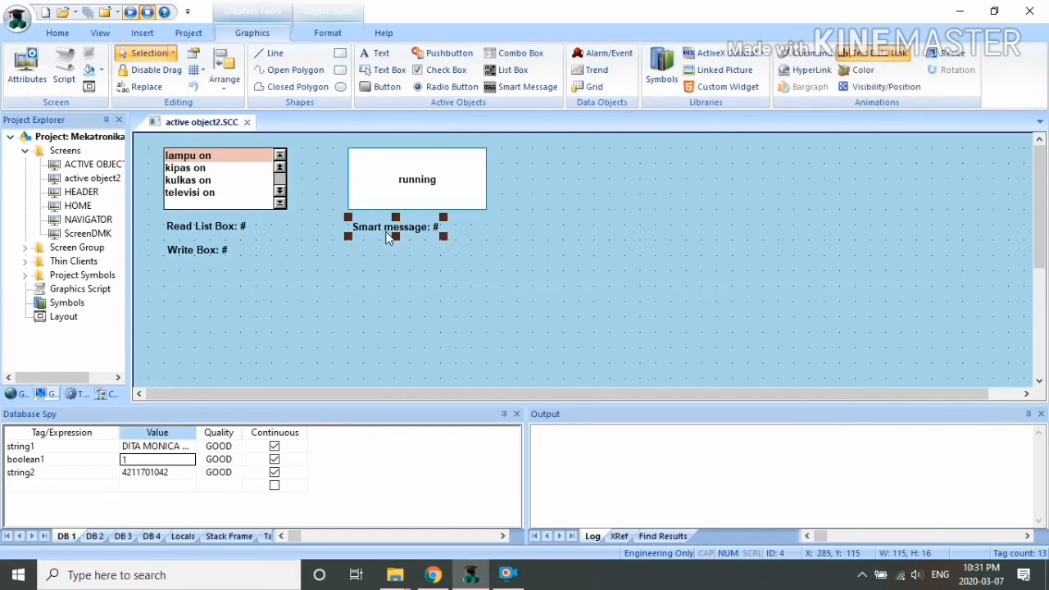
double_click(413, 231)
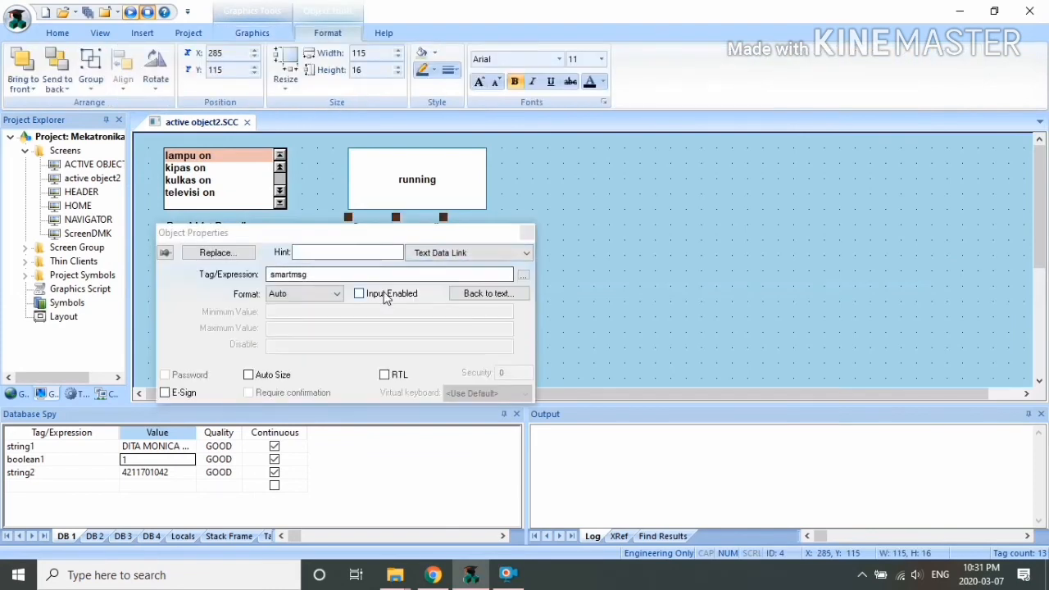
left_click(359, 293)
left_click(525, 234)
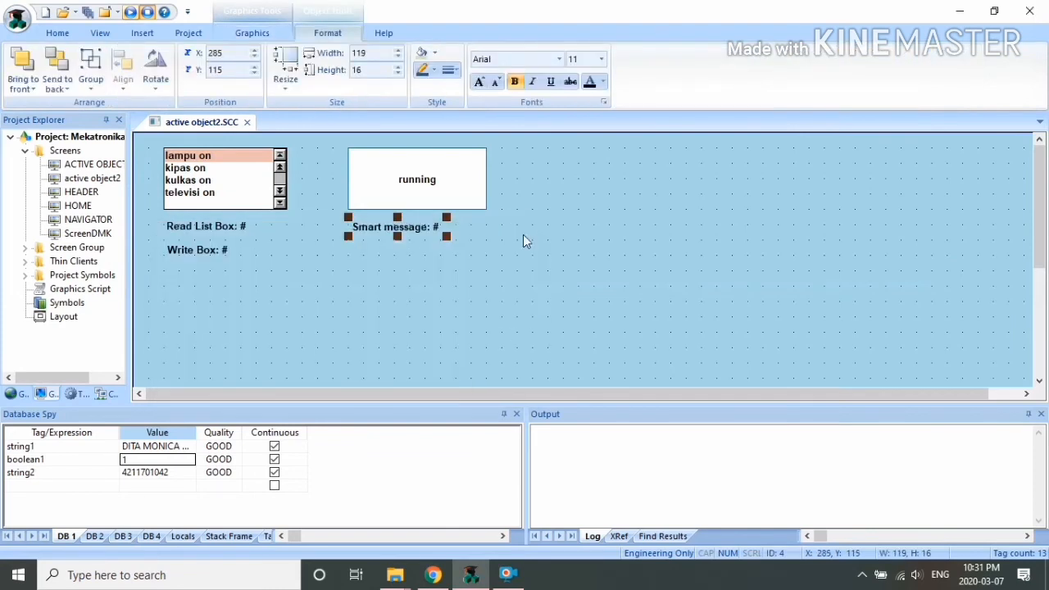
left_click(246, 121)
left_click(456, 341)
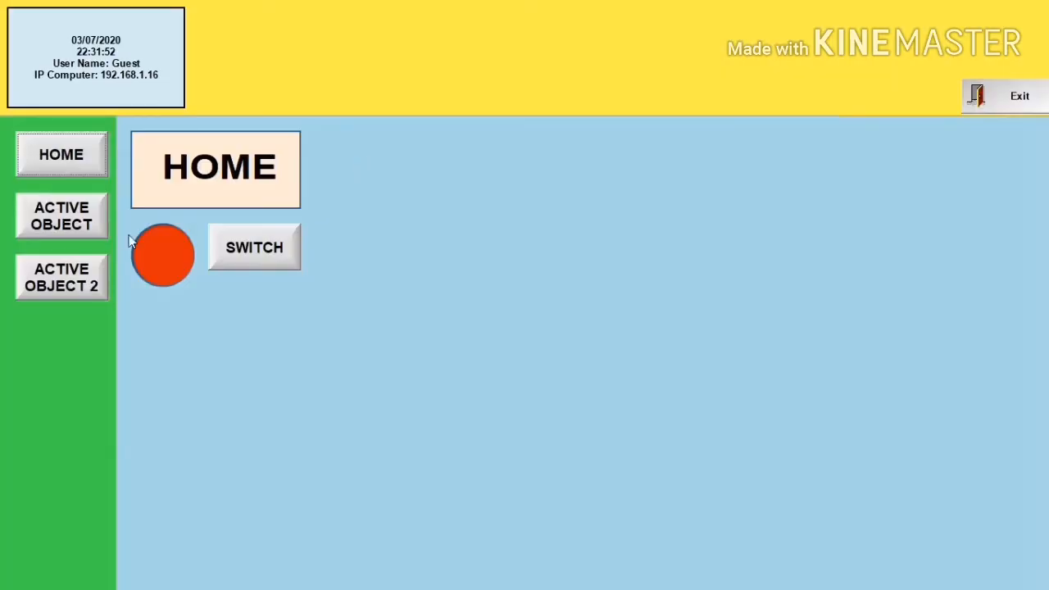
Step: At runtime on ACTIVE OBJECT 2, enter values 5 and then 1 into the Smart message field
left_click(89, 275)
left_click(417, 211)
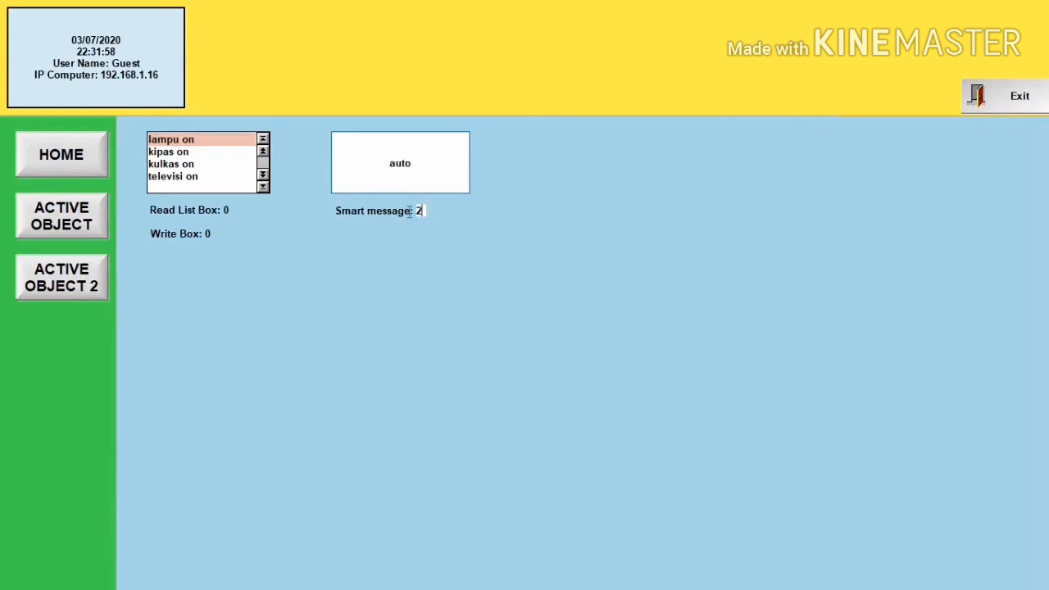
type("5")
key("Return")
key("BackSpace")
type("1")
key("Return")
key("Return")
key("Return")
key("Return")
Step: Exit runtime and draw the boat's trapezoid hull outline as an open polygon
left_click(991, 90)
left_click(536, 341)
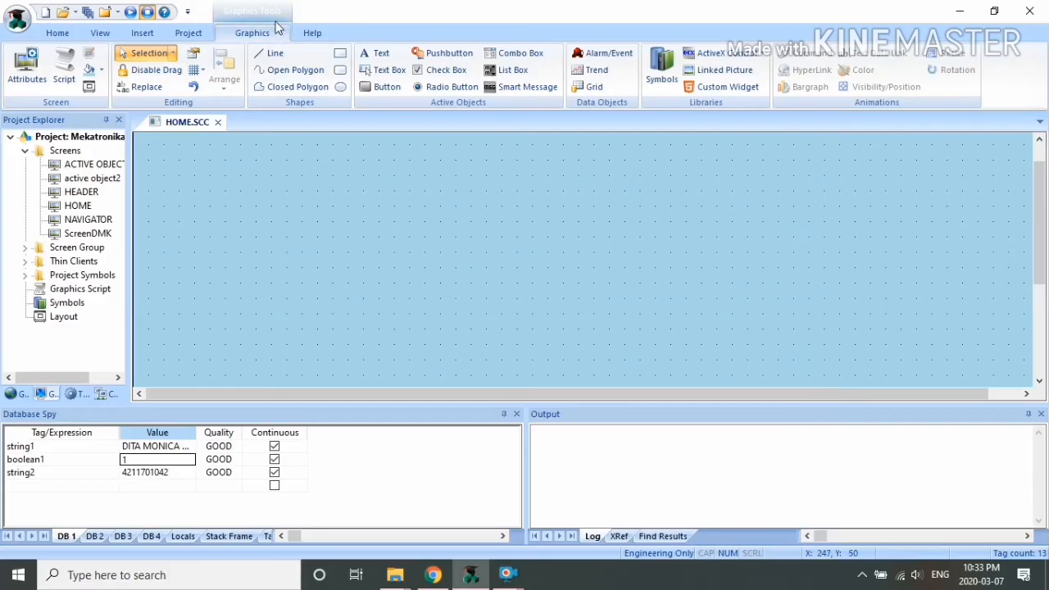
left_click(287, 70)
left_click(255, 284)
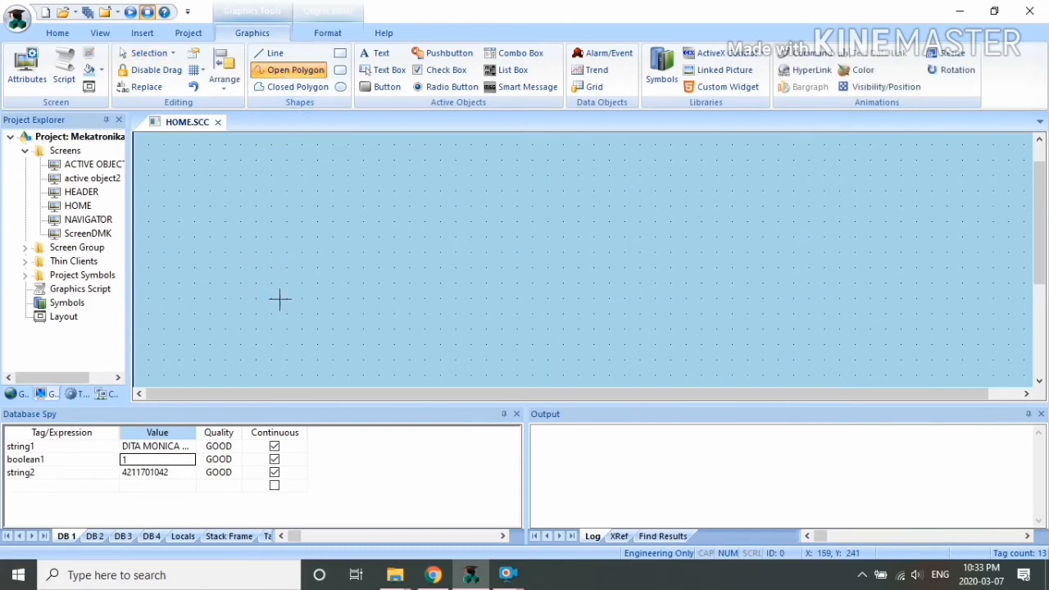
left_click(332, 375)
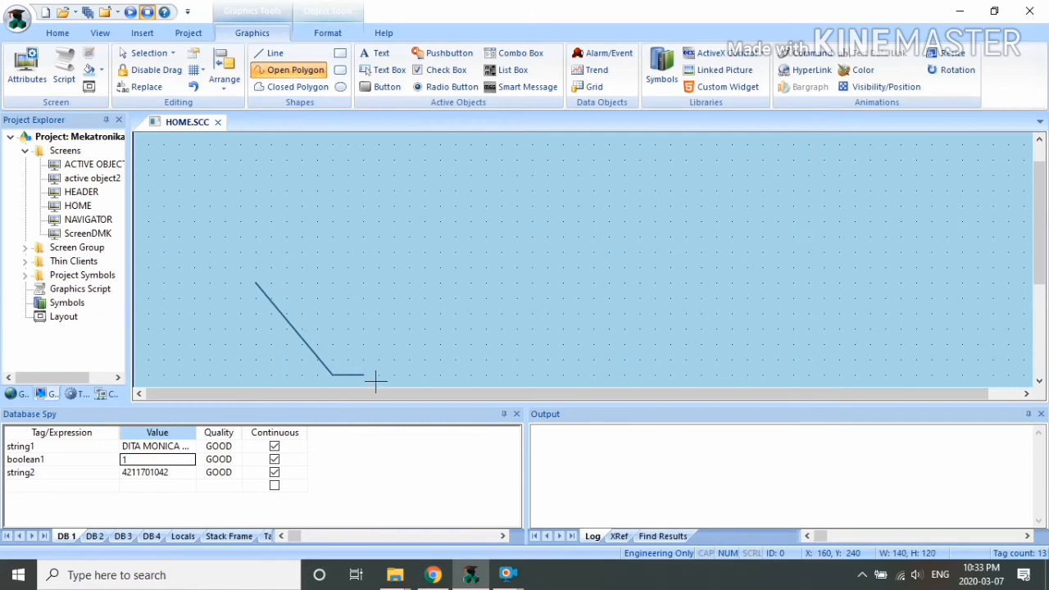
left_click(627, 376)
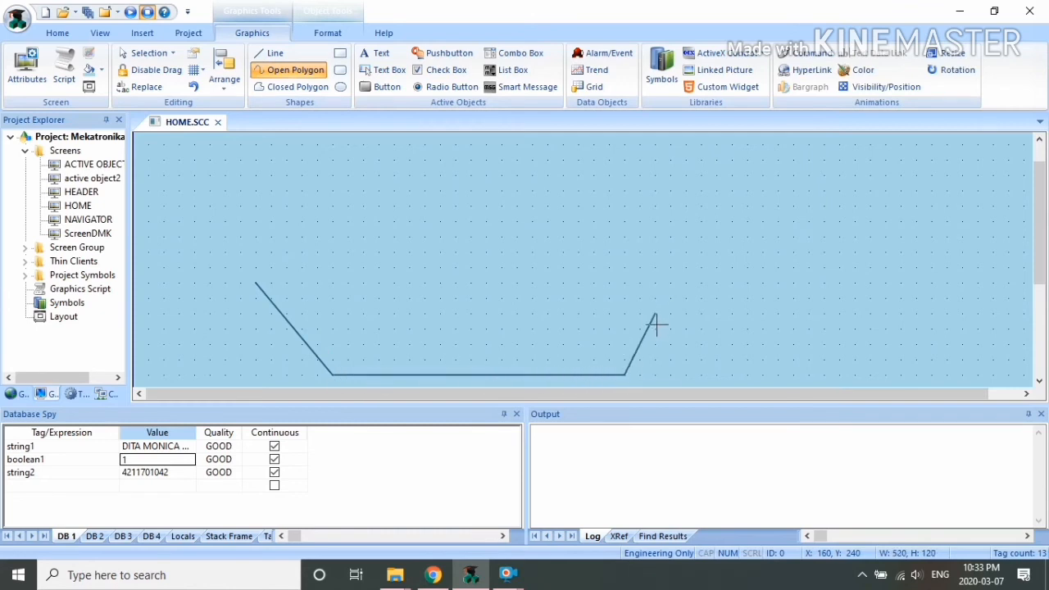
left_click(670, 283)
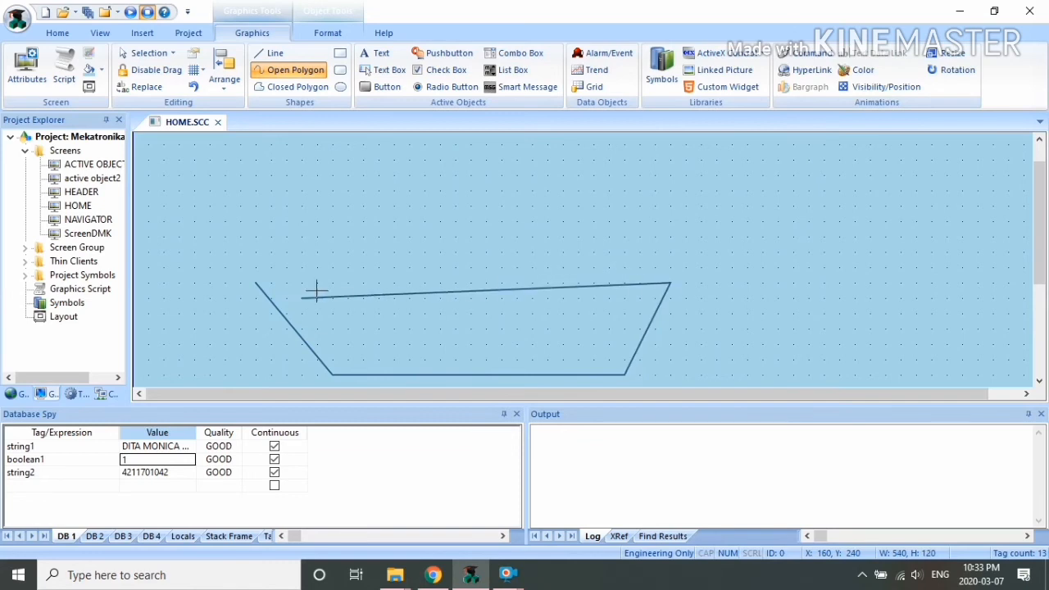
right_click(256, 285)
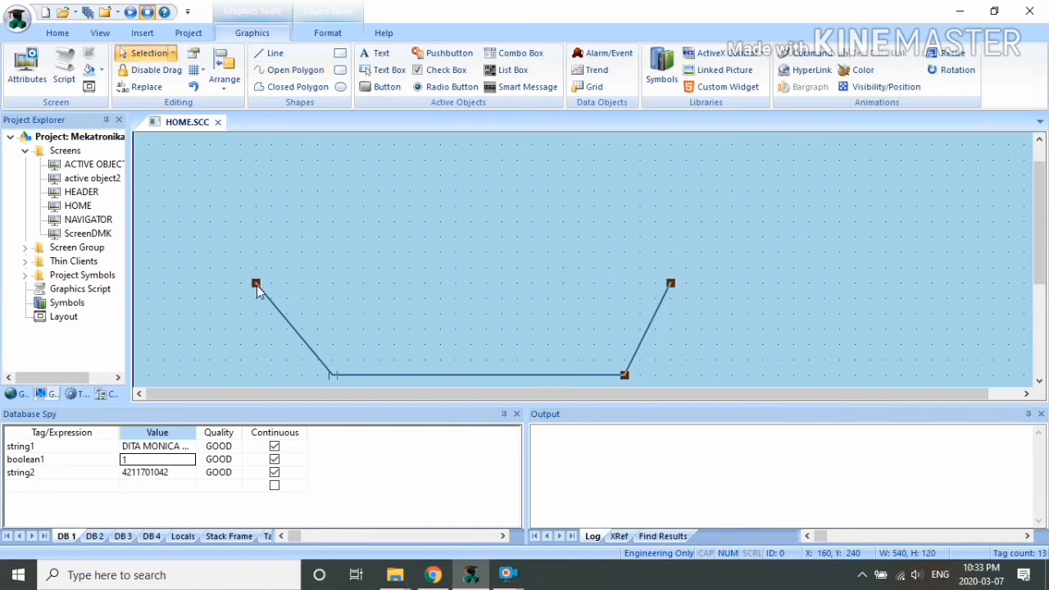
left_click(688, 334)
Step: Draw a straight line closing the hull's top edge
left_click(271, 53)
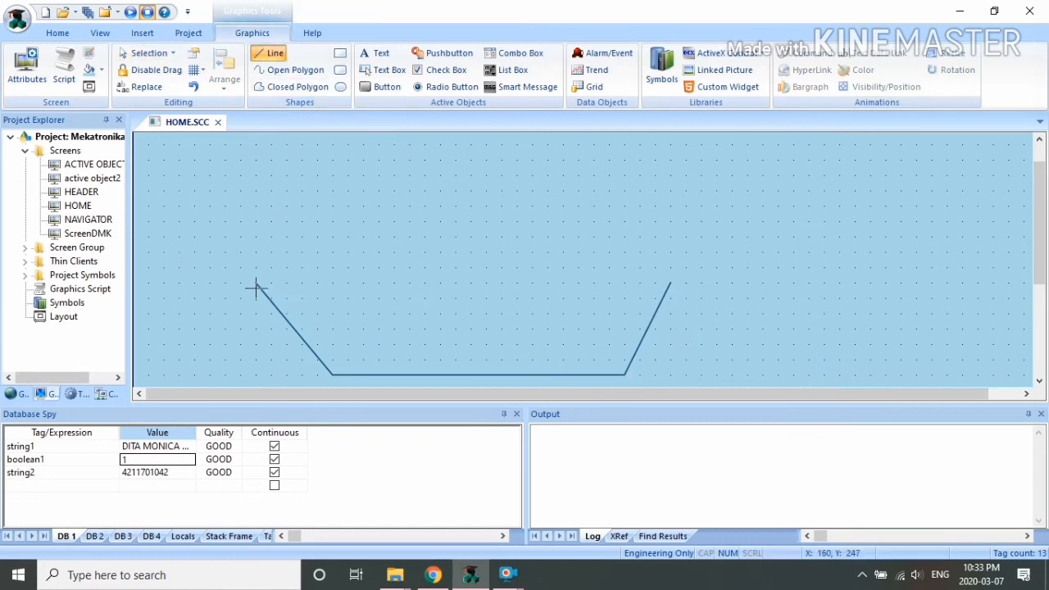
left_click_drag(256, 284, 669, 284)
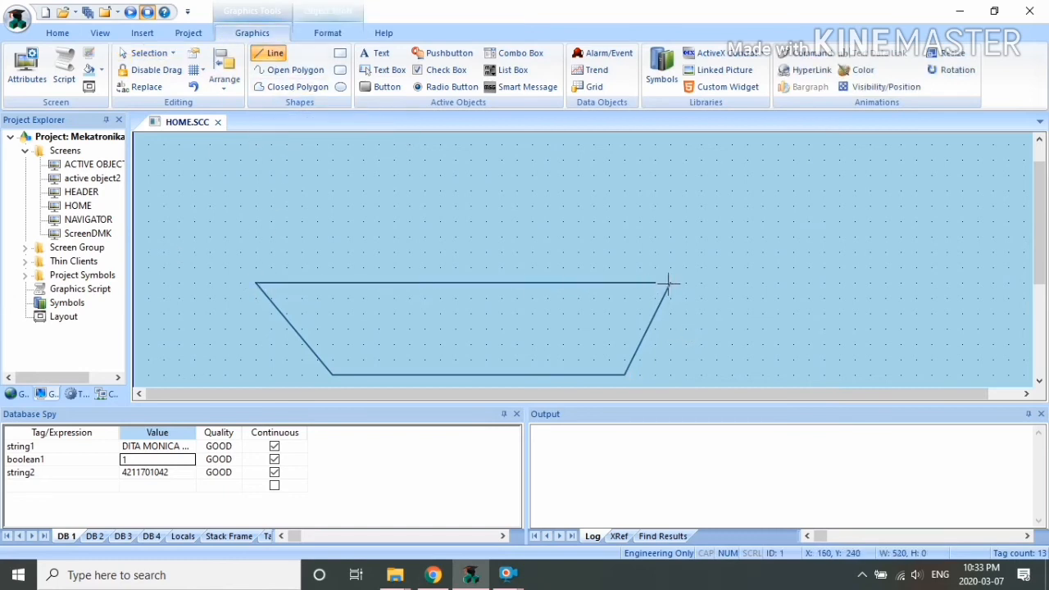
right_click(672, 284)
left_click(355, 162)
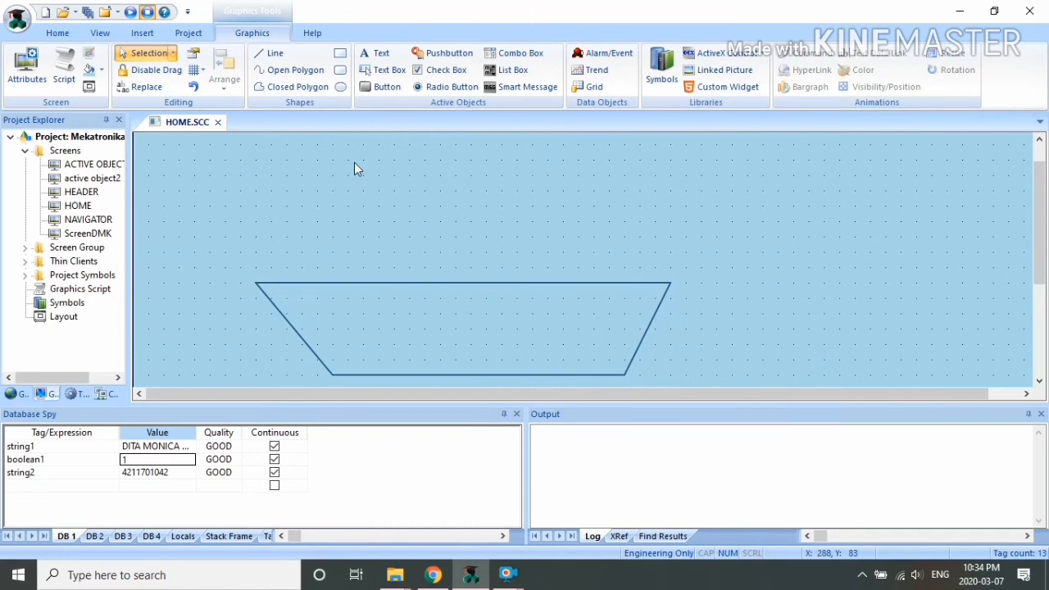
Step: Draw the cabin outline on the deck with slanted sides as an open polygon
left_click(291, 69)
mouse_move(286, 283)
left_mouse_down()
mouse_move(316, 221)
mouse_move(317, 241)
left_mouse_up()
left_click(317, 240)
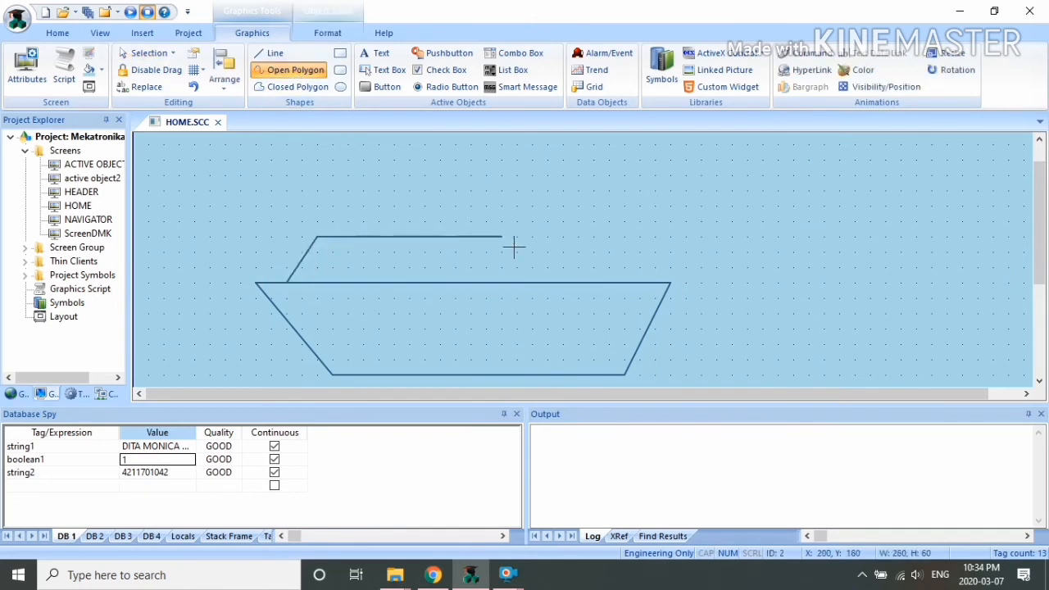
left_click(579, 237)
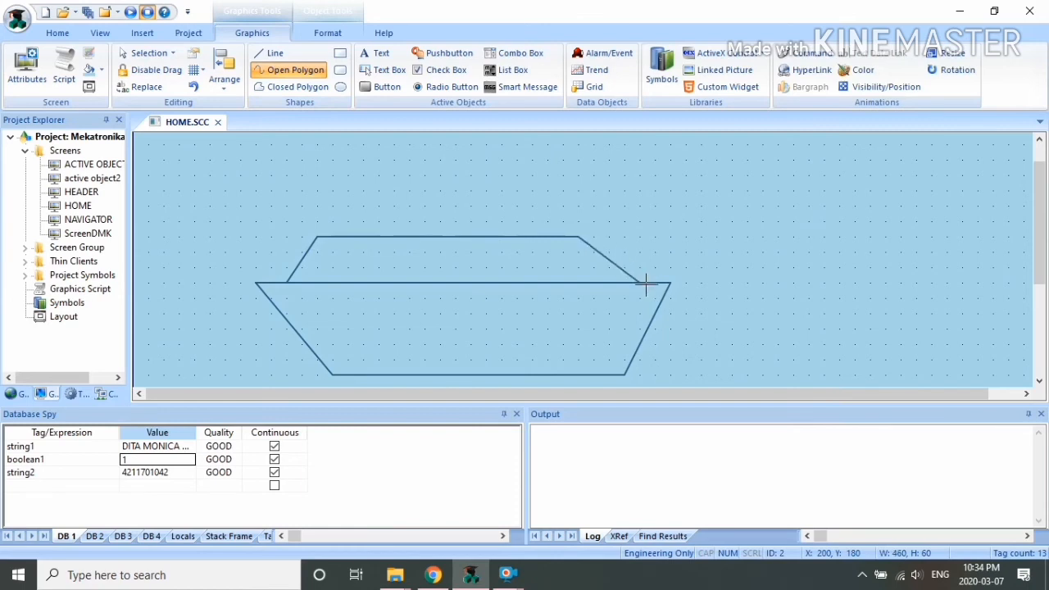
left_click(640, 283)
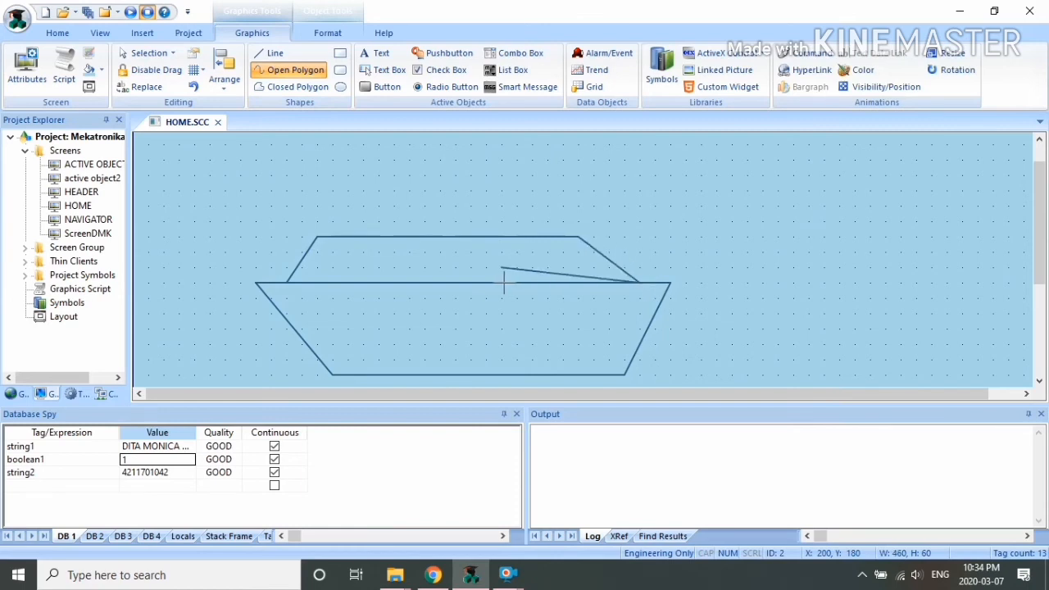
double_click(287, 282)
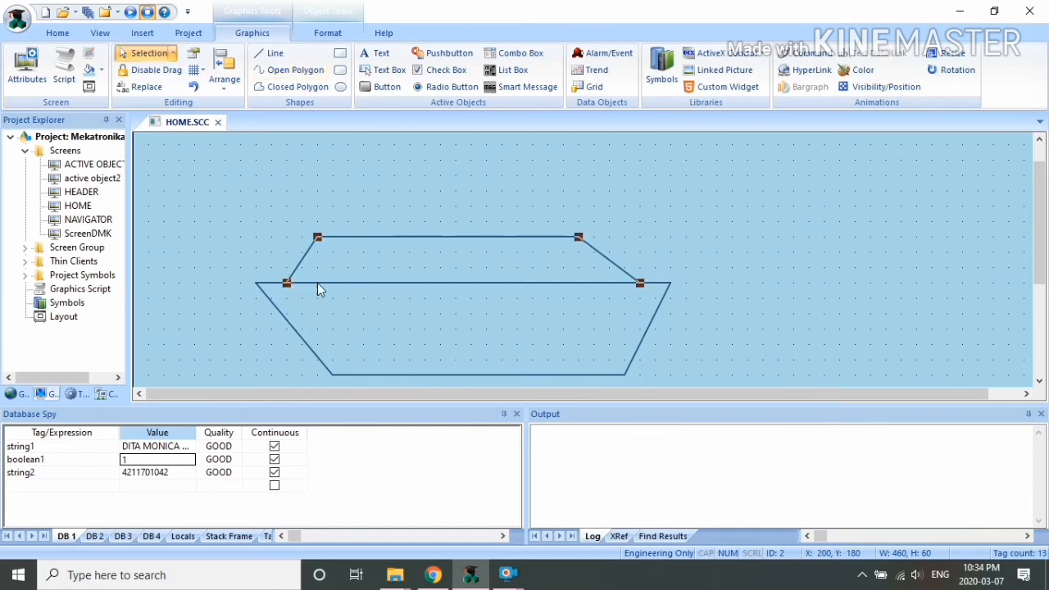
left_click(468, 202)
Step: Draw a triangular closed-polygon flag on a pole above the cabin roof
left_click(289, 86)
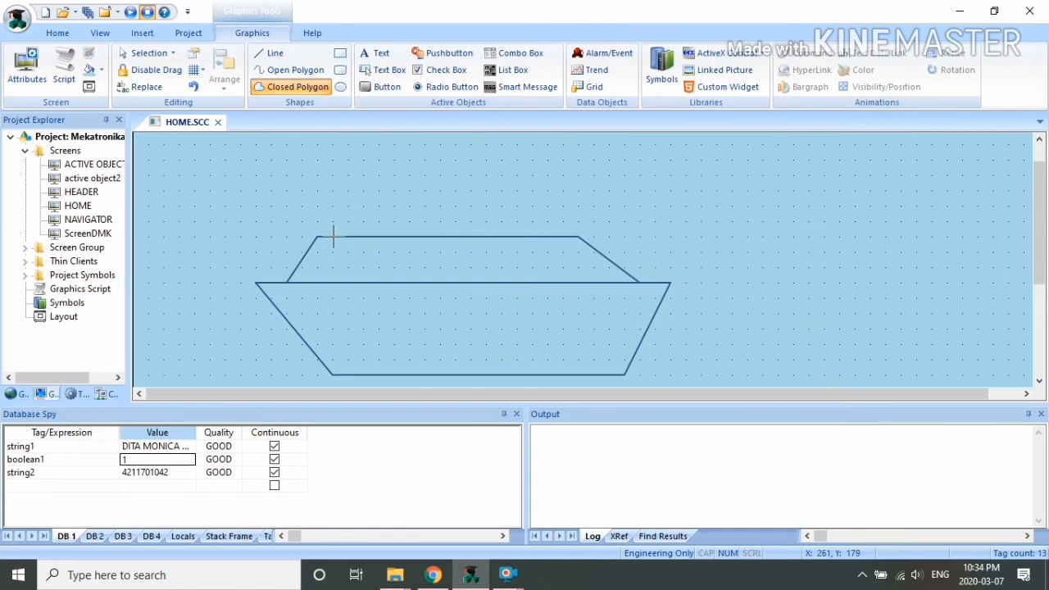
left_click(334, 237)
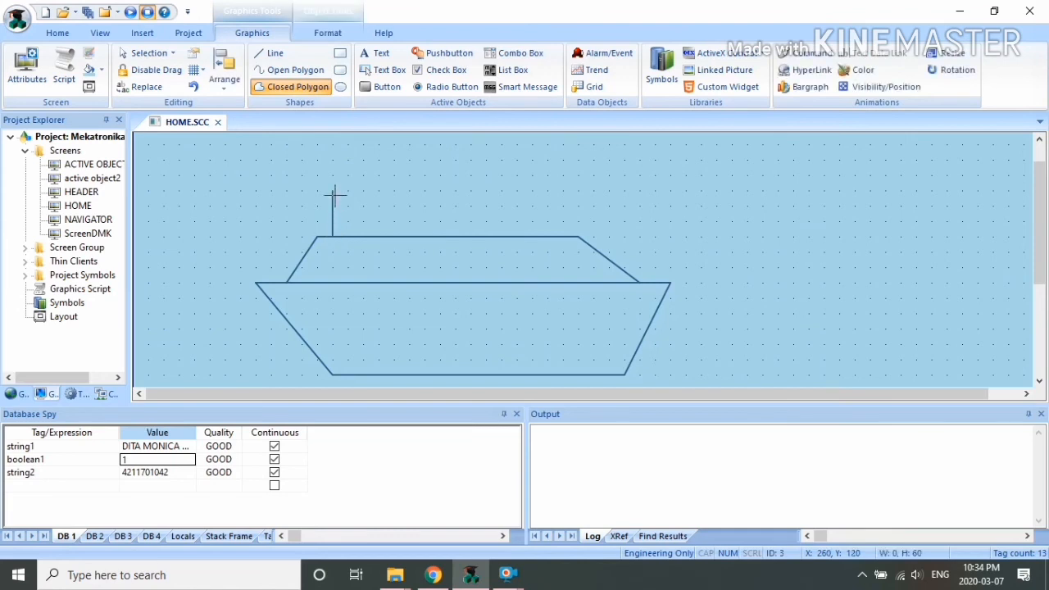
left_click(333, 190)
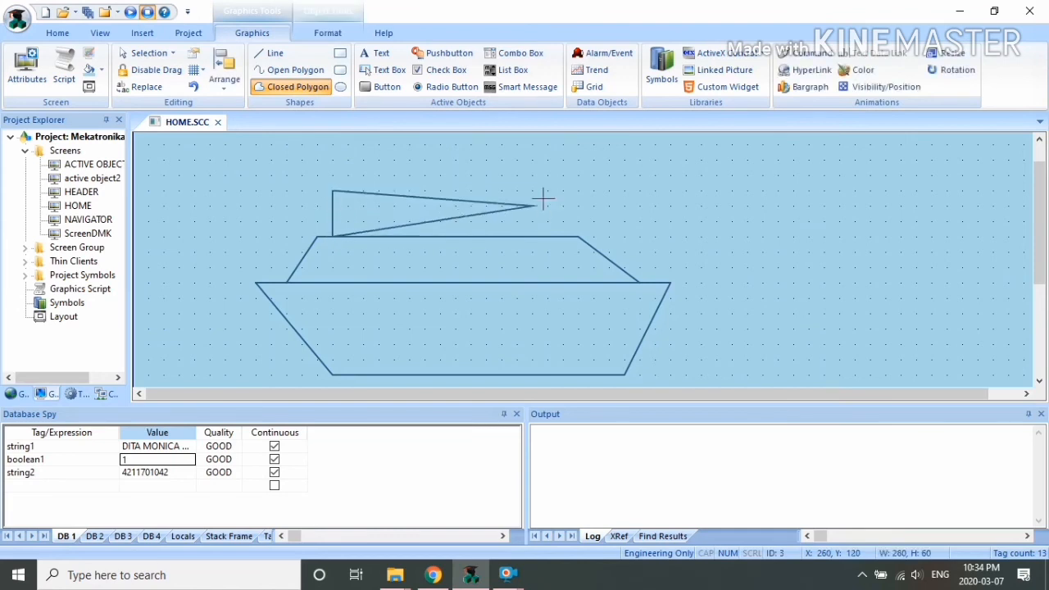
right_click(456, 192)
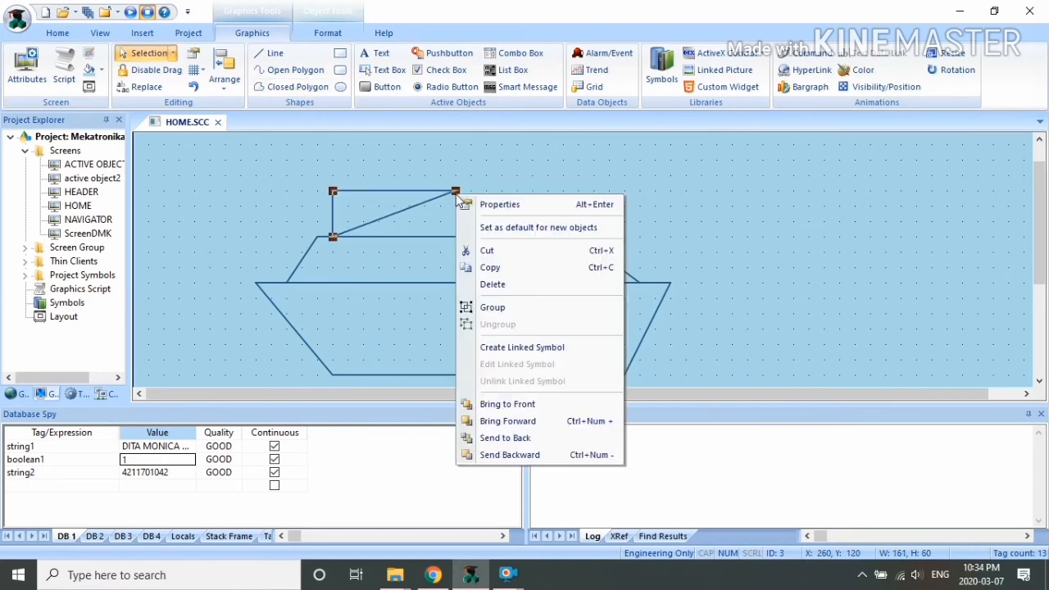
left_click(520, 171)
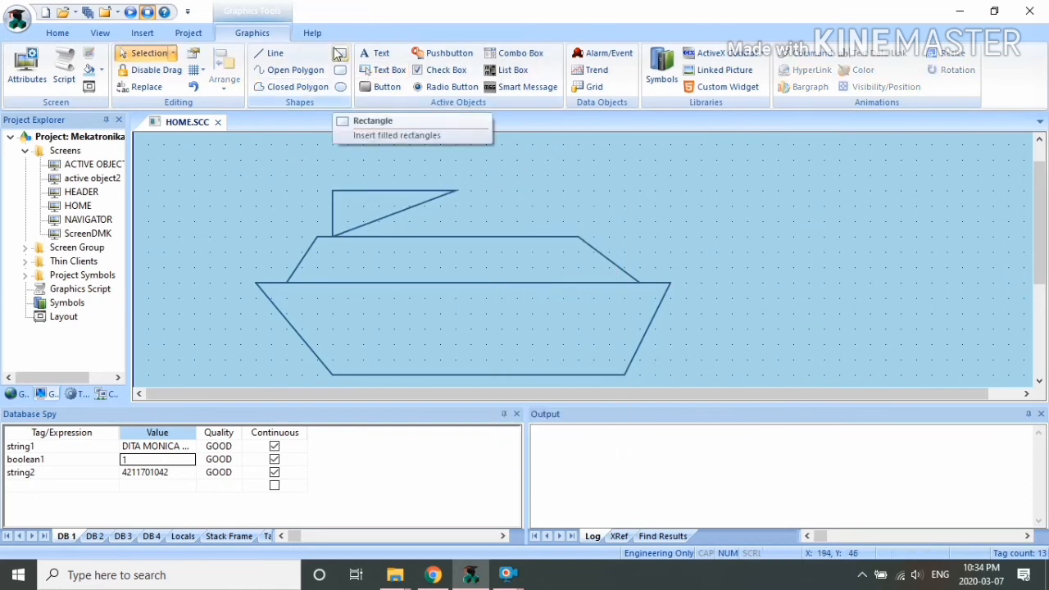
Step: Draw a rectangular window at the cabin's left, fill it light orange and shorten its height
left_click(339, 55)
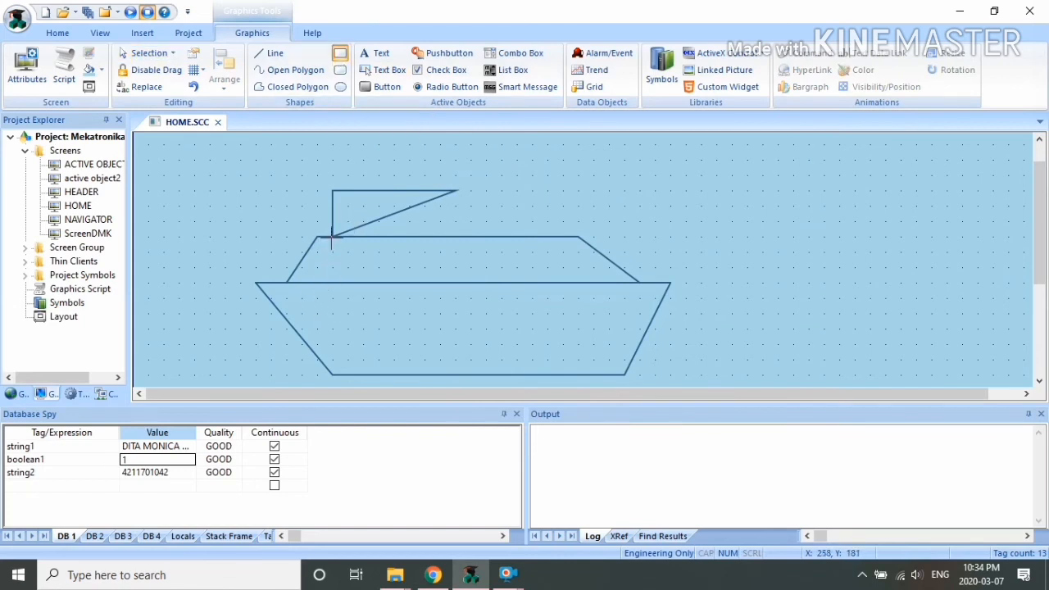
mouse_move(332, 238)
left_mouse_down()
mouse_move(365, 257)
mouse_move(378, 283)
left_mouse_up()
key("Escape")
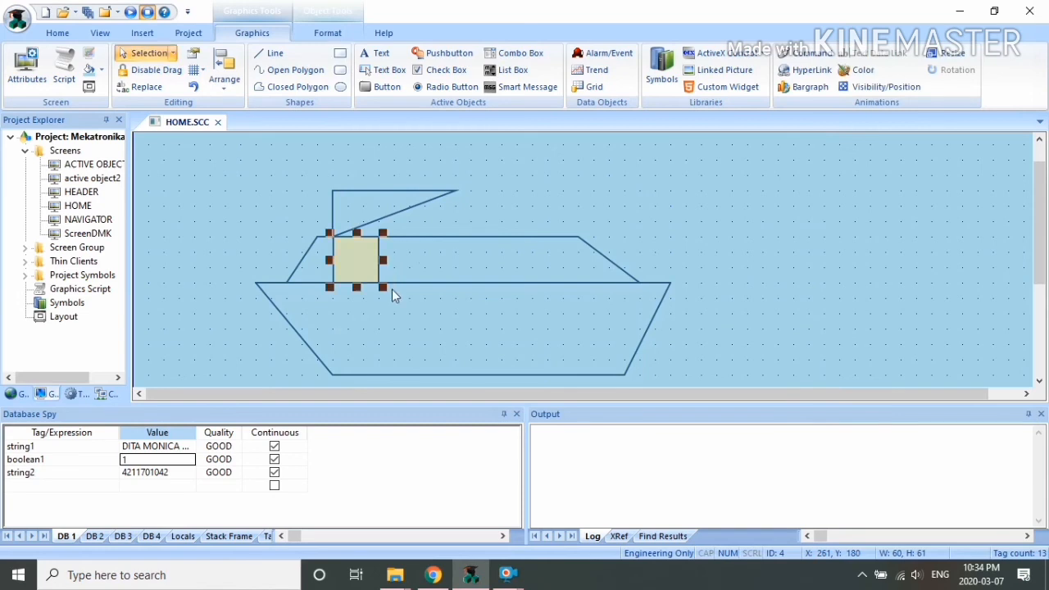
left_click(328, 33)
left_click(435, 53)
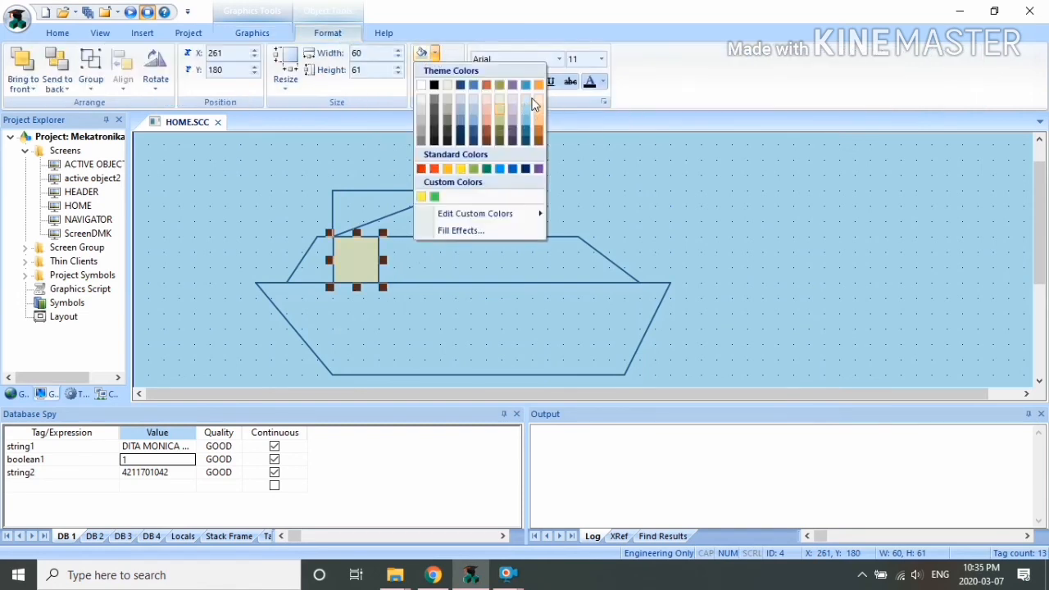
left_click(487, 108)
left_click(435, 53)
left_click(538, 105)
left_click(440, 143)
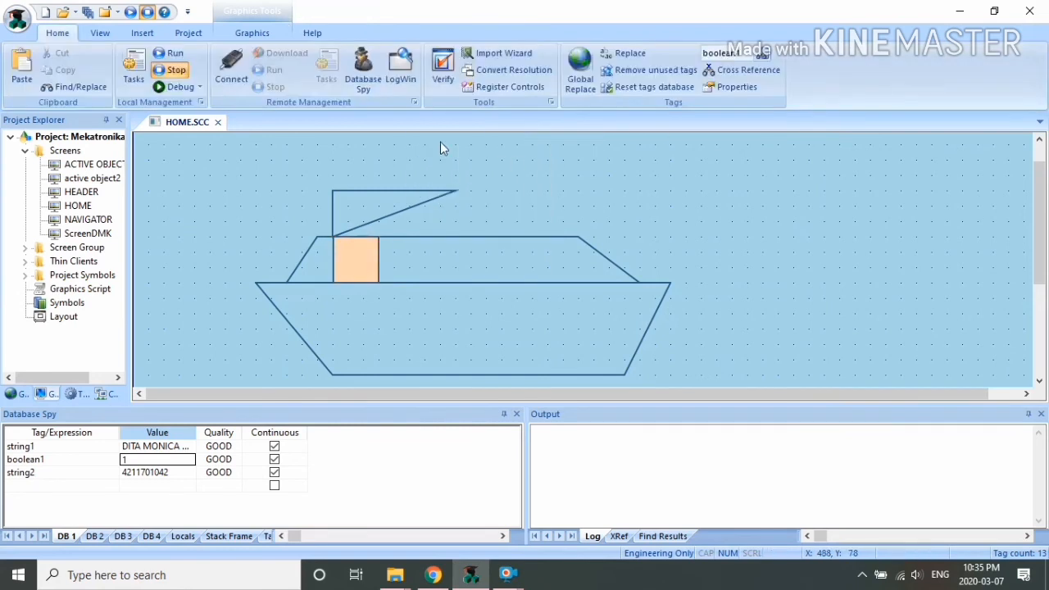
left_click(347, 259)
left_click_drag(381, 235, 379, 259)
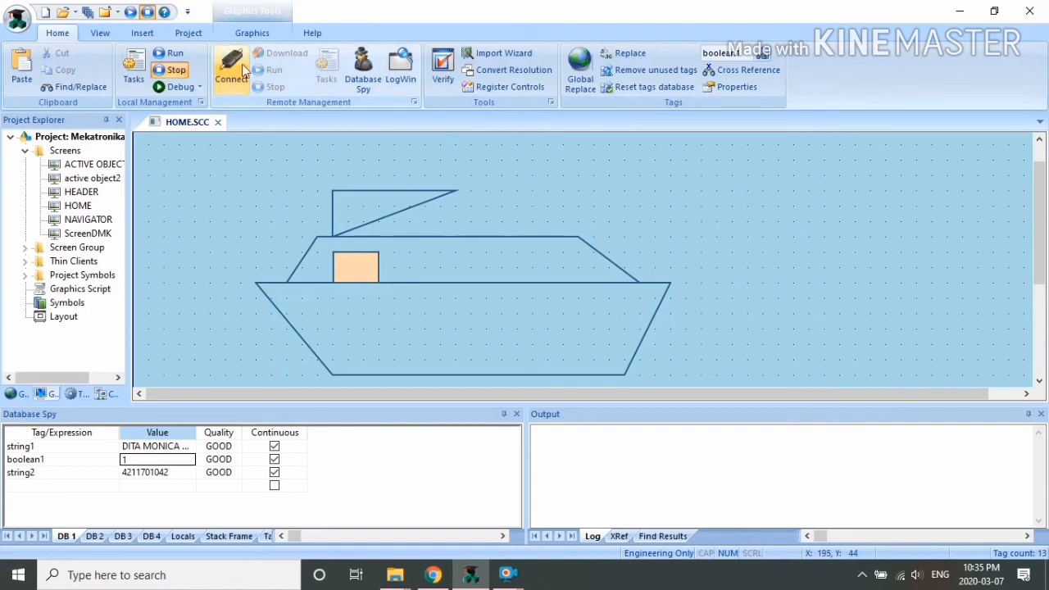
Step: Draw a second rectangular window at the cabin's right end
left_click(245, 34)
left_click(340, 52)
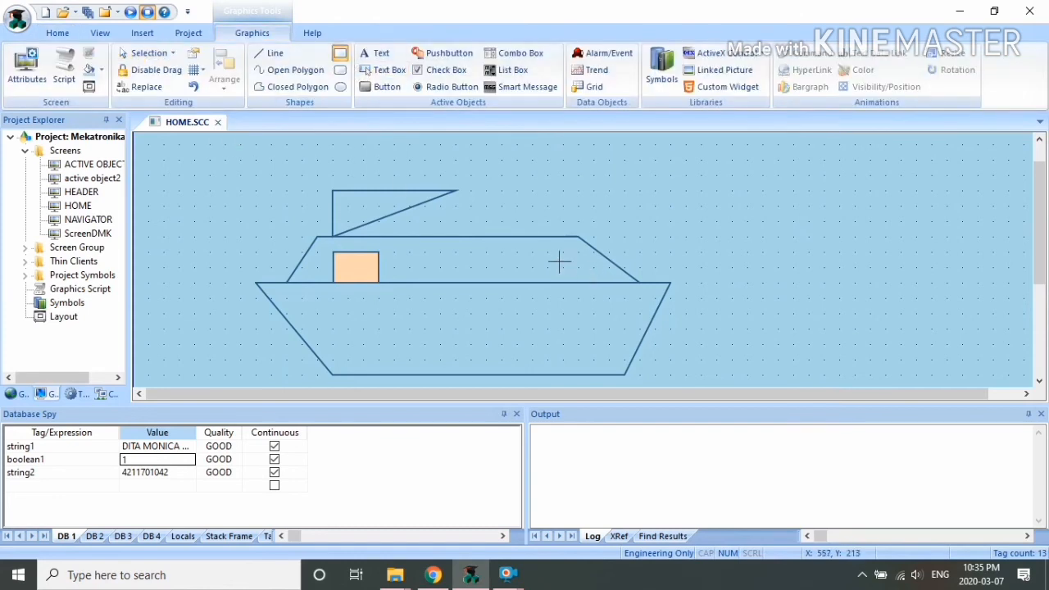
mouse_move(533, 255)
left_mouse_down()
mouse_move(582, 288)
mouse_move(541, 270)
left_mouse_up()
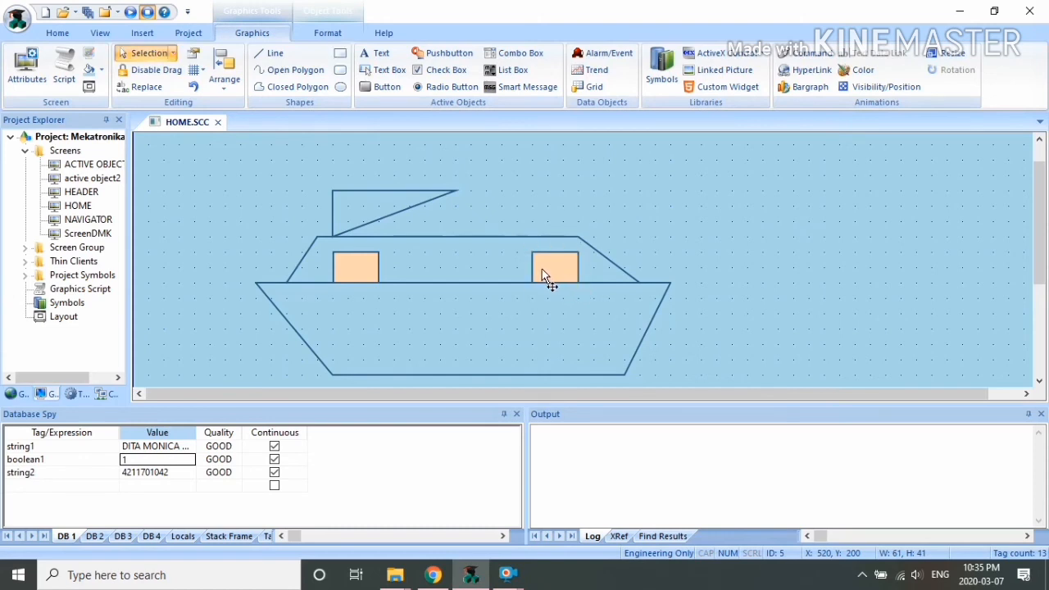
left_click(340, 86)
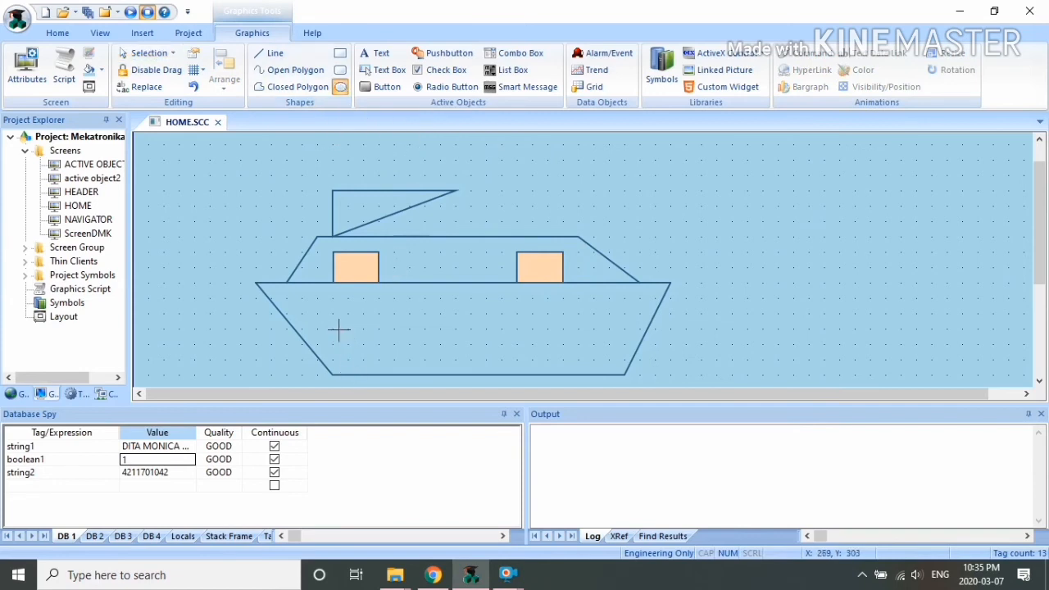
Step: Draw three round peach portholes lined up along the hull
mouse_move(314, 311)
left_mouse_down()
mouse_move(382, 347)
mouse_move(367, 364)
mouse_move(353, 332)
mouse_move(365, 353)
mouse_move(398, 331)
mouse_move(404, 343)
mouse_move(356, 353)
mouse_move(452, 369)
mouse_move(450, 351)
mouse_move(595, 319)
left_mouse_up()
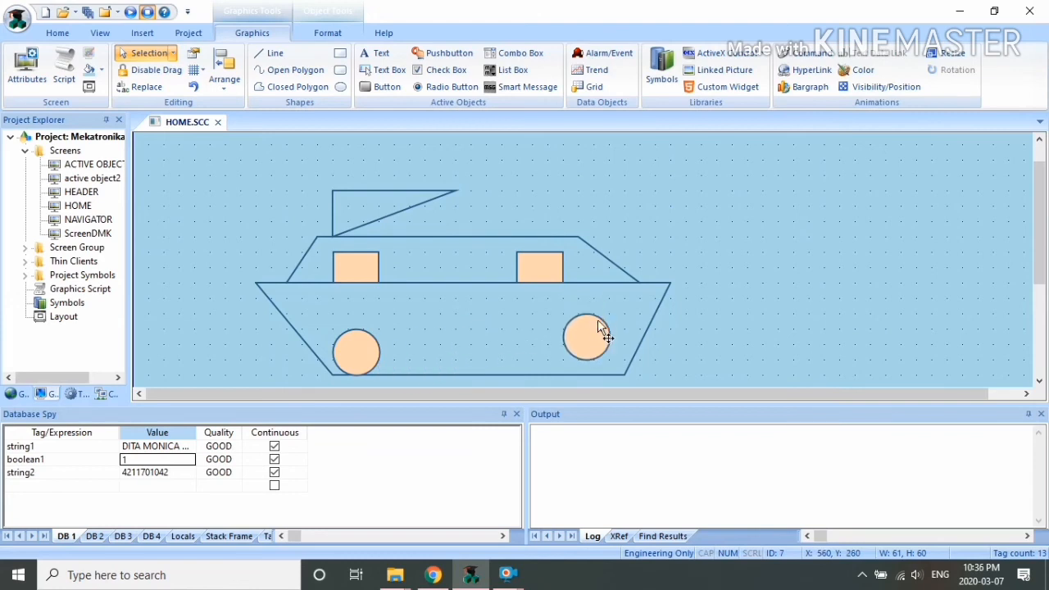
left_click_drag(597, 326, 611, 318)
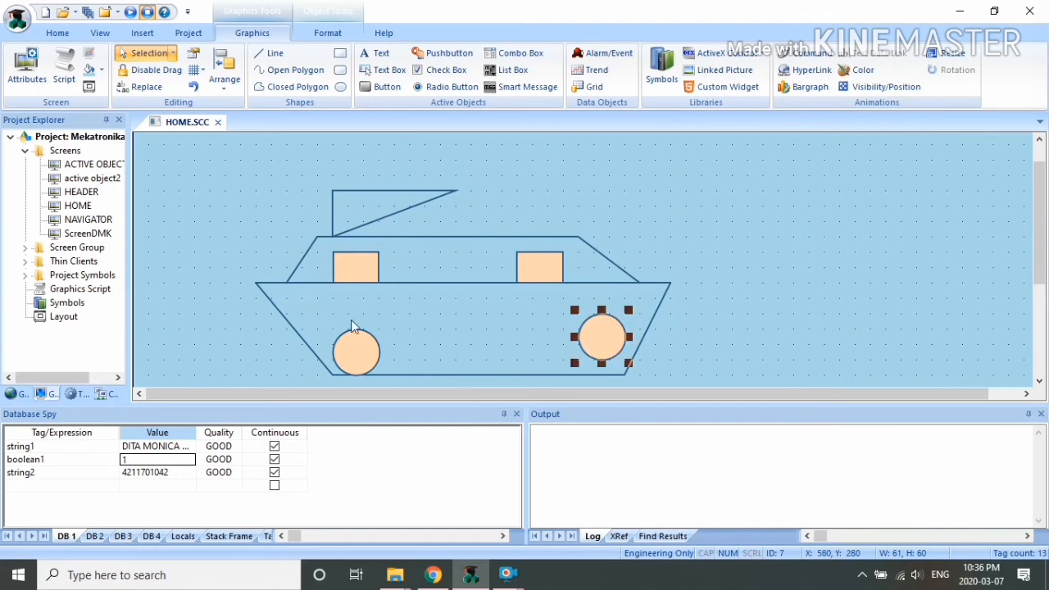
left_click_drag(354, 350, 364, 322)
left_click(503, 339)
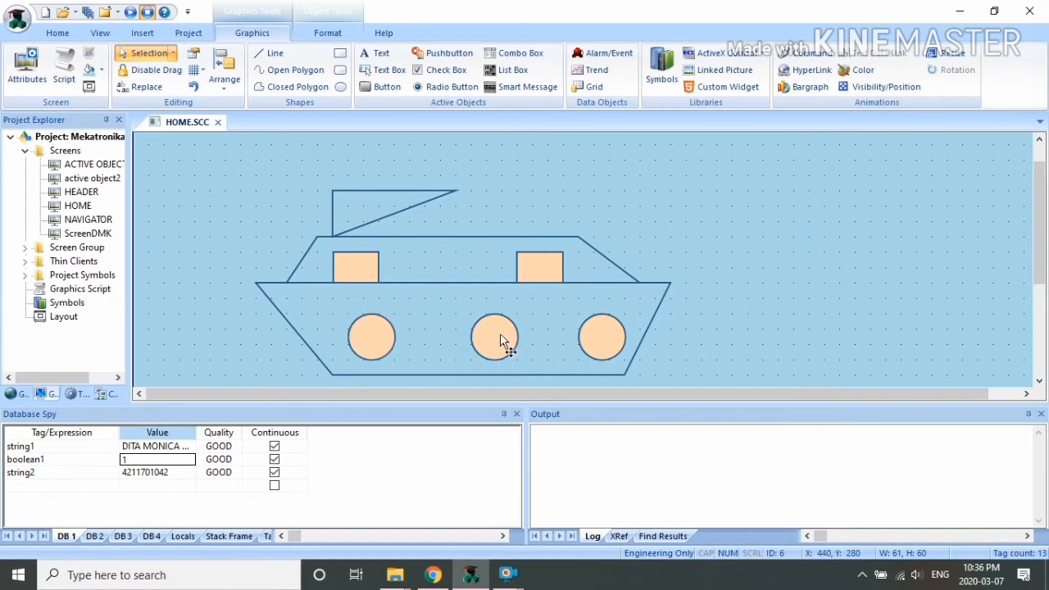
left_click(742, 236)
Step: Draw a yellow-filled circular sun at upper right with a ray below it
left_click(340, 87)
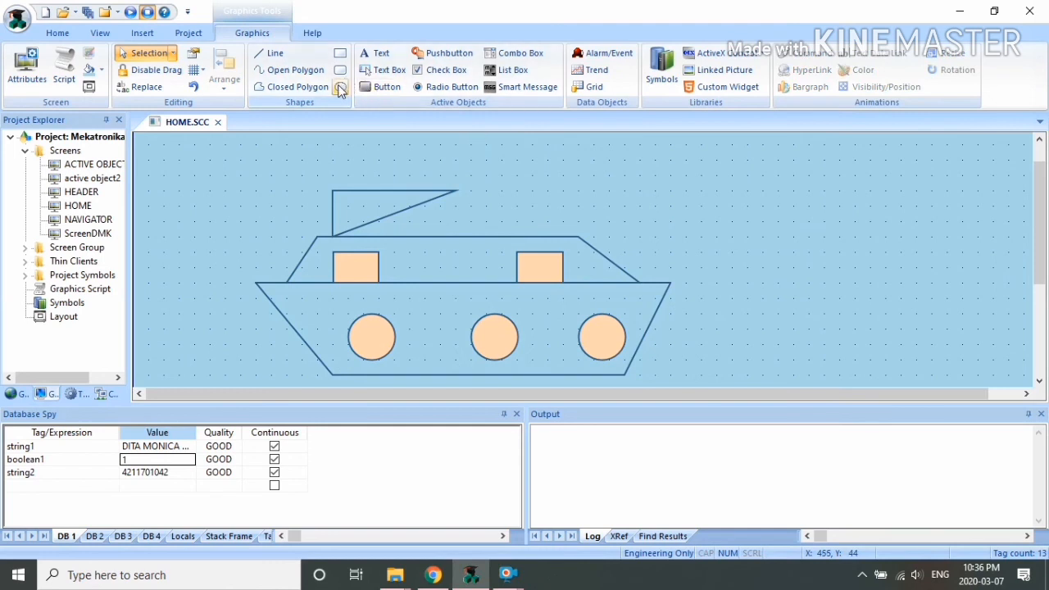
mouse_move(712, 157)
left_mouse_down()
mouse_move(736, 226)
mouse_move(782, 230)
left_mouse_up()
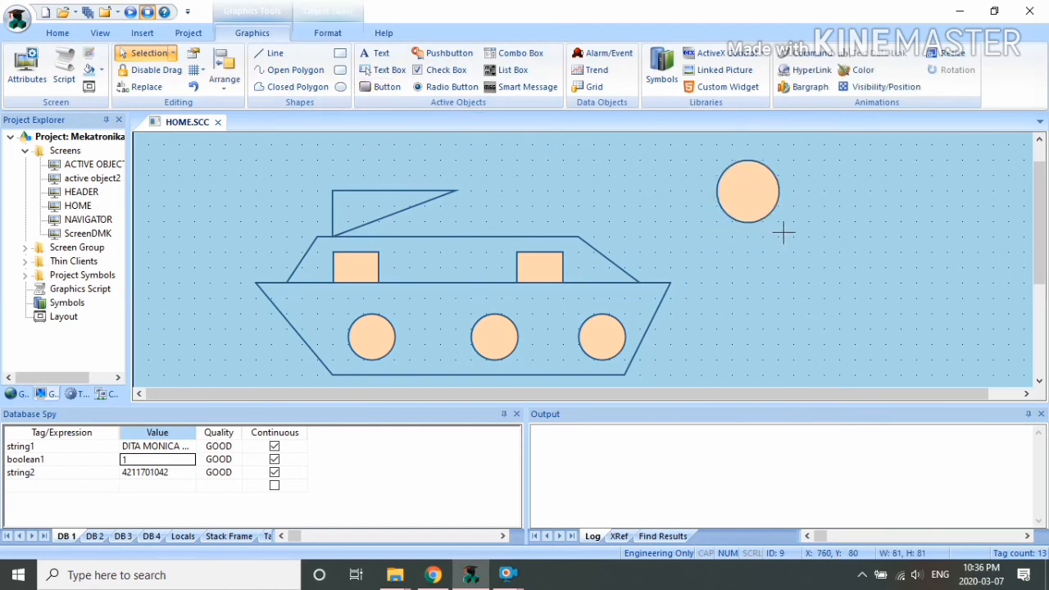
left_click(326, 32)
left_click(435, 53)
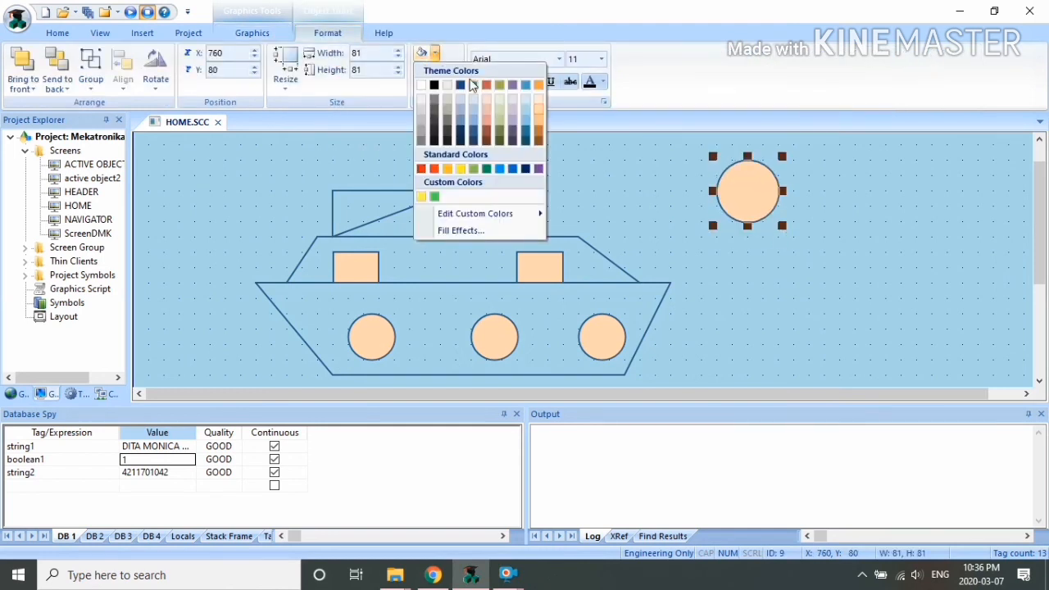
left_click(464, 170)
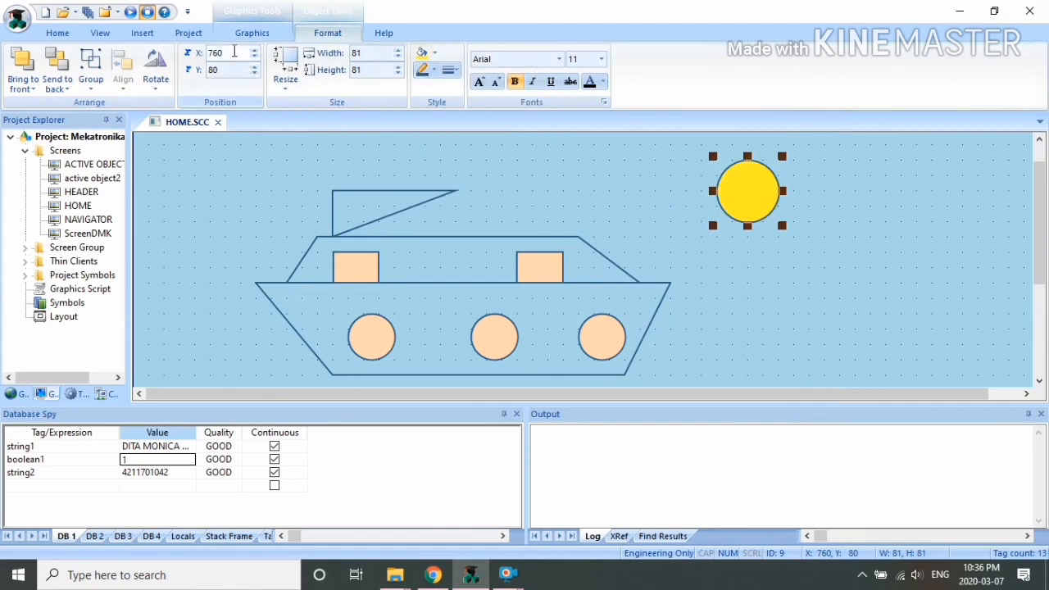
left_click(250, 32)
left_click(270, 52)
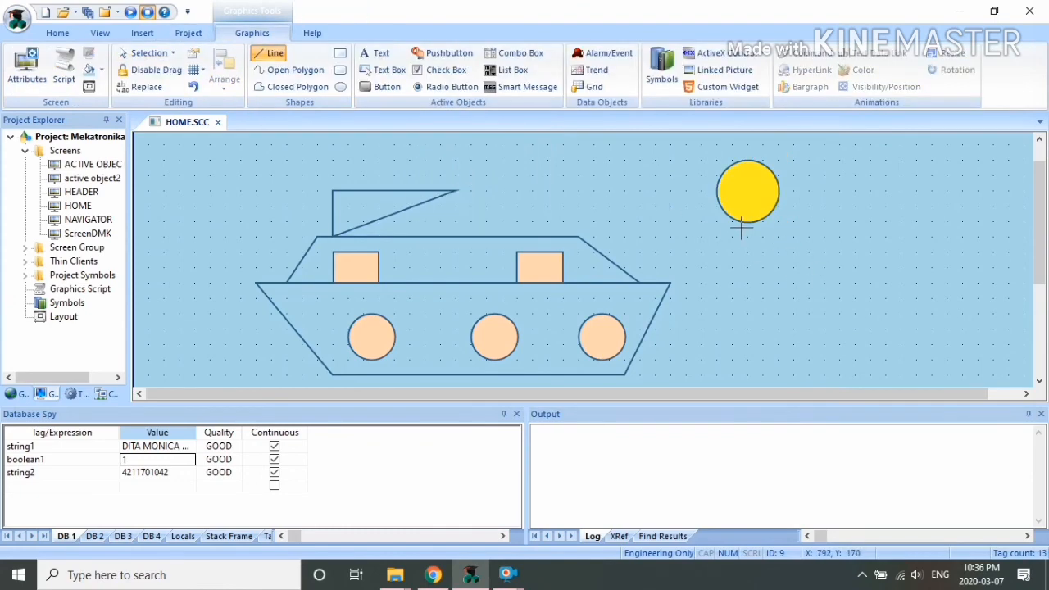
left_click_drag(747, 221, 748, 267)
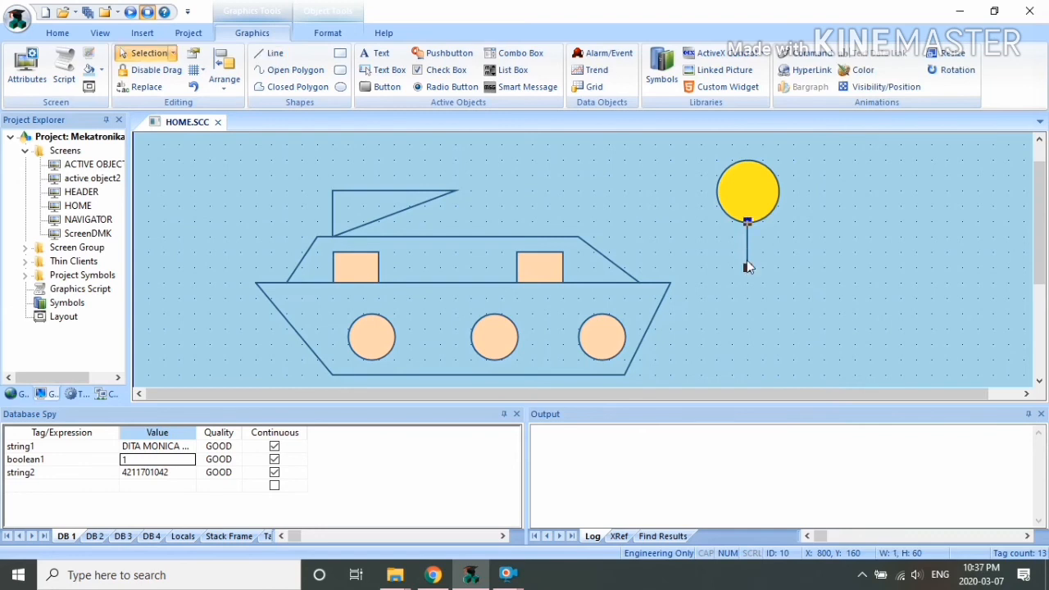
Step: Draw straight rays to the left, right and above the sun
left_click(783, 225)
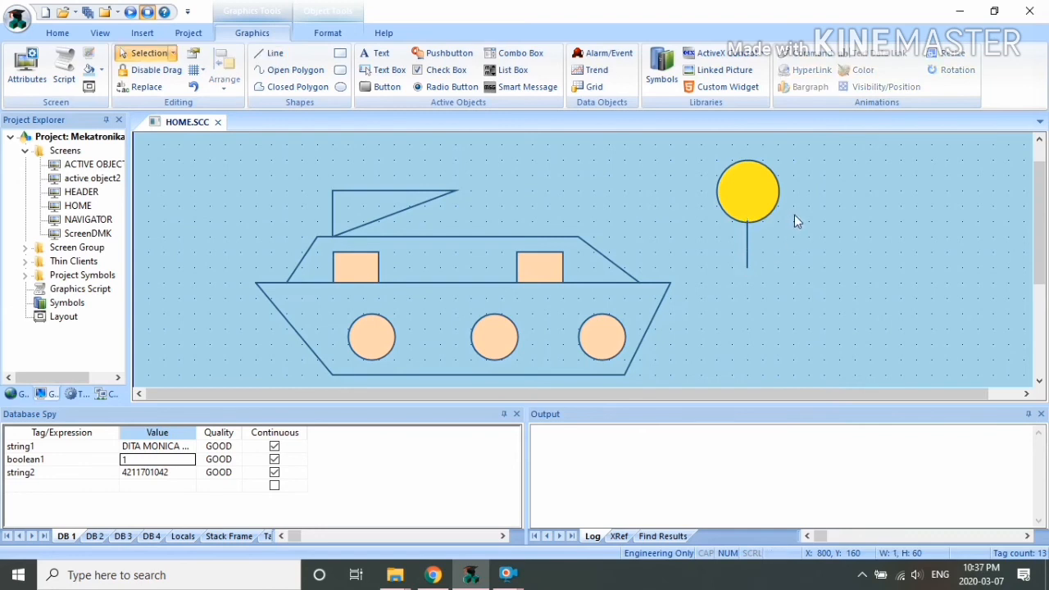
left_click(270, 53)
left_click_drag(717, 211, 678, 230)
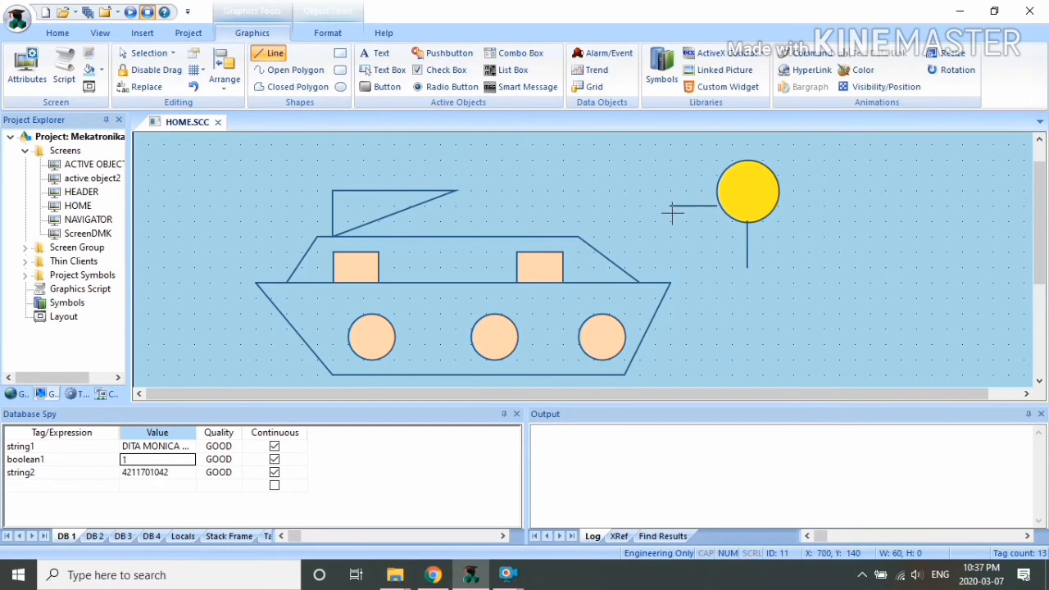
key("Escape")
left_click(710, 210)
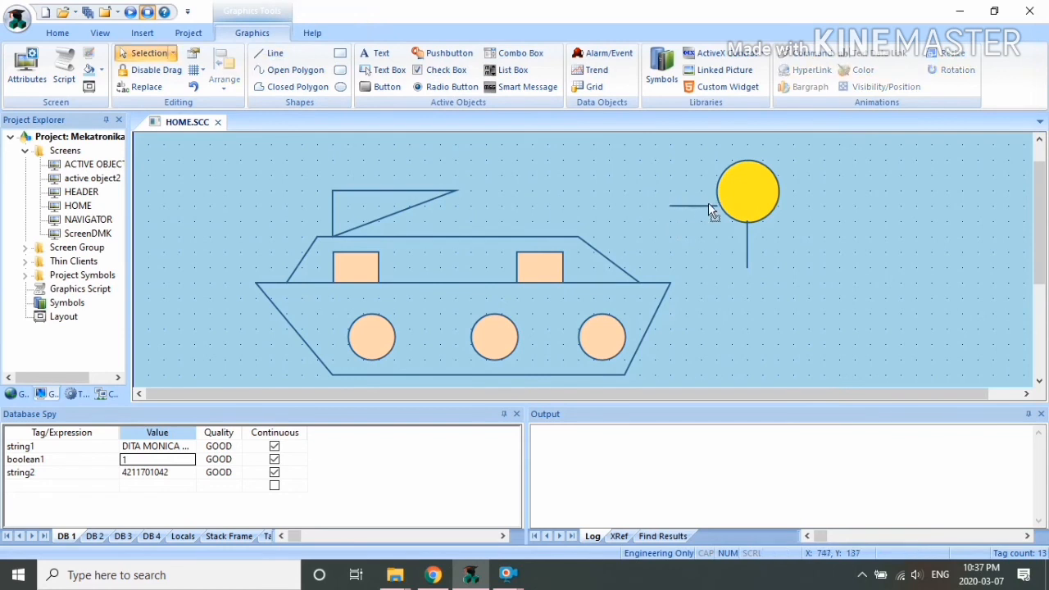
left_click(277, 54)
left_click_drag(777, 205, 840, 206)
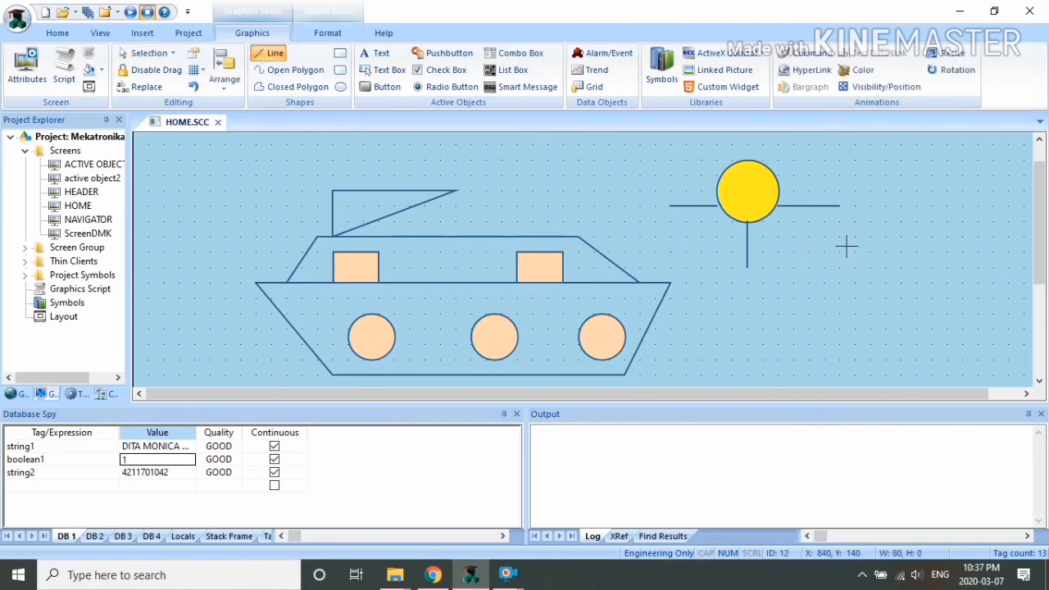
left_click(843, 246)
left_click(250, 35)
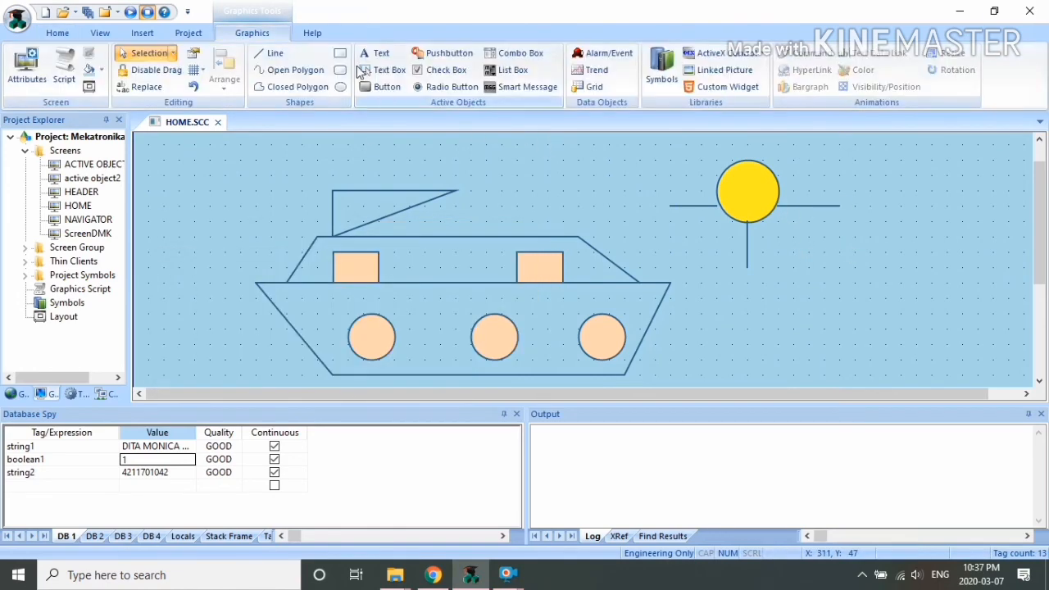
left_click(276, 53)
mouse_move(747, 132)
left_mouse_down()
mouse_move(746, 164)
mouse_move(755, 163)
left_mouse_up()
left_click(634, 134)
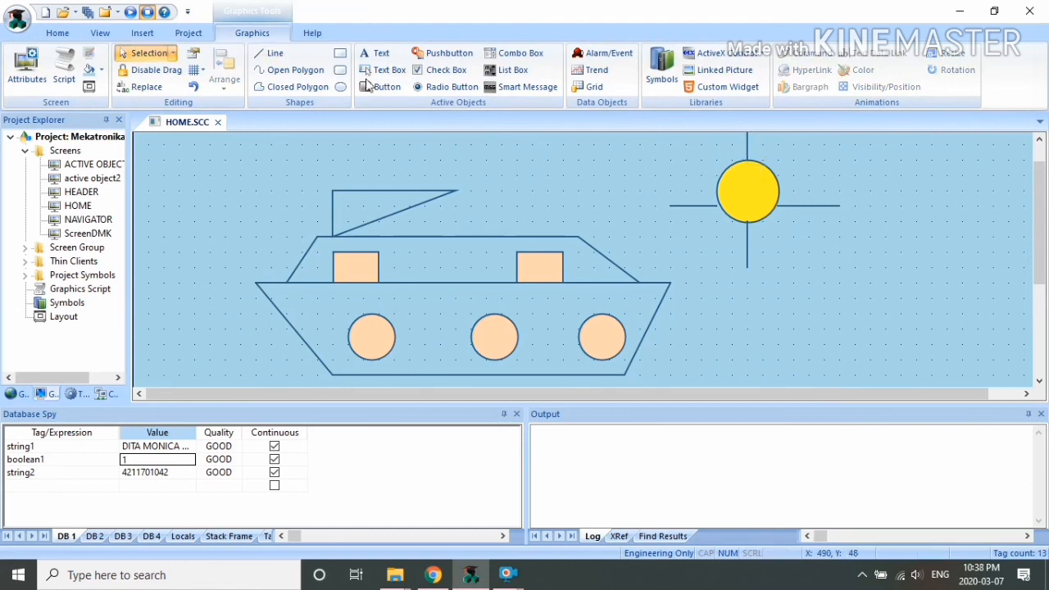
Step: Add a diagonal ray at the sun's upper left and copy it to the lower right
left_click(264, 53)
left_click_drag(685, 144, 685, 176)
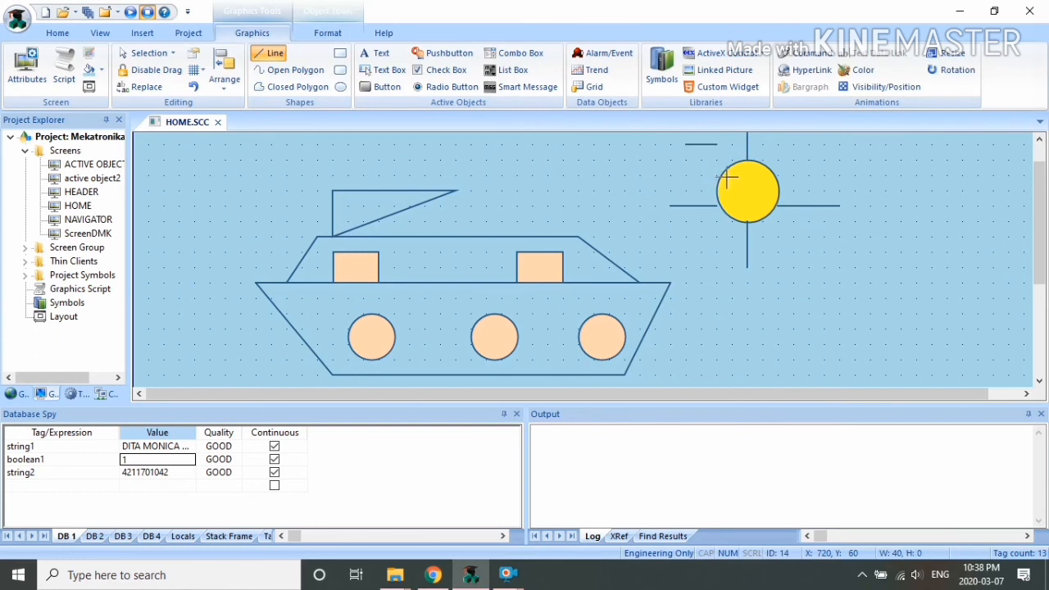
left_click(729, 166)
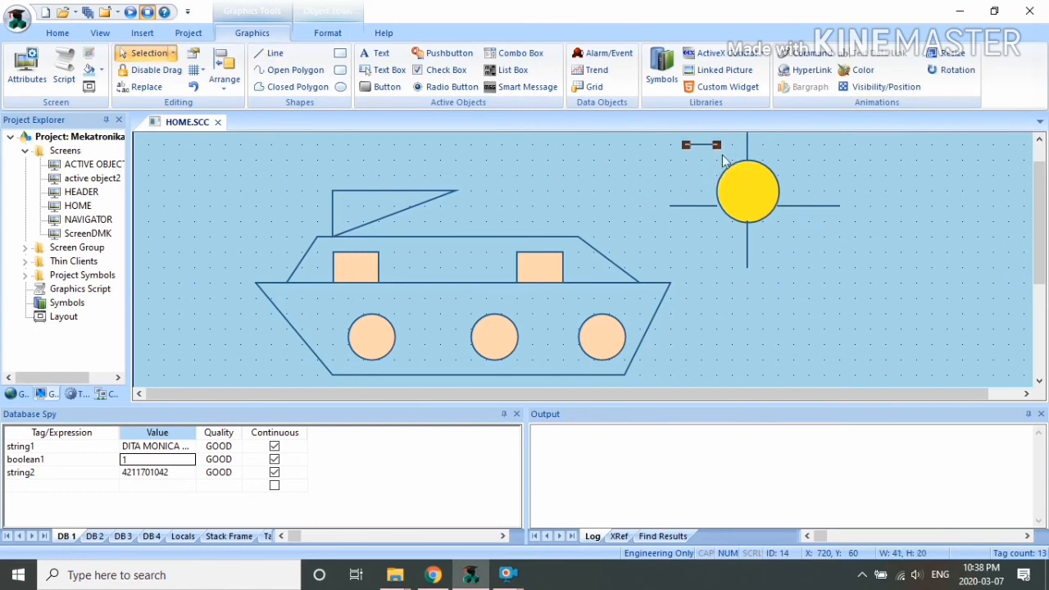
left_click_drag(718, 145, 718, 178)
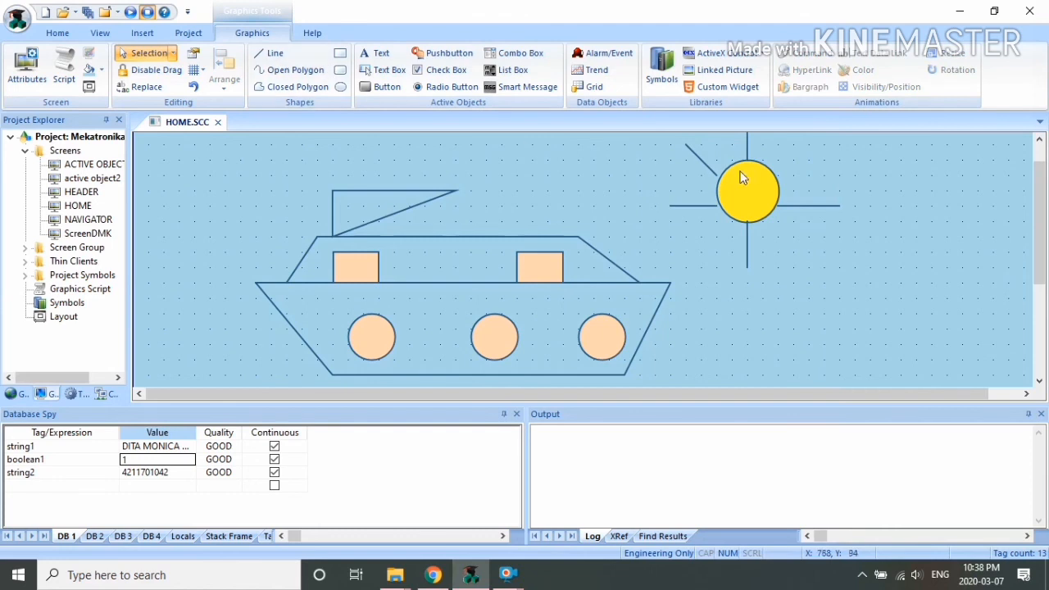
key("ctrl+c")
left_click(819, 265)
key("ctrl+v")
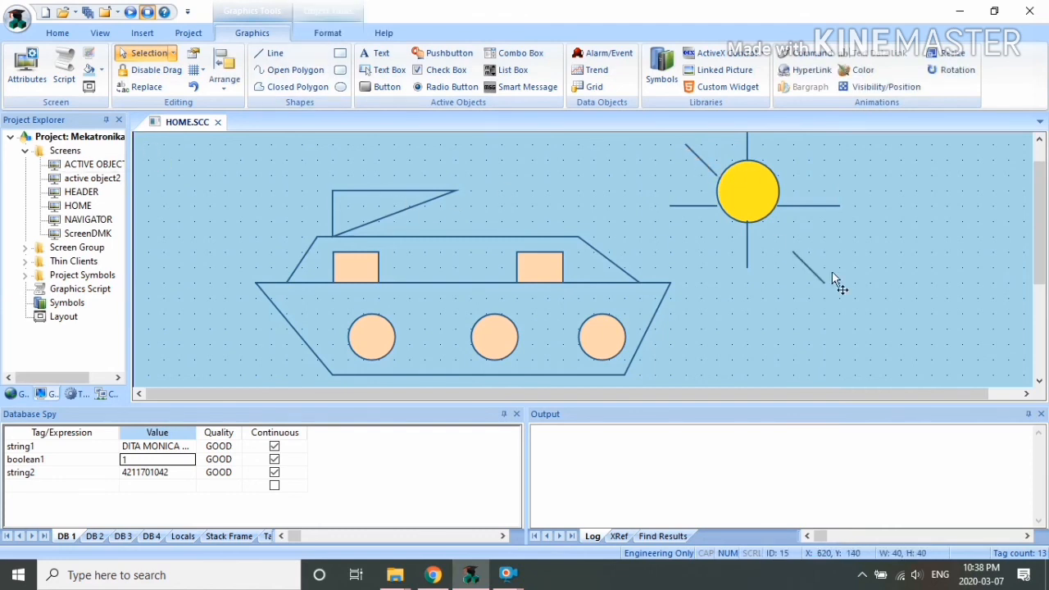
left_click_drag(782, 233, 782, 234)
Step: Paste another diagonal ray at the sun's upper right, slanted outward
left_click(793, 207)
left_click(778, 237)
key("ctrl+c")
left_click(879, 194)
key("ctrl+v")
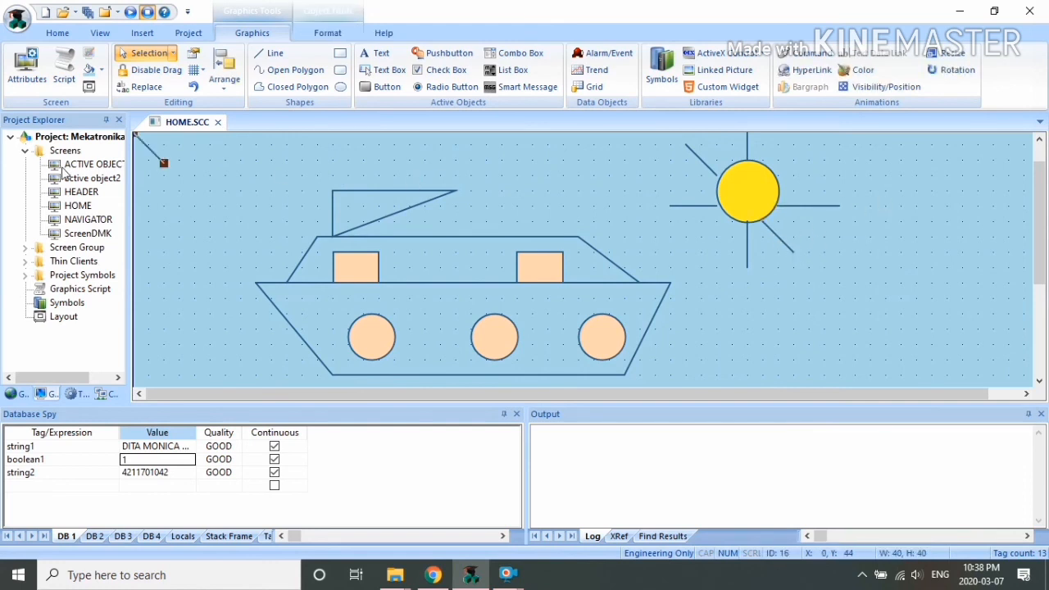
left_click_drag(149, 148, 839, 170)
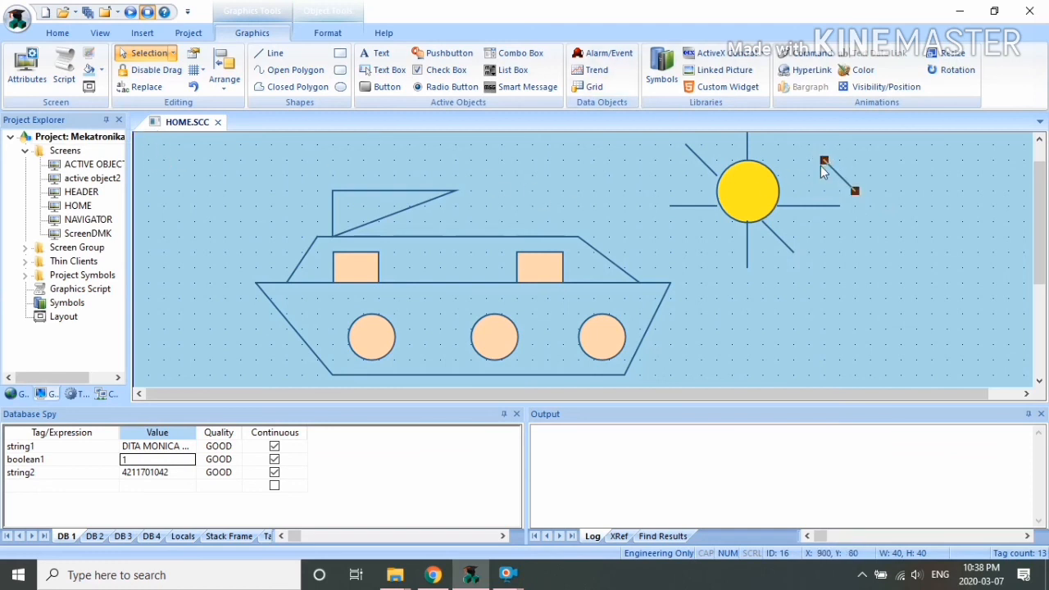
left_click_drag(824, 159, 824, 221)
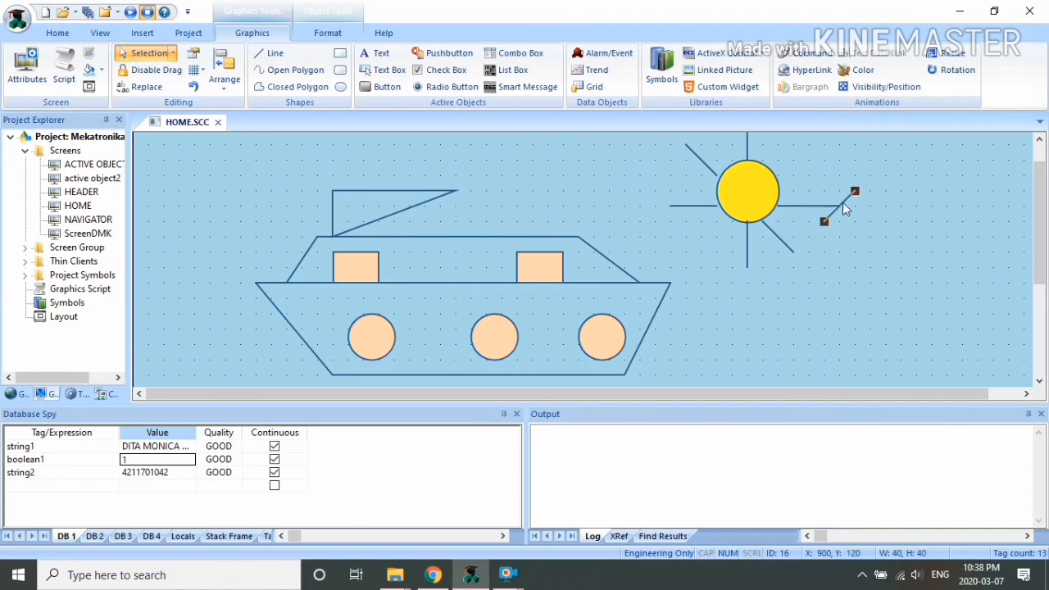
left_click_drag(799, 166, 801, 160)
left_click_drag(1042, 237, 1041, 257)
Step: Draw two wavy open-polygon water lines beneath the boat's hull
left_click(296, 71)
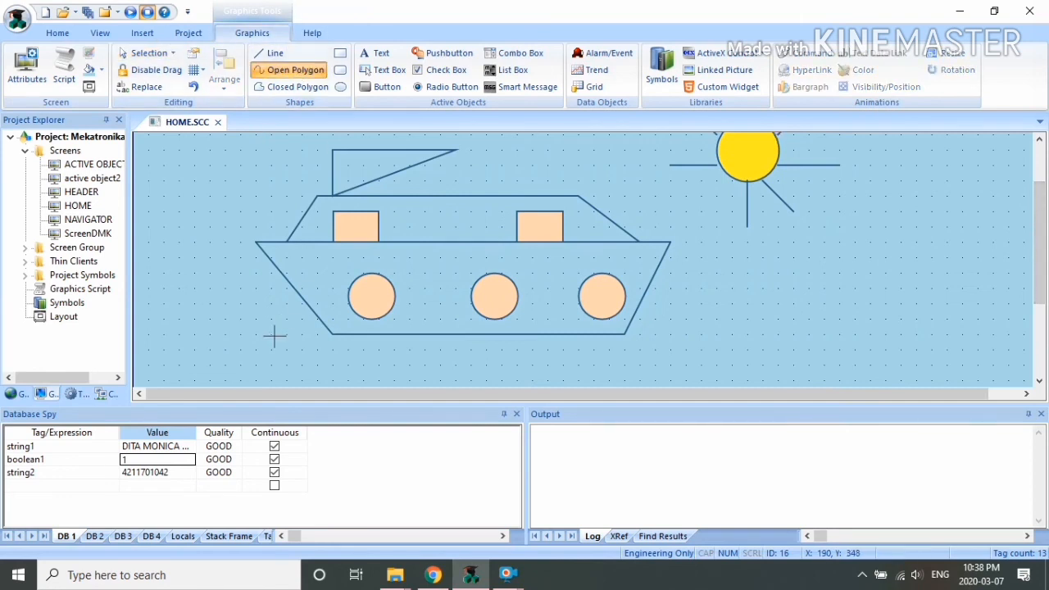
mouse_move(240, 349)
left_mouse_down()
mouse_move(456, 380)
mouse_move(545, 371)
mouse_move(640, 341)
mouse_move(726, 345)
left_mouse_up()
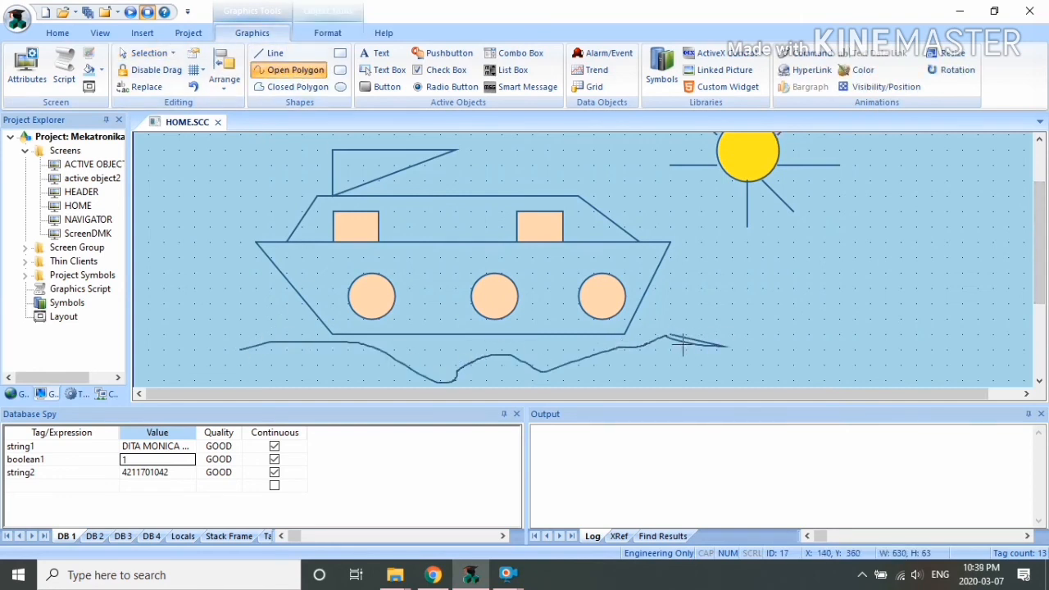
left_click(732, 333)
left_click(733, 350)
left_click(289, 70)
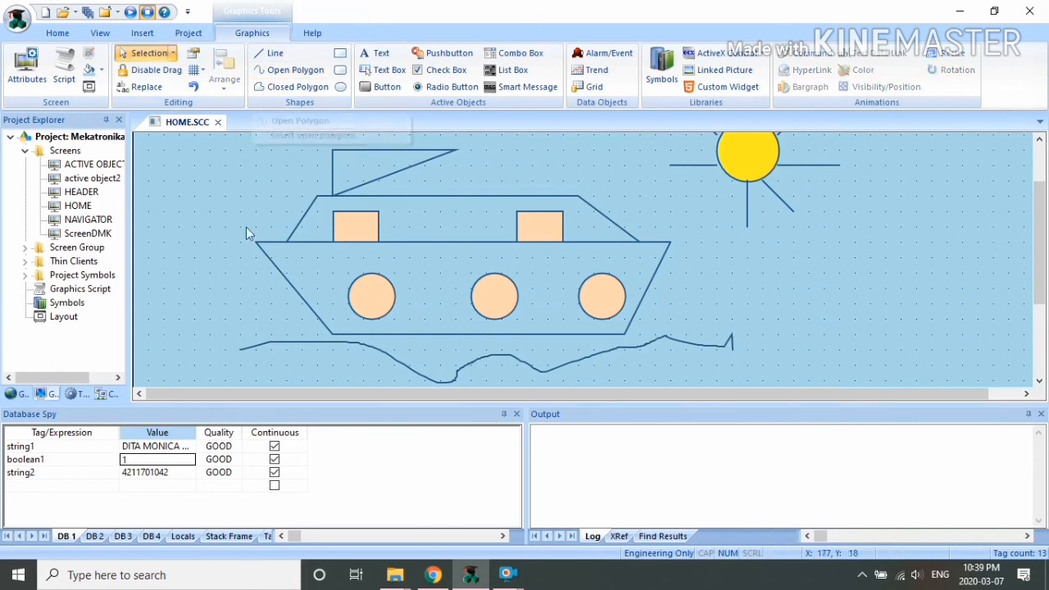
left_click(291, 71)
mouse_move(249, 362)
left_mouse_down()
mouse_move(412, 374)
mouse_move(503, 344)
mouse_move(591, 364)
mouse_move(768, 345)
left_mouse_up()
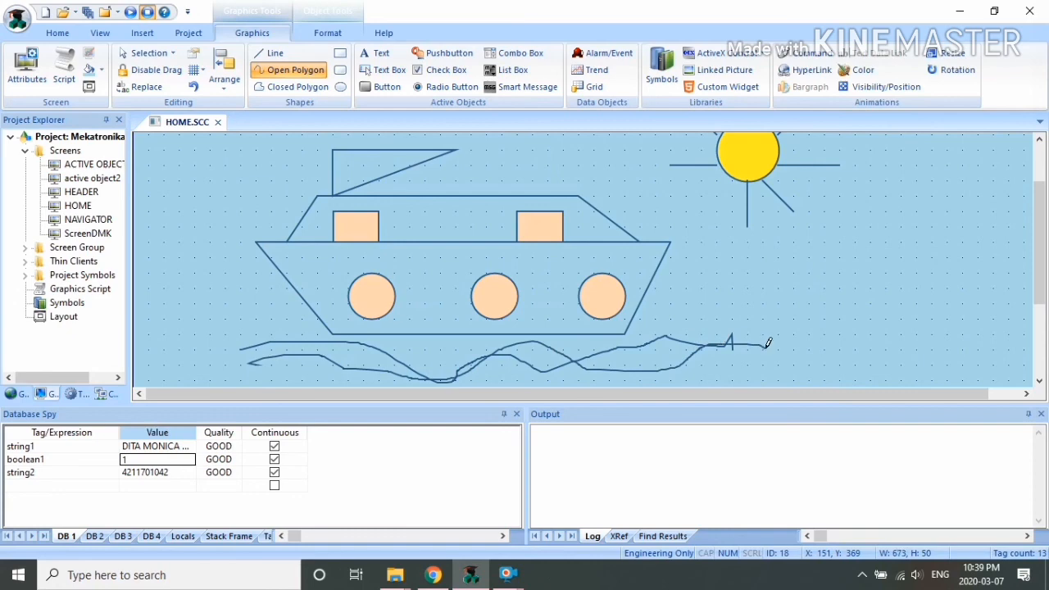
right_click(767, 346)
left_click(714, 319)
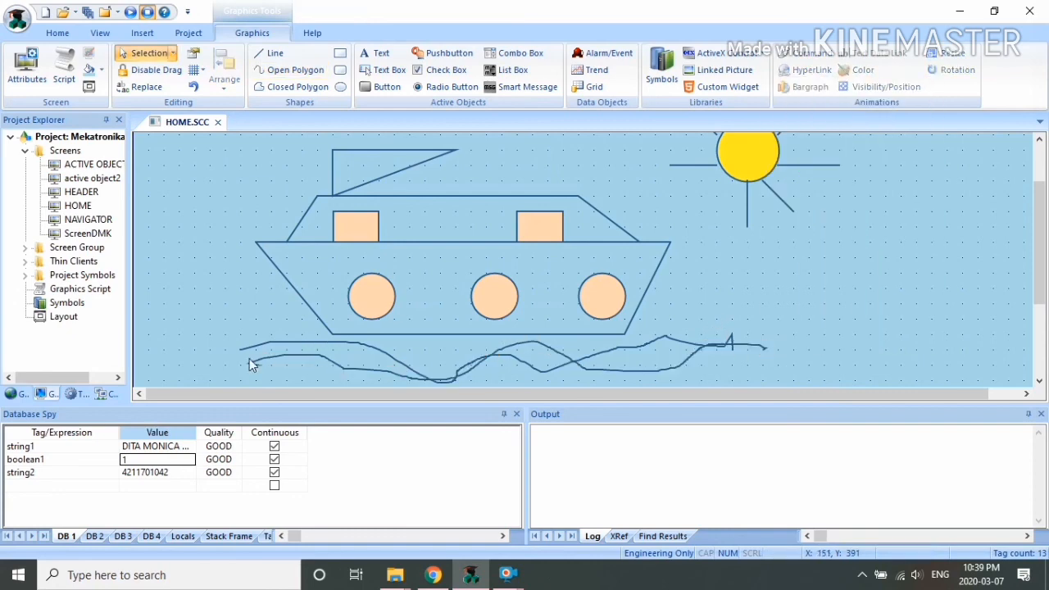
Step: Draw a third overlapping wavy water line under the boat
left_click(290, 70)
mouse_move(249, 363)
left_mouse_down()
mouse_move(269, 351)
mouse_move(448, 376)
mouse_move(528, 374)
mouse_move(693, 320)
left_mouse_up()
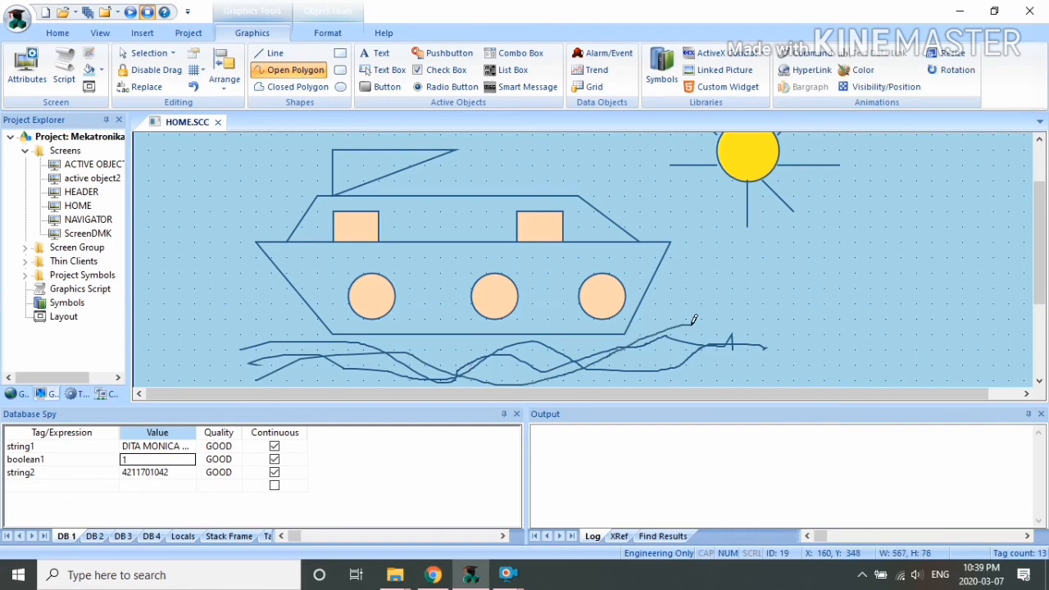
right_click(723, 319)
left_click(697, 285)
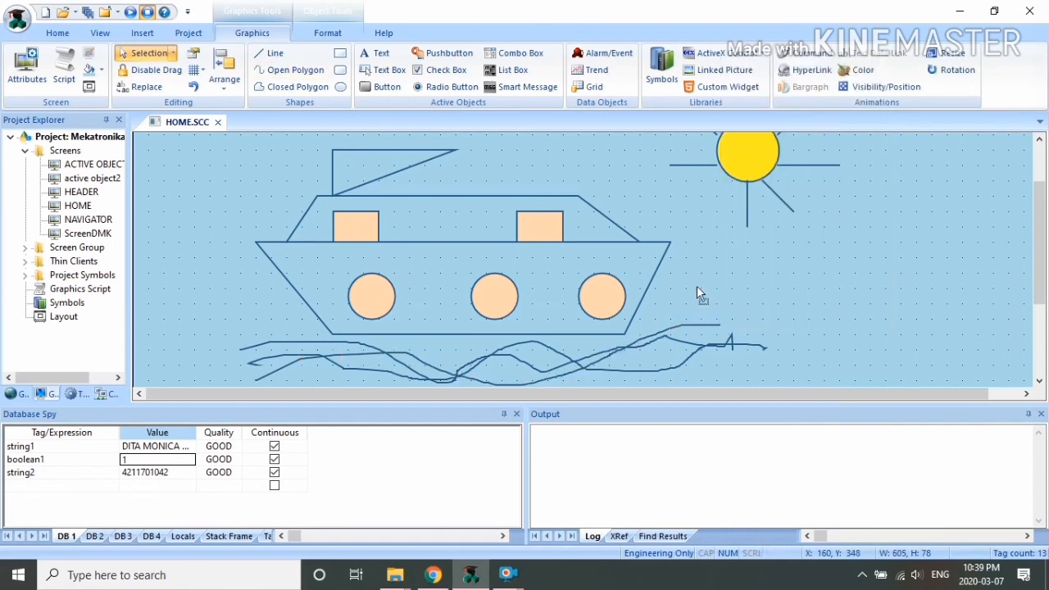
right_click(212, 156)
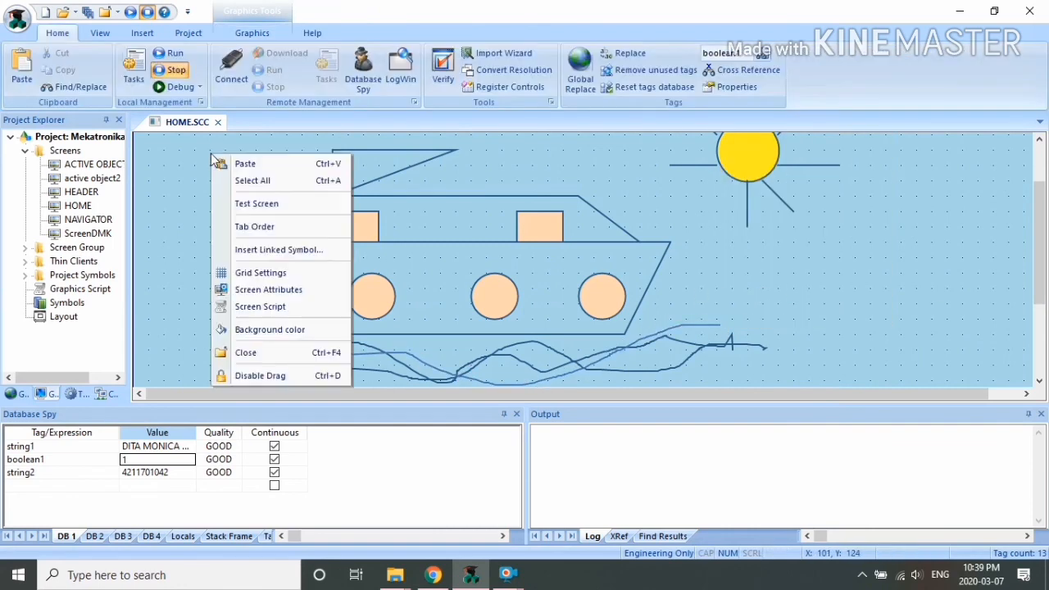
Step: Change the HOME screen background colour from light blue to a light olive-green swatch
left_click(254, 329)
left_click(531, 256)
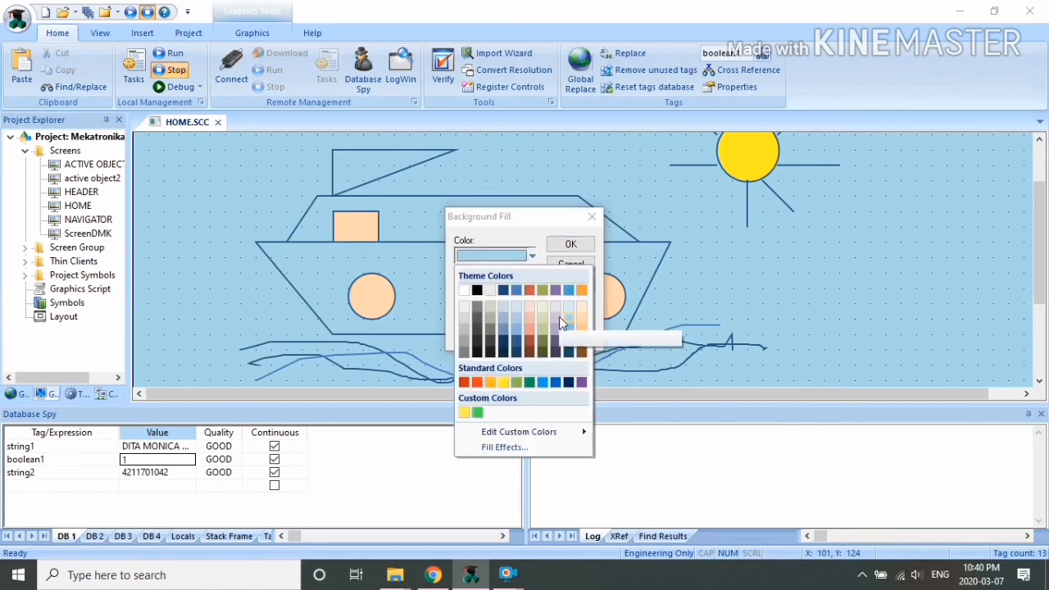
left_click(546, 323)
left_click(571, 244)
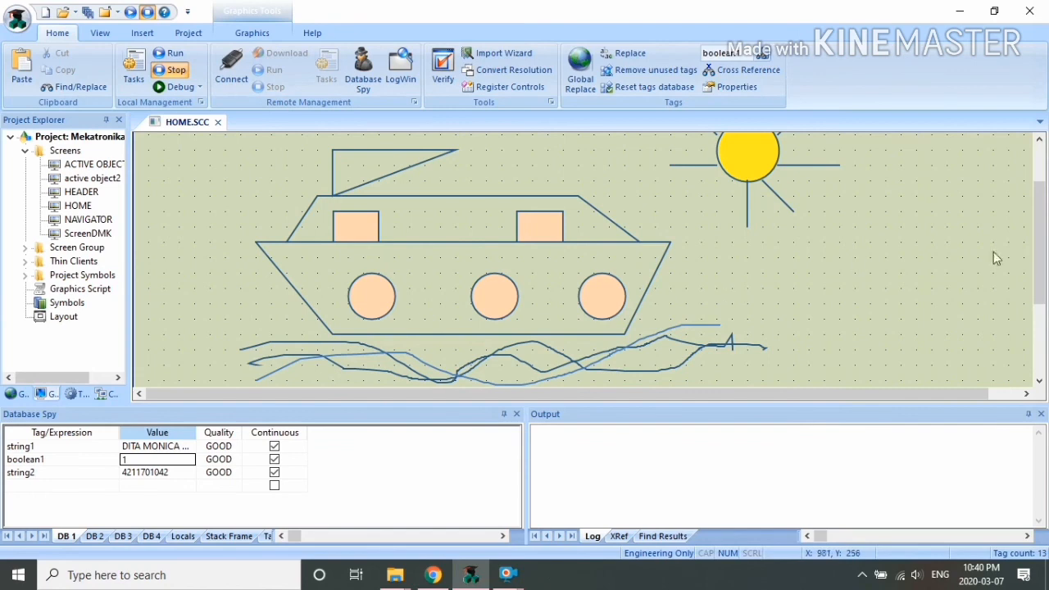
mouse_move(1048, 269)
left_mouse_down()
mouse_move(1046, 257)
mouse_move(1044, 268)
left_mouse_up()
Step: Align Center the left porthole under the left window
left_click(255, 33)
left_click(367, 293)
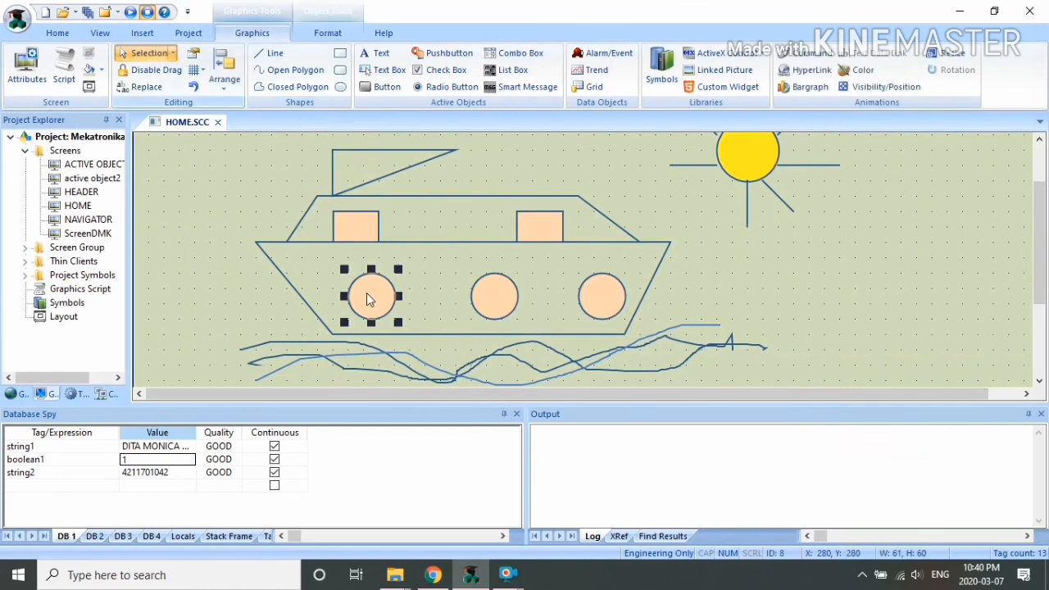
left_click(360, 230, "shift")
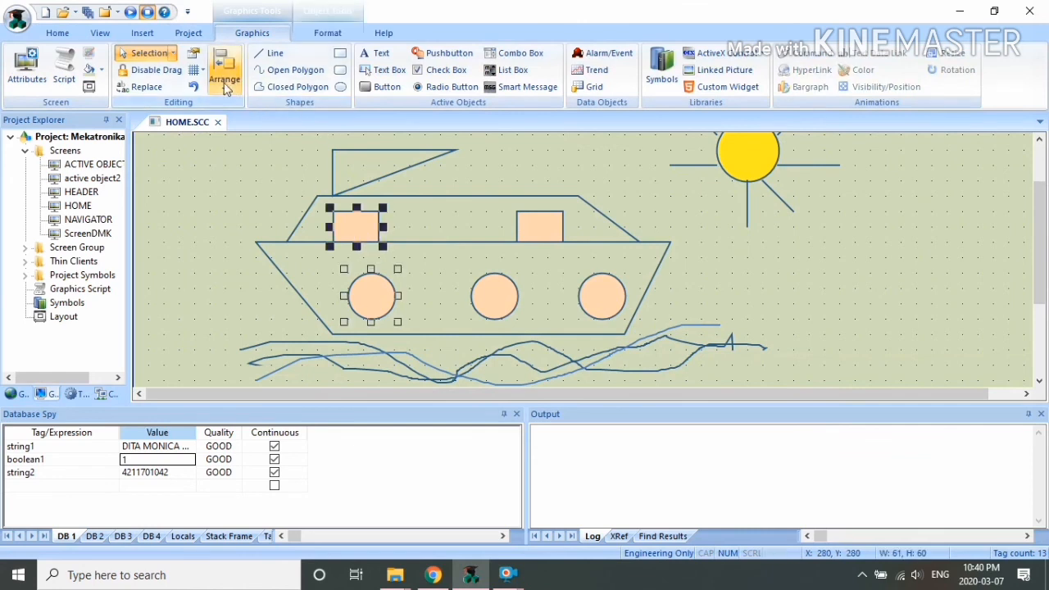
left_click(224, 72)
mouse_move(281, 210)
left_click(324, 227)
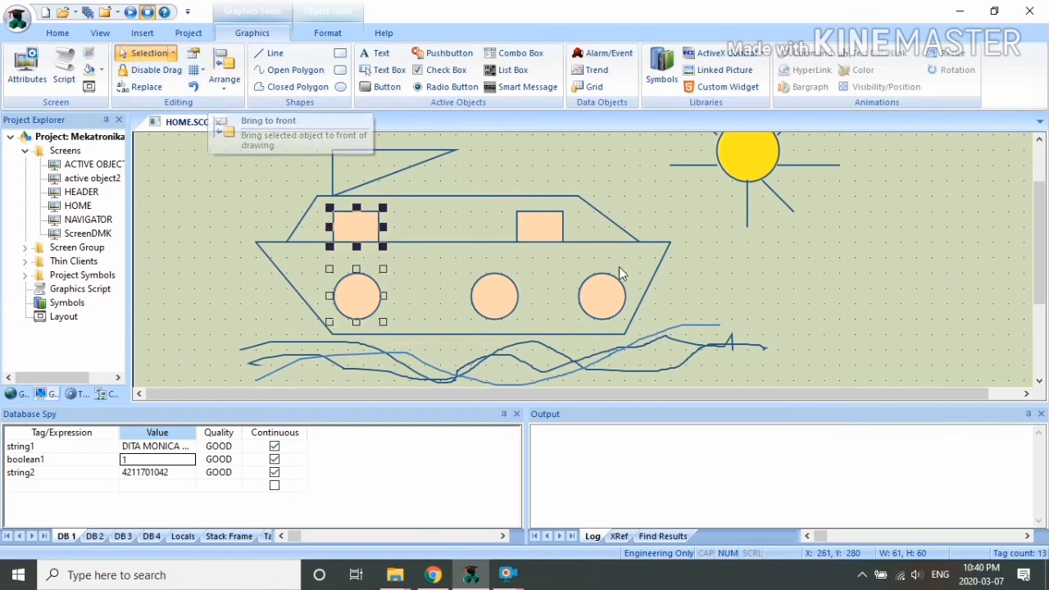
Step: Align Center the middle window over the middle porthole
left_click(539, 227)
left_click(494, 299, "shift")
left_click(224, 72)
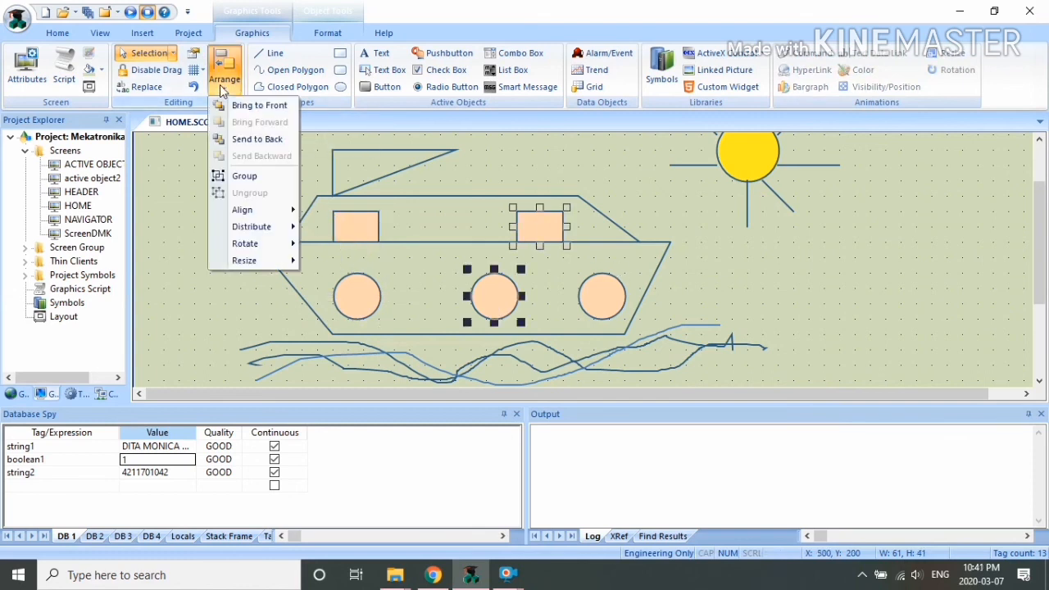
mouse_move(268, 213)
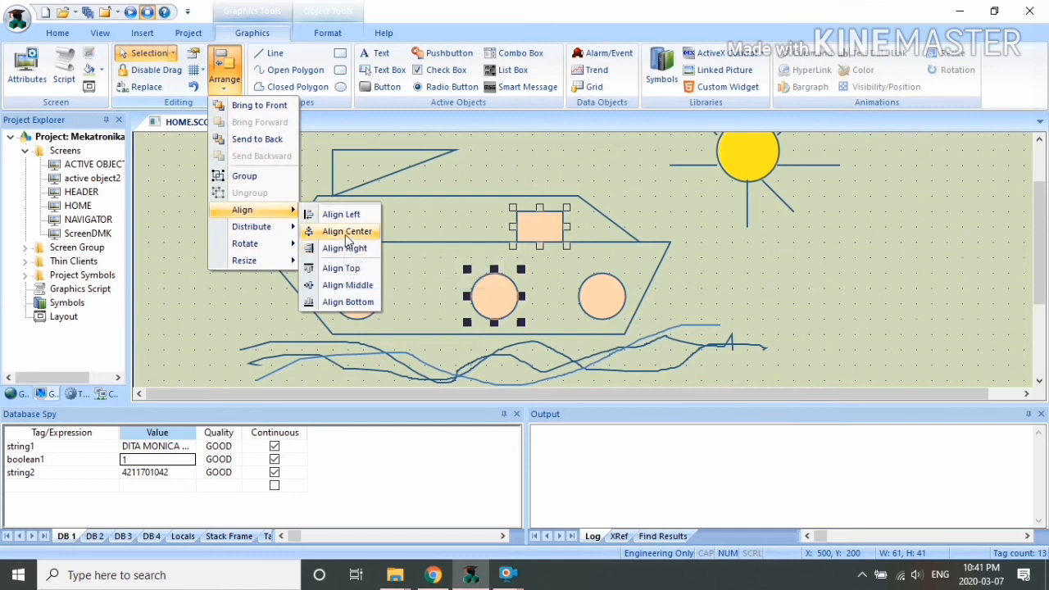
left_click(346, 233)
left_click(713, 272)
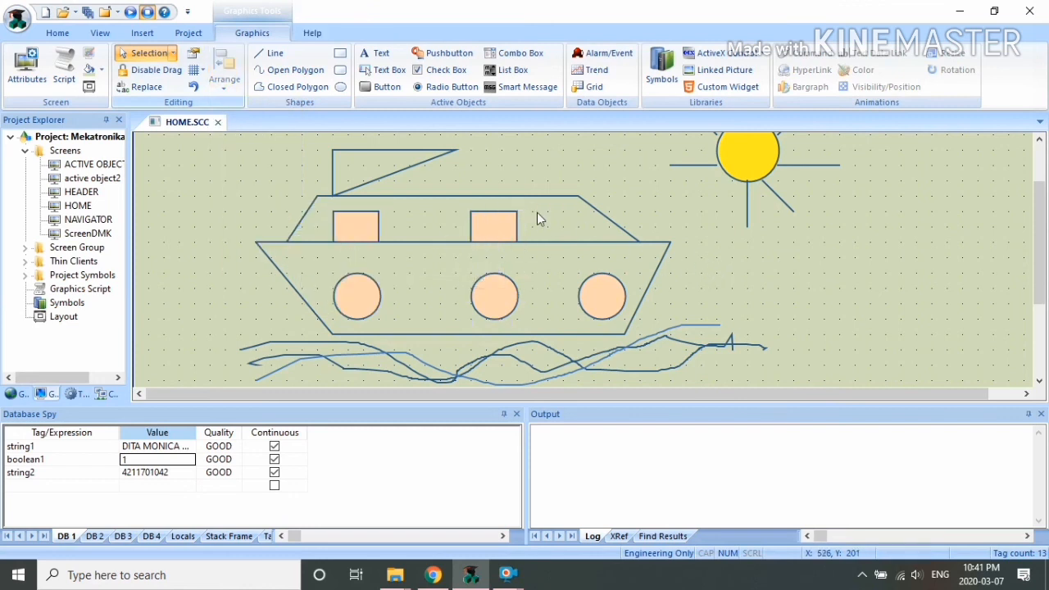
Step: Distribute the three portholes evenly across the hull
left_click(357, 297)
left_click(156, 70)
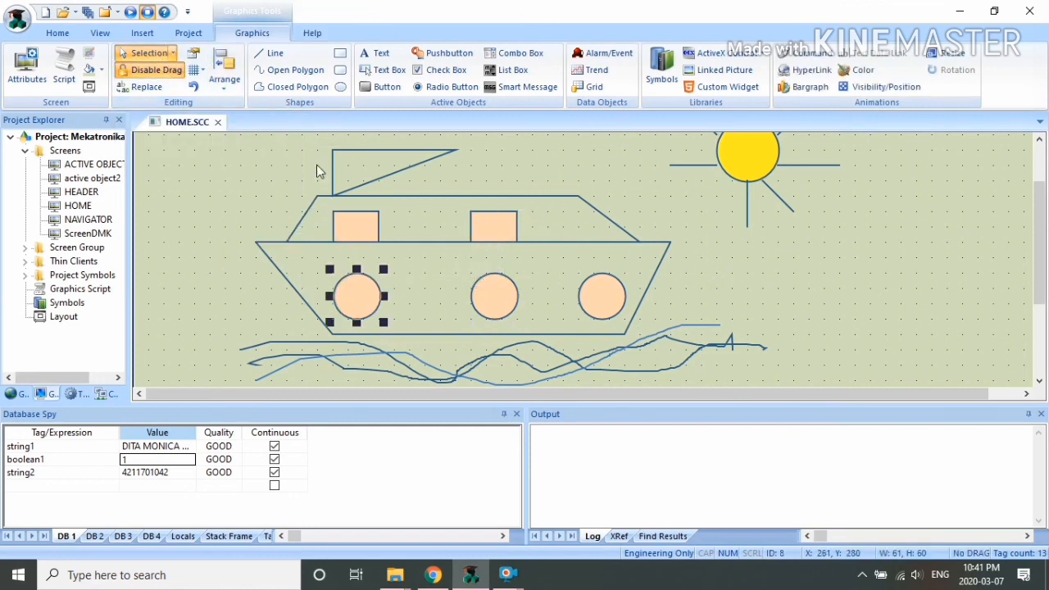
left_click(152, 70)
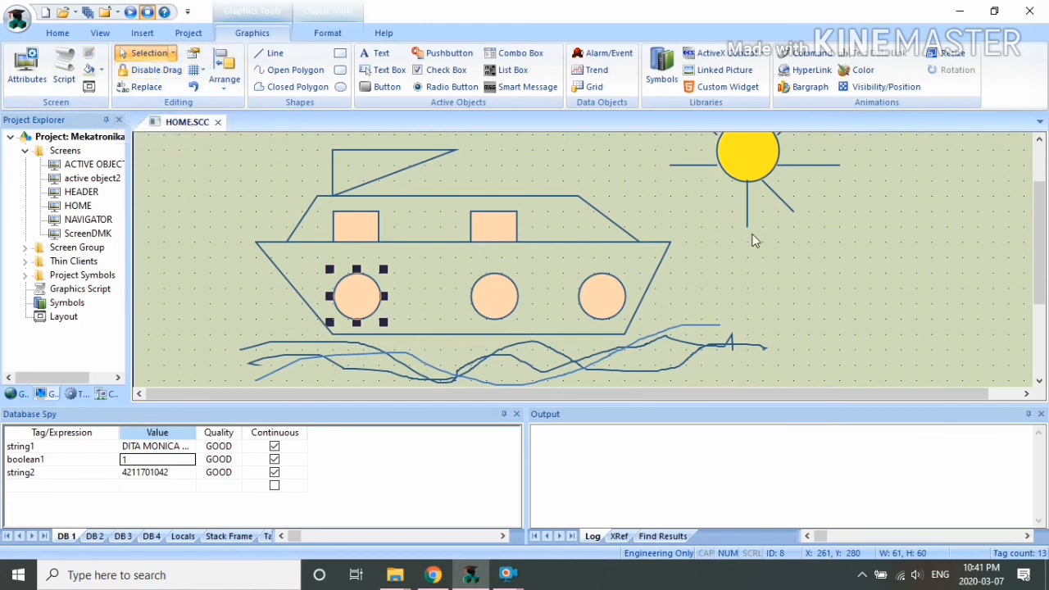
left_click(732, 164)
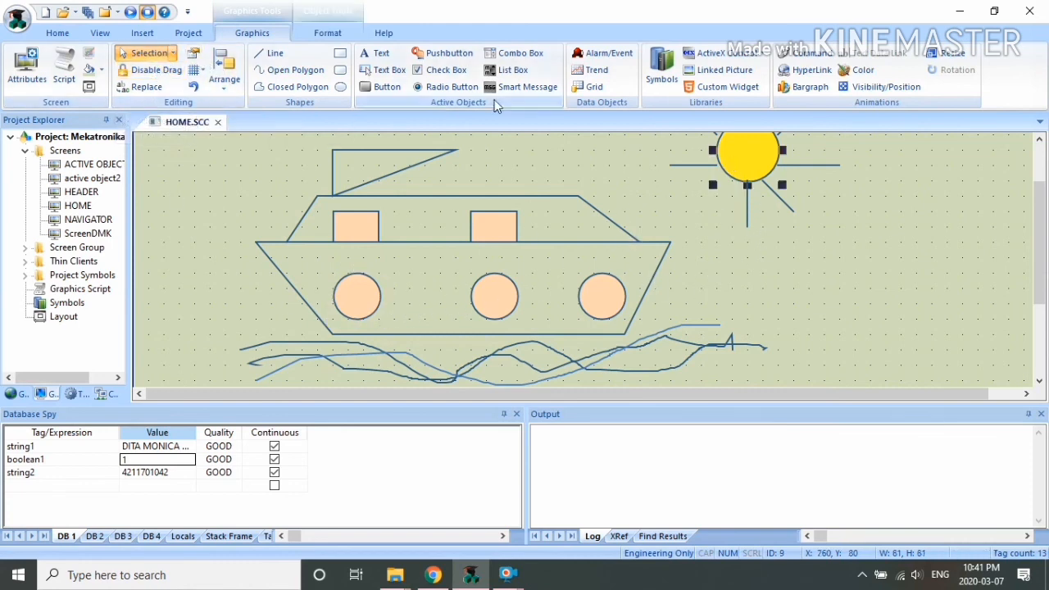
left_click(193, 53)
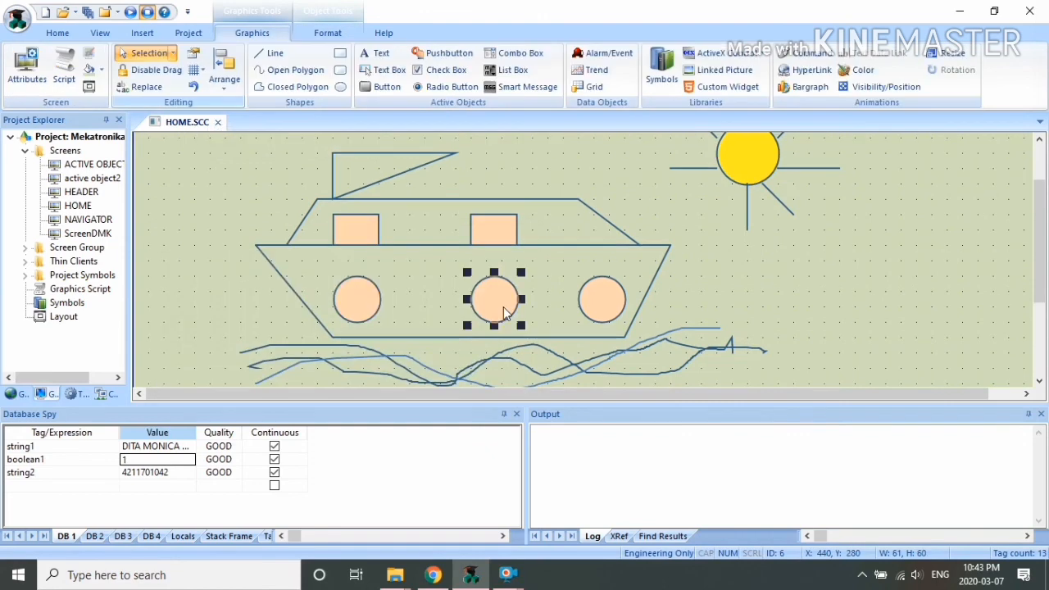
left_click(375, 305, "shift")
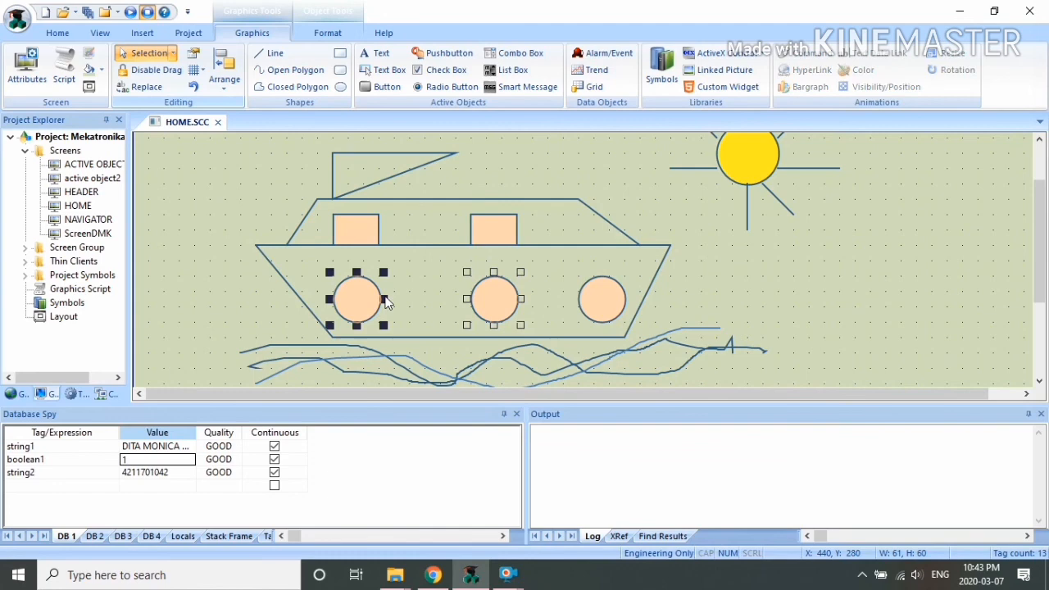
left_click(600, 299, "shift")
left_click(224, 69)
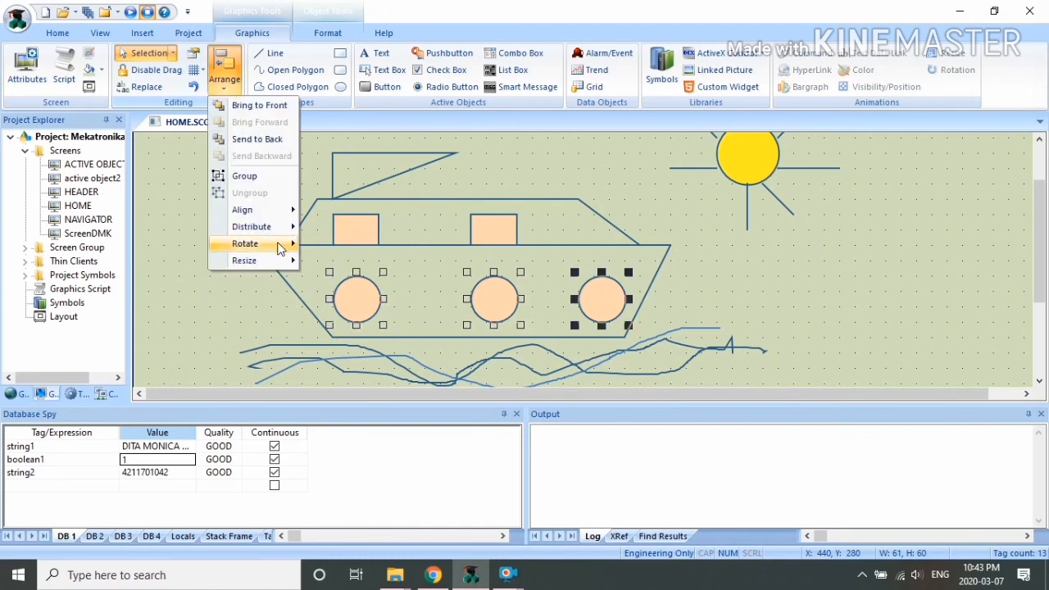
mouse_move(278, 228)
left_click(339, 230)
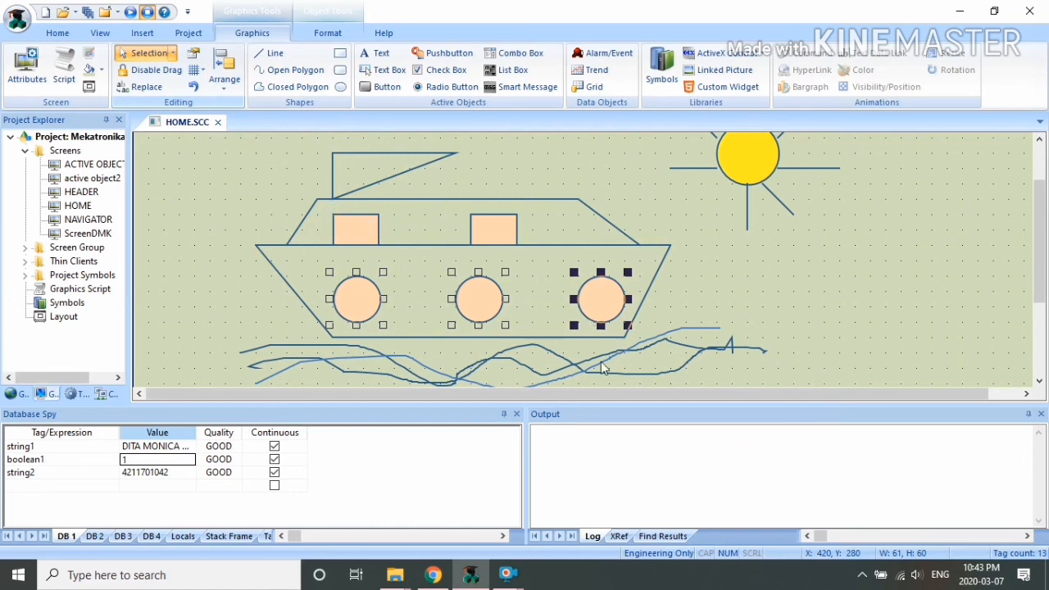
Step: Flip the sail triangle vertically
left_click(369, 180)
left_click(224, 69)
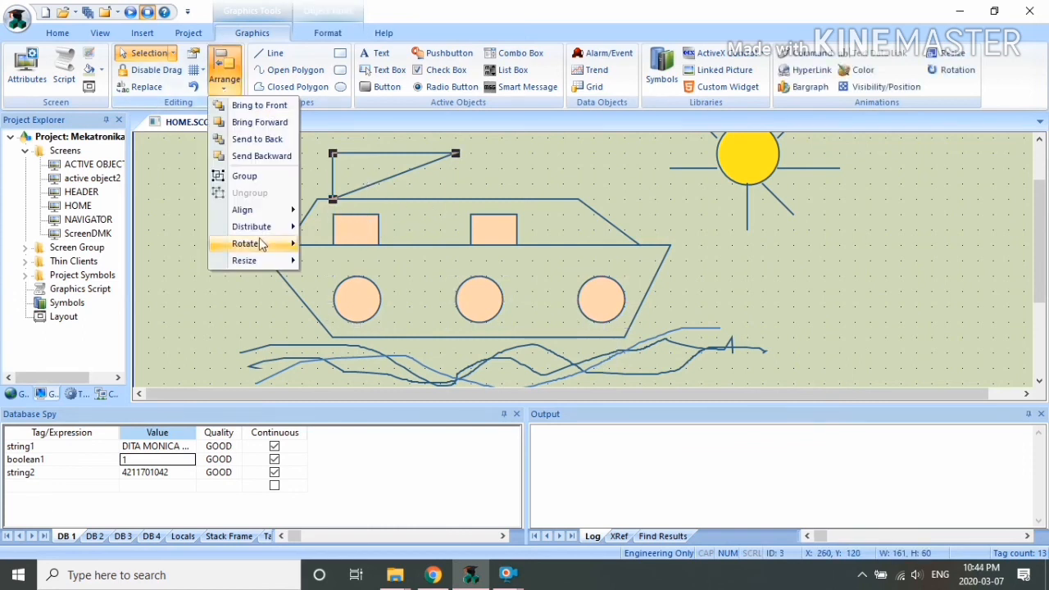
mouse_move(260, 244)
left_click(328, 261)
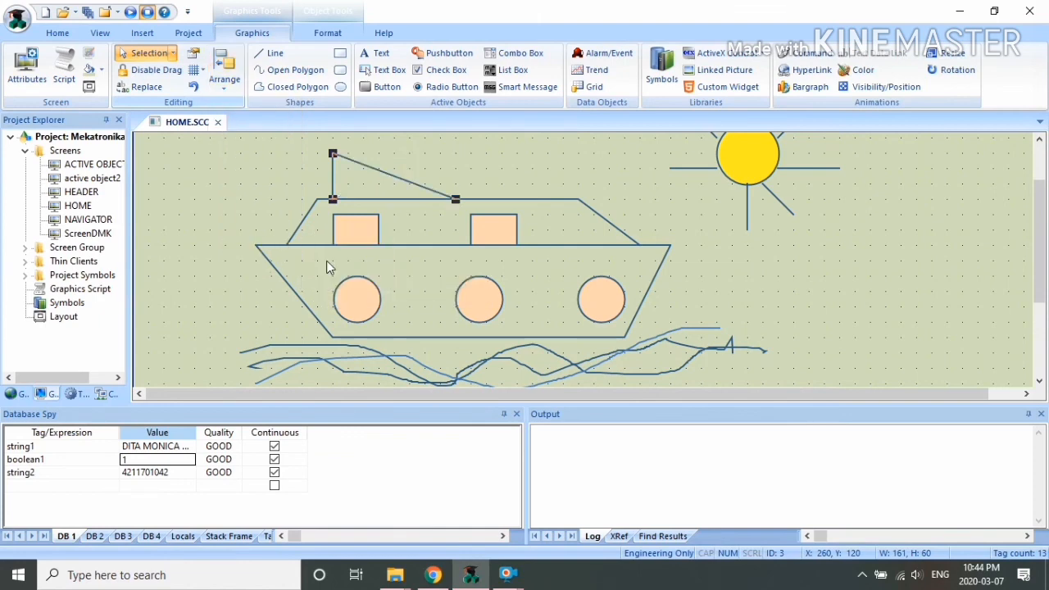
left_click(462, 156)
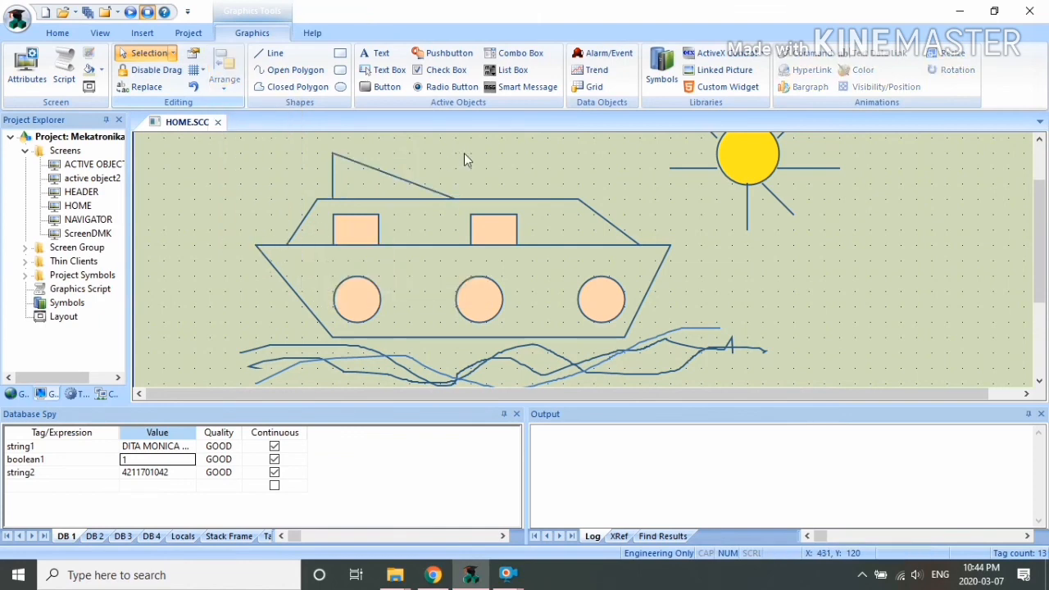
Step: Undo a vertical stretch of the cabin outline, then open Grid Settings
left_click(223, 66)
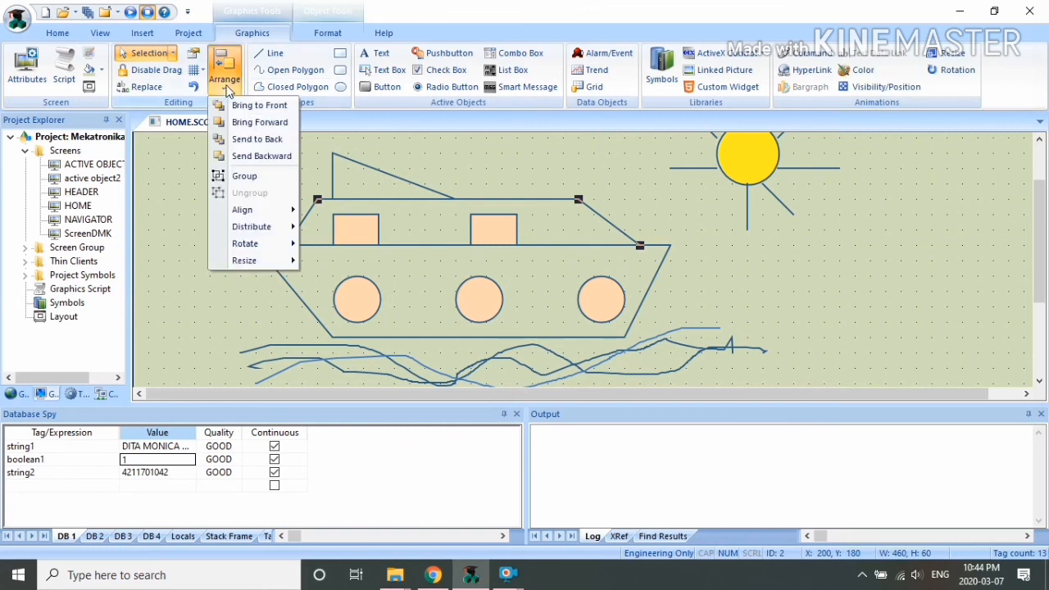
mouse_move(246, 261)
left_click(336, 278)
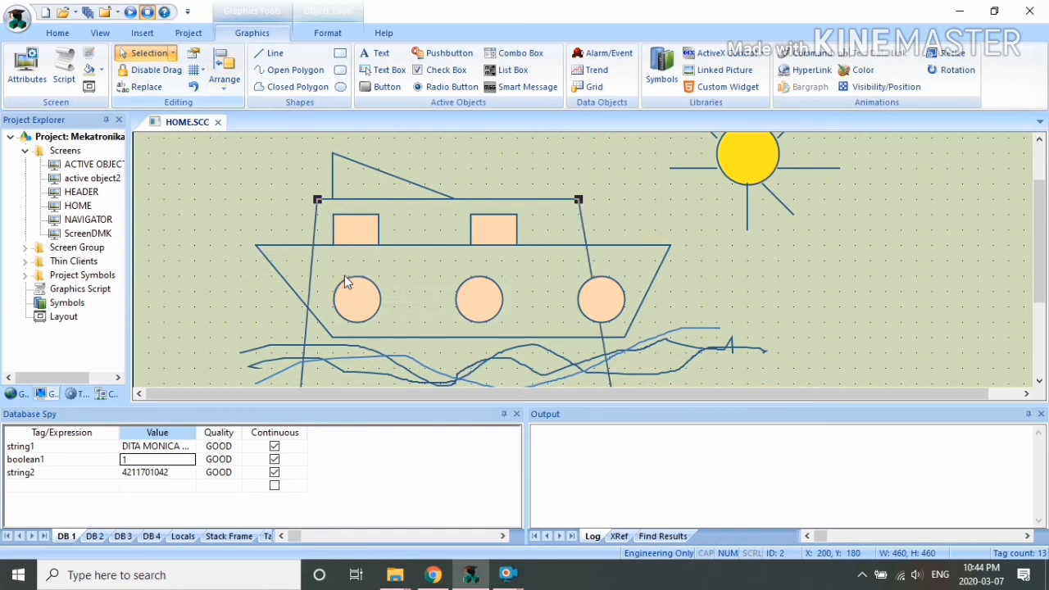
left_click(194, 88)
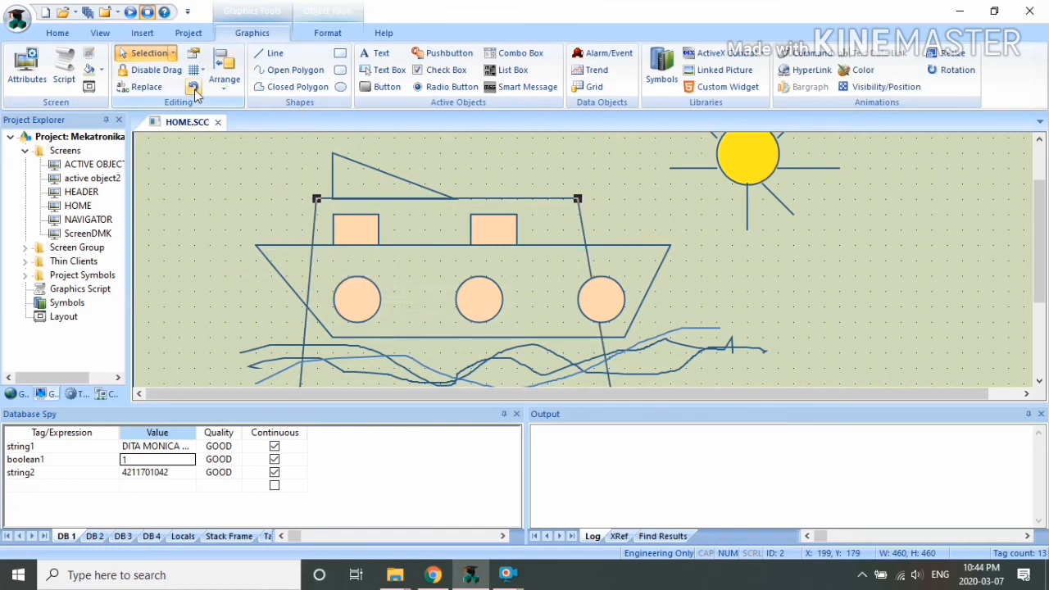
left_click(195, 90)
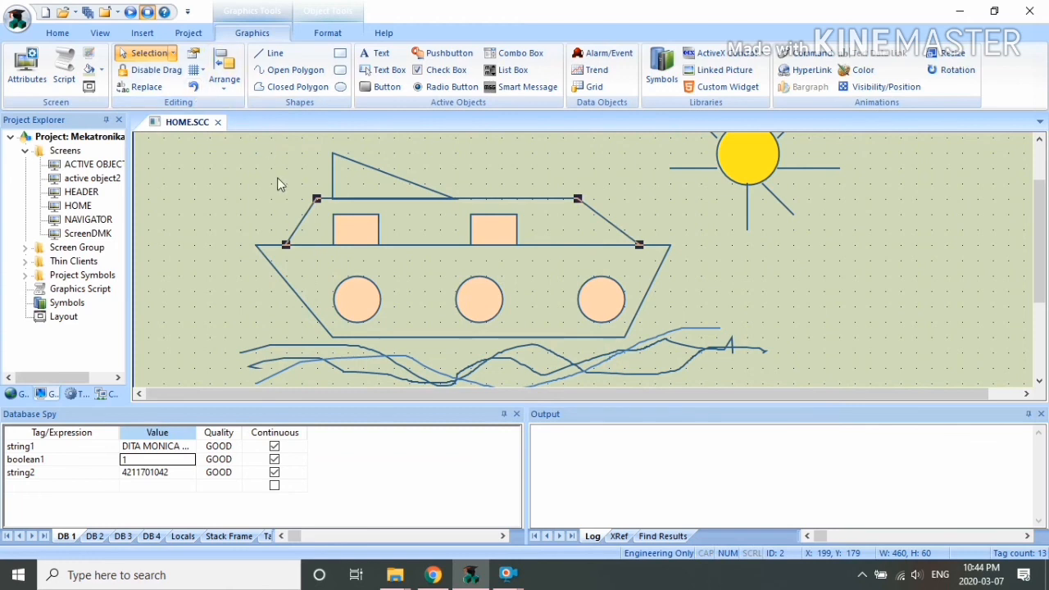
left_click(193, 89)
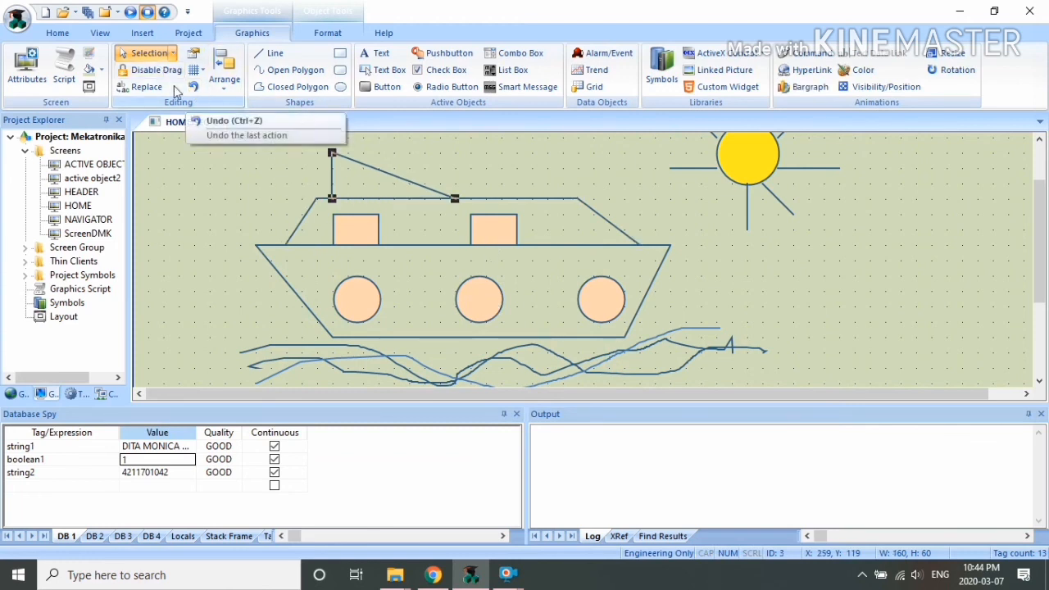
left_click(200, 70)
left_click(217, 104)
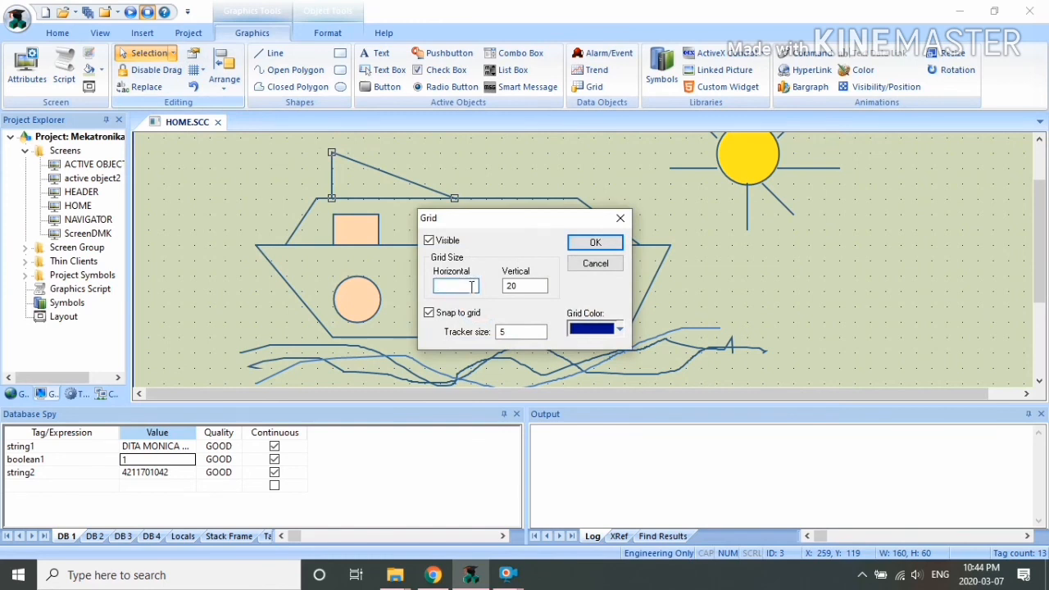
Step: Change the grid spacing to 10 by 10 and apply it
double_click(507, 285)
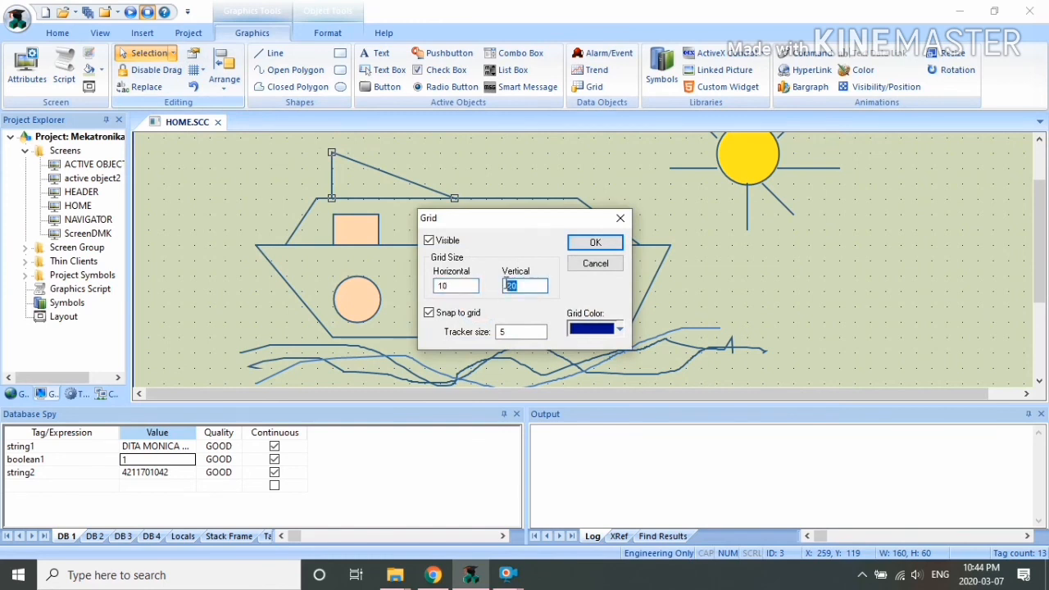
type("10")
left_click(591, 242)
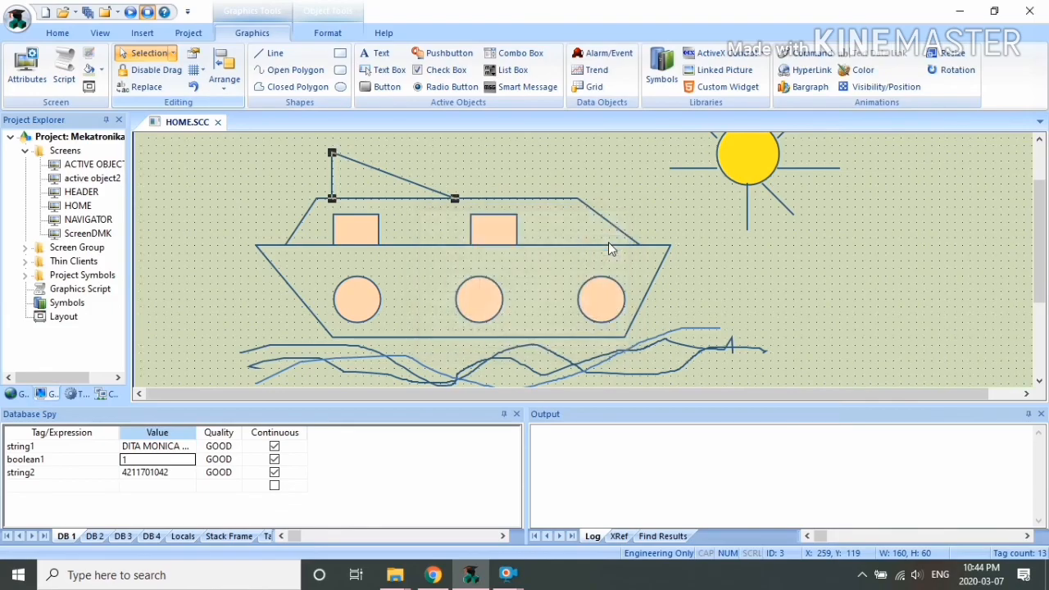